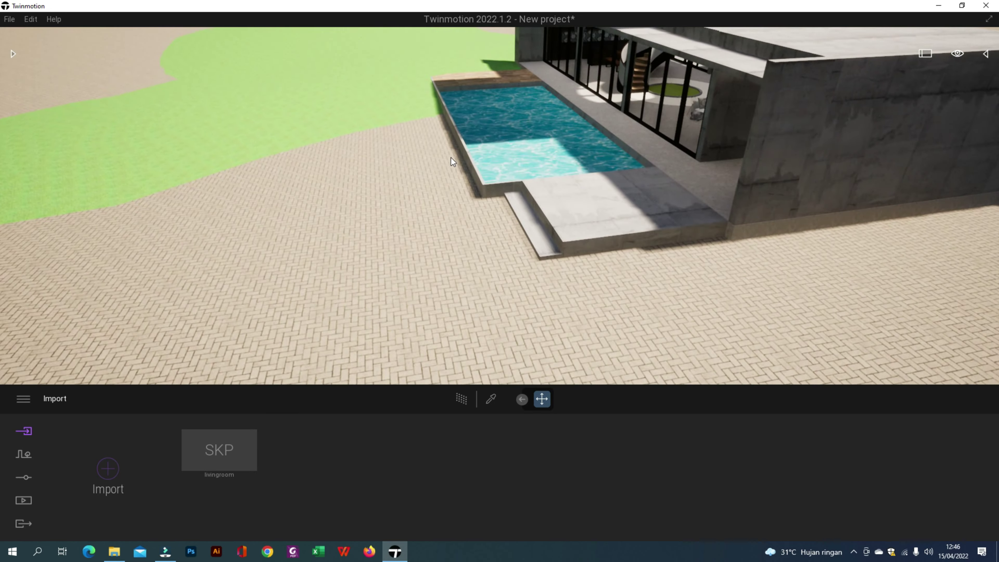
# Raise the imported house model by about 1.5 so its grass terrain sits above the brick ground
pyautogui.moveTo(410, 222); pyautogui.dragTo(602, 325, button='right')
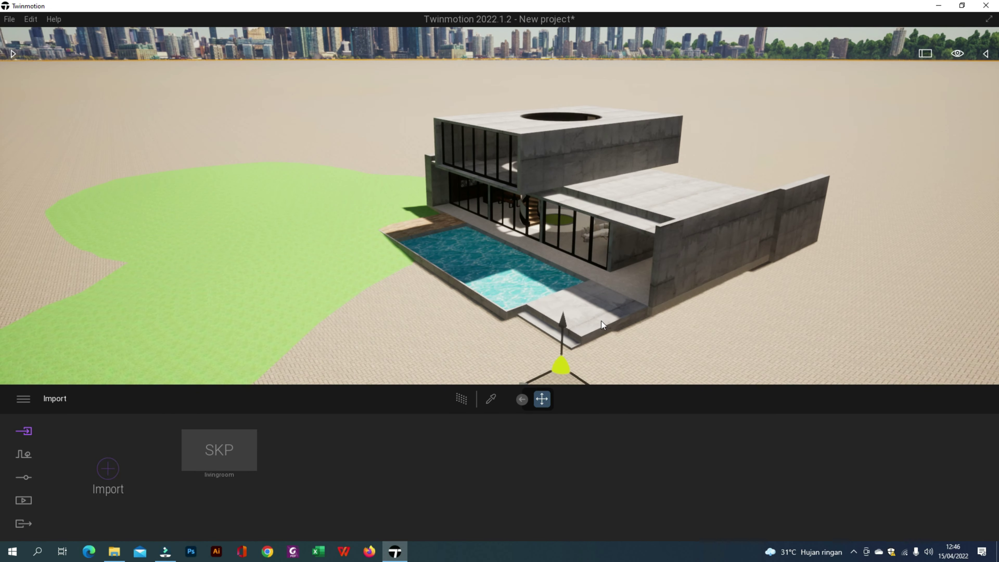
pyautogui.moveTo(562, 350); pyautogui.dragTo(545, 258)
pyautogui.scroll(-3, 472, 151)
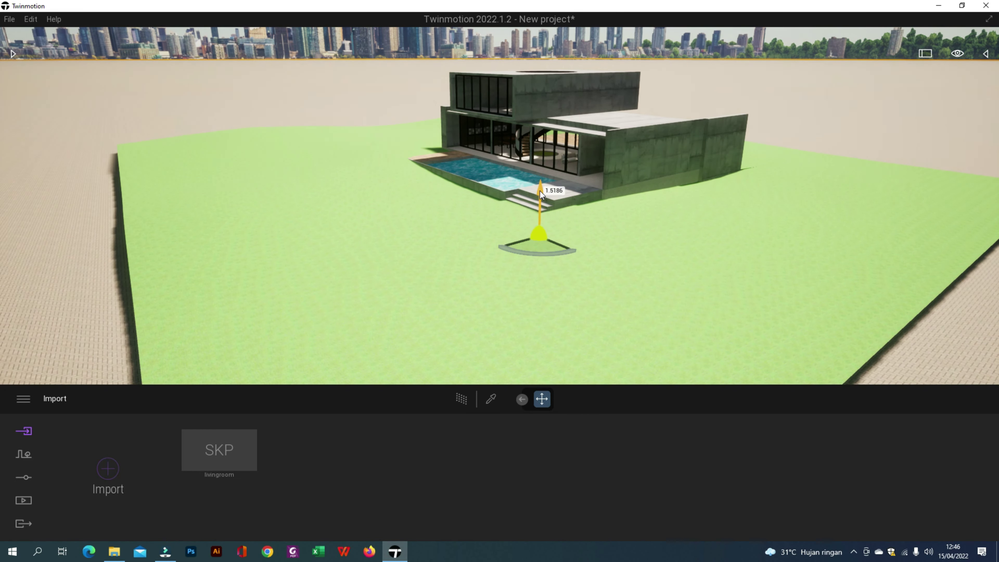
pyautogui.scroll(-5, 539, 191)
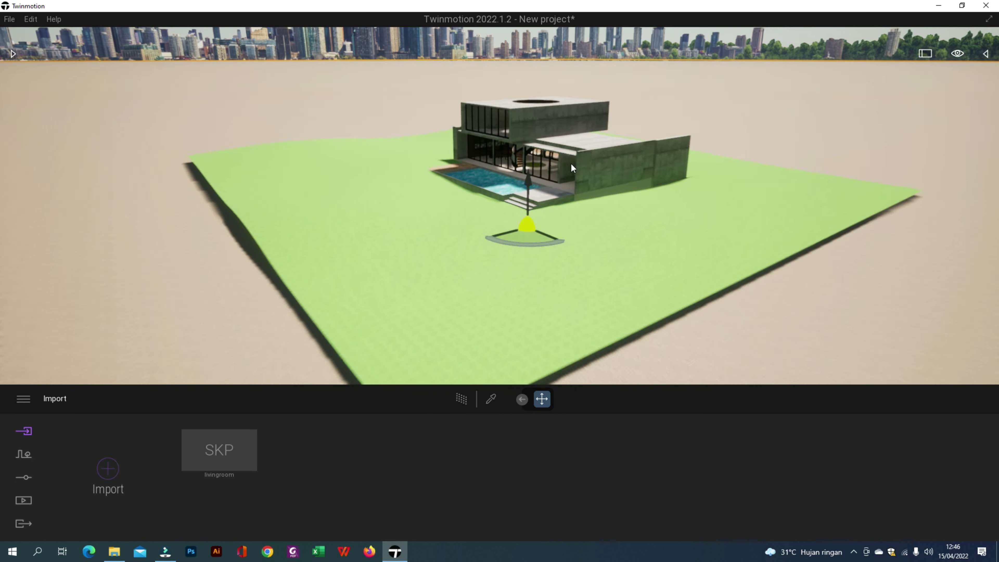
# Create a media image of the living room showing the sofa, armchair and spiral staircase
pyautogui.scroll(6, 571, 164)
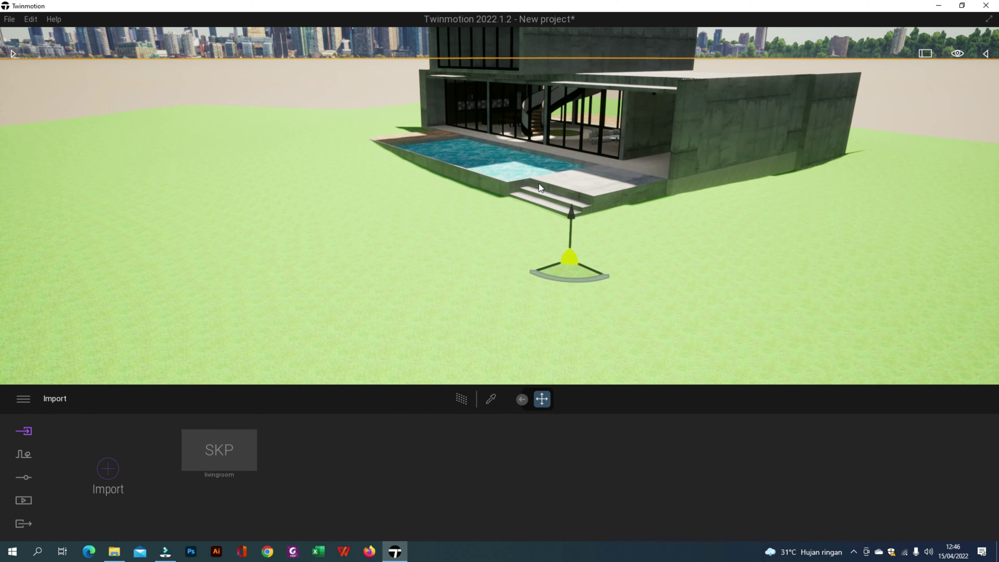
pyautogui.scroll(8, 539, 183)
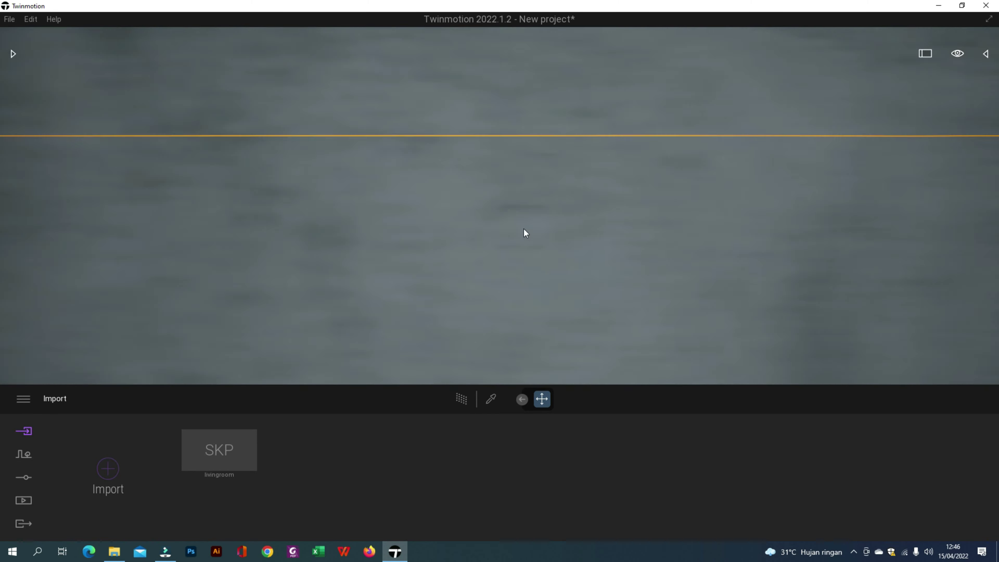
pyautogui.scroll(-5, 512, 226)
pyautogui.scroll(6, 487, 218)
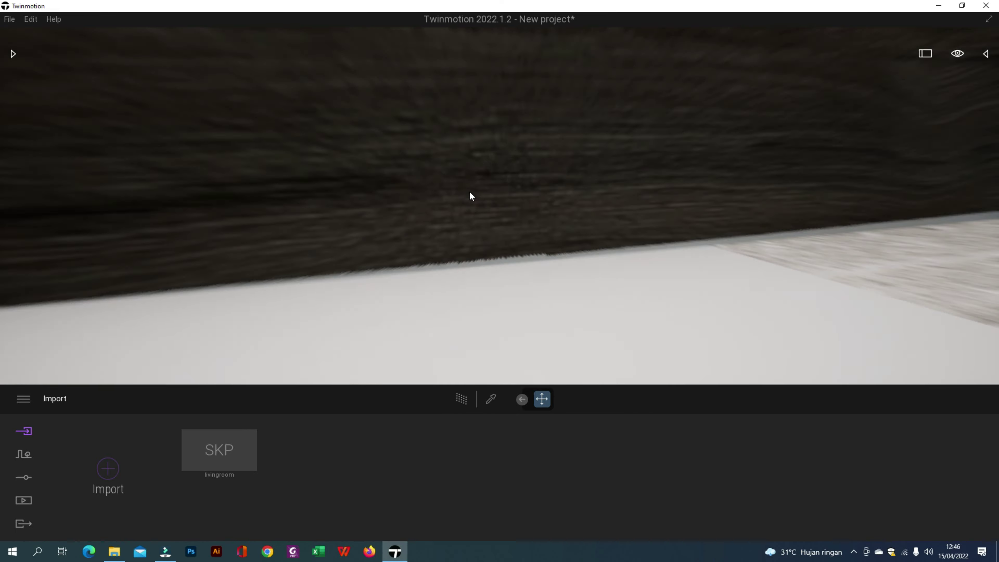
pyautogui.scroll(8, 471, 195)
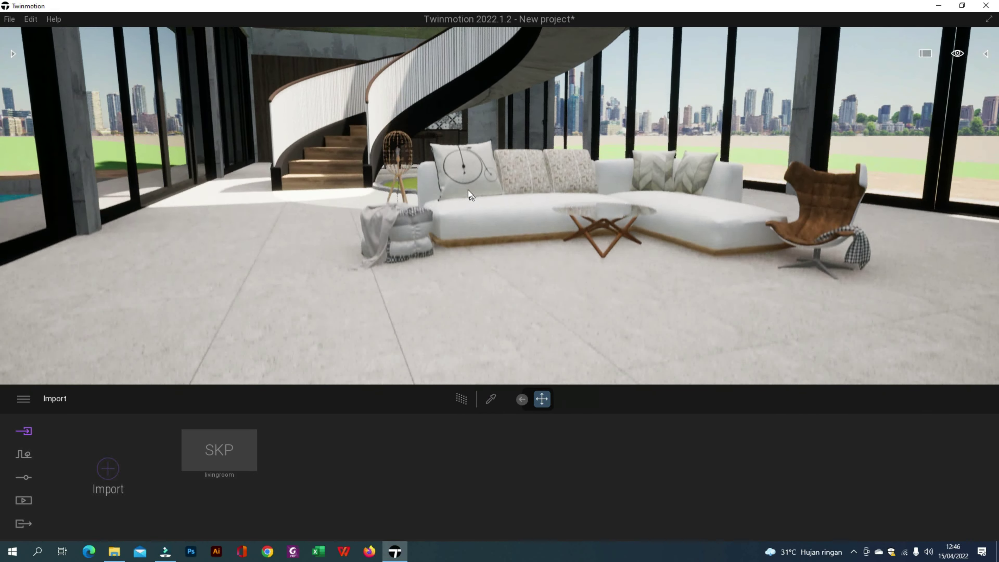
pyautogui.scroll(-5, 468, 190)
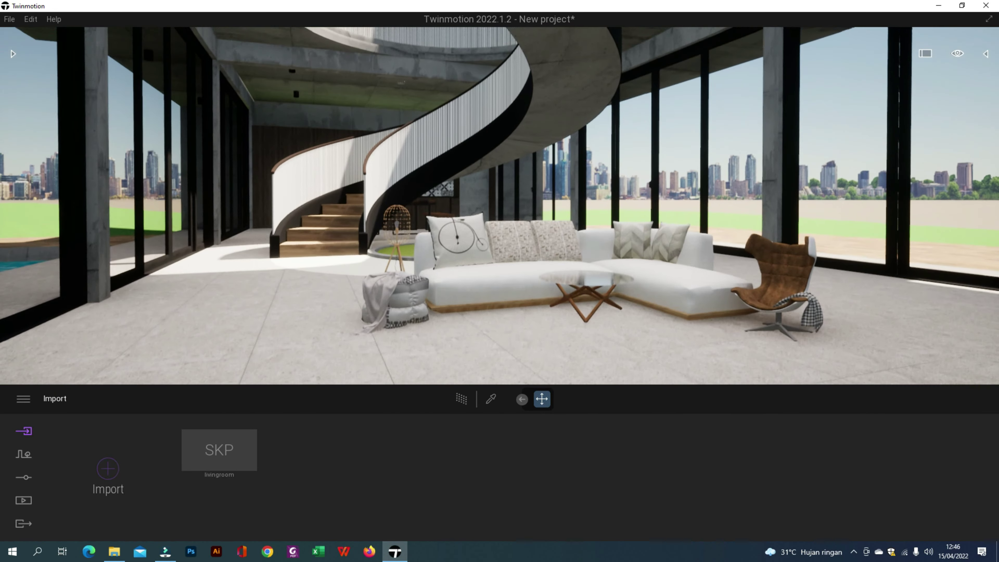
pyautogui.scroll(-3, 463, 178)
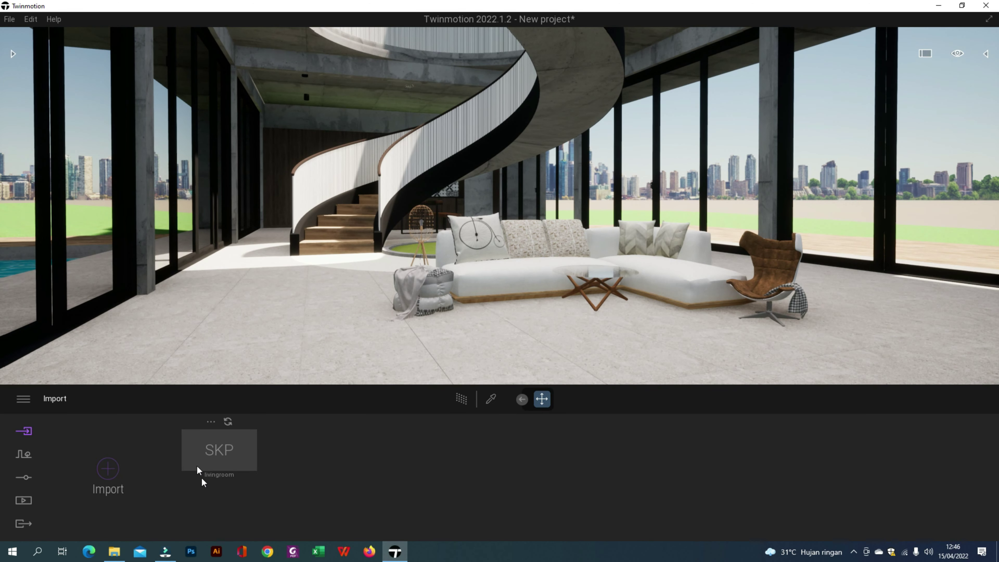
pyautogui.click(23, 501)
pyautogui.click(109, 470)
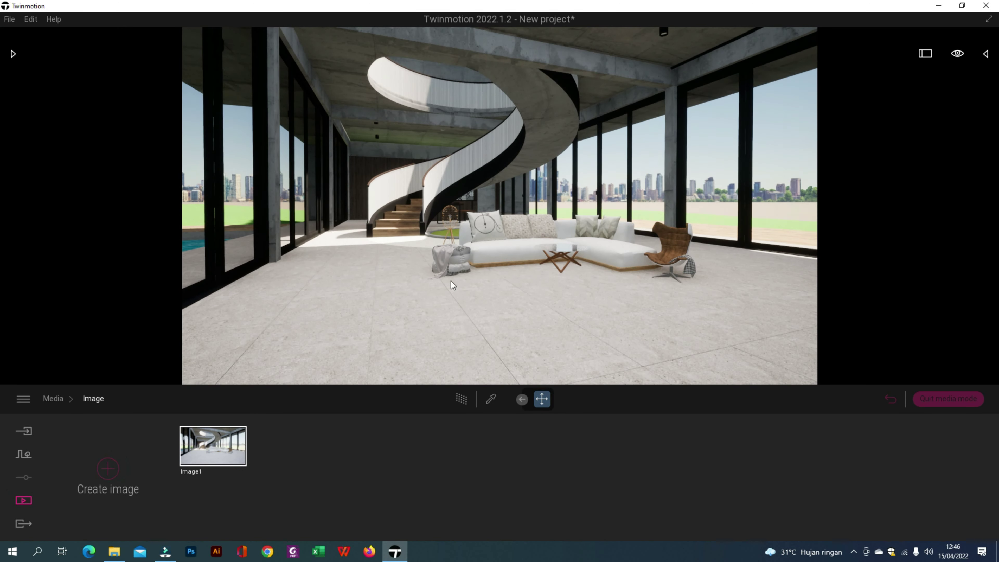
pyautogui.scroll(3, 438, 261)
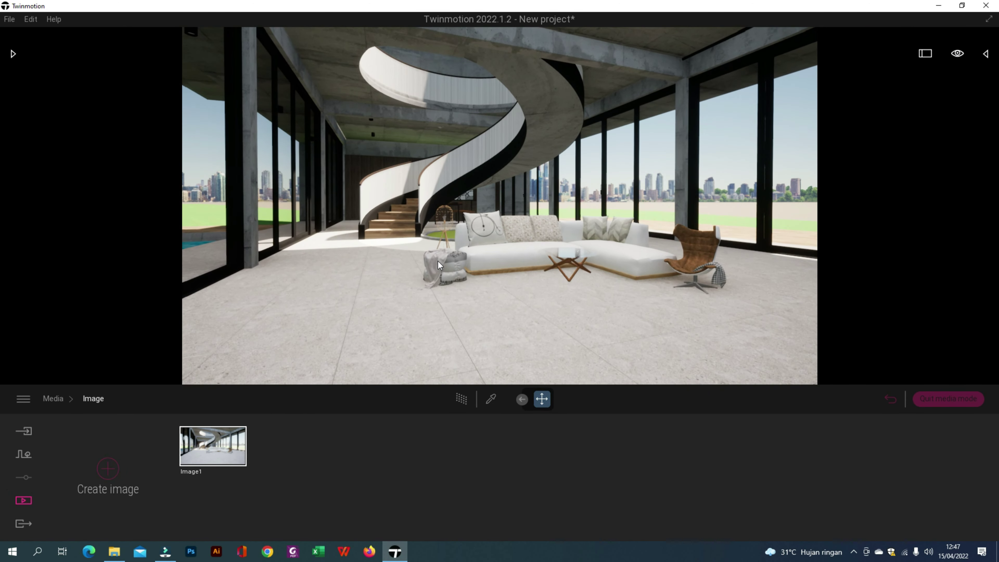
pyautogui.moveTo(438, 261)
pyautogui.mouseDown(button='right')
pyautogui.moveTo(435, 247)
pyautogui.moveTo(438, 267)
pyautogui.mouseUp(button='right')
pyautogui.press('a')
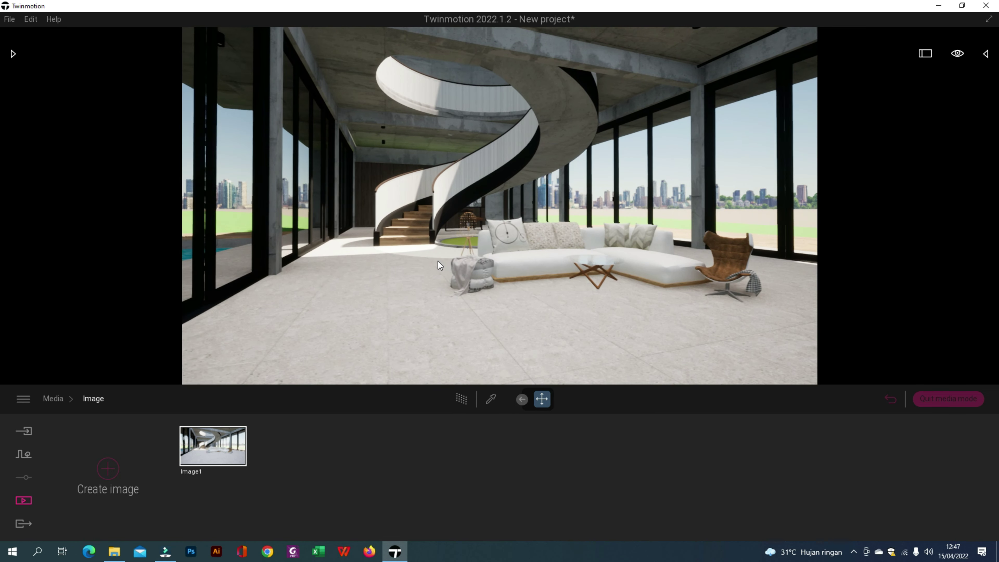
pyautogui.scroll(1, 438, 261)
pyautogui.scroll(1, 438, 261)
pyautogui.scroll(-1, 438, 261)
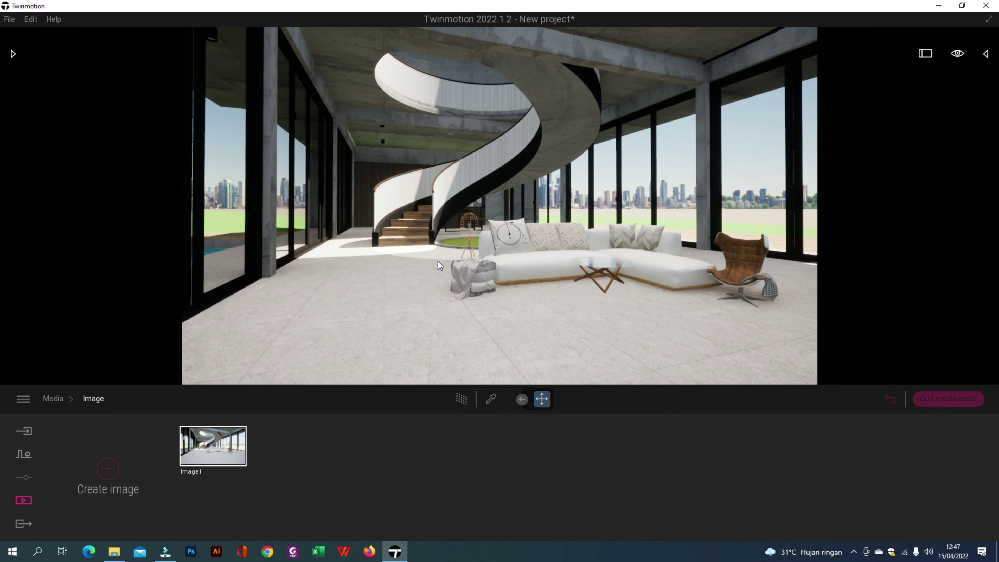
# Set the field of view of Image1 to 80 in its camera settings
pyautogui.click(236, 472)
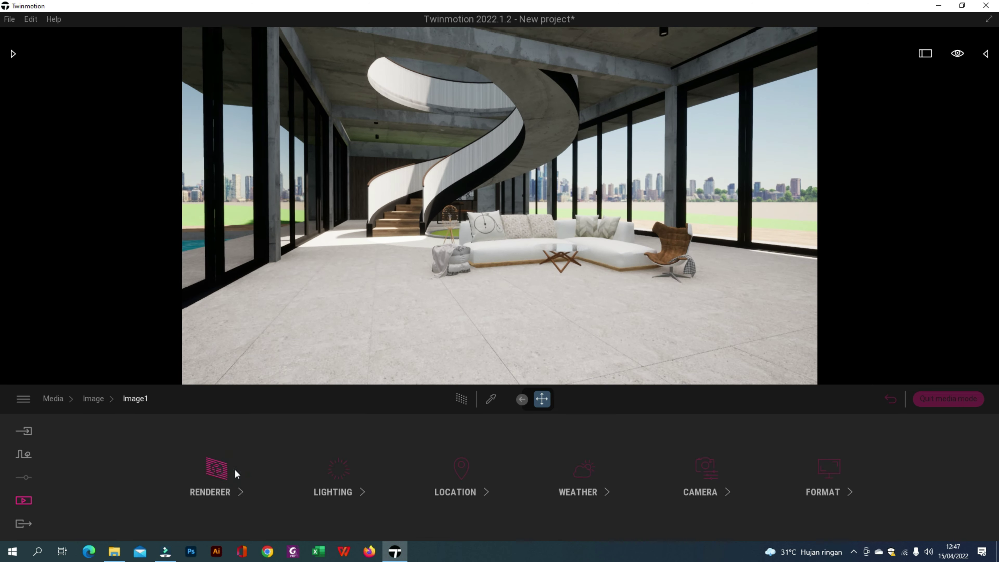
pyautogui.click(93, 398)
pyautogui.click(706, 471)
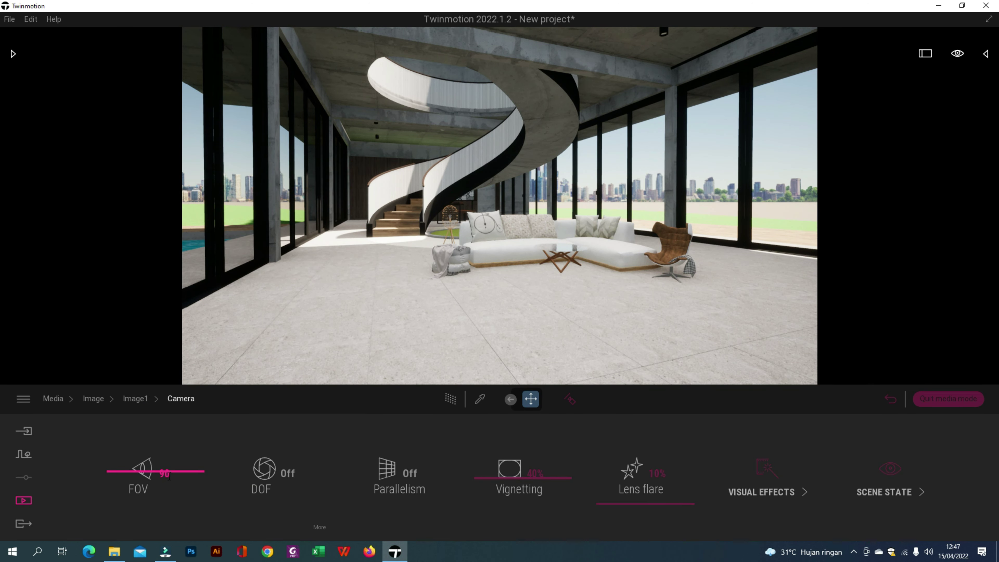
pyautogui.click(169, 476)
pyautogui.write('80')
pyautogui.press('Return')
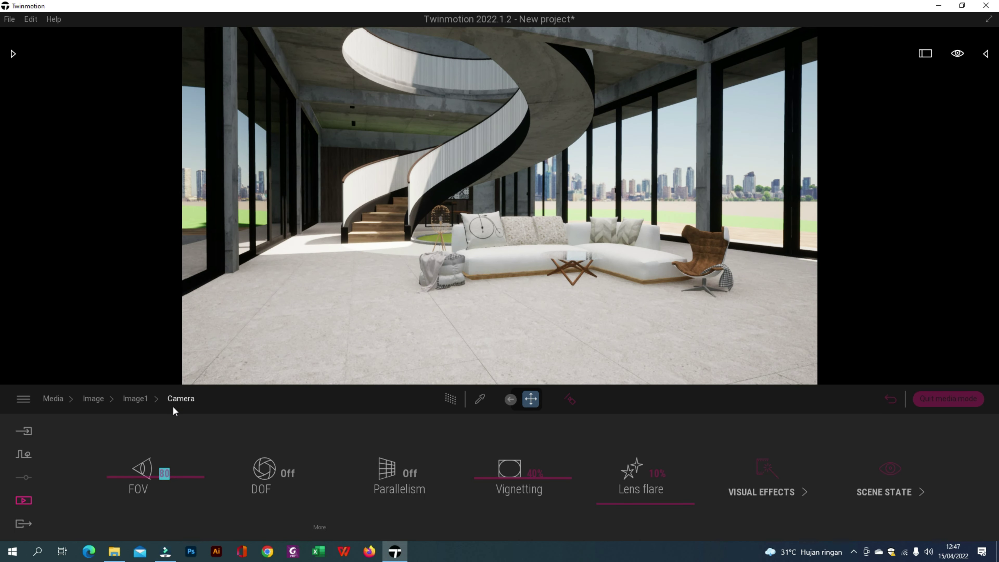
# Try a field of view of 70 for Image1 and set it back to 80
pyautogui.write('70')
pyautogui.press('Return')
pyautogui.click(325, 260)
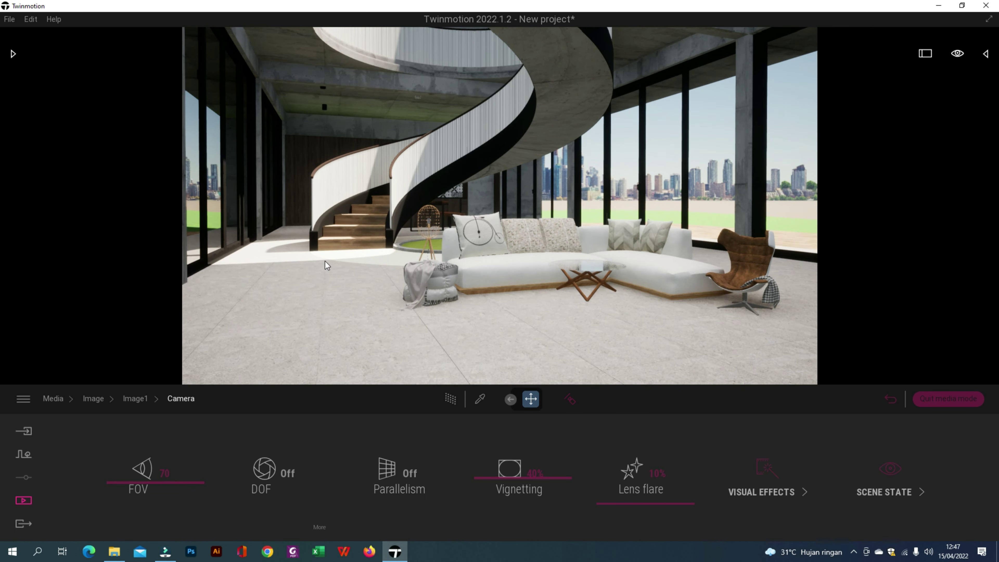
pyautogui.scroll(-3, 325, 261)
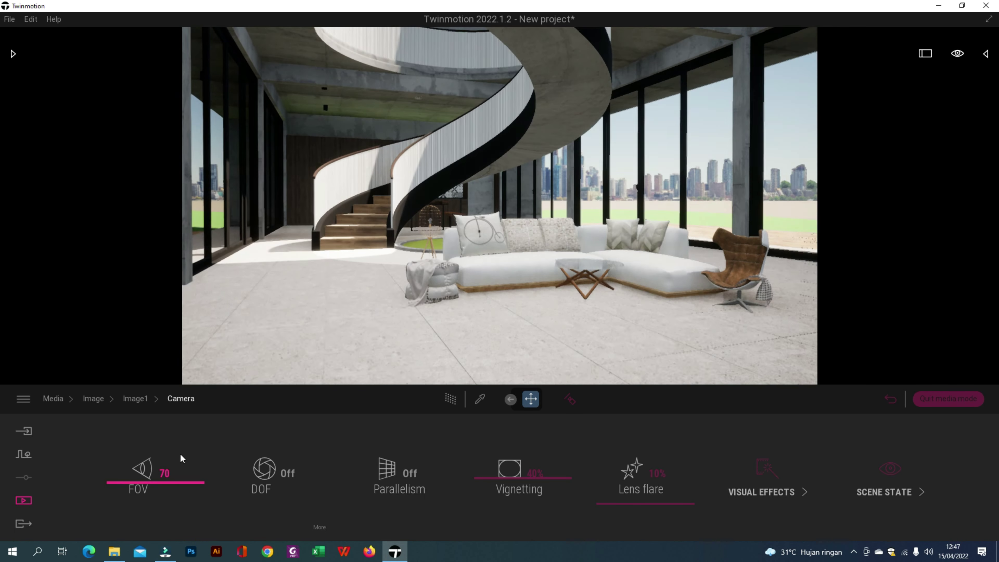
pyautogui.click(165, 473)
pyautogui.write('8')
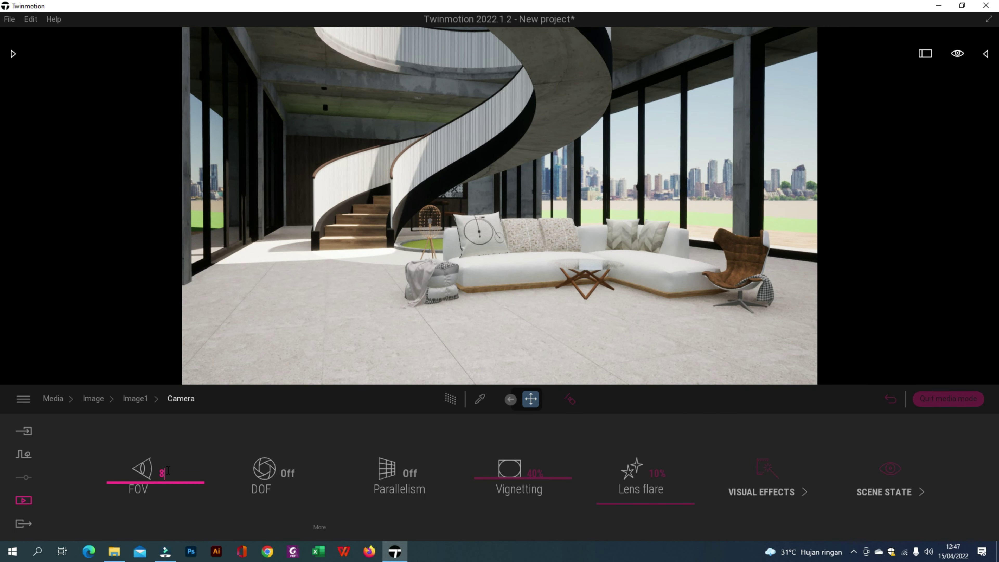
pyautogui.write('0')
pyautogui.press('Return')
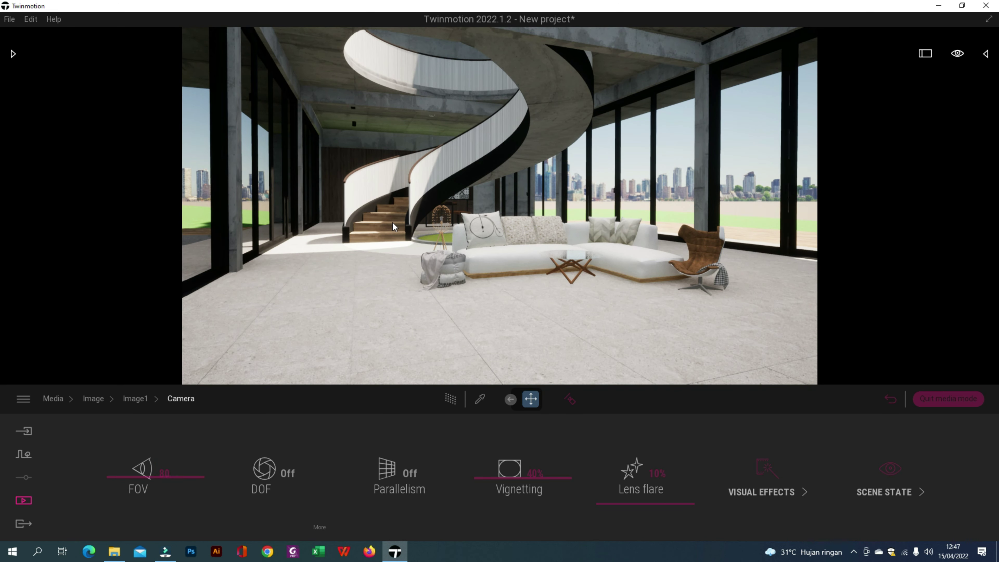
# Turn on Parallelism for Image1 and reframe its view on the sofa group and spiral staircase
pyautogui.scroll(1, 393, 223)
pyautogui.moveTo(393, 223)
pyautogui.mouseDown(button='right')
pyautogui.moveTo(393, 200)
pyautogui.moveTo(393, 216)
pyautogui.mouseUp(button='right')
pyautogui.click(407, 480)
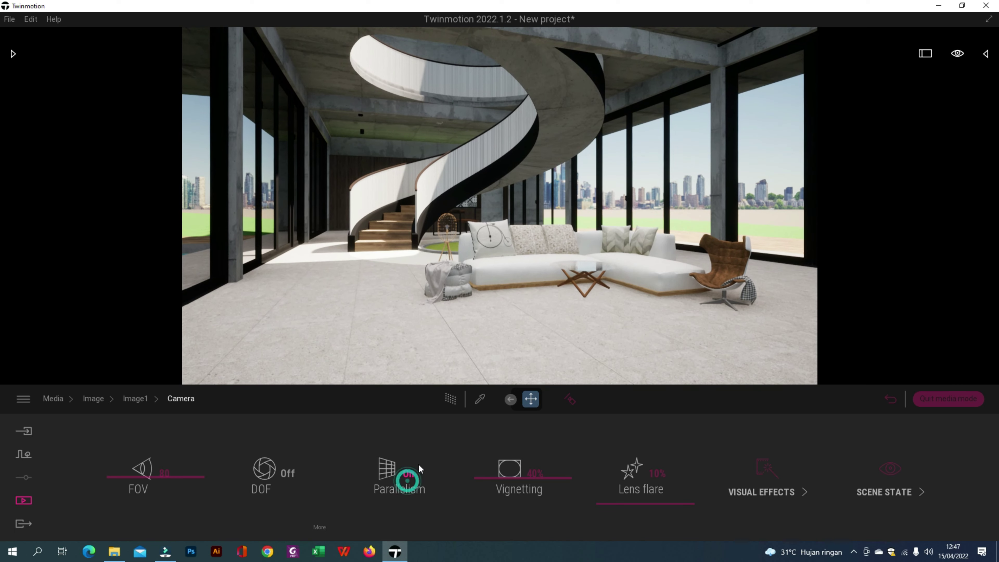
pyautogui.moveTo(454, 309); pyautogui.dragTo(455, 288, button='right')
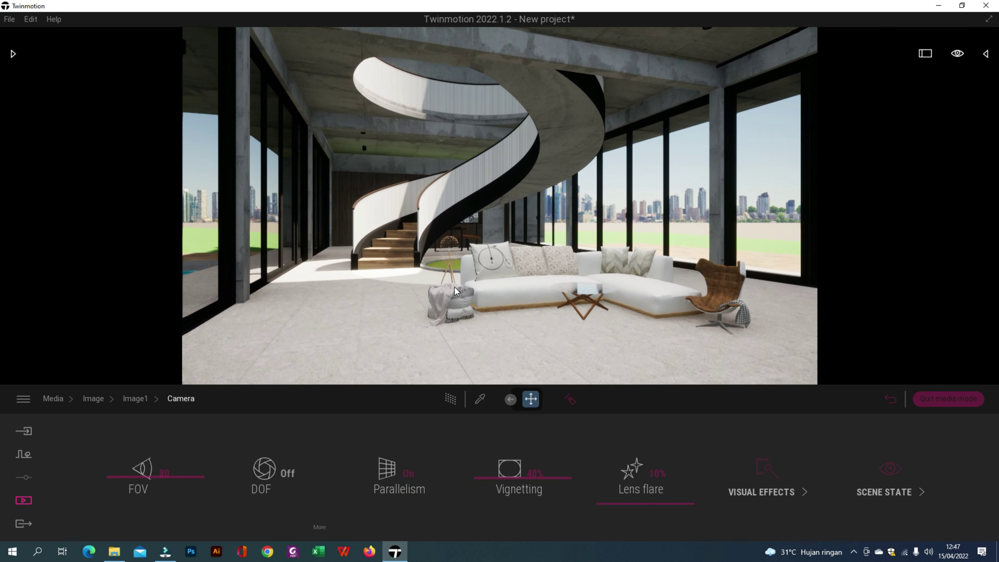
pyautogui.press('s')
pyautogui.press('w')
pyautogui.press('a')
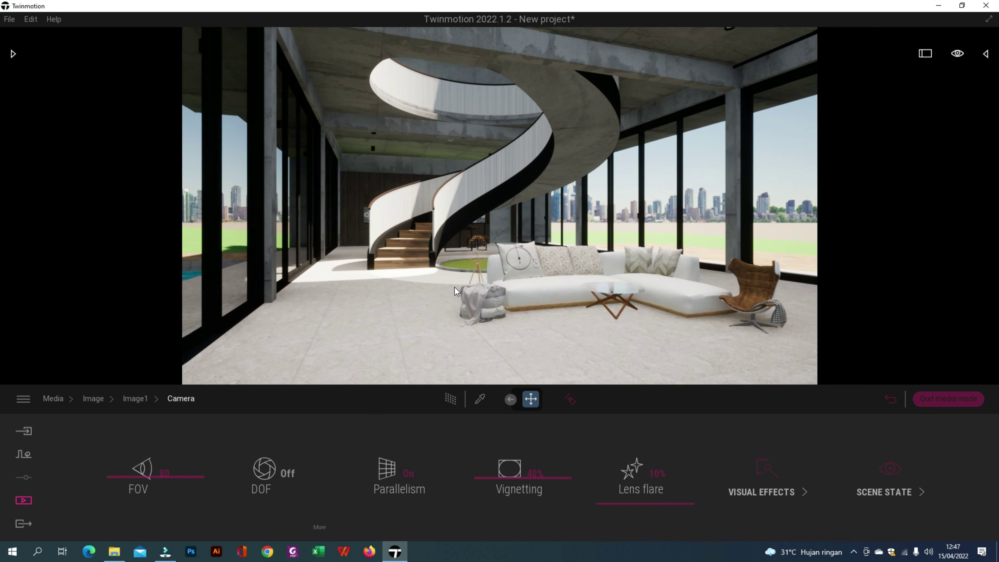
pyautogui.moveTo(454, 287); pyautogui.dragTo(474, 290, button='right')
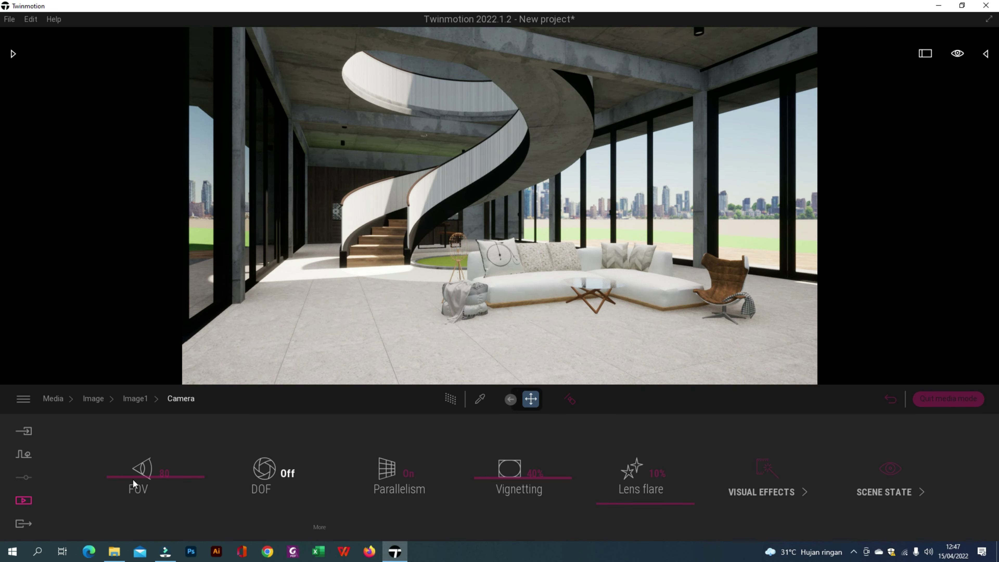
# Return to the image list and create a second image from the current living room view
pyautogui.click(23, 501)
pyautogui.click(212, 474)
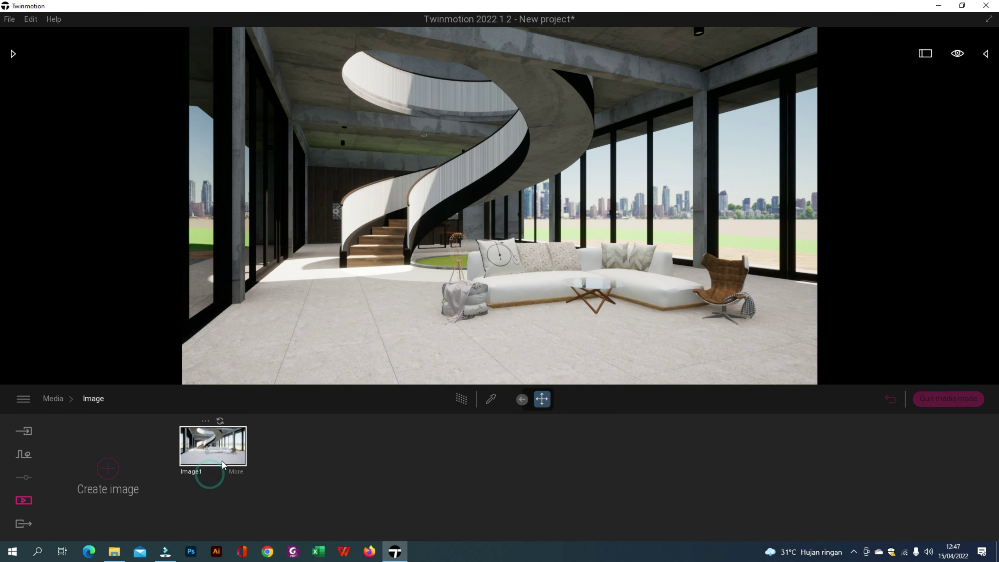
pyautogui.click(104, 470)
# Reframe Image2 as a closer view of the spiral staircase and the round grass bed beside it
pyautogui.press('w')
pyautogui.moveTo(402, 275); pyautogui.dragTo(424, 270, button='right')
pyautogui.press('w')
pyautogui.press('q')
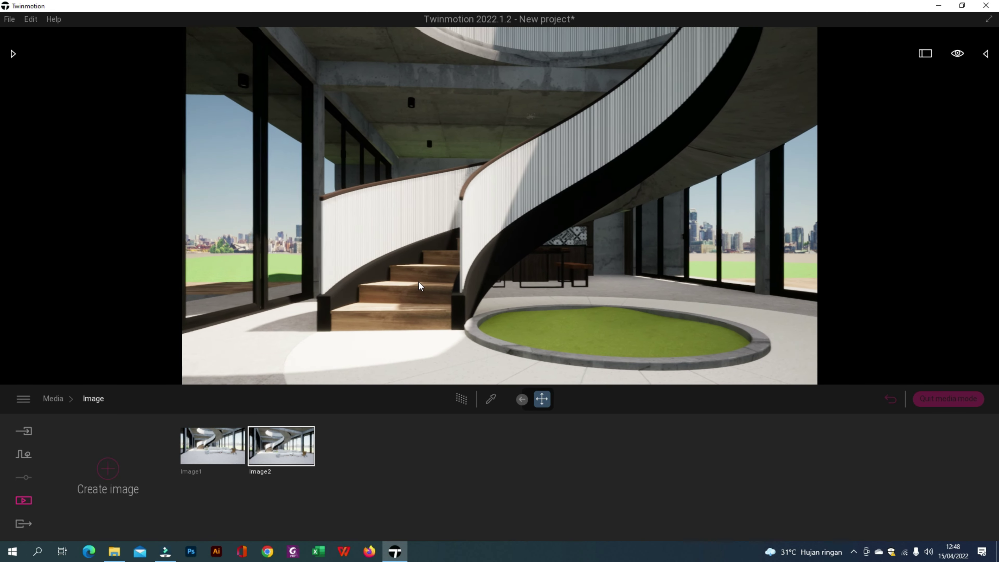
pyautogui.press('d')
pyautogui.moveTo(419, 282); pyautogui.dragTo(418, 277, button='right')
pyautogui.press('s')
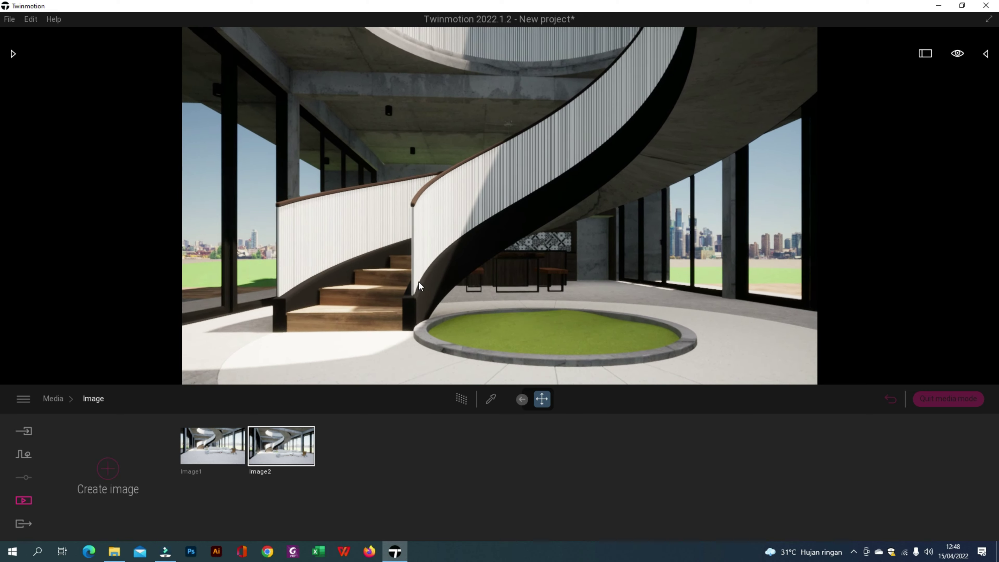
pyautogui.press('s')
pyautogui.press('w')
pyautogui.press('a')
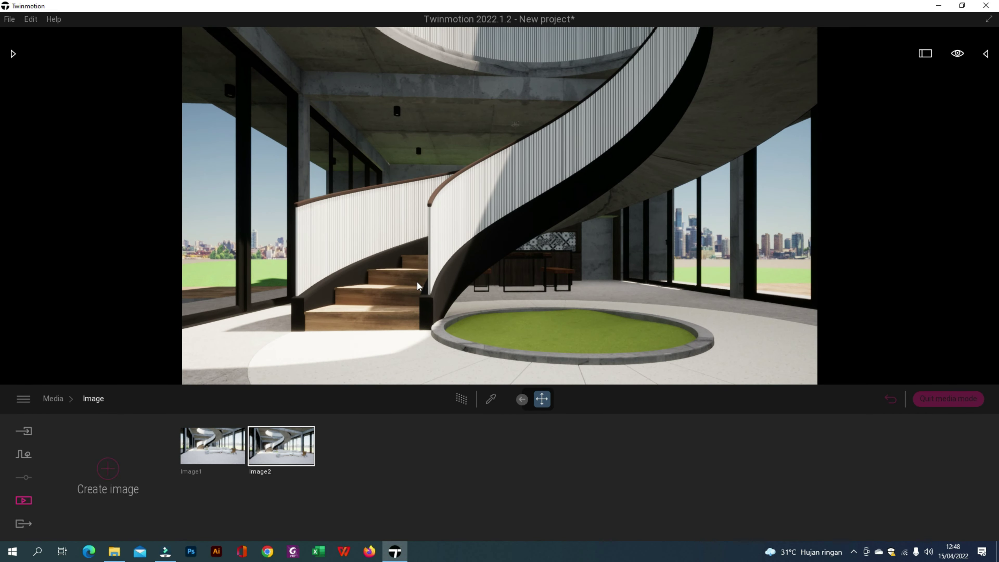
# Set the field of view of Image2 to 70 in its camera settings
pyautogui.click(305, 472)
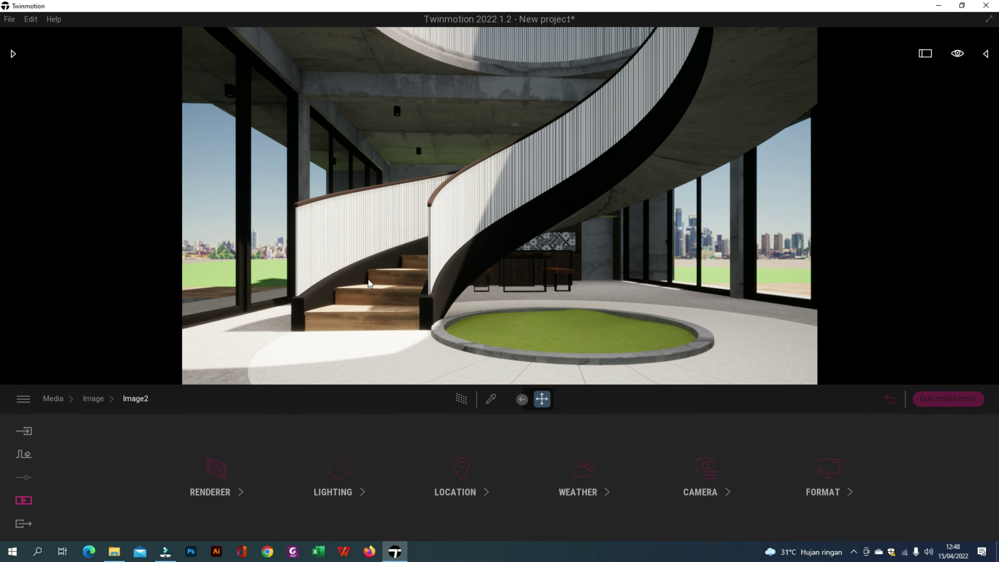
pyautogui.click(704, 468)
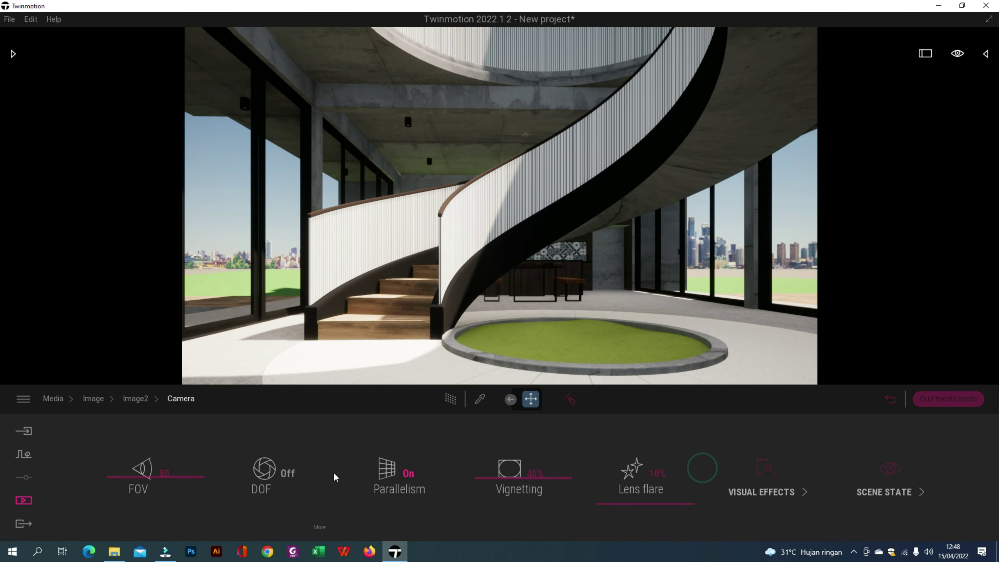
pyautogui.click(165, 472)
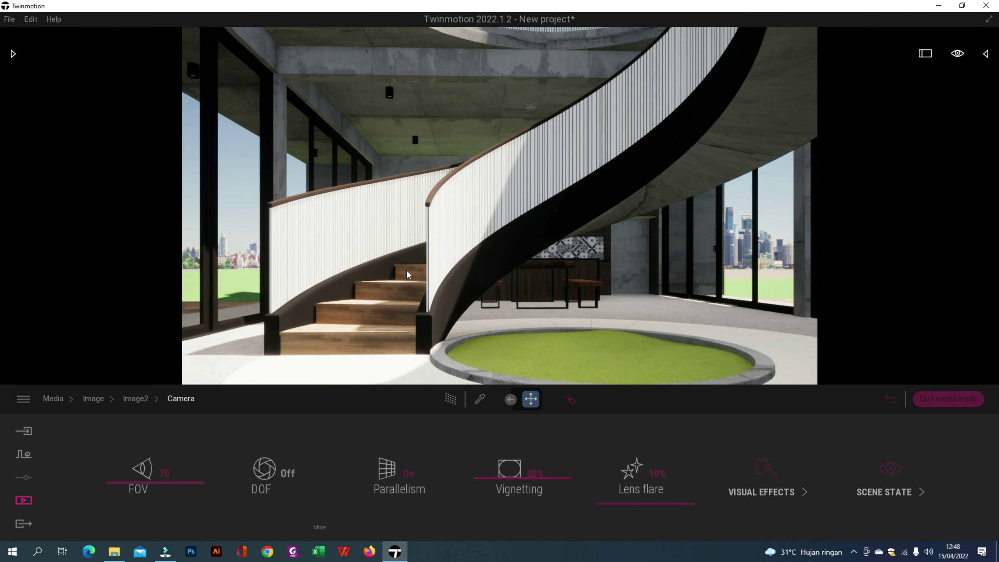
# Fine-tune the staircase framing of Image2 and leave media mode
pyautogui.press('q')
pyautogui.press('w')
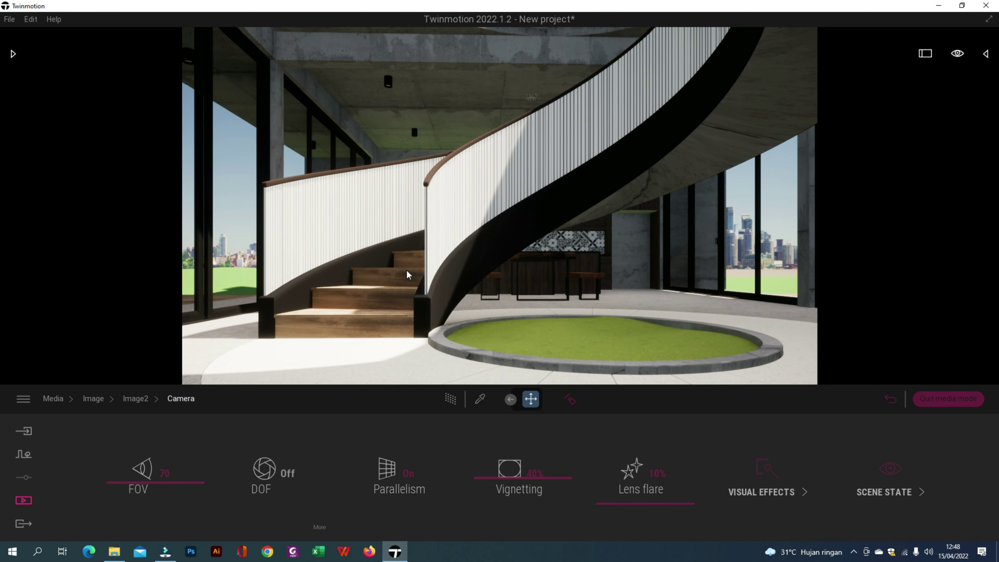
pyautogui.click(142, 404)
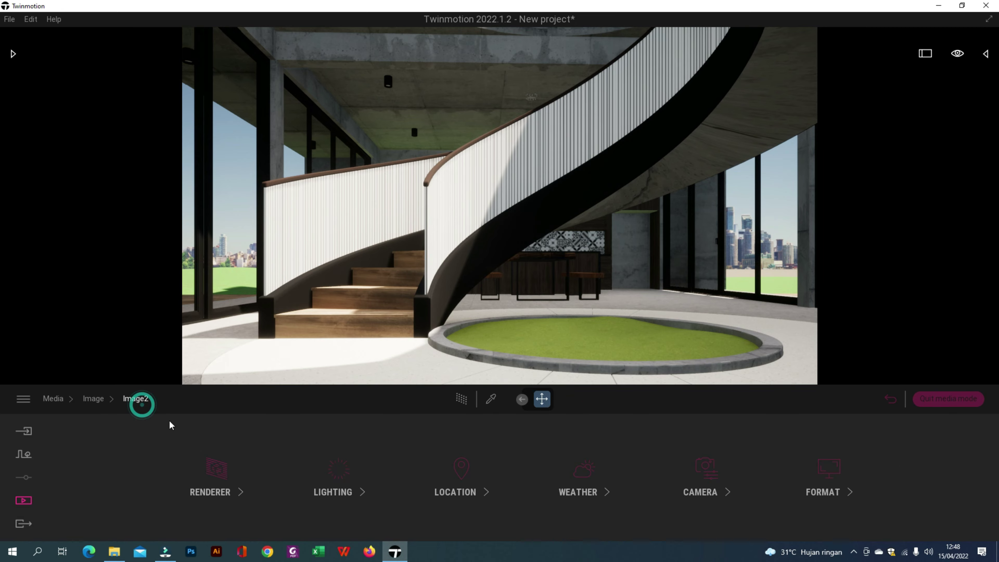
pyautogui.click(95, 398)
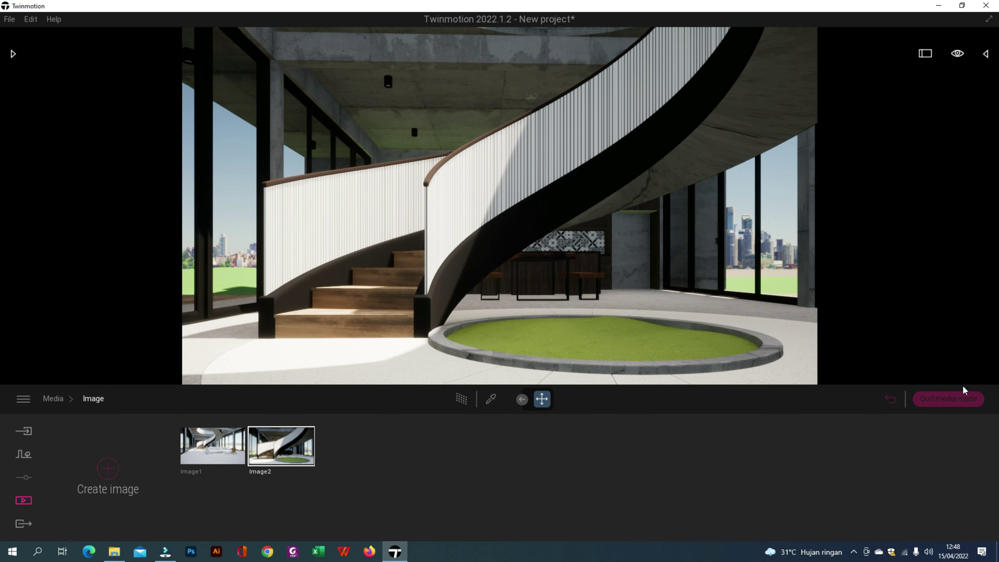
pyautogui.click(963, 397)
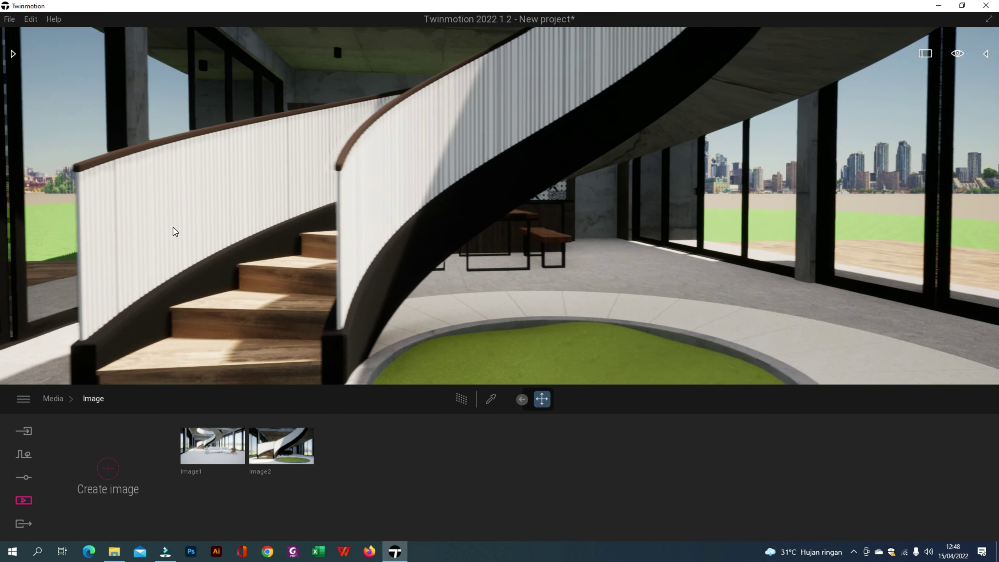
# Apply the Clear glass material to the white balustrade panels of the spiral staircase
pyautogui.click(13, 54)
pyautogui.click(59, 132)
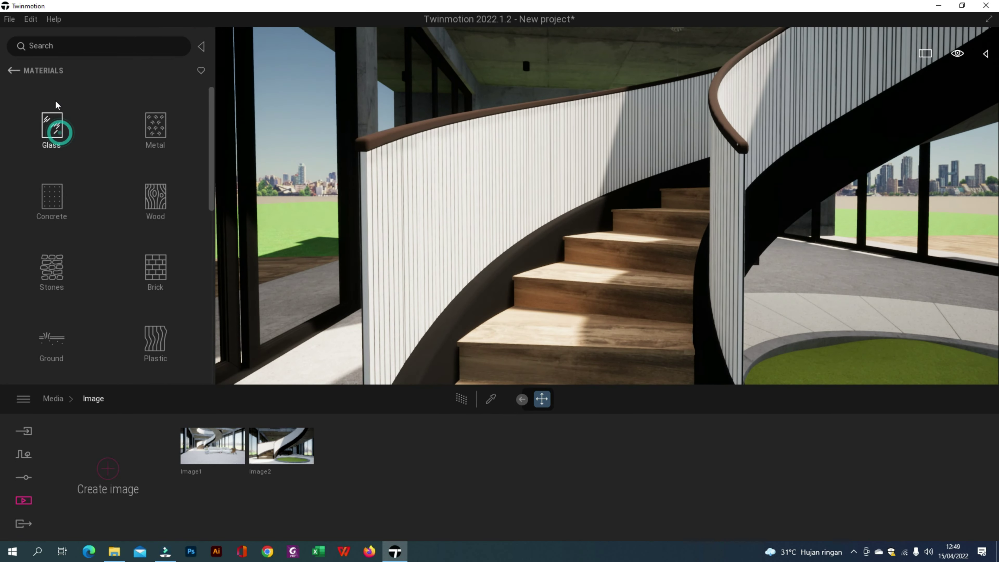
pyautogui.moveTo(52, 114); pyautogui.dragTo(463, 190)
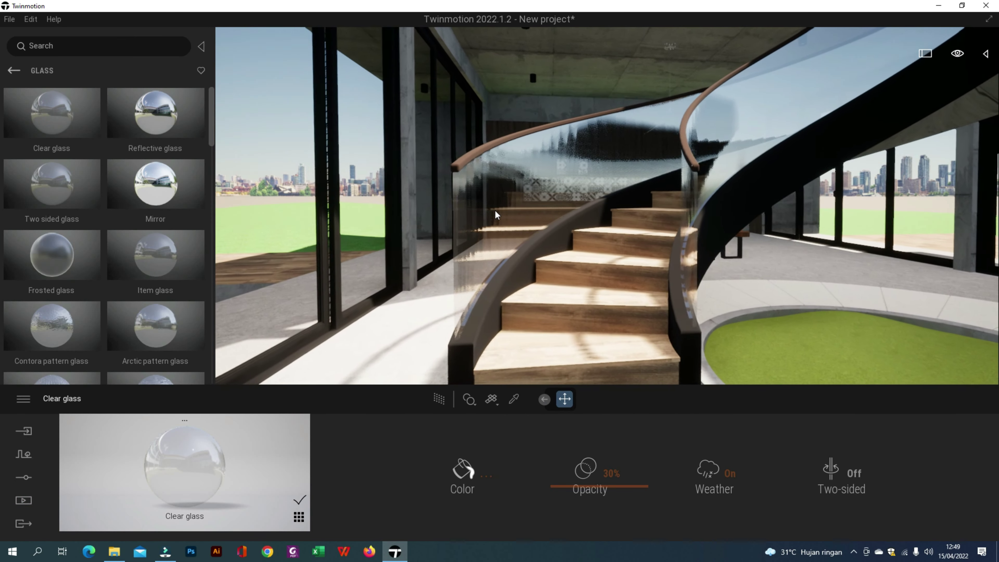
pyautogui.press('d')
pyautogui.press('a')
pyautogui.press('e')
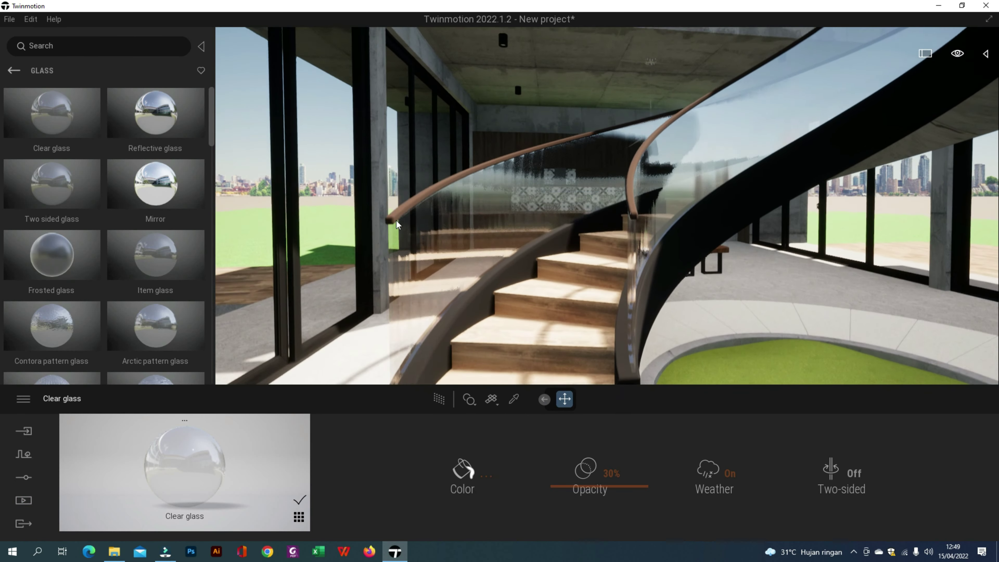
# Browse the Quixel Megascans wood board surfaces for a material for the stair handrail
pyautogui.click(14, 71)
pyautogui.click(14, 70)
pyautogui.click(156, 269)
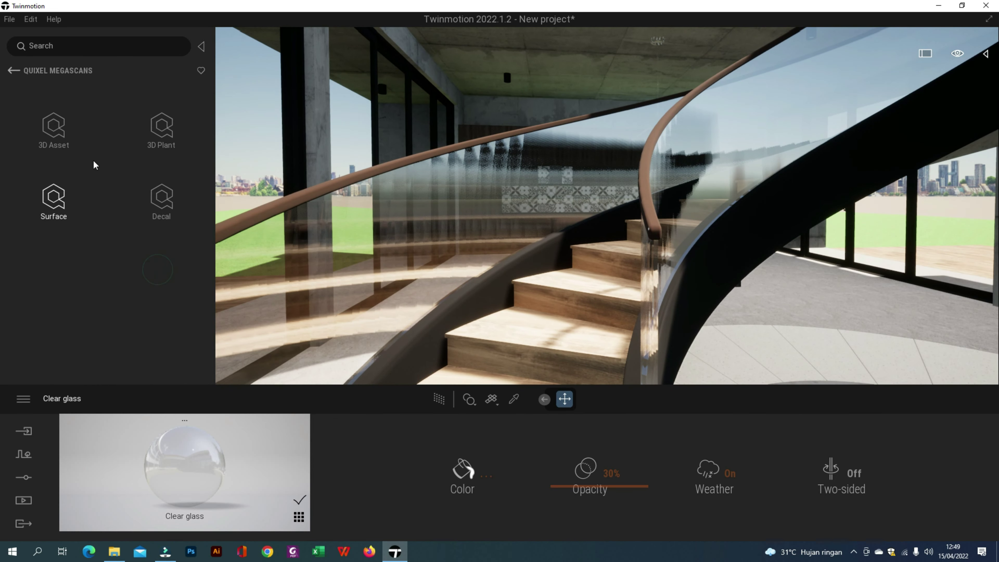
pyautogui.click(54, 199)
pyautogui.click(64, 120)
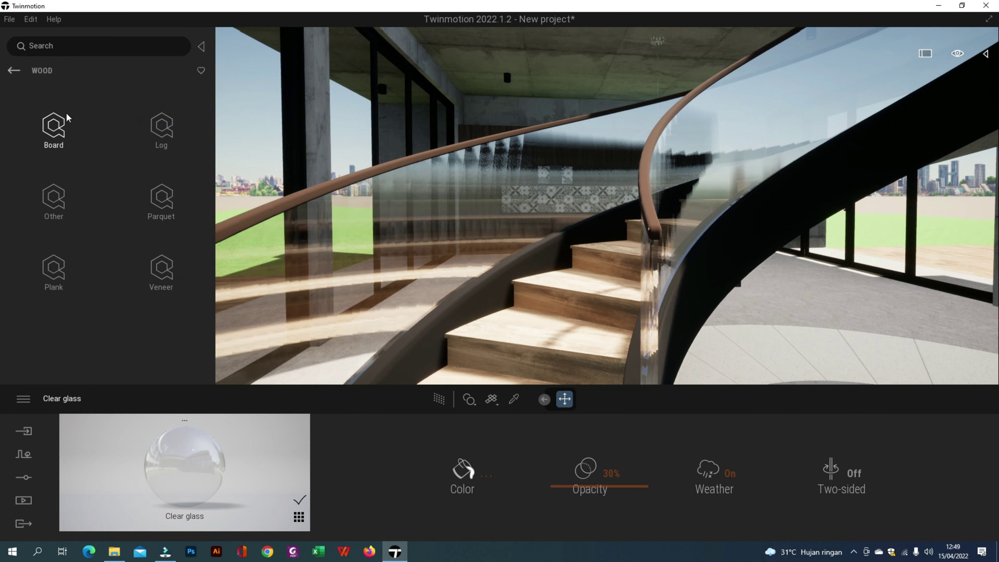
pyautogui.click(59, 126)
pyautogui.scroll(-5, 165, 212)
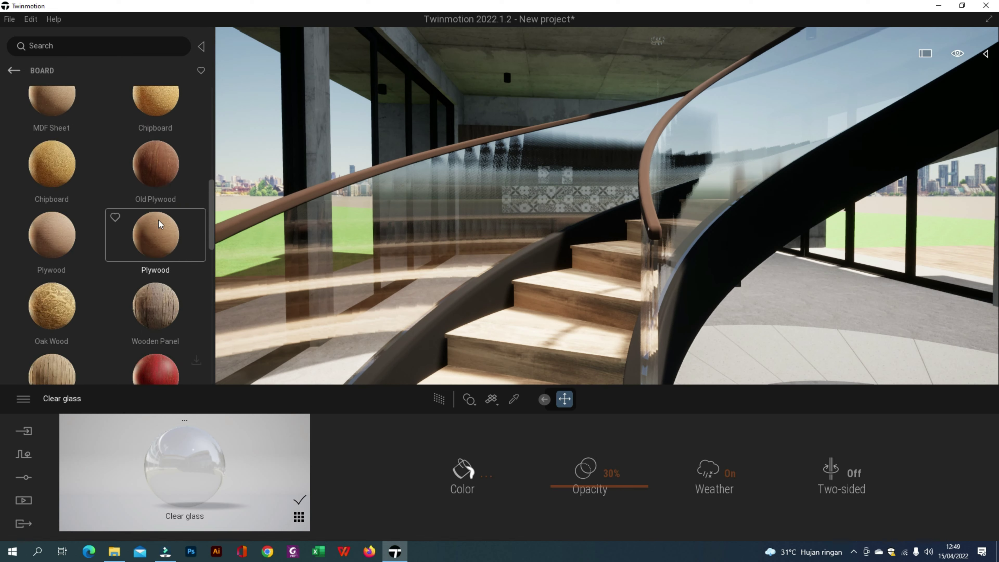
pyautogui.scroll(-6, 83, 247)
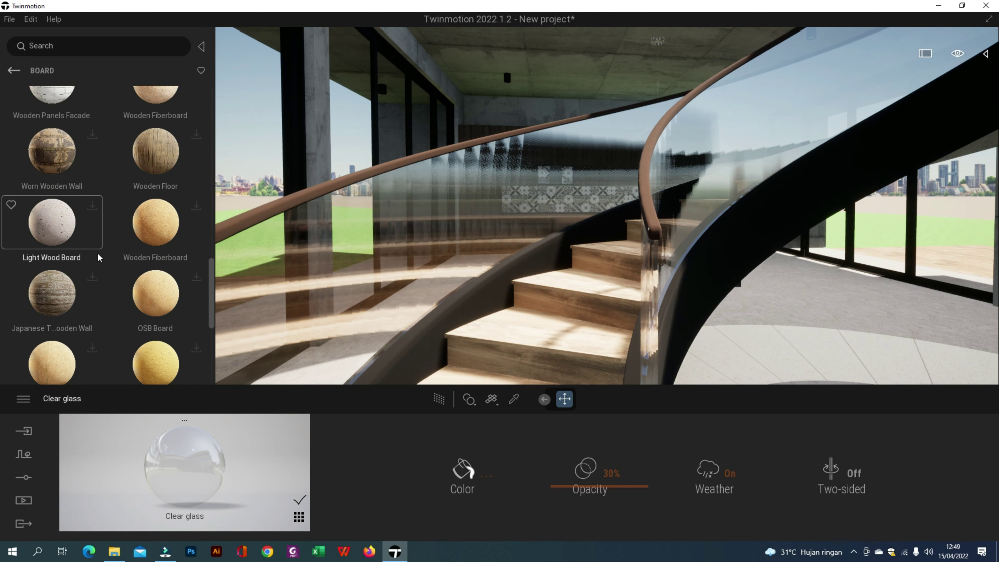
pyautogui.scroll(-1, 40, 293)
pyautogui.moveTo(248, 221); pyautogui.dragTo(68, 228)
pyautogui.scroll(6, 69, 220)
pyautogui.click(14, 70)
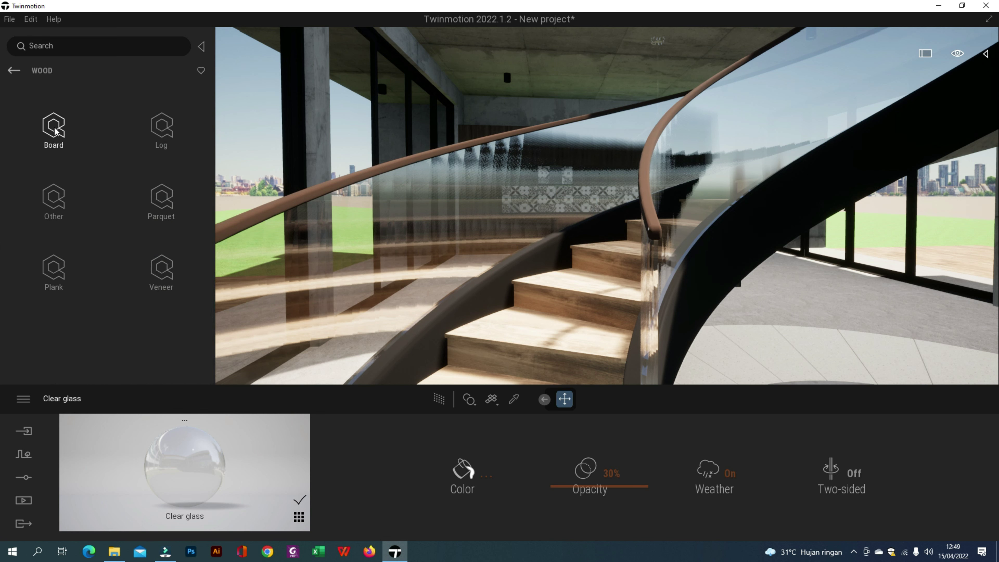
# Try the Megascans Wooden Panel surface on the stair handrail and replace it with Japanese Wooden Door
pyautogui.click(59, 200)
pyautogui.scroll(-2, 110, 188)
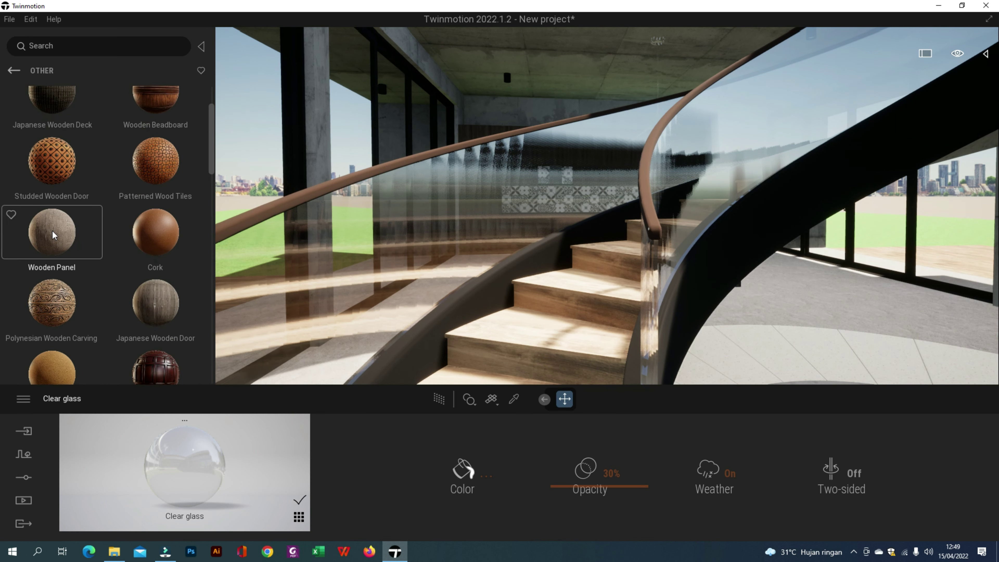
pyautogui.moveTo(56, 231); pyautogui.dragTo(241, 217)
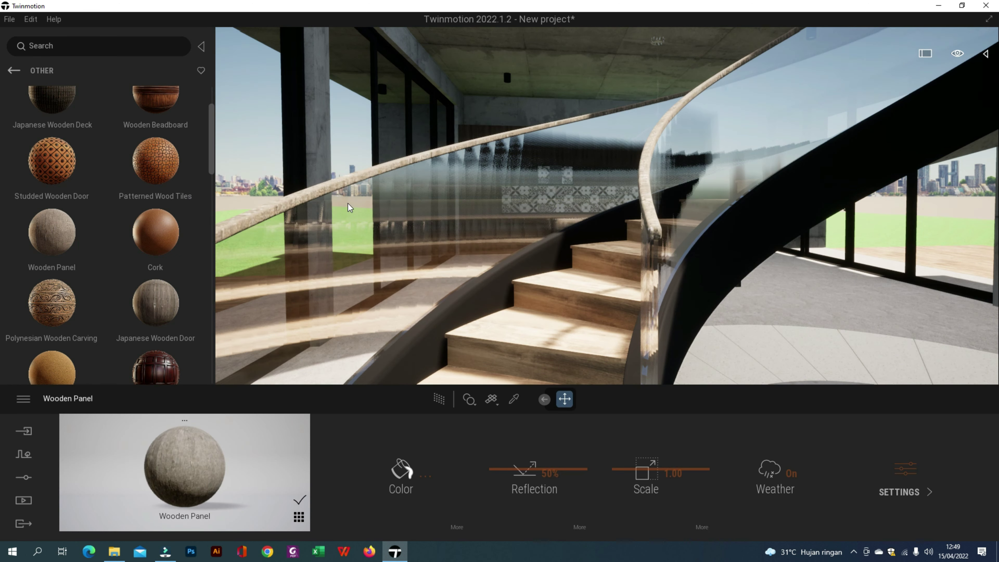
pyautogui.scroll(-2, 348, 204)
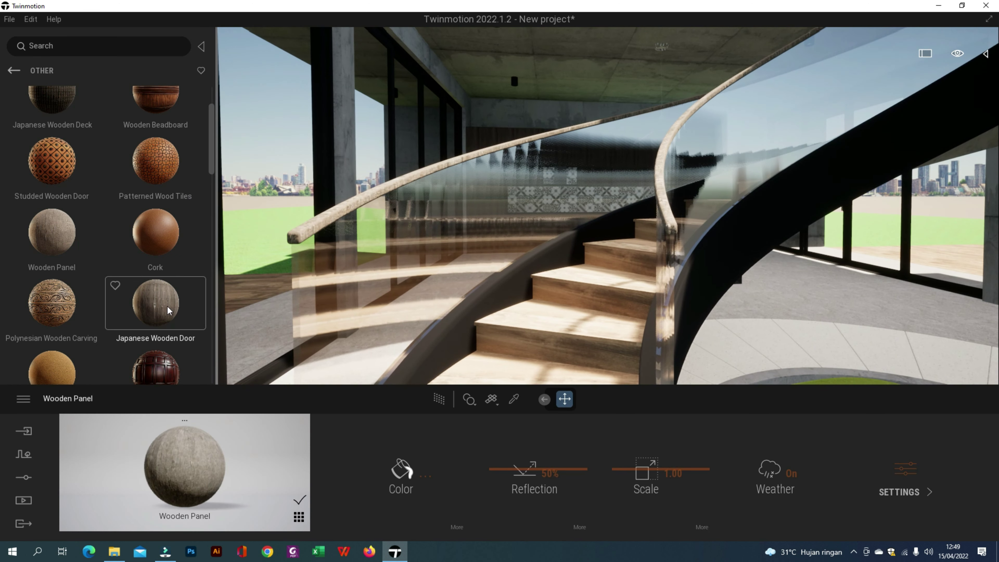
pyautogui.moveTo(165, 307); pyautogui.dragTo(357, 265)
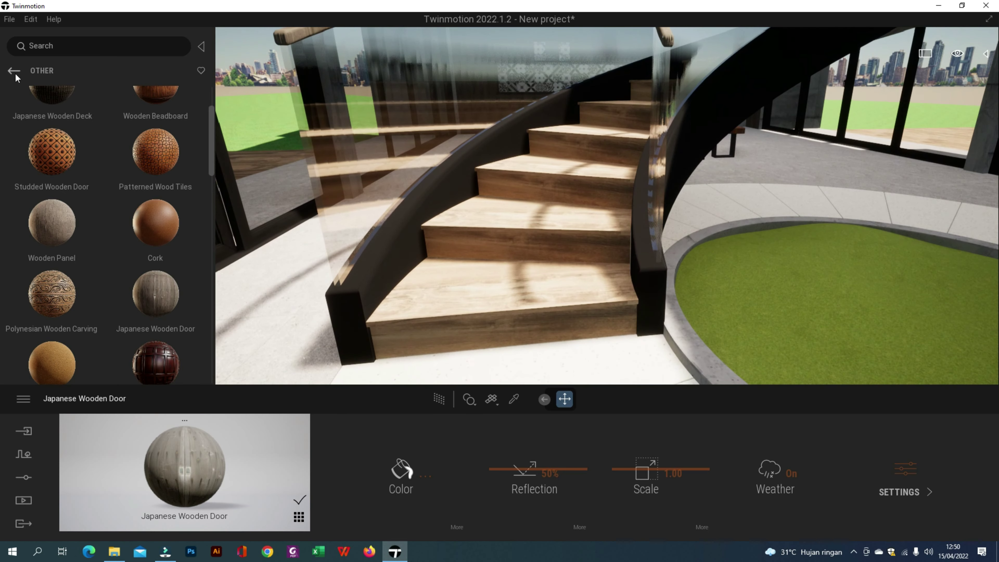
# Try the Cast In Situ surface Shuttered Concrete Wall on the black side stringers of the staircase
pyautogui.click(14, 70)
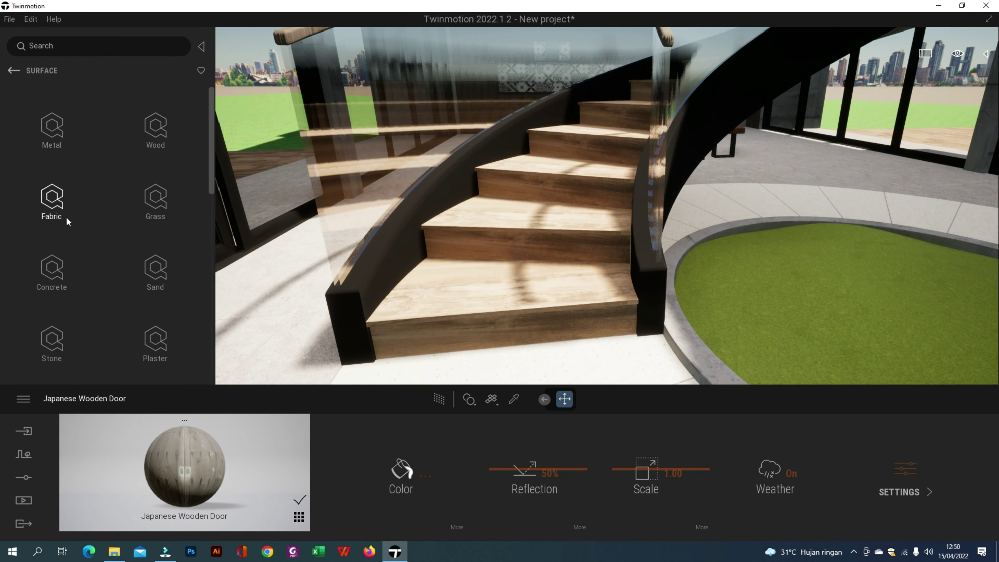
pyautogui.click(98, 275)
pyautogui.click(64, 133)
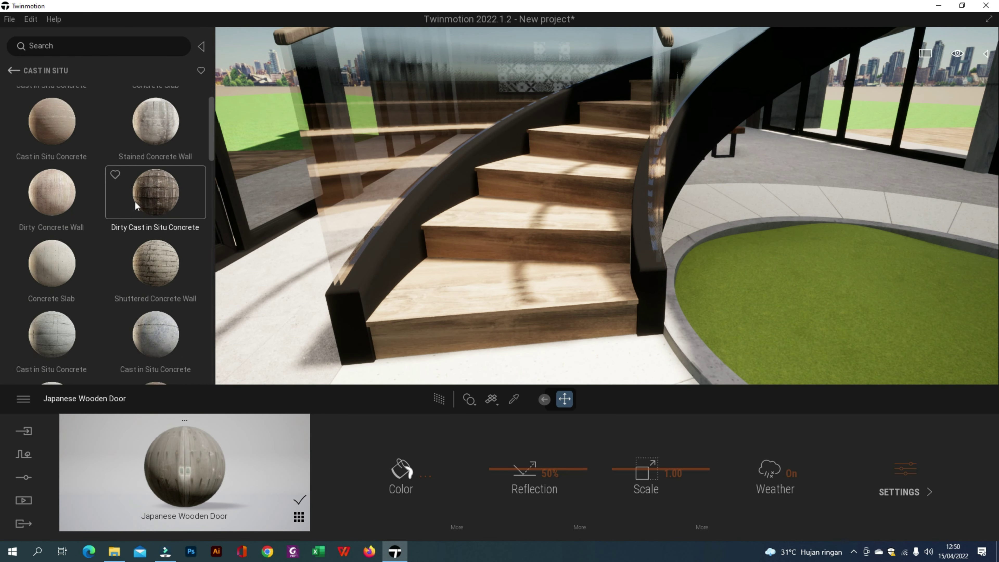
pyautogui.scroll(-5, 127, 178)
pyautogui.moveTo(69, 238); pyautogui.dragTo(370, 298)
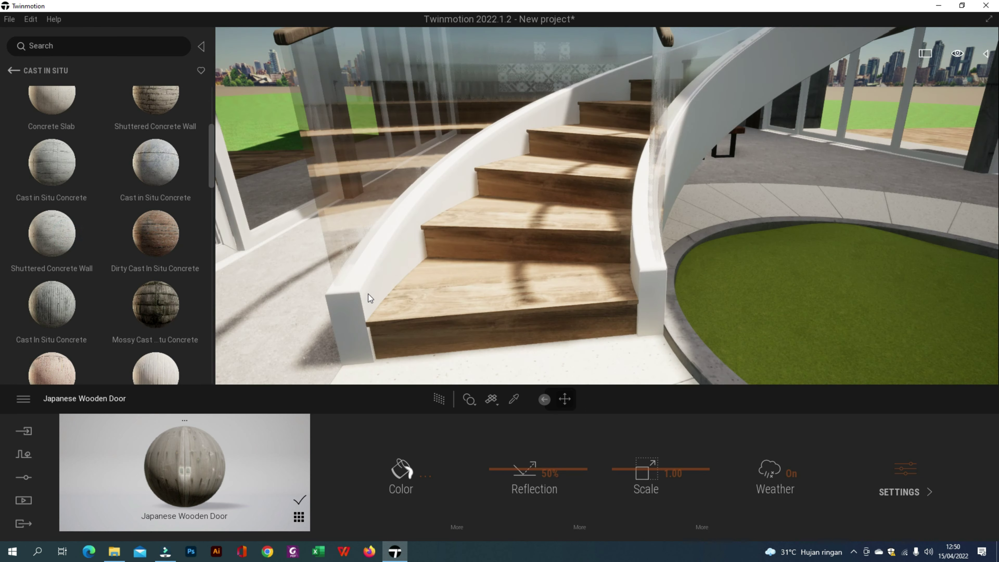
pyautogui.moveTo(292, 297); pyautogui.dragTo(52, 261)
pyautogui.moveTo(315, 189); pyautogui.dragTo(36, 92, button='right')
# Apply the pale Scratched Painted Metal Sheet surface to the black stair stringers and window frames, and raise its reflection
pyautogui.click(13, 72)
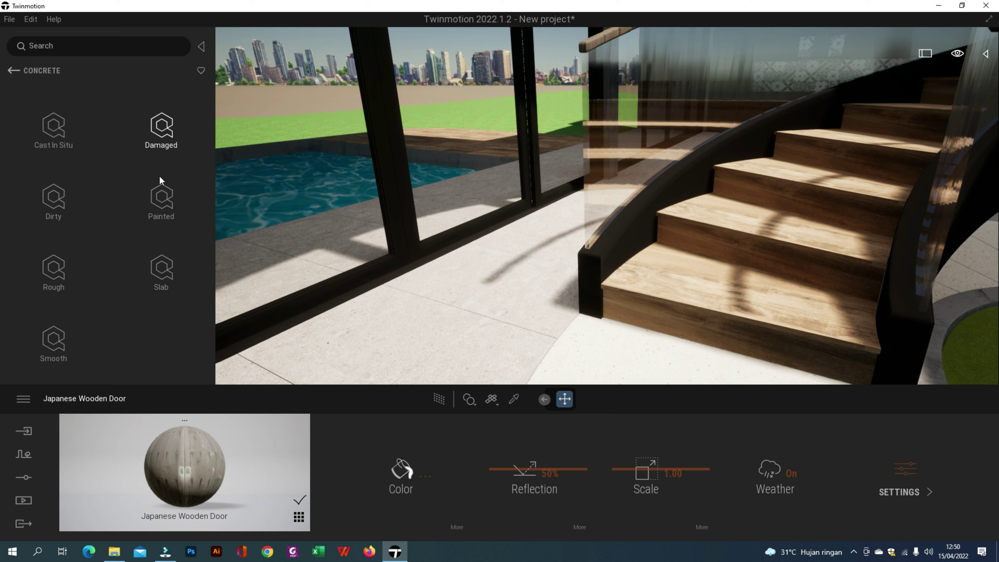
pyautogui.scroll(-3, 122, 205)
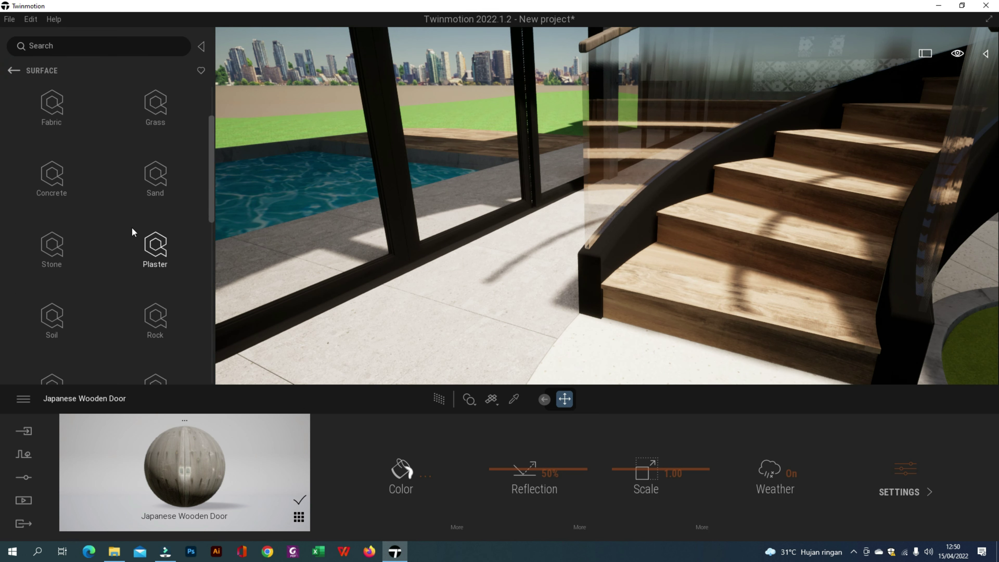
pyautogui.click(48, 103)
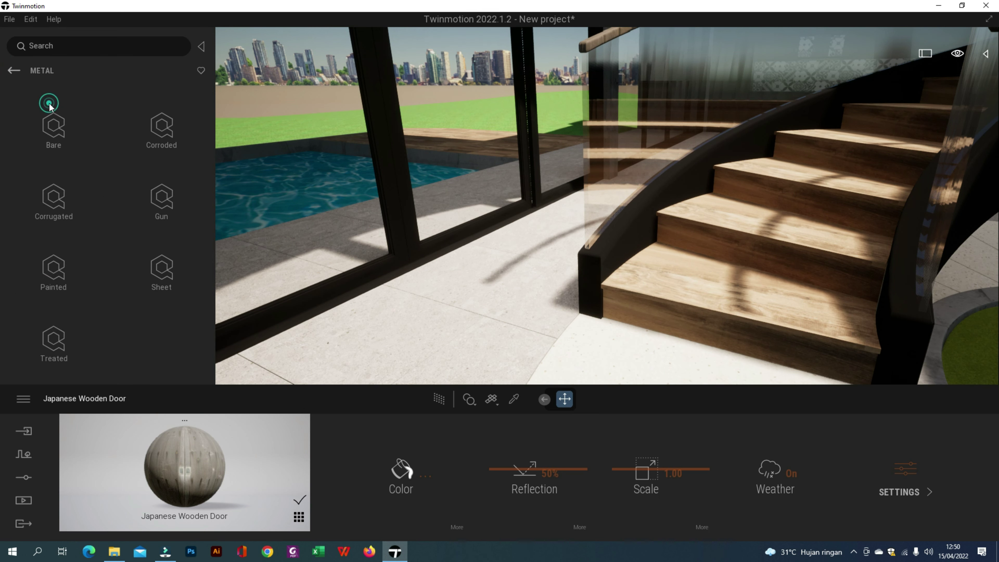
pyautogui.click(56, 287)
pyautogui.moveTo(301, 208); pyautogui.dragTo(326, 204, button='right')
pyautogui.scroll(-5, 60, 242)
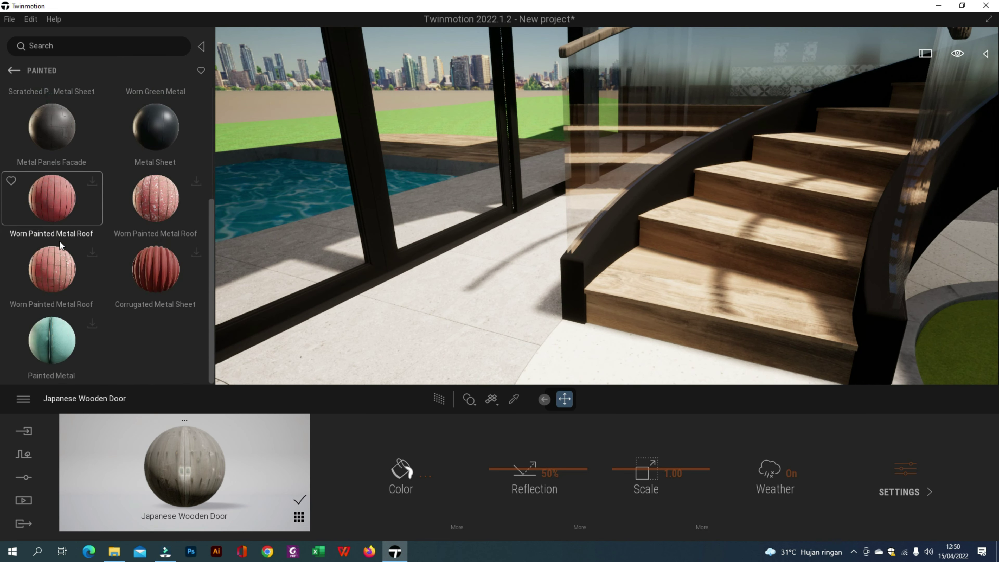
pyautogui.scroll(3, 59, 241)
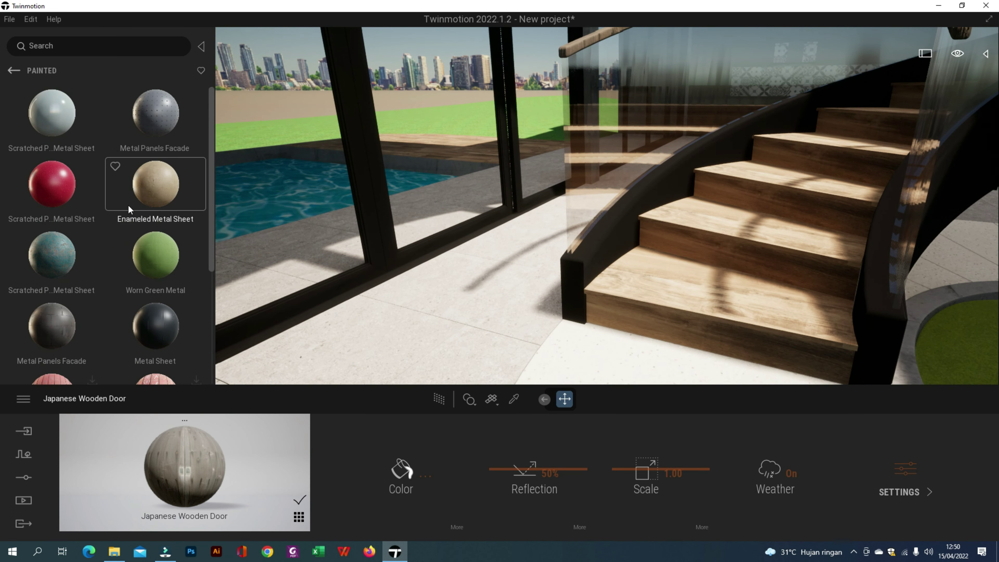
pyautogui.moveTo(129, 208); pyautogui.dragTo(359, 157)
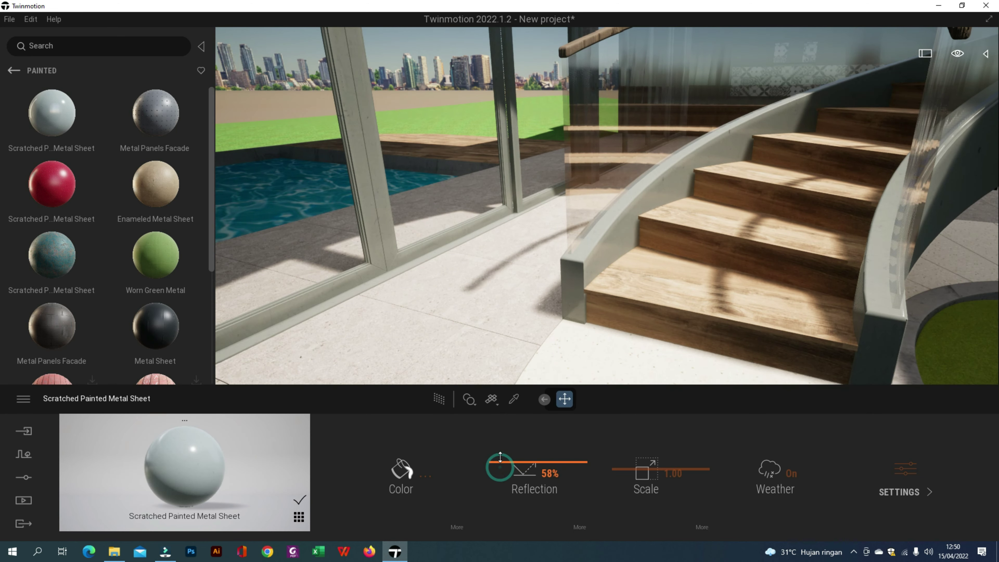
# Pick the wood material of the stair treads and set its reflection to 83%
pyautogui.moveTo(420, 280); pyautogui.dragTo(535, 335, button='right')
pyautogui.click(514, 399)
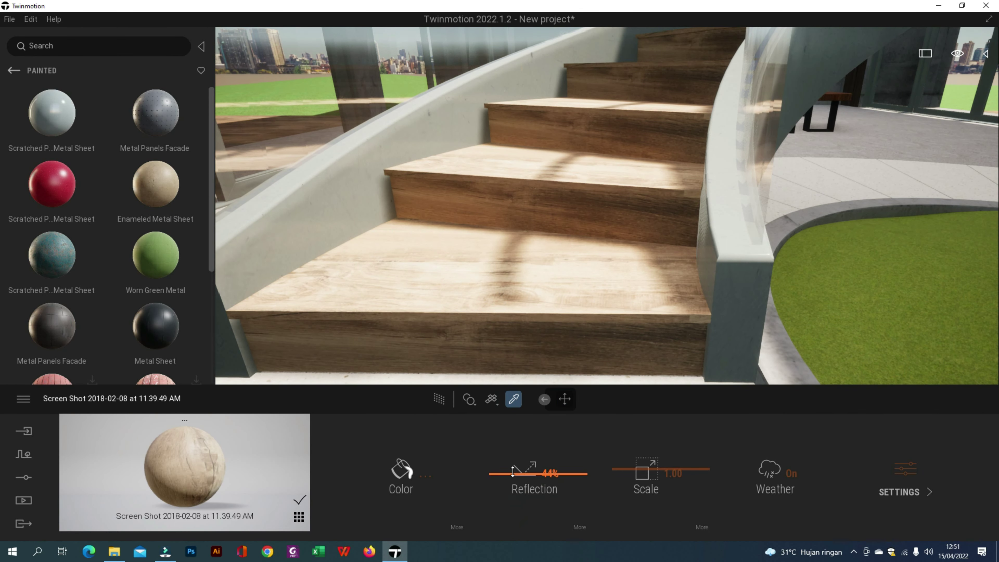
pyautogui.moveTo(513, 471); pyautogui.dragTo(511, 447)
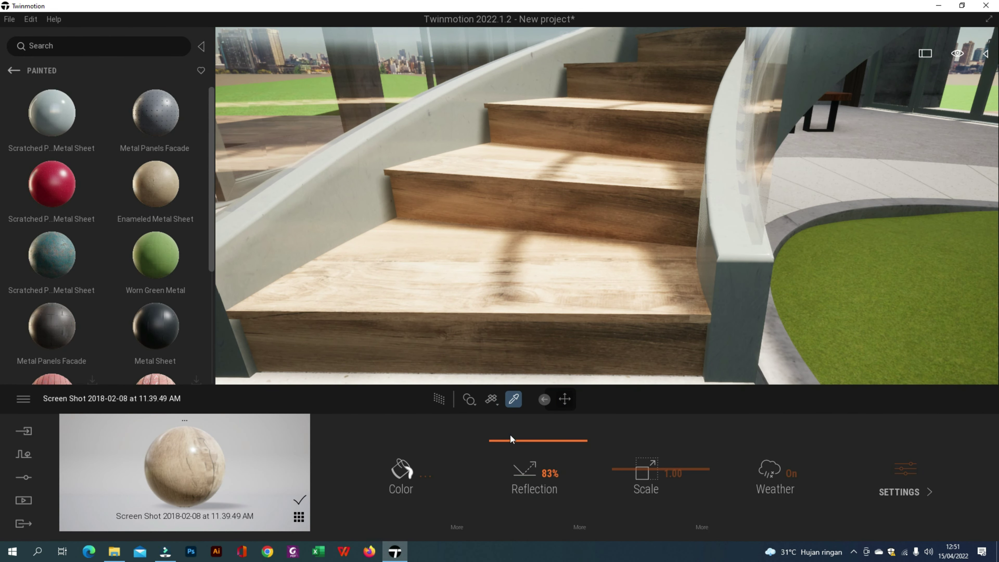
# Set the reflection of the round bed's concrete rim to about 70% and of the speckled white floor to 73%
pyautogui.moveTo(472, 224); pyautogui.dragTo(562, 280, button='right')
pyautogui.click(562, 281)
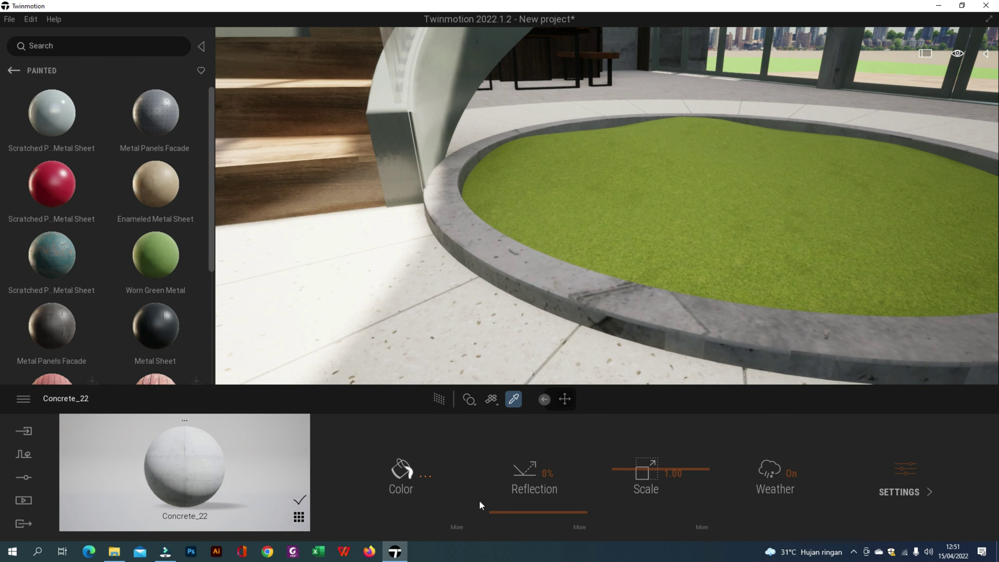
pyautogui.moveTo(504, 509); pyautogui.dragTo(503, 449)
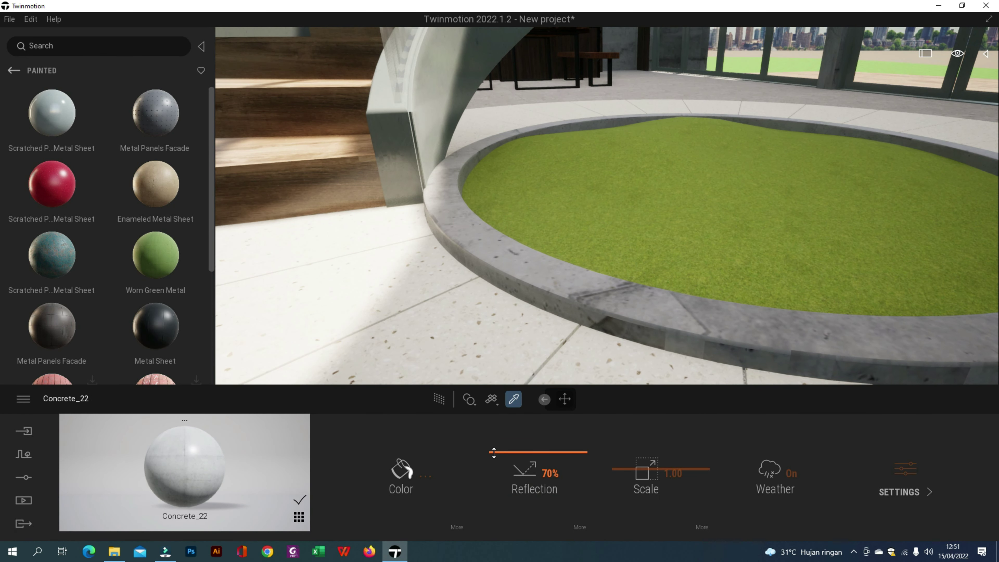
pyautogui.click(442, 363)
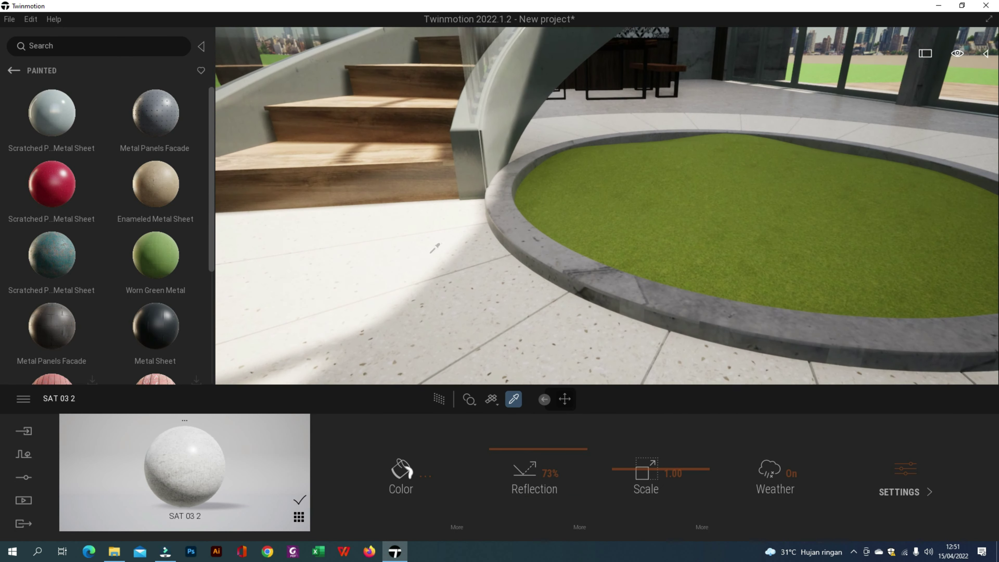
# Apply the Grass 1 nature material to the round bed beside the staircase
pyautogui.click(14, 71)
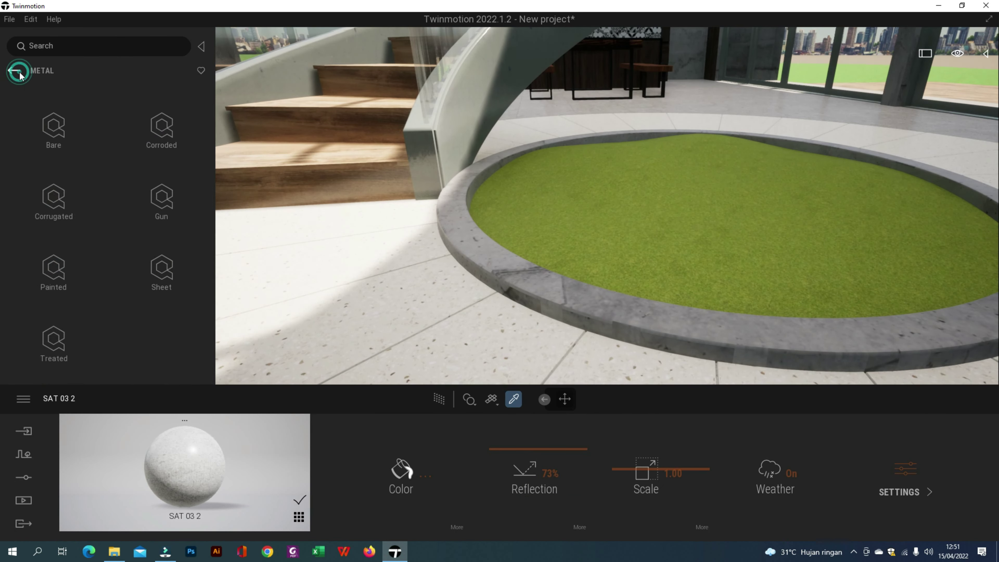
pyautogui.click(13, 71)
pyautogui.click(13, 73)
pyautogui.click(52, 126)
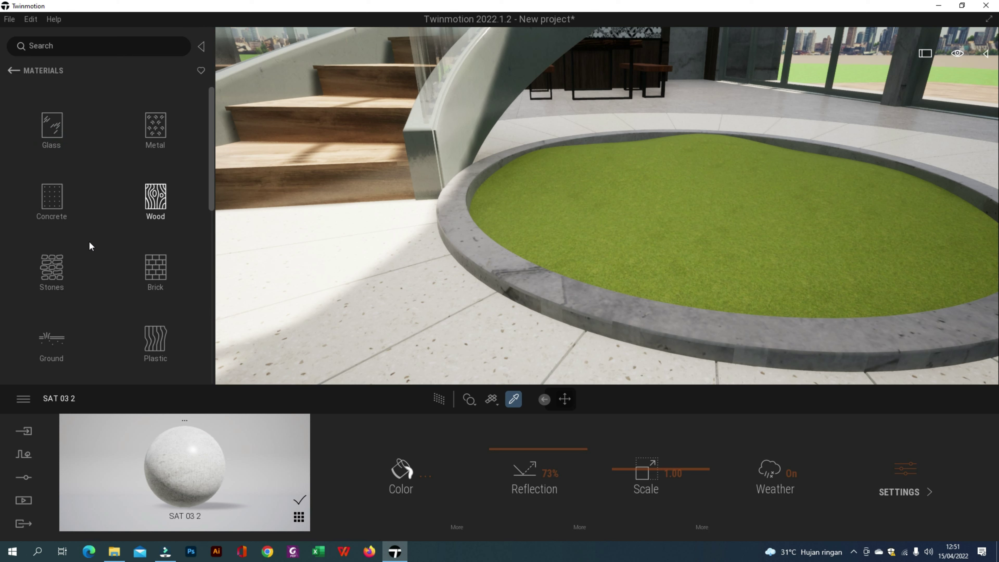
pyautogui.scroll(-2, 60, 263)
pyautogui.click(55, 260)
pyautogui.moveTo(74, 110); pyautogui.dragTo(595, 233)
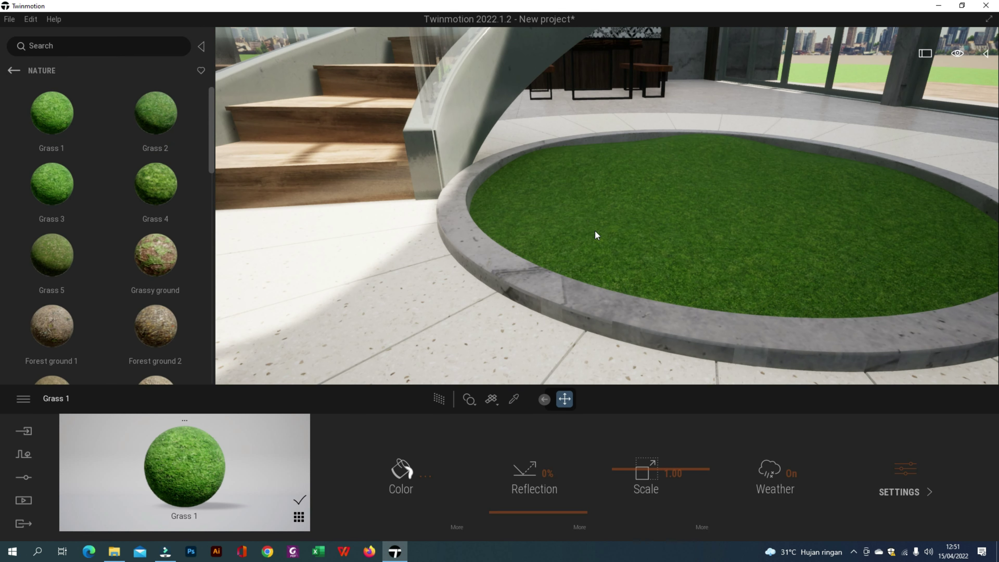
# Browse the tree library for a tree to plant in the round grass bed
pyautogui.press('d')
pyautogui.click(14, 71)
pyautogui.click(14, 70)
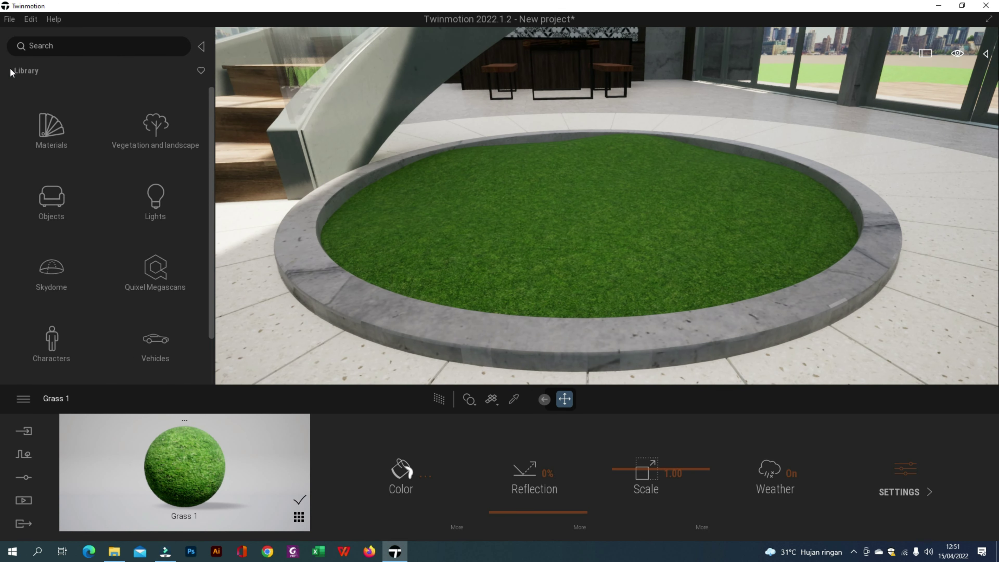
pyautogui.click(163, 134)
pyautogui.click(161, 130)
pyautogui.scroll(-5, 113, 191)
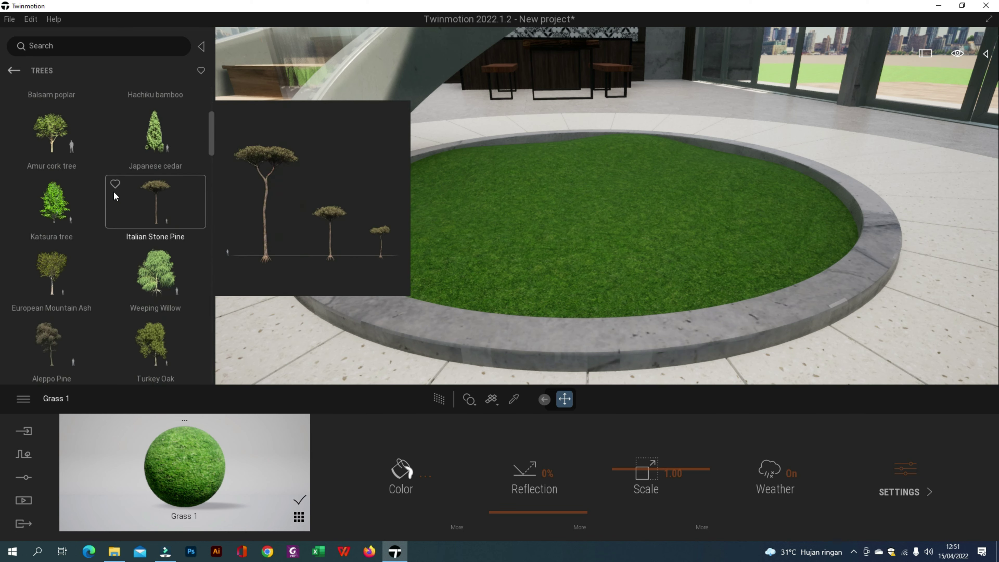
pyautogui.scroll(-10, 112, 191)
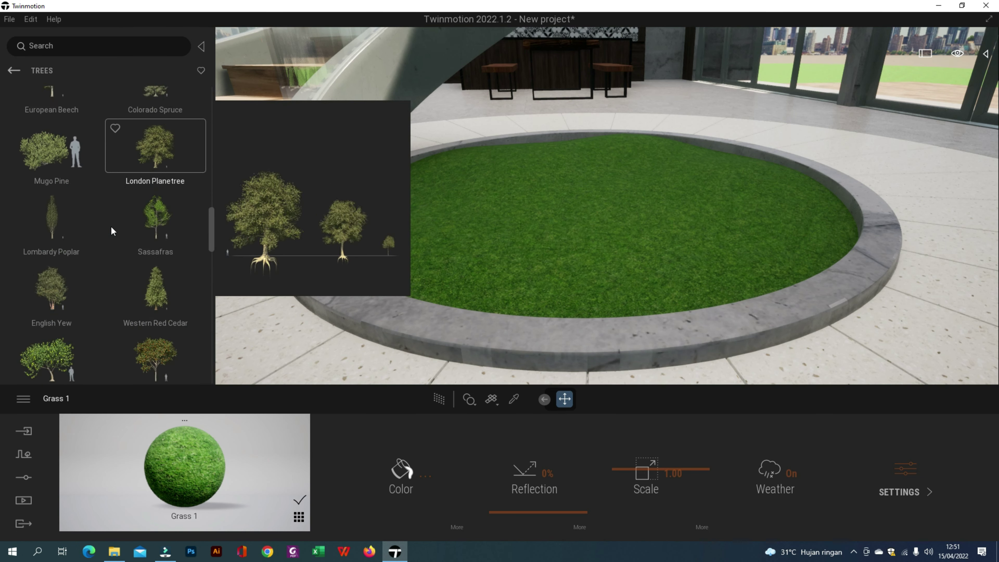
pyautogui.scroll(-10, 110, 226)
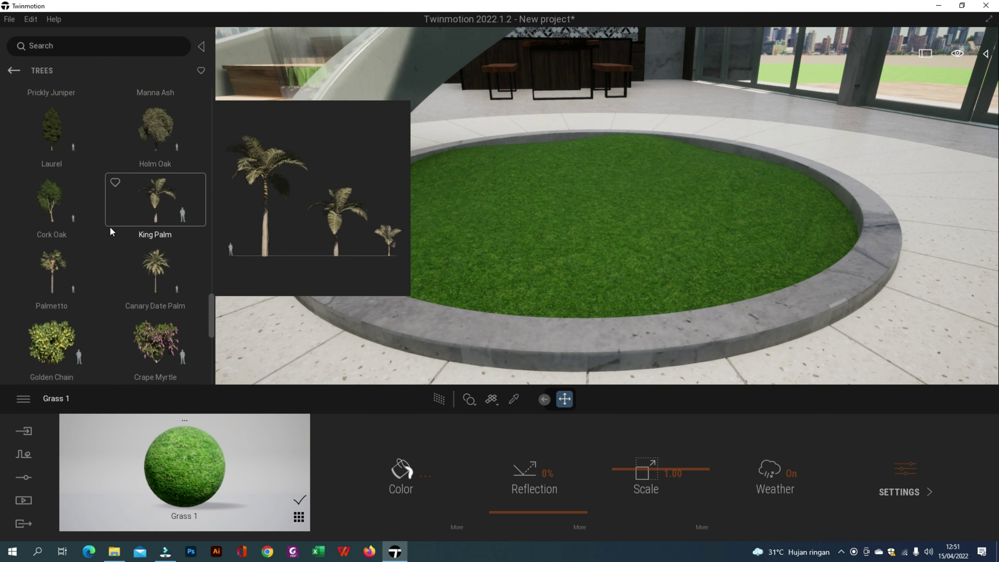
pyautogui.moveTo(165, 274); pyautogui.dragTo(123, 231)
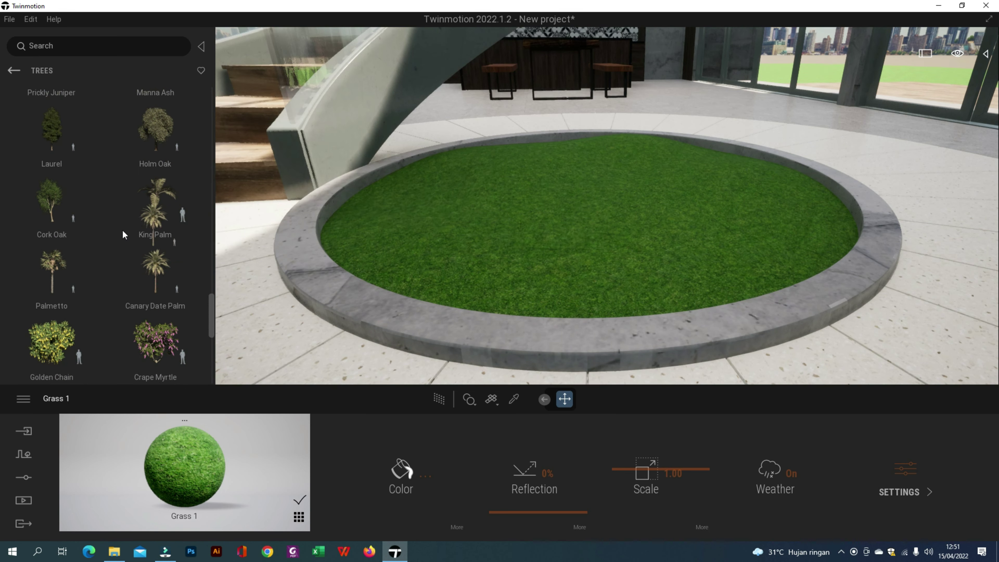
pyautogui.scroll(-3, 535, 233)
pyautogui.scroll(-5, 535, 236)
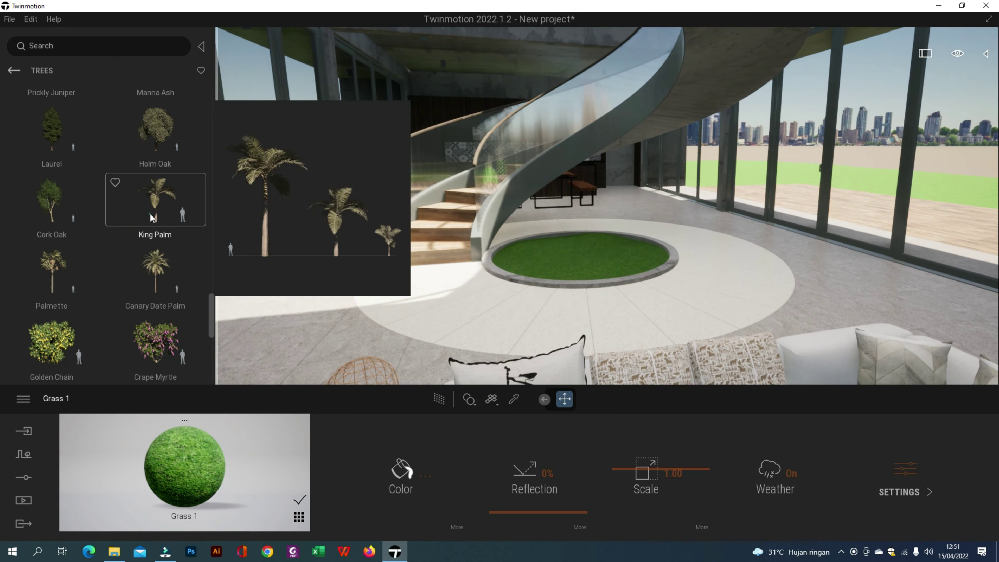
# Try a King Palm in the centre of the round bed, and delete it
pyautogui.moveTo(156, 199); pyautogui.dragTo(589, 265)
pyautogui.doubleClick(578, 257)
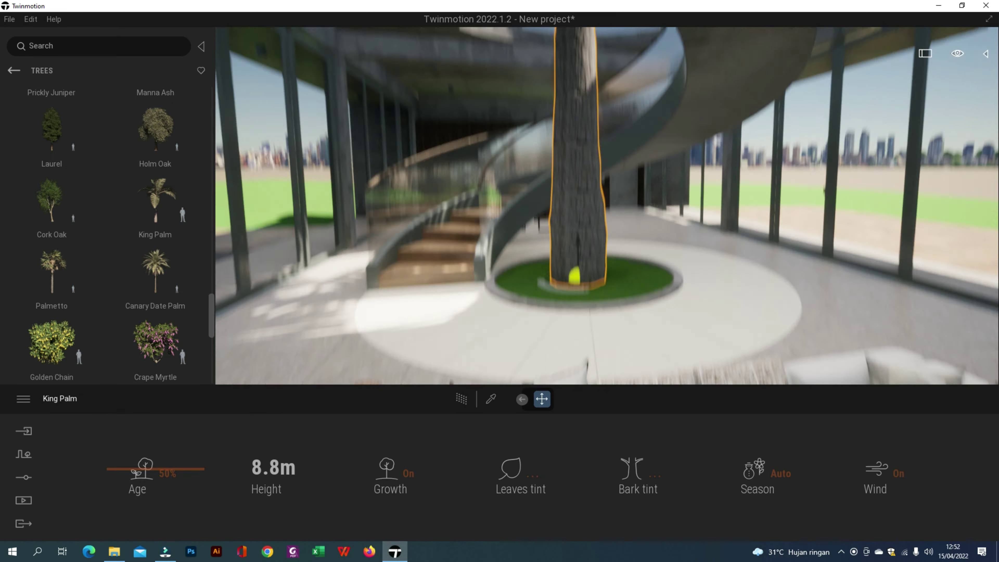
pyautogui.moveTo(589, 260); pyautogui.dragTo(573, 350, button='right')
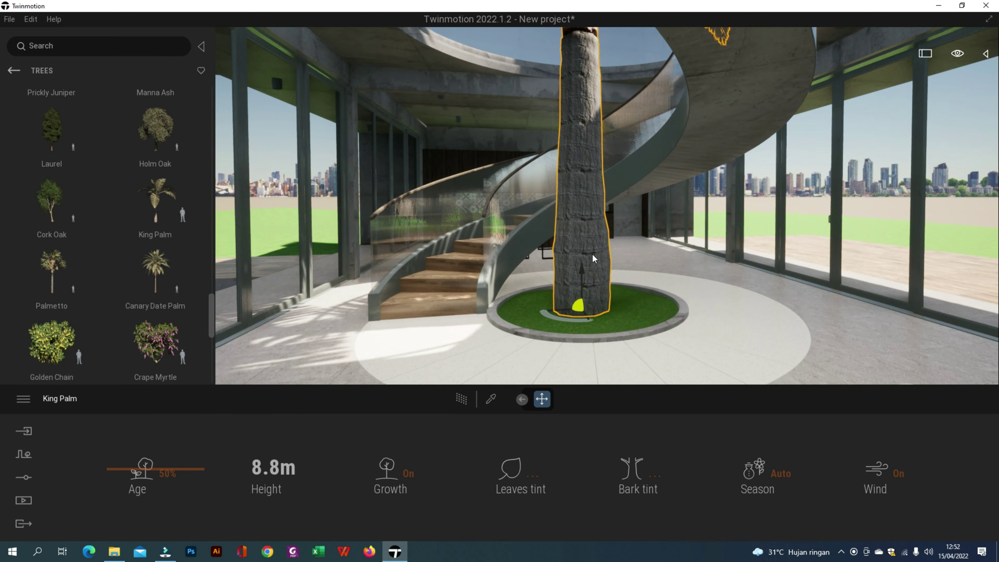
pyautogui.press('Delete')
# Try a Tropical Almond tree in the centre of the round bed, and delete it
pyautogui.scroll(-2, 110, 244)
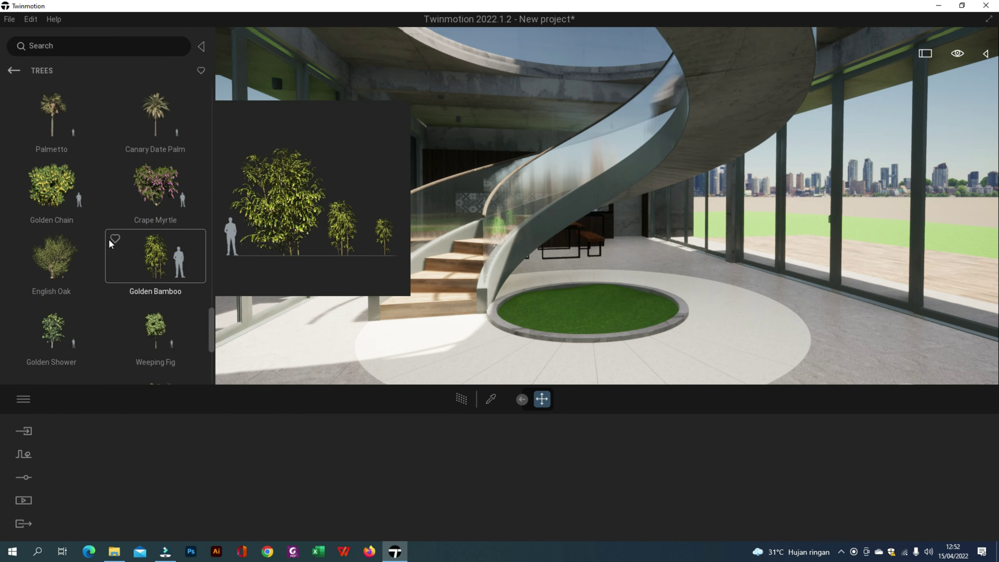
pyautogui.scroll(-2, 151, 268)
pyautogui.moveTo(50, 262); pyautogui.dragTo(71, 278)
pyautogui.scroll(-6, 72, 278)
pyautogui.moveTo(51, 206); pyautogui.dragTo(583, 309)
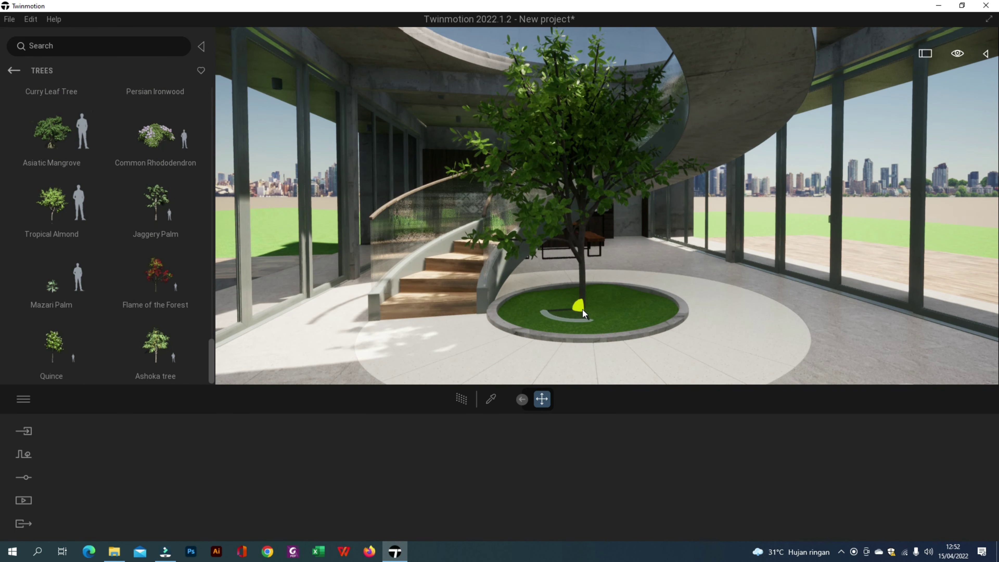
pyautogui.press('Delete')
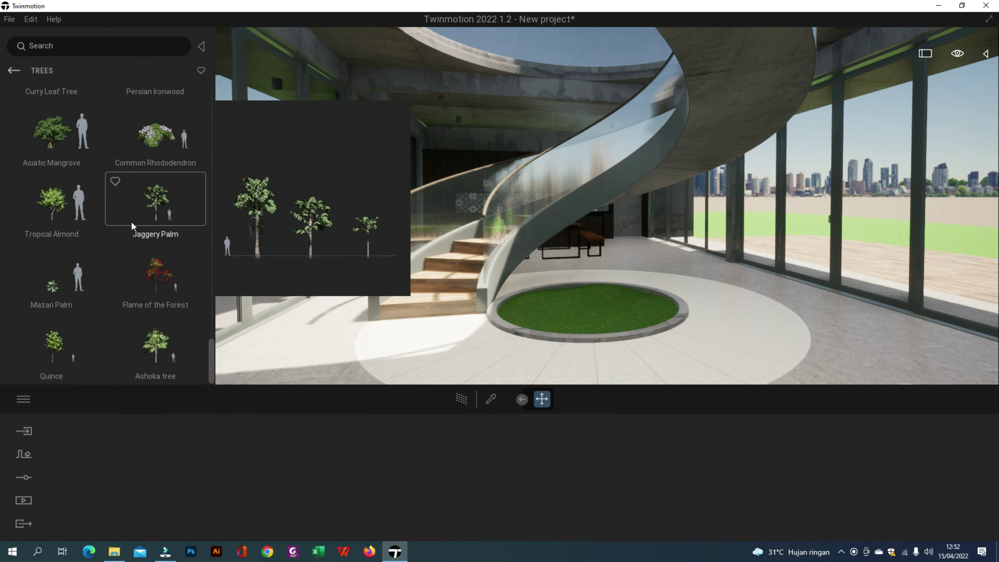
# Plant a Jaggery Palm in the centre of the round bed
pyautogui.moveTo(156, 201); pyautogui.dragTo(528, 305)
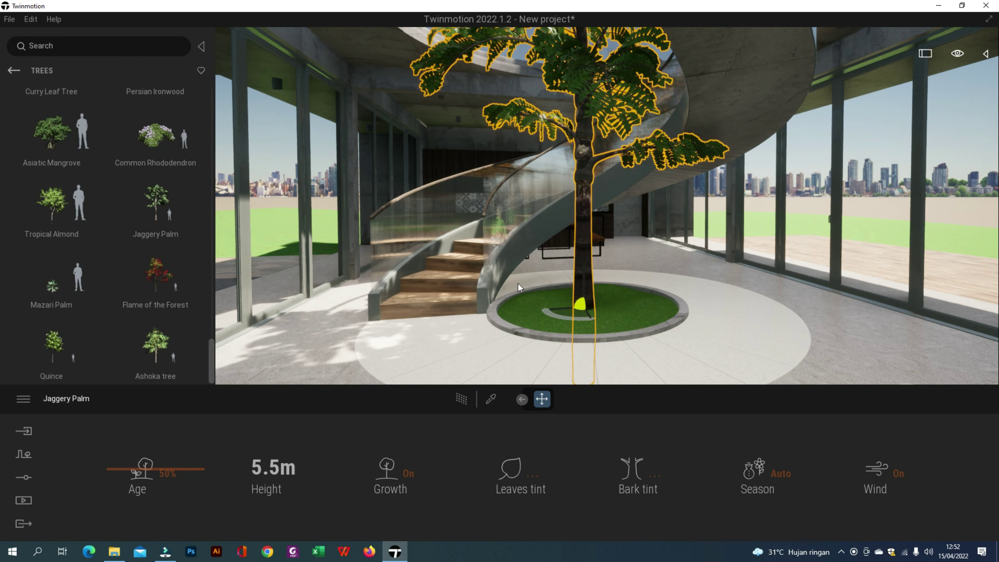
pyautogui.press('Escape')
# Plant Common fern 1 and Common fern 3 from the bushes library on the staircase side of the round bed
pyautogui.click(13, 70)
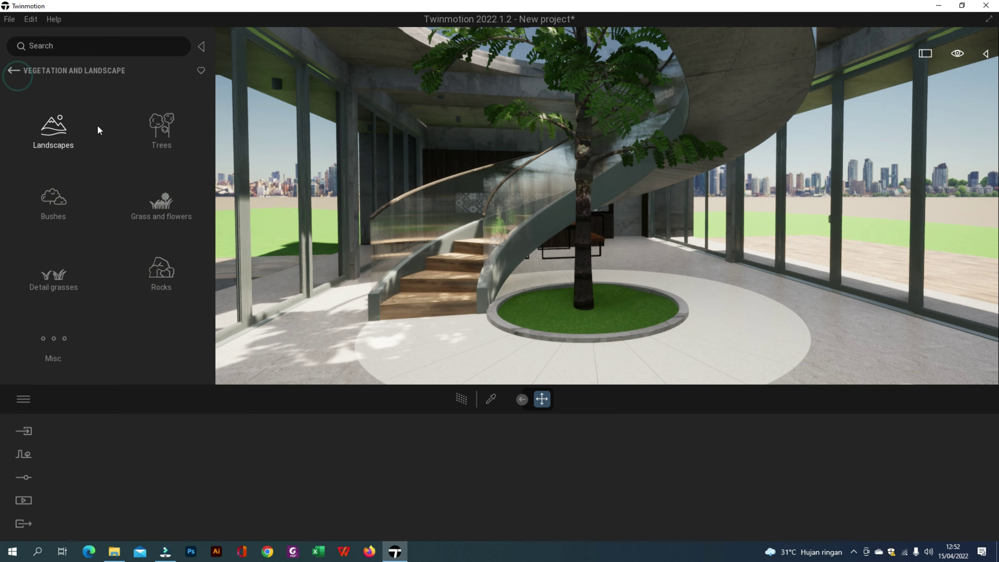
pyautogui.click(161, 200)
pyautogui.click(14, 71)
pyautogui.click(50, 192)
pyautogui.scroll(-3, 107, 197)
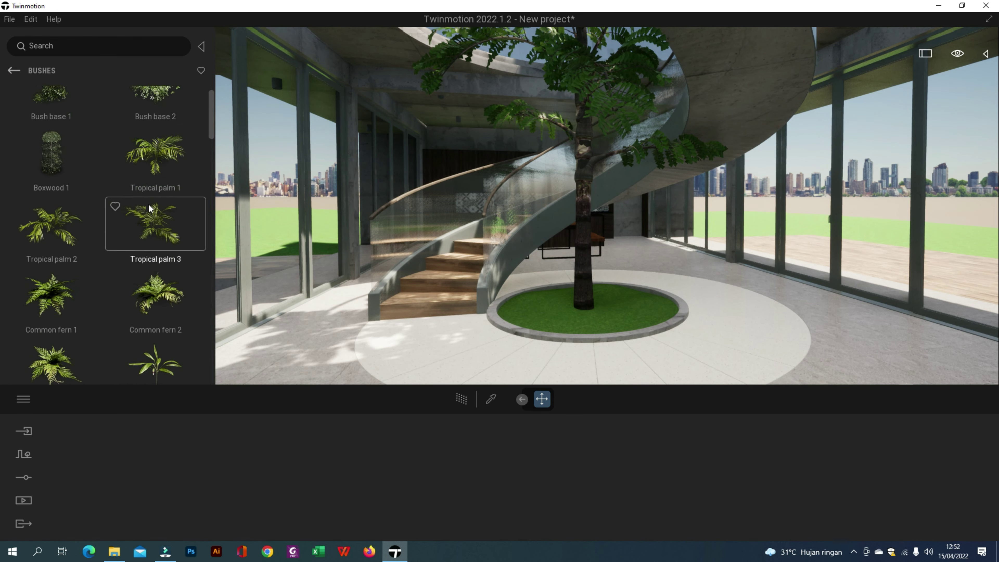
pyautogui.moveTo(219, 268); pyautogui.dragTo(535, 317)
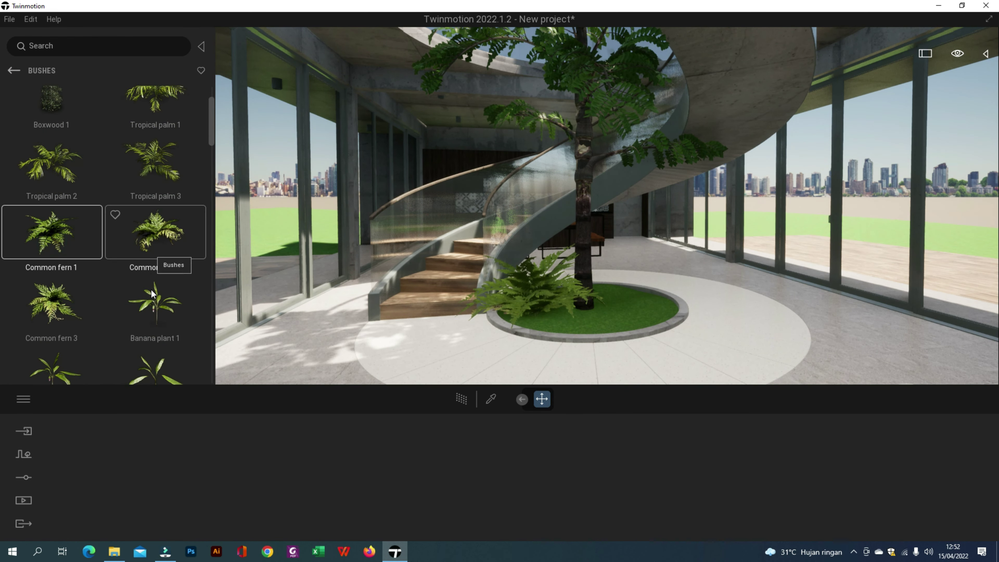
pyautogui.moveTo(64, 305); pyautogui.dragTo(559, 327)
# Fill the rest of the round bed with tropical palm bushes behind the trunk and more ferns on the window side
pyautogui.scroll(-5, 154, 224)
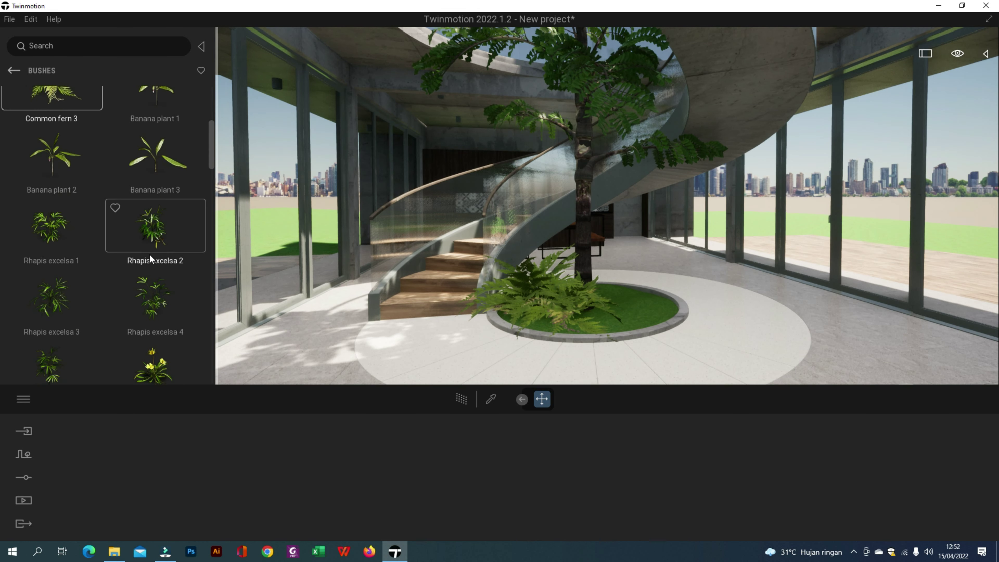
pyautogui.scroll(5, 75, 163)
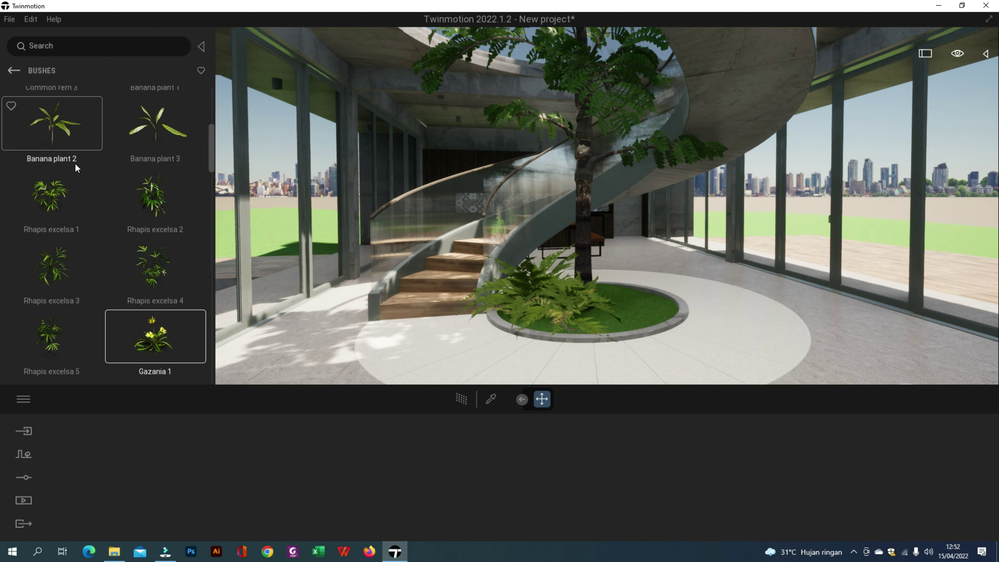
pyautogui.moveTo(155, 109); pyautogui.dragTo(572, 298)
pyautogui.moveTo(90, 179); pyautogui.dragTo(635, 334)
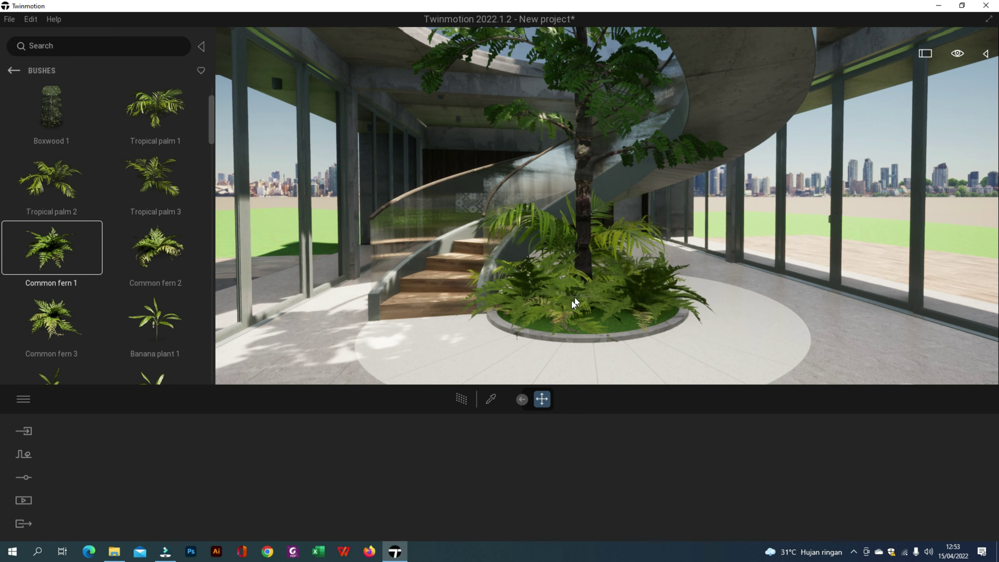
# Start a vegetation paint with Long grass 01 as its model and activate the brush
pyautogui.click(14, 71)
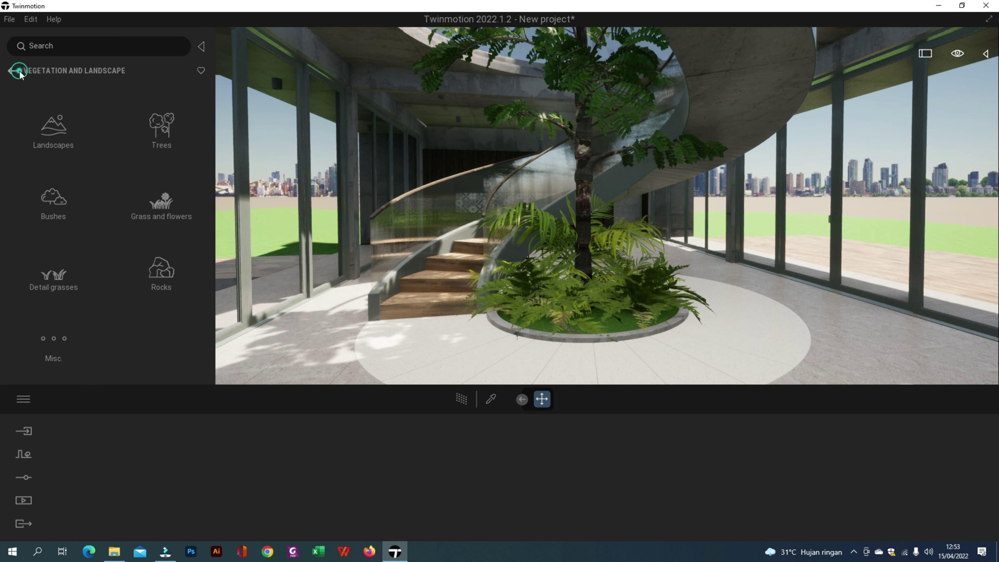
pyautogui.click(19, 72)
pyautogui.click(473, 484)
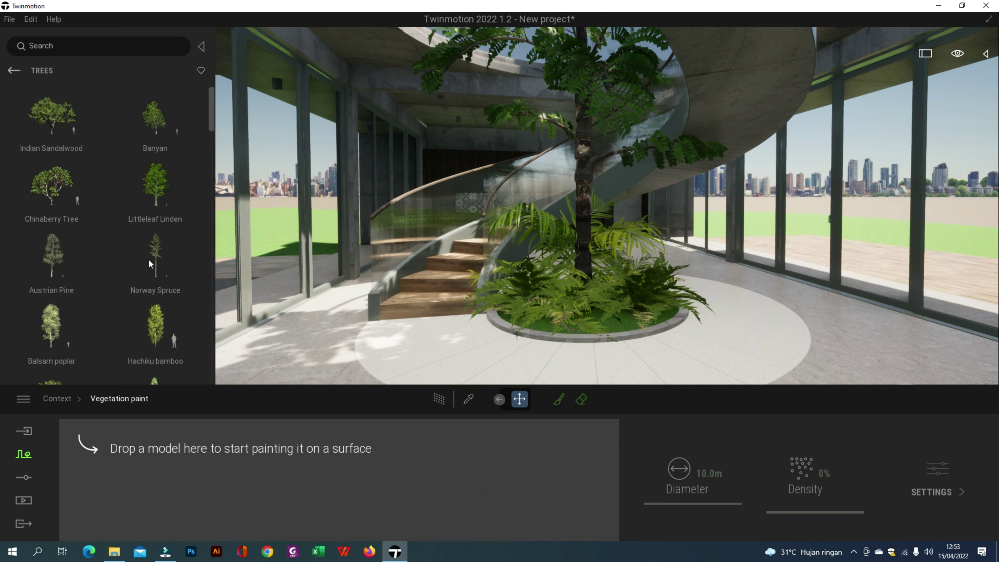
pyautogui.click(14, 71)
pyautogui.click(51, 195)
pyautogui.moveTo(156, 129); pyautogui.dragTo(123, 455)
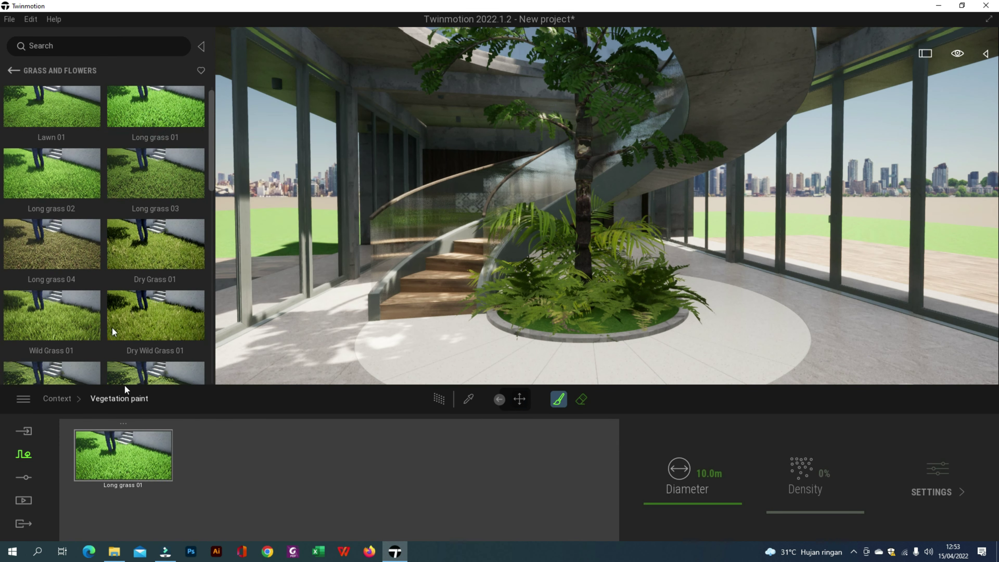
pyautogui.click(557, 400)
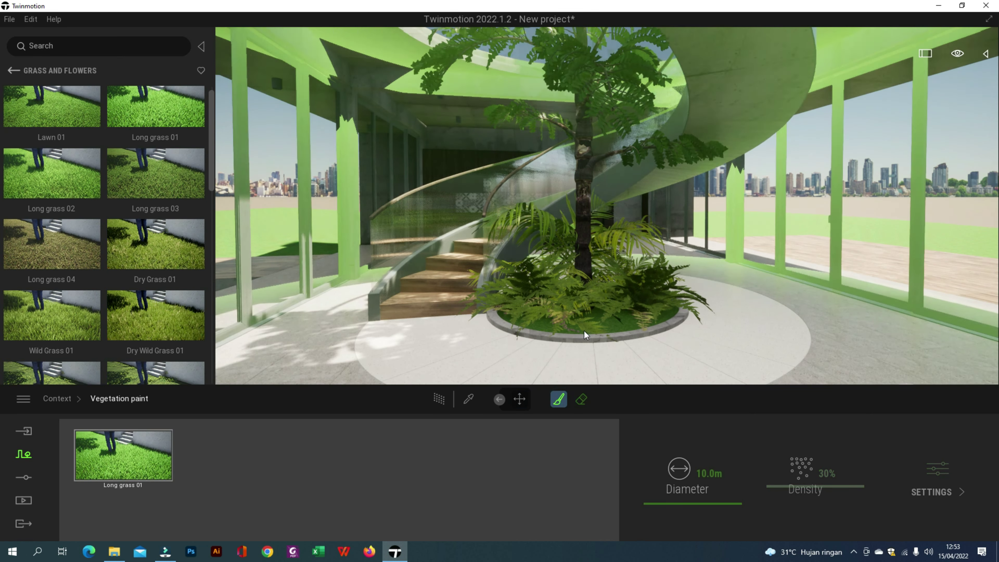
# Try vegetation brush diameters of 3 m, 2 m and 2.5 m against the round bed
pyautogui.click(699, 474)
pyautogui.write('3')
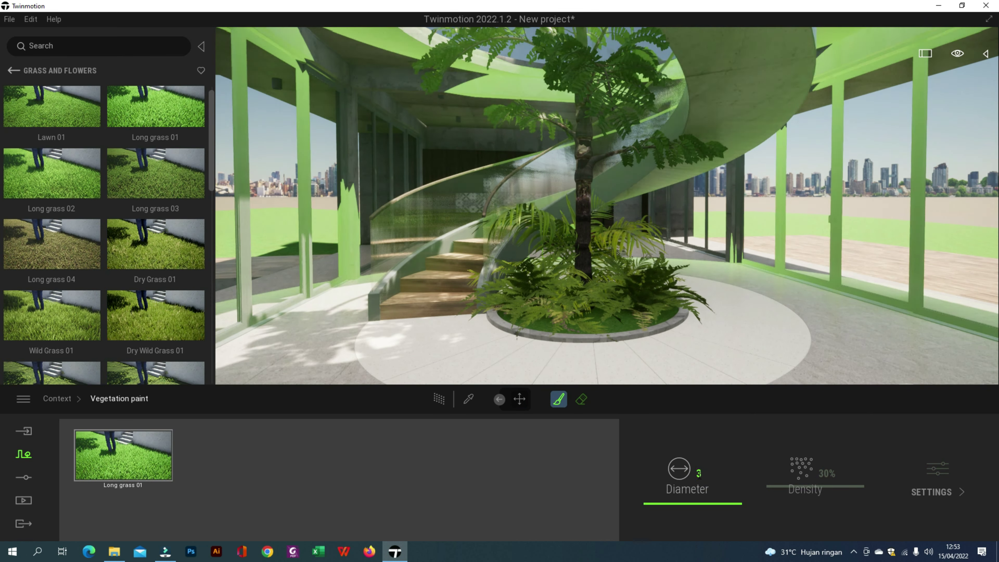
pyautogui.press('Return')
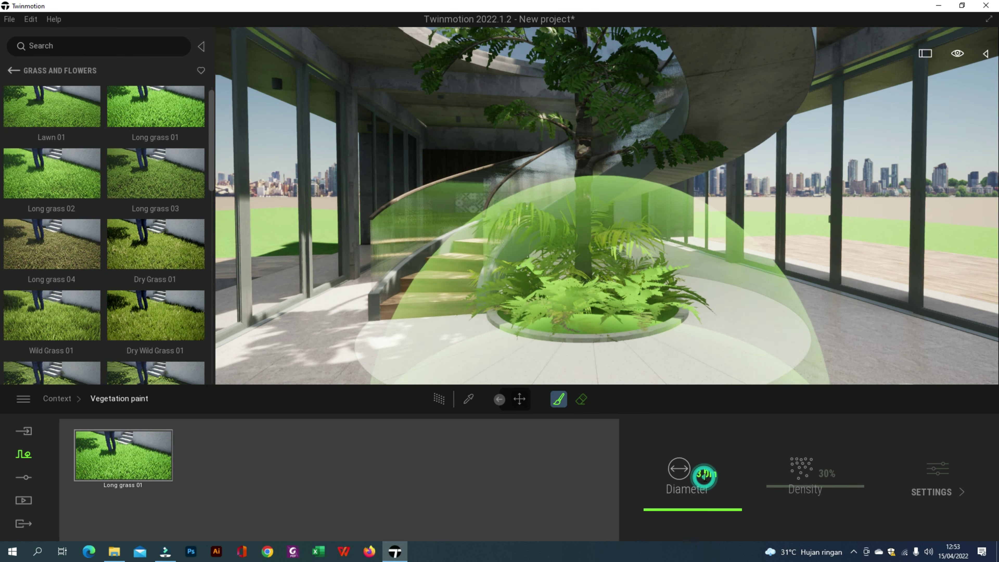
pyautogui.click(700, 475)
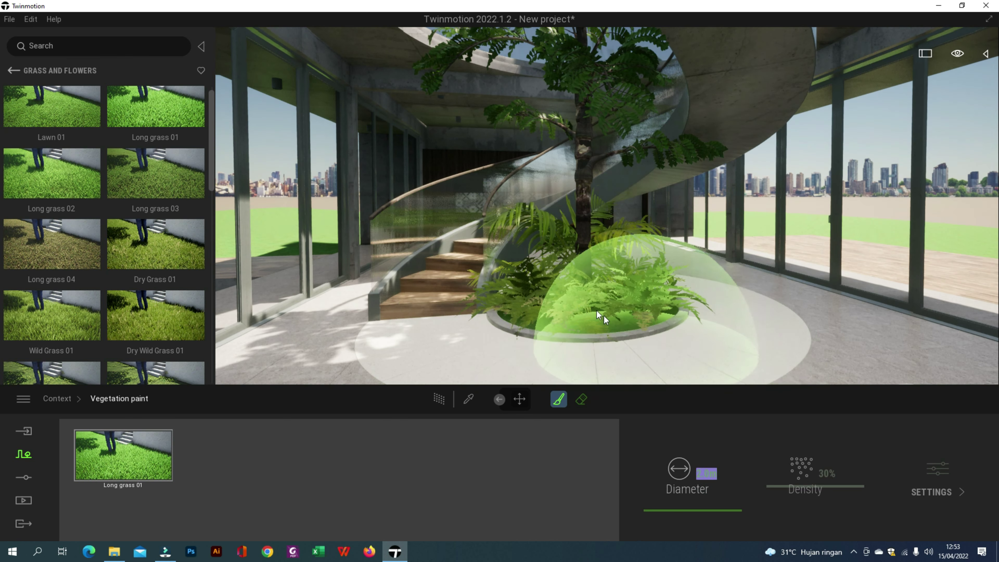
pyautogui.write('2')
pyautogui.press('Return')
pyautogui.write('2.5')
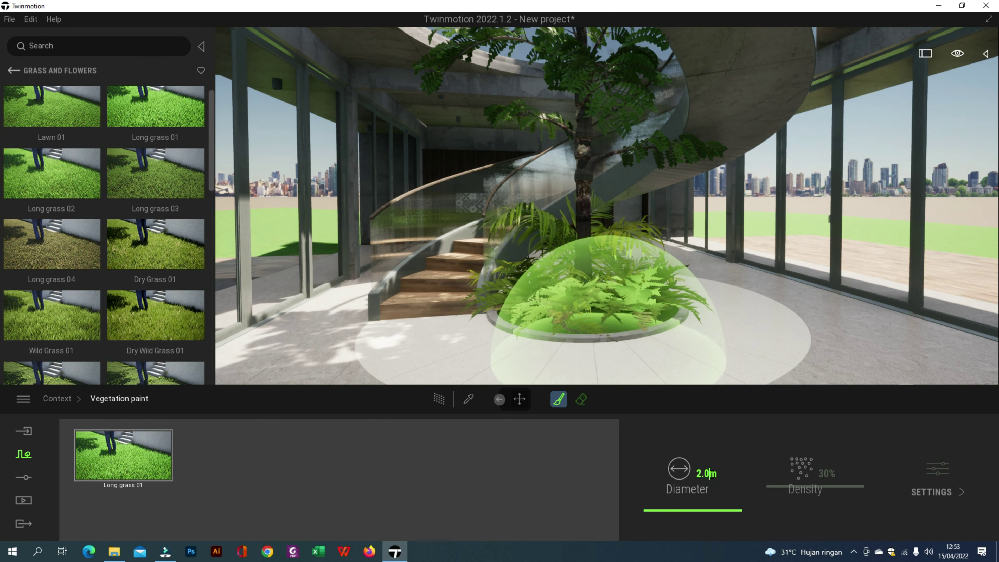
pyautogui.press('Return')
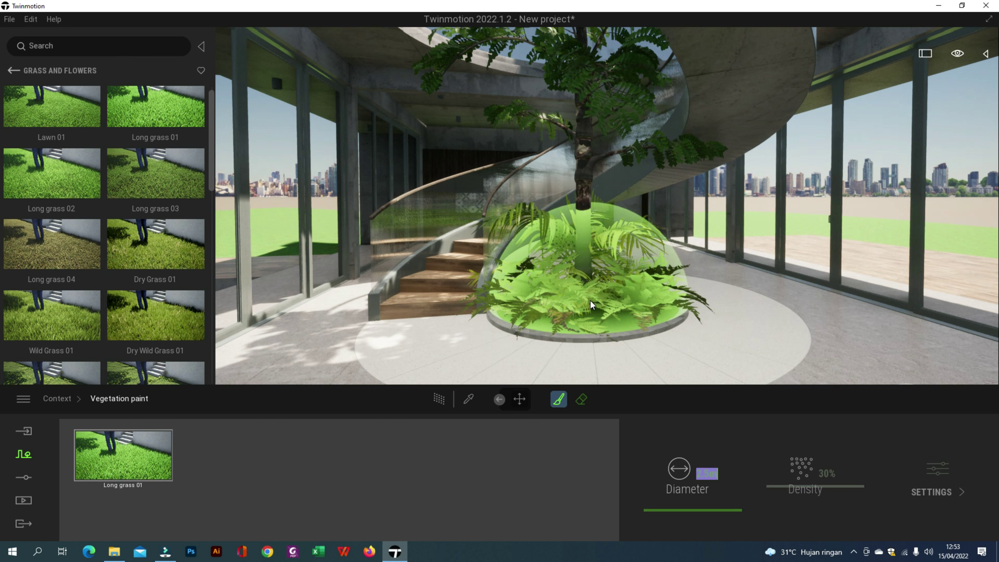
# Set the brush diameter to 2.3 m and try painting Long grass 01 over the round bed, then discard it
pyautogui.click(715, 478)
pyautogui.press('BackSpace')
pyautogui.write('3')
pyautogui.press('Return')
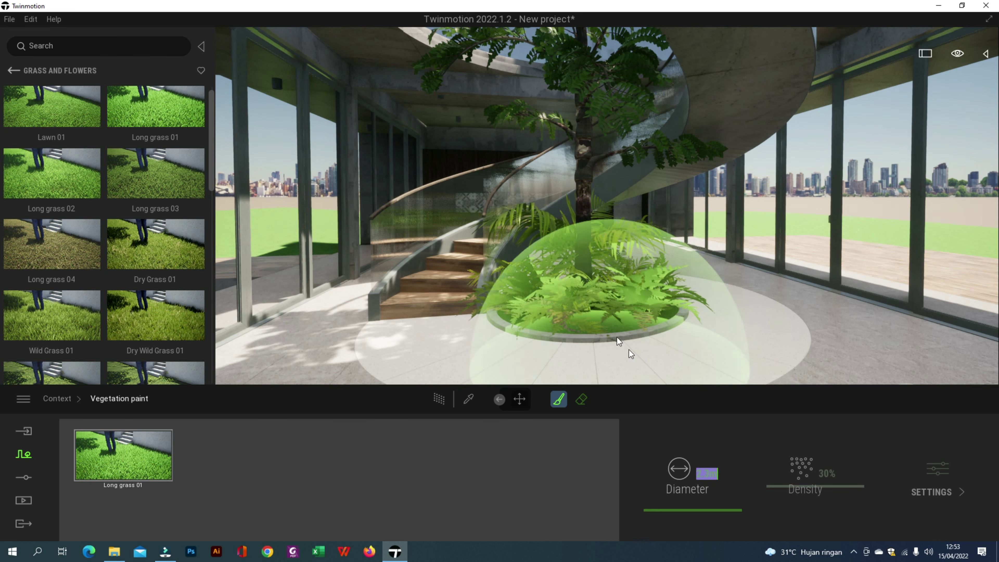
pyautogui.click(588, 302)
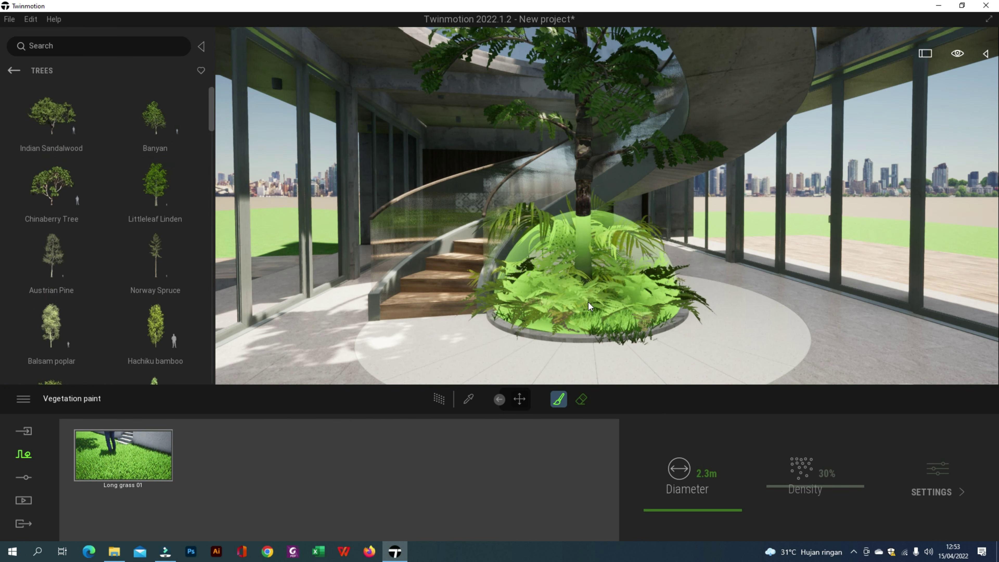
pyautogui.press('Escape')
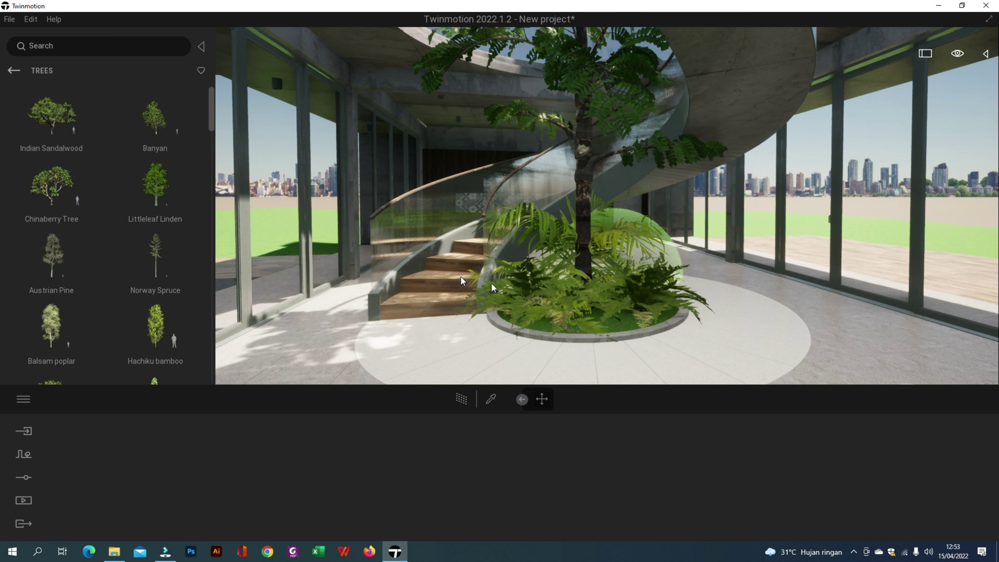
# Start a new vegetation paint using Long grass 01 from the grass and flowers library
pyautogui.click(23, 454)
pyautogui.click(57, 398)
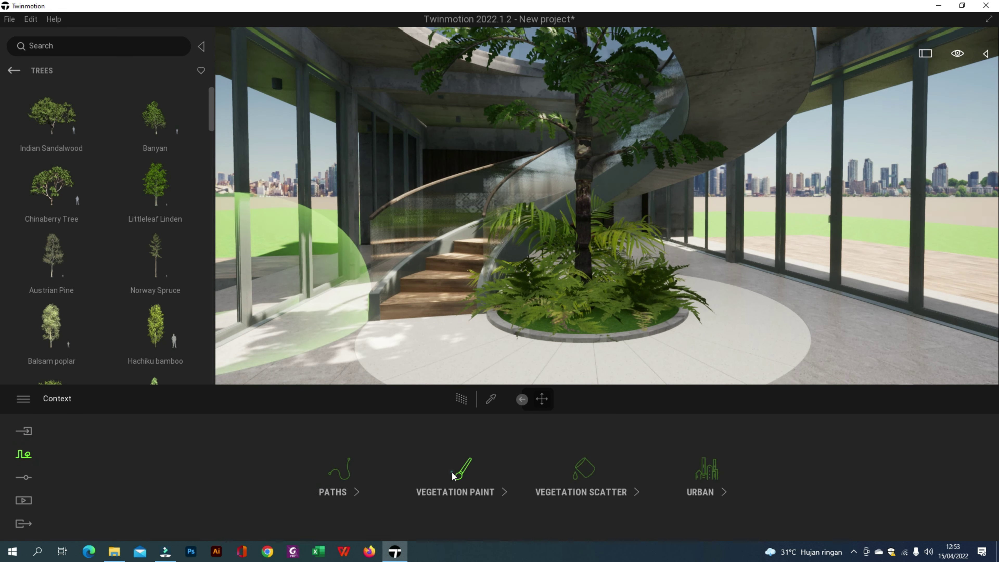
pyautogui.click(458, 475)
pyautogui.click(15, 73)
pyautogui.click(159, 203)
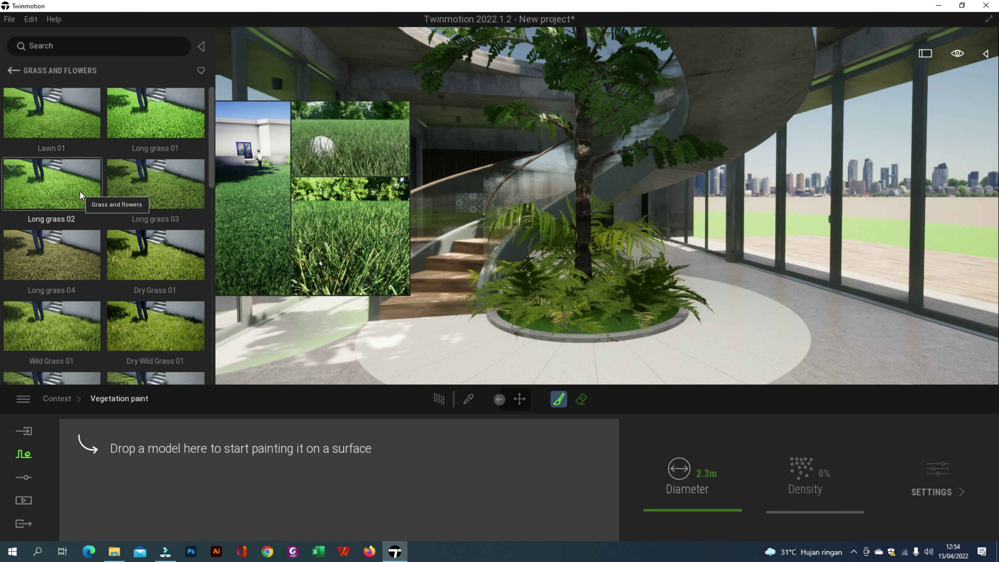
pyautogui.moveTo(80, 191)
pyautogui.mouseDown()
pyautogui.moveTo(117, 138)
pyautogui.moveTo(95, 443)
pyautogui.moveTo(120, 450)
pyautogui.mouseUp()
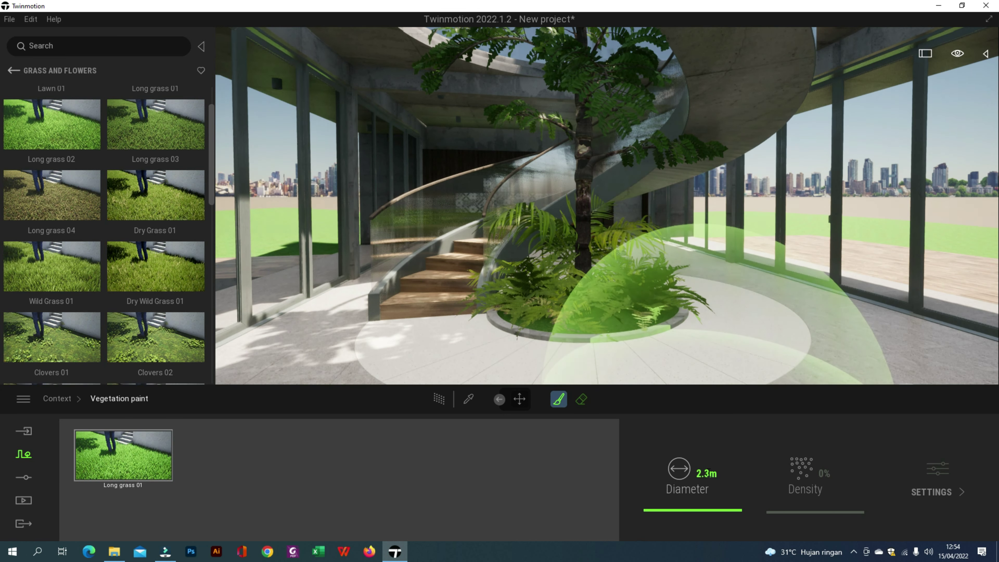
# Set the vegetation brush diameter to 2.1 m
pyautogui.write('2.1')
pyautogui.press('Return')
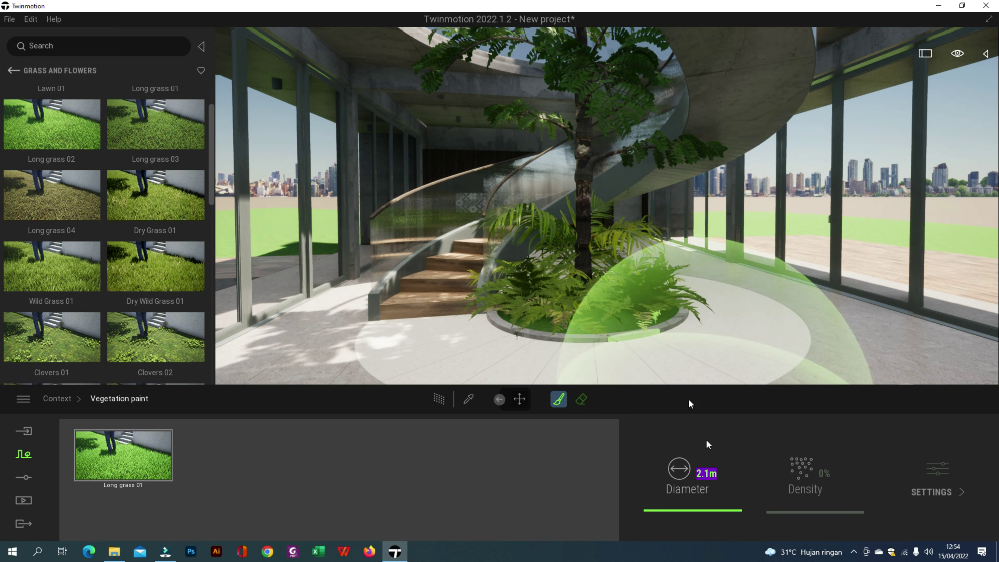
pyautogui.click(14, 71)
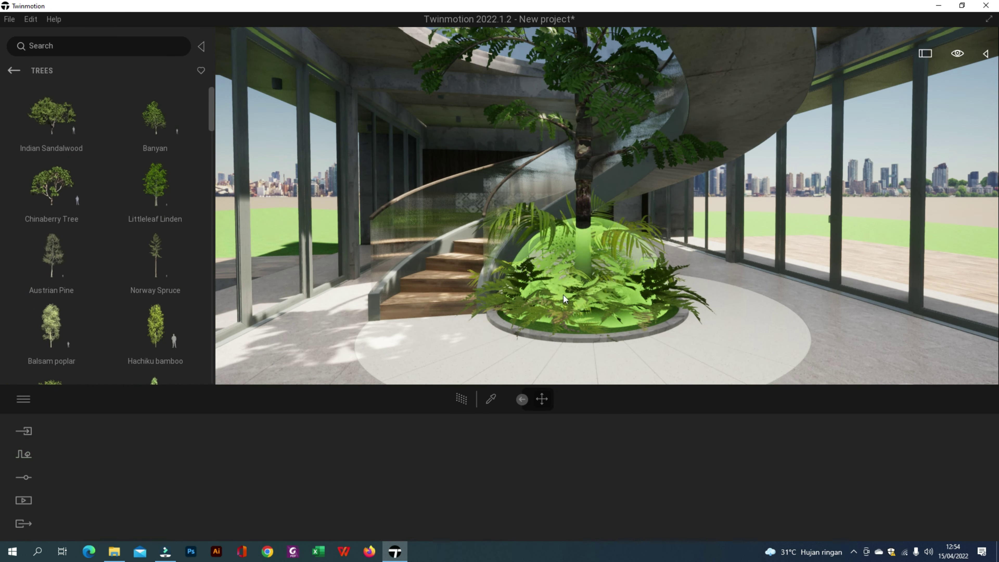
# Try scattering Long grass 01 from the grass and flowers library over the round bed, then undo it
pyautogui.click(15, 75)
pyautogui.click(26, 454)
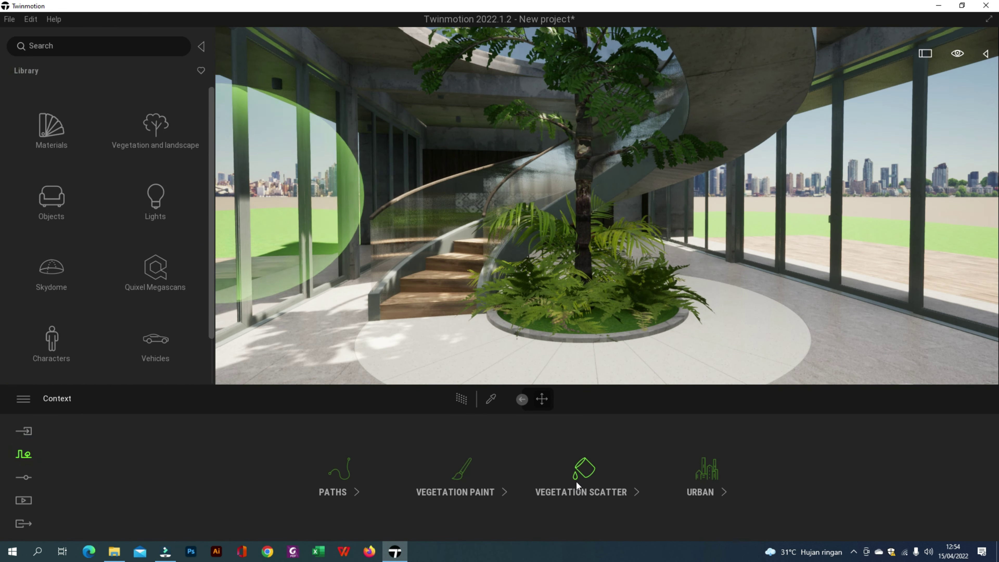
pyautogui.click(576, 481)
pyautogui.moveTo(33, 123)
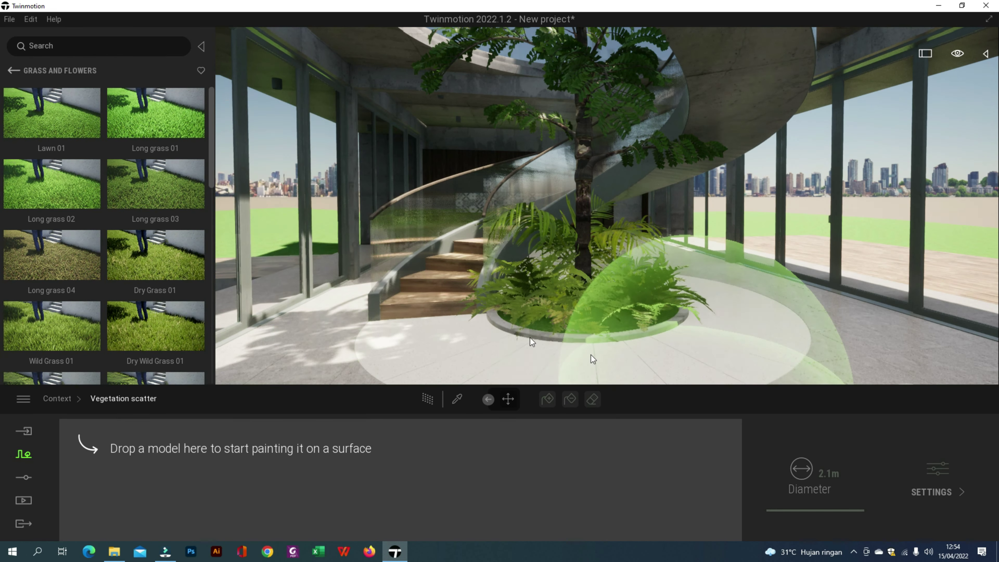
pyautogui.click(171, 113)
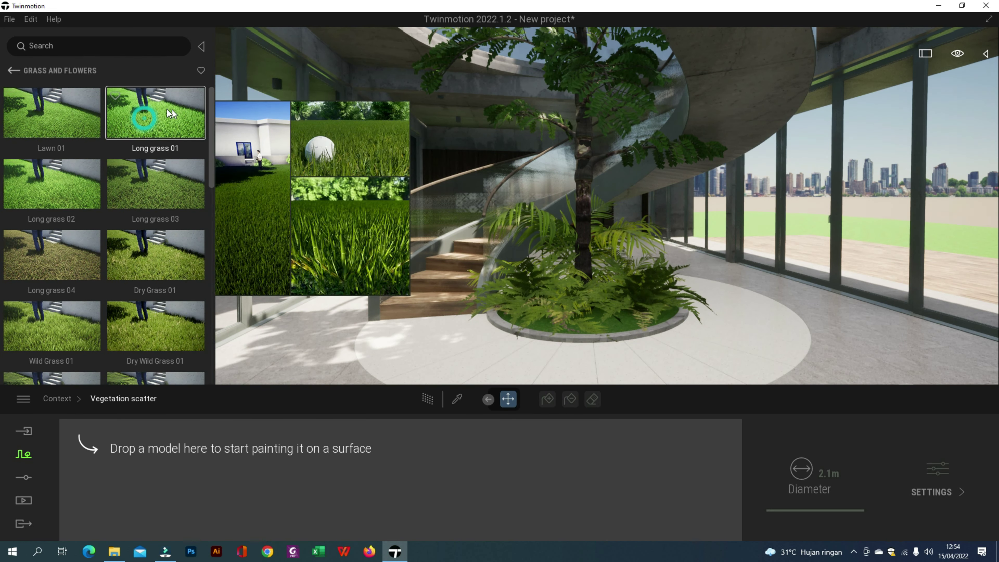
pyautogui.moveTo(171, 114); pyautogui.dragTo(141, 463)
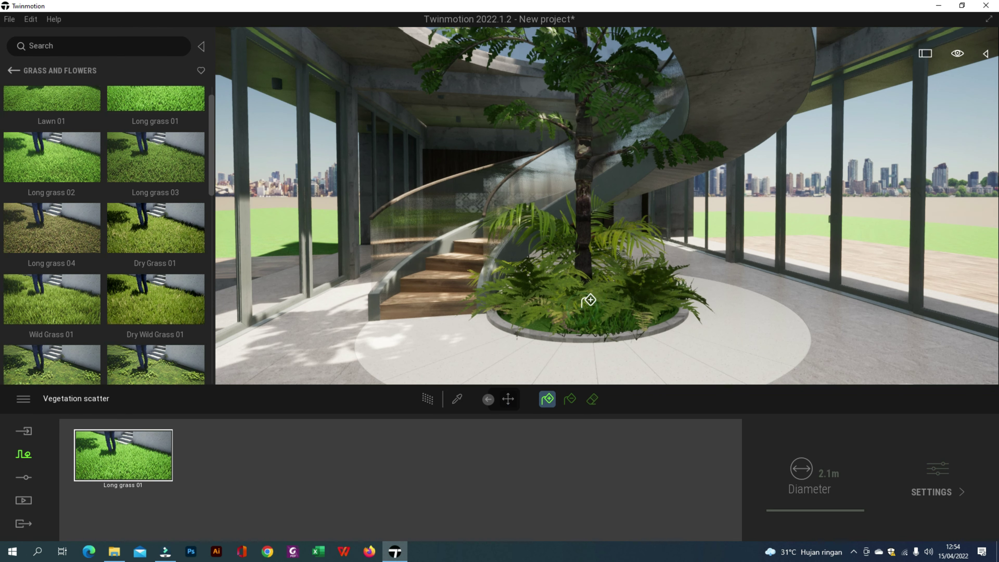
pyautogui.hotkey('ctrl', 'z')
pyautogui.scroll(5, 588, 323)
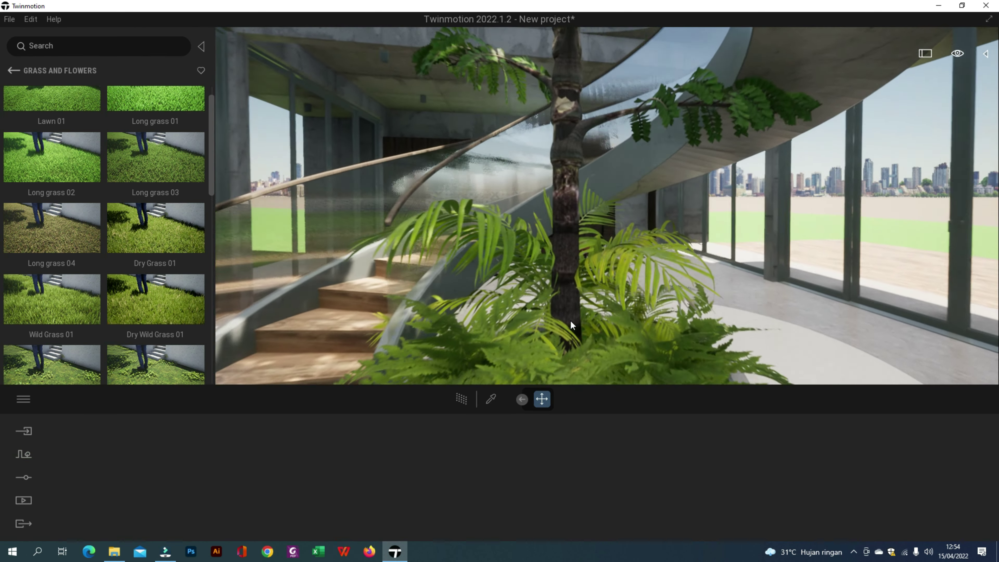
pyautogui.moveTo(571, 320); pyautogui.dragTo(580, 342, button='right')
pyautogui.scroll(2, 580, 341)
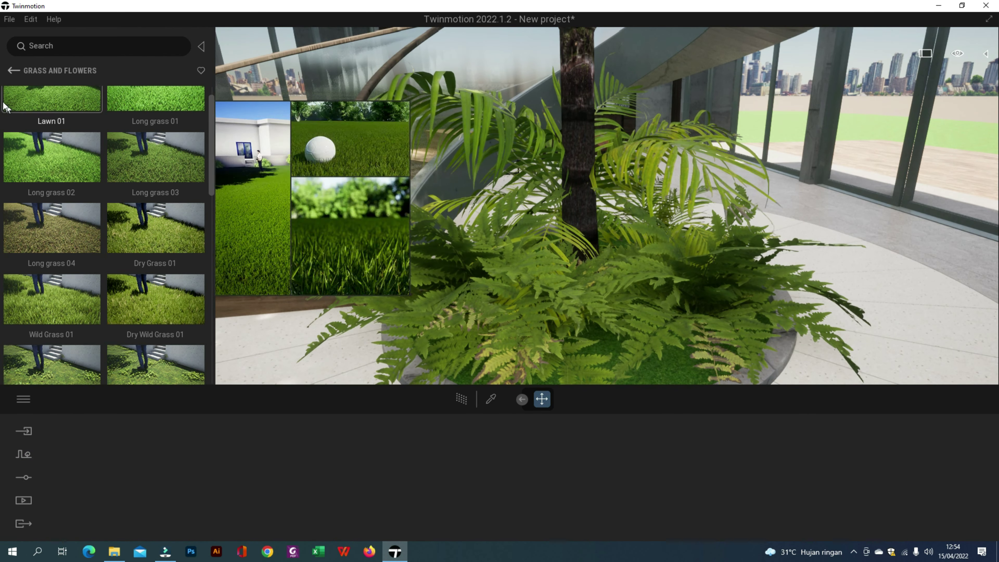
pyautogui.click(14, 70)
pyautogui.click(217, 474)
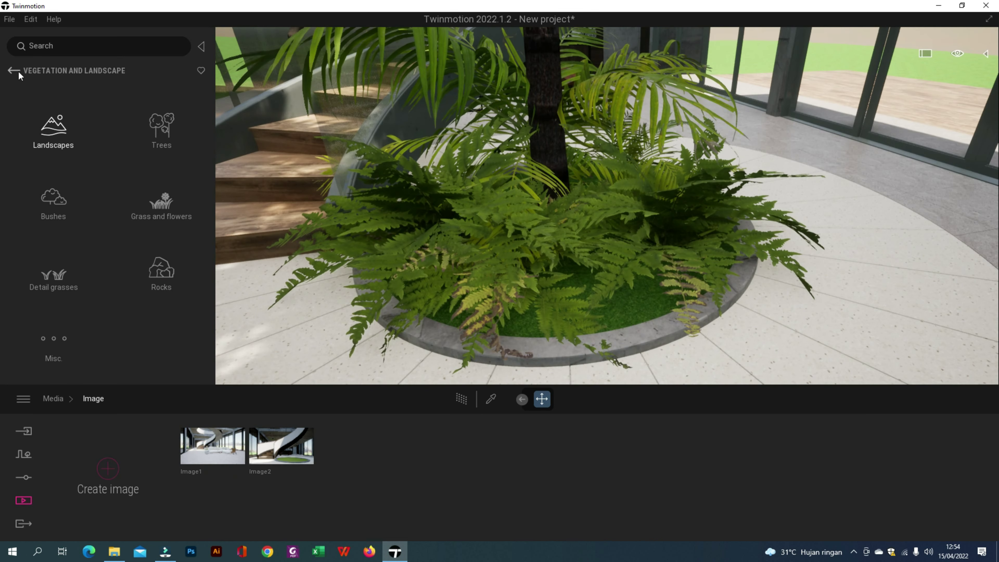
pyautogui.click(14, 70)
pyautogui.click(23, 454)
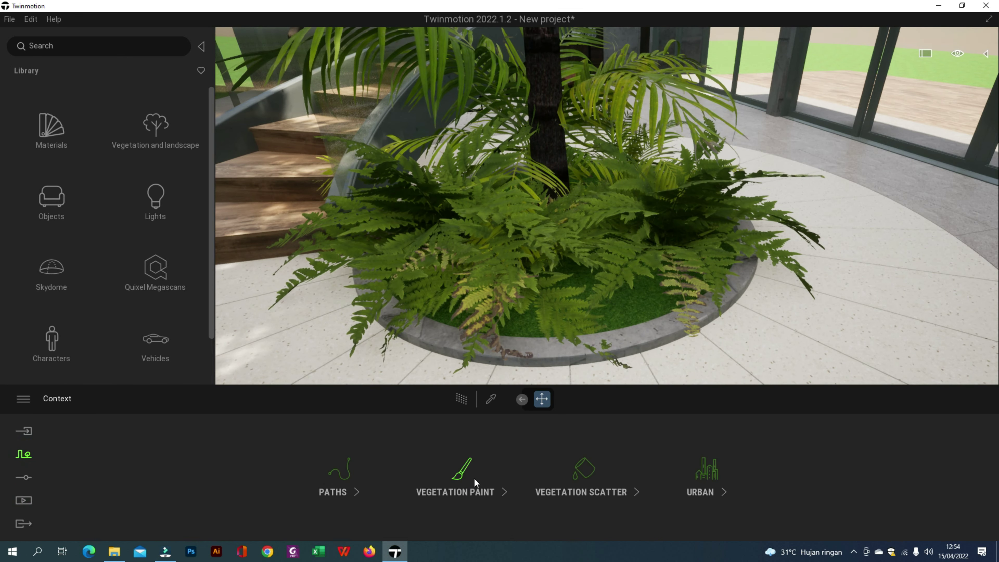
pyautogui.click(580, 478)
pyautogui.click(14, 70)
# Start a new vegetation paint with Long grass 01 from the grass and flowers library
pyautogui.click(24, 454)
pyautogui.click(482, 478)
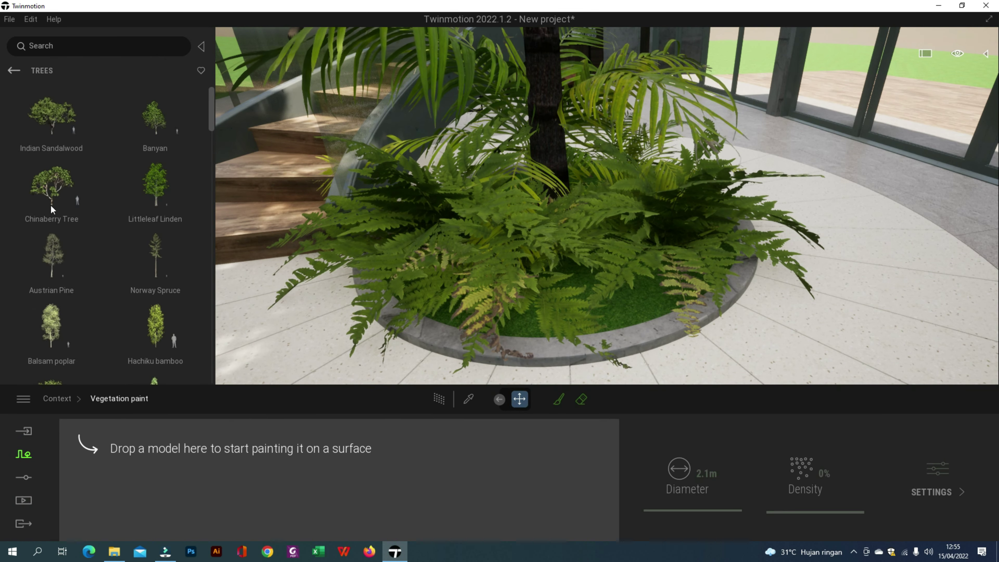
pyautogui.click(13, 71)
pyautogui.click(170, 207)
pyautogui.moveTo(156, 105); pyautogui.dragTo(100, 433)
# Set the vegetation brush diameter to 1 m
pyautogui.click(707, 474)
pyautogui.write('q1')
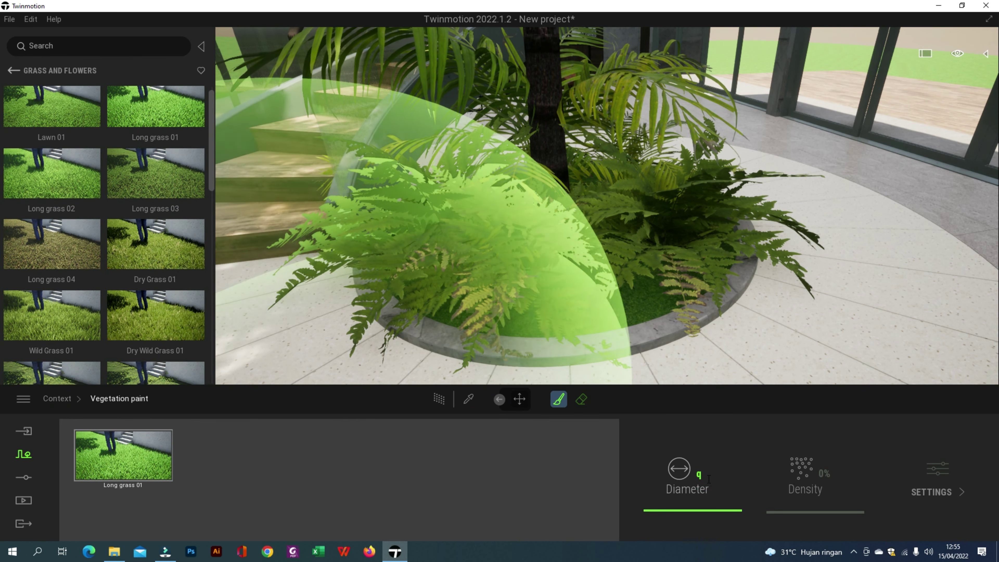
pyautogui.press('BackSpace')
pyautogui.press('BackSpace')
pyautogui.write('1')
pyautogui.press('Return')
# Paint Long grass 01 over the round bed beneath the ferns and around the tree trunk
pyautogui.moveTo(563, 236)
pyautogui.mouseDown()
pyautogui.moveTo(495, 254)
pyautogui.moveTo(577, 254)
pyautogui.moveTo(576, 262)
pyautogui.moveTo(519, 262)
pyautogui.mouseUp()
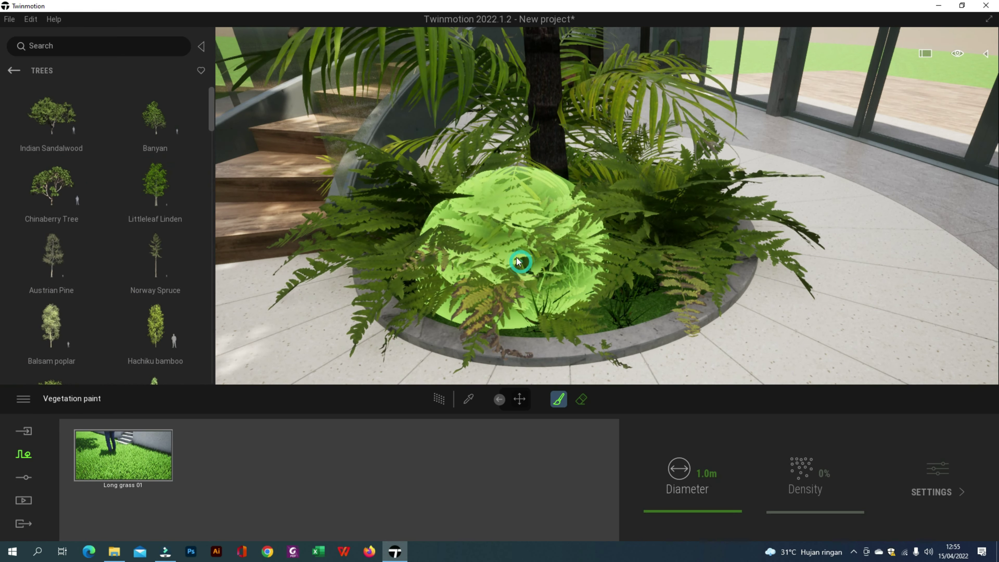
pyautogui.scroll(2, 534, 260)
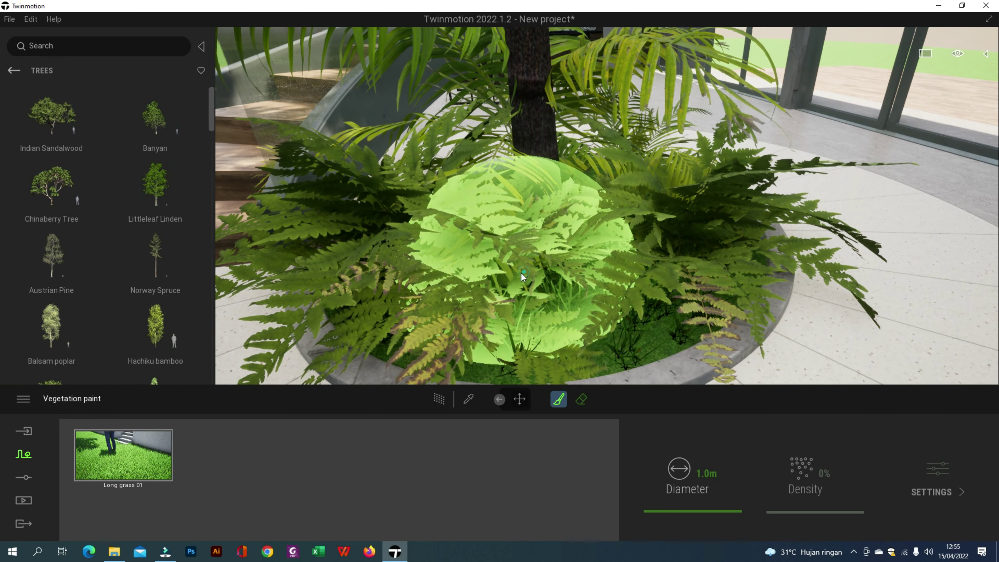
pyautogui.scroll(2, 522, 275)
pyautogui.scroll(-3, 520, 281)
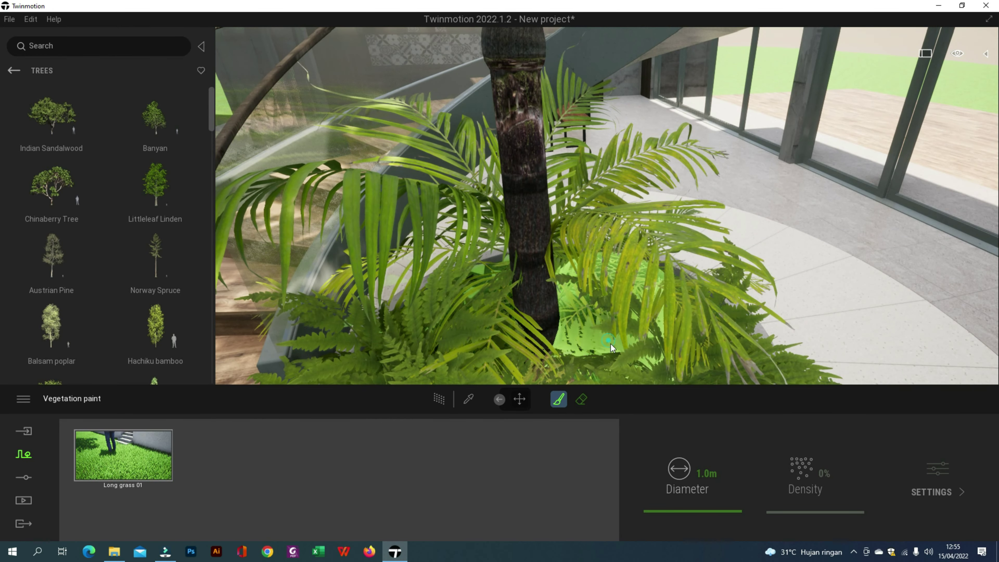
pyautogui.scroll(3, 520, 343)
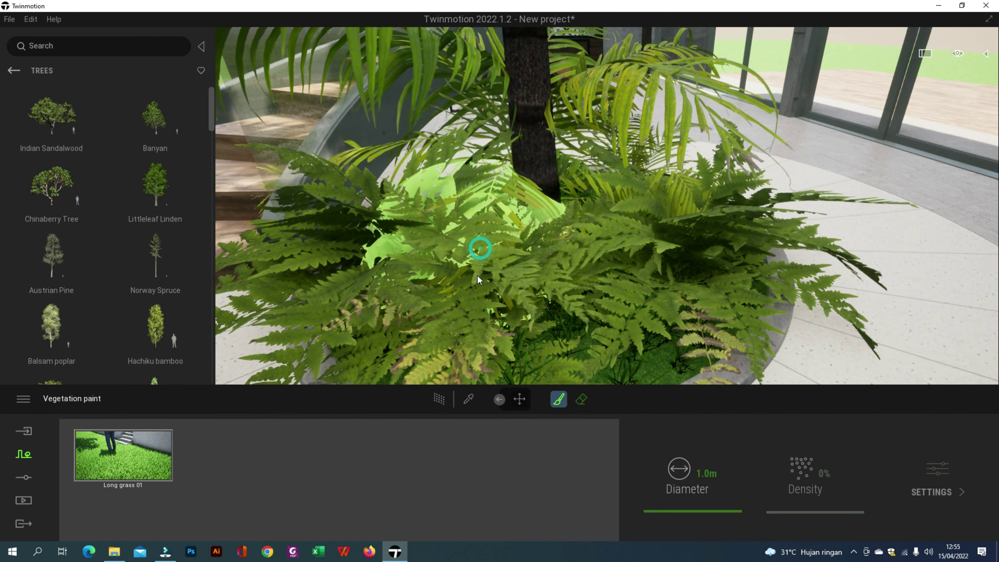
pyautogui.scroll(-3, 519, 248)
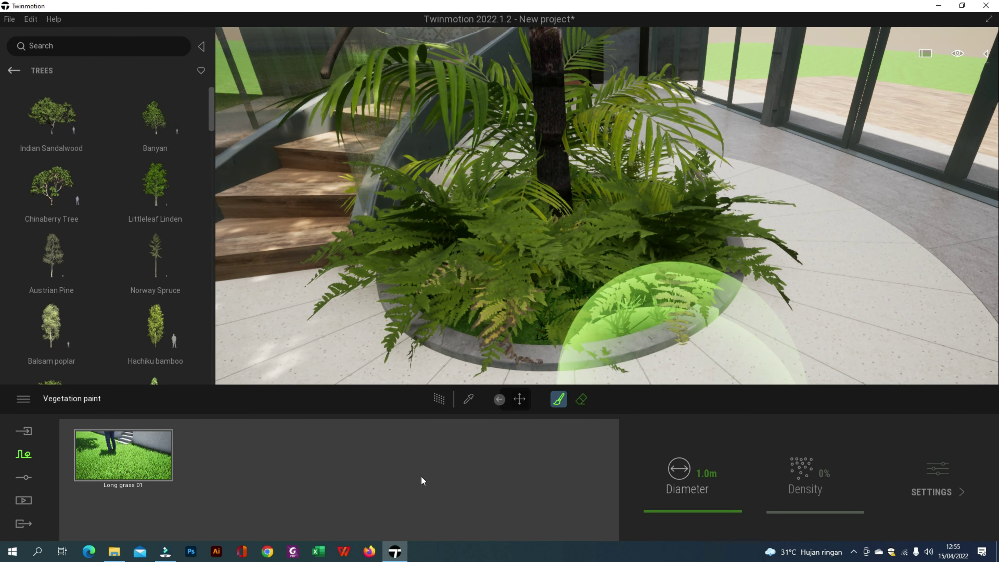
# Set the painted Long grass 01 to 100% density and 22% size
pyautogui.click(160, 456)
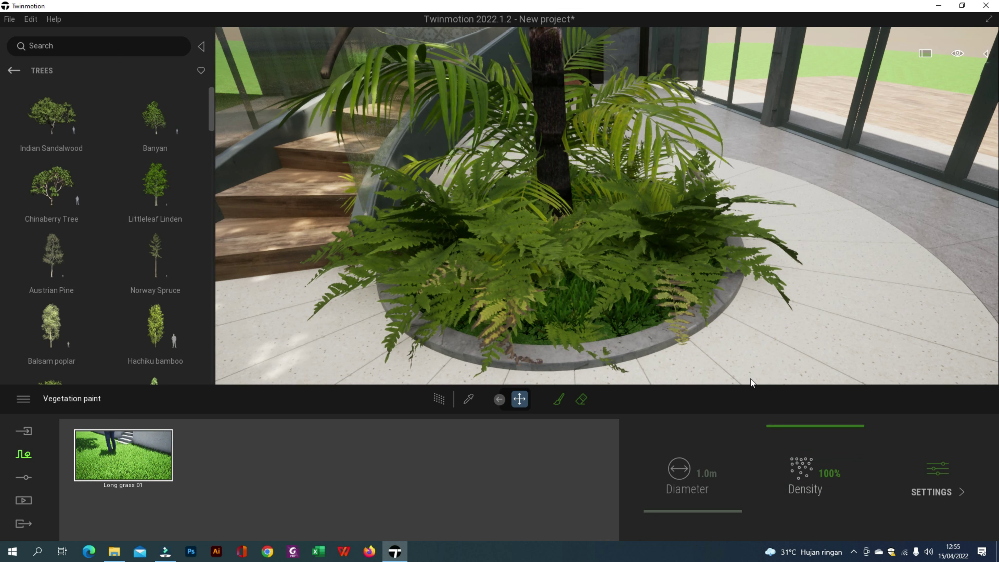
pyautogui.click(914, 479)
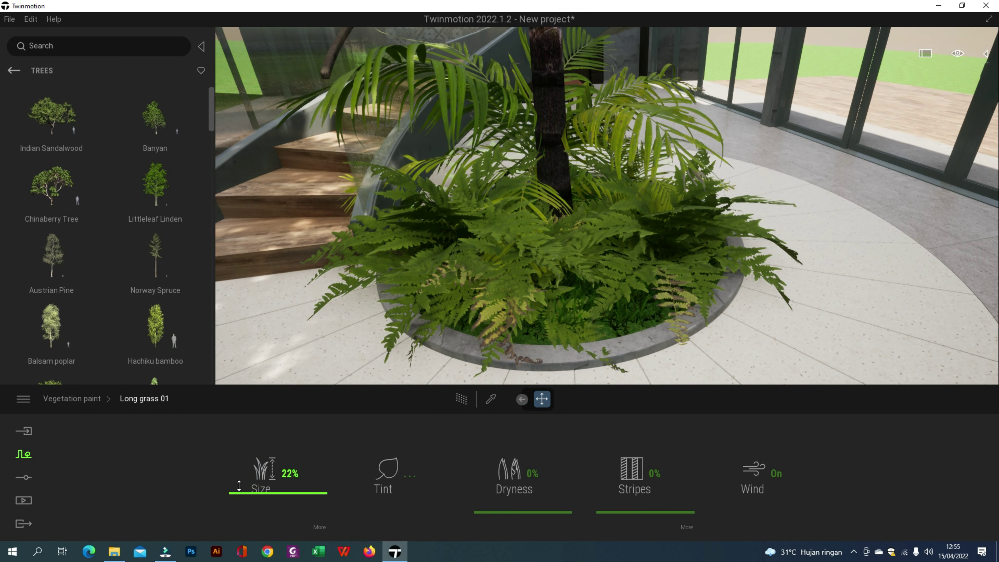
# Open the saved Image2 and slightly adjust its view of the staircase and planted bed
pyautogui.click(24, 500)
pyautogui.click(281, 446)
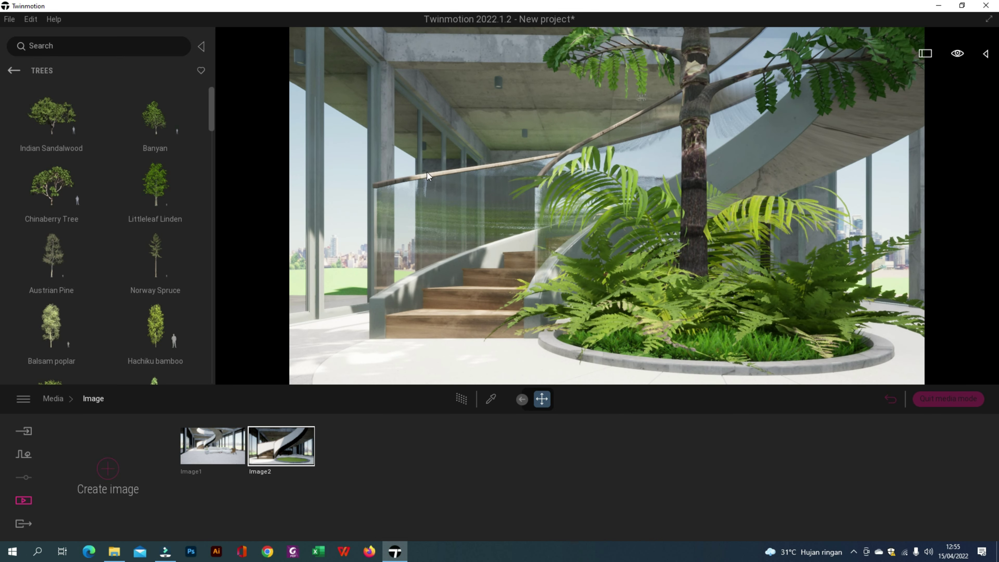
pyautogui.moveTo(290, 466)
pyautogui.moveTo(531, 140); pyautogui.dragTo(531, 140, button='right')
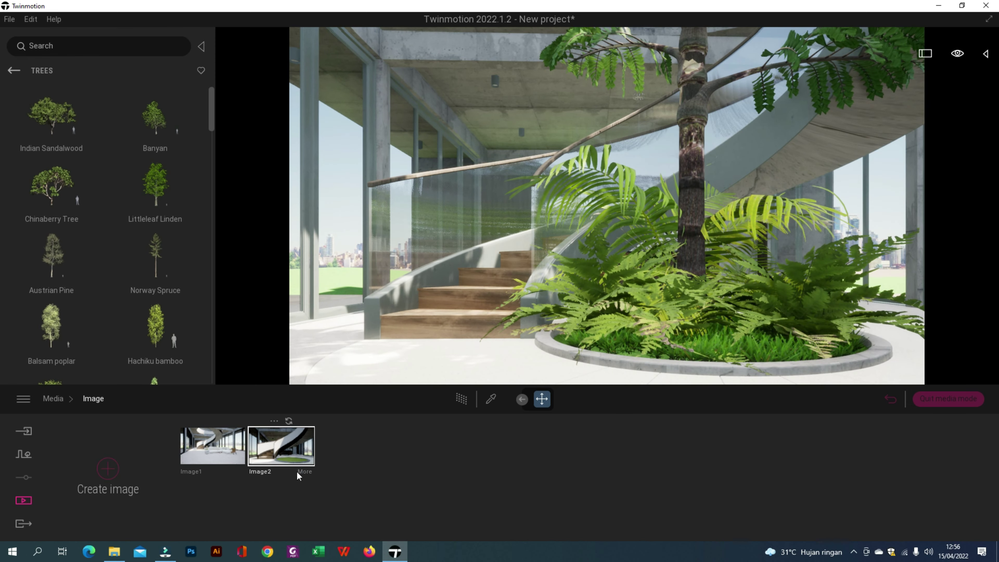
# Set Image2's camera FOV to 75 and refresh the saved image with the current view
pyautogui.click(302, 473)
pyautogui.click(704, 492)
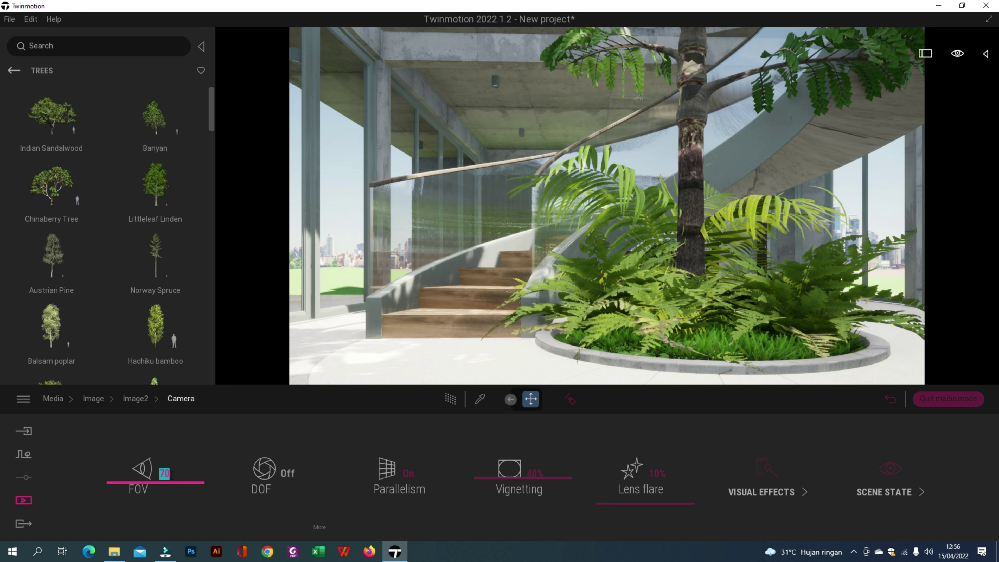
pyautogui.write('75')
pyautogui.press('Return')
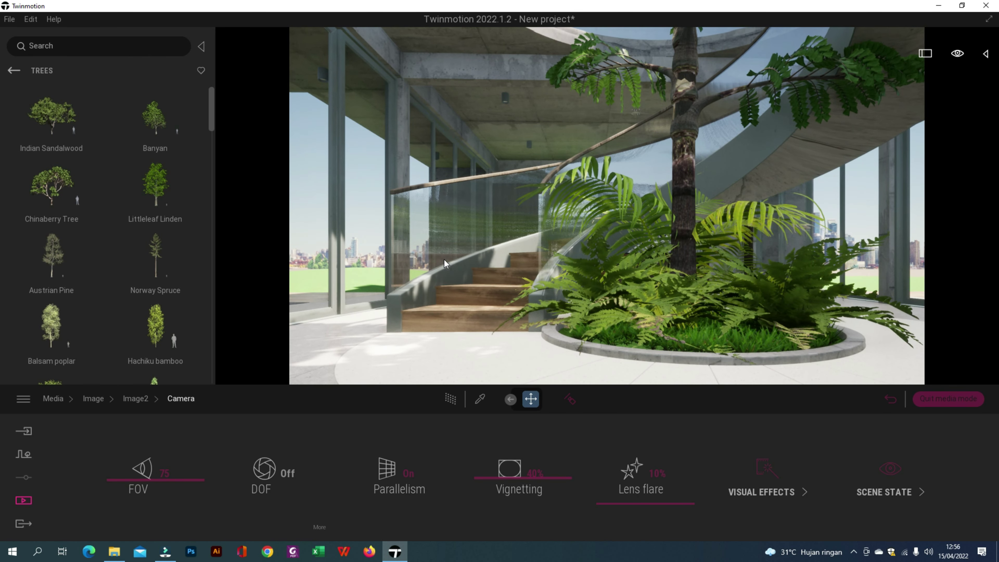
pyautogui.click(103, 400)
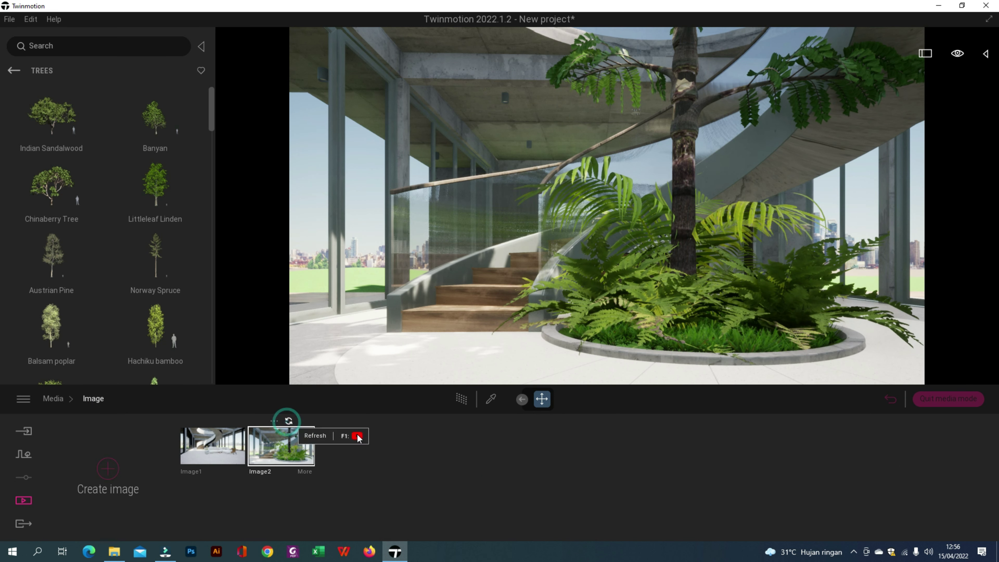
# Open Image1 and apply the Clear glass material to the coffee table's top
pyautogui.click(184, 455)
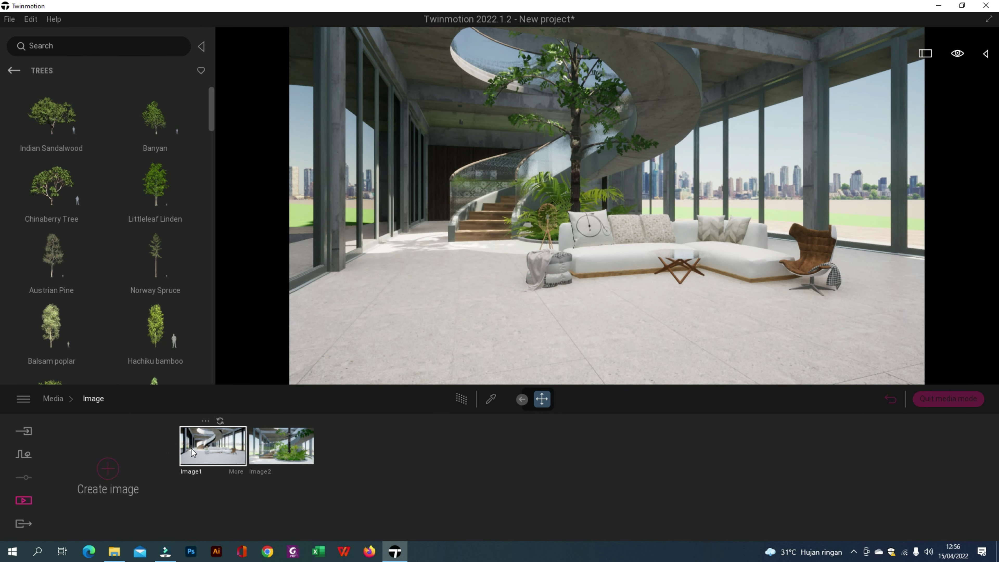
pyautogui.click(14, 70)
pyautogui.click(57, 118)
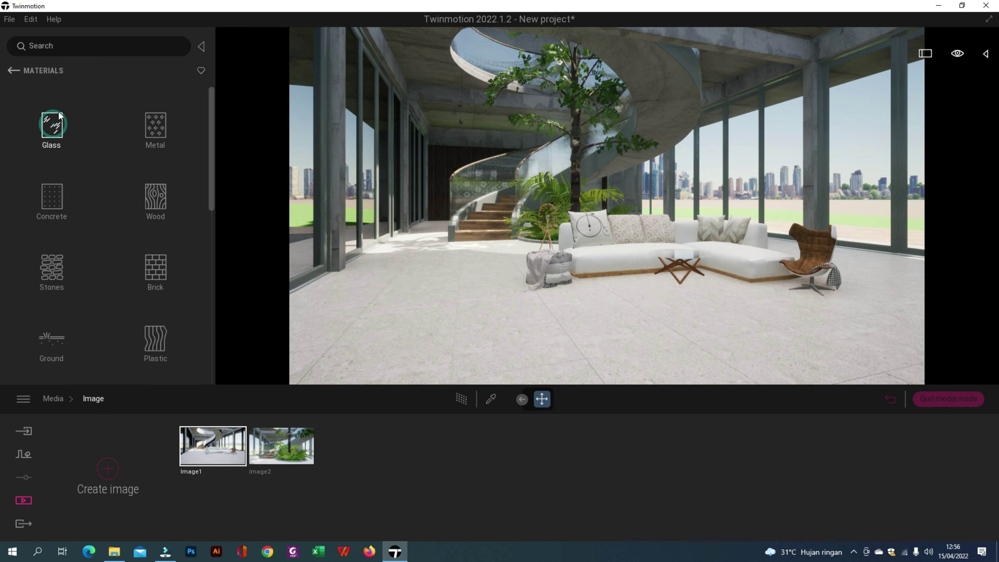
pyautogui.click(59, 116)
pyautogui.moveTo(80, 123); pyautogui.dragTo(683, 256)
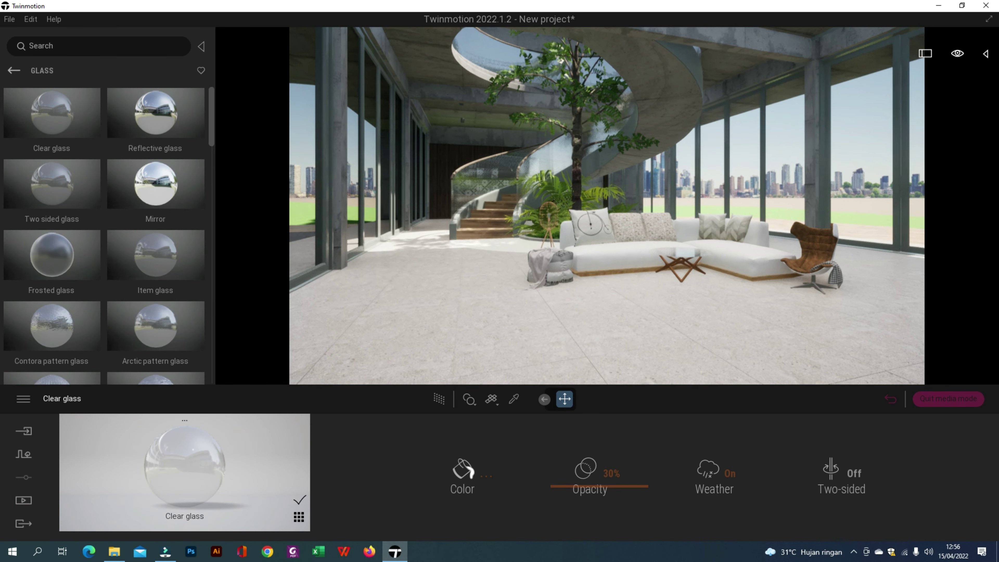
# Pick the wood material on the coffee table's legs and raise its reflection to 72%
pyautogui.scroll(6, 670, 252)
pyautogui.moveTo(586, 283); pyautogui.dragTo(601, 246, button='middle')
pyautogui.scroll(4, 601, 247)
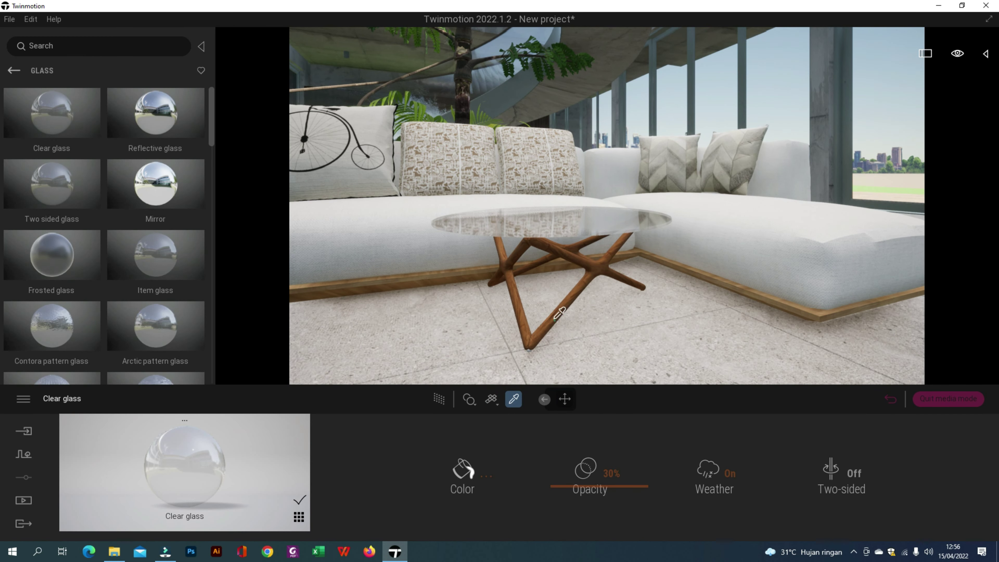
pyautogui.click(555, 317)
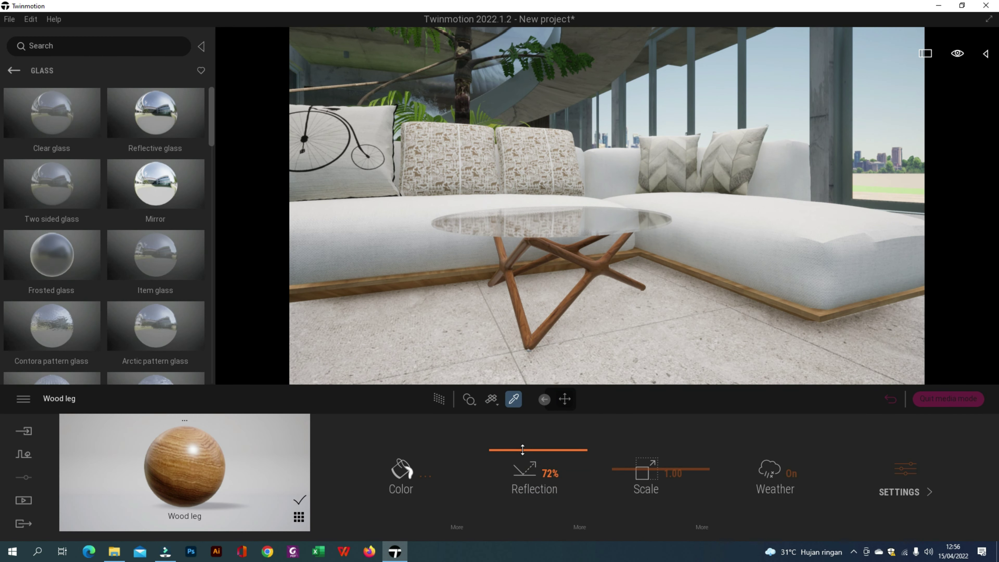
# Pick the wood material on the sofa's base and set its reflection to 74%
pyautogui.moveTo(474, 335); pyautogui.dragTo(569, 356, button='middle')
pyautogui.scroll(4, 509, 314)
pyautogui.click(570, 352)
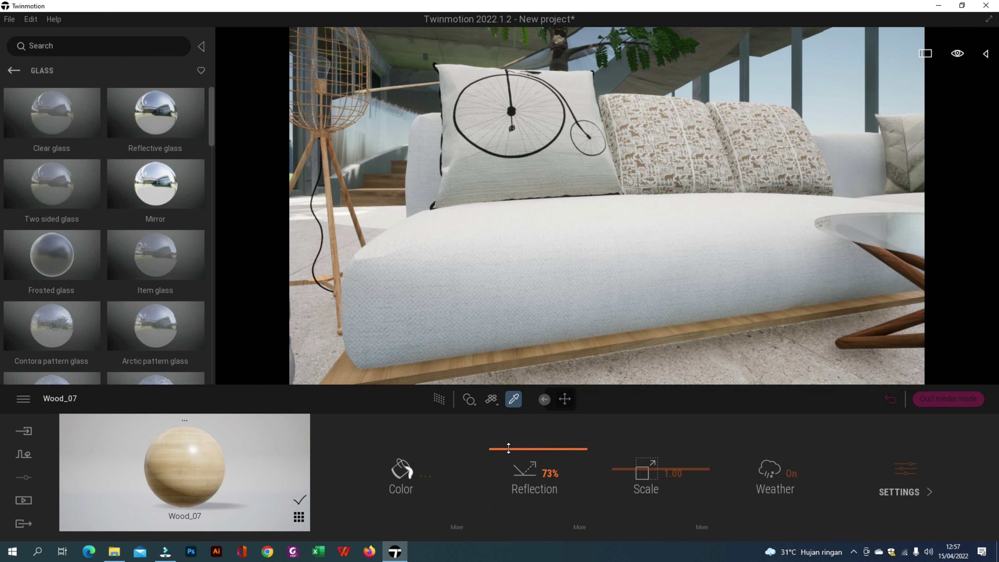
pyautogui.moveTo(509, 449); pyautogui.dragTo(509, 448)
# Pick the wood material on the floor lamp beside the sofa and set its reflection to 81%
pyautogui.moveTo(441, 342); pyautogui.dragTo(542, 381, button='middle')
pyautogui.scroll(-3, 542, 381)
pyautogui.scroll(3, 500, 249)
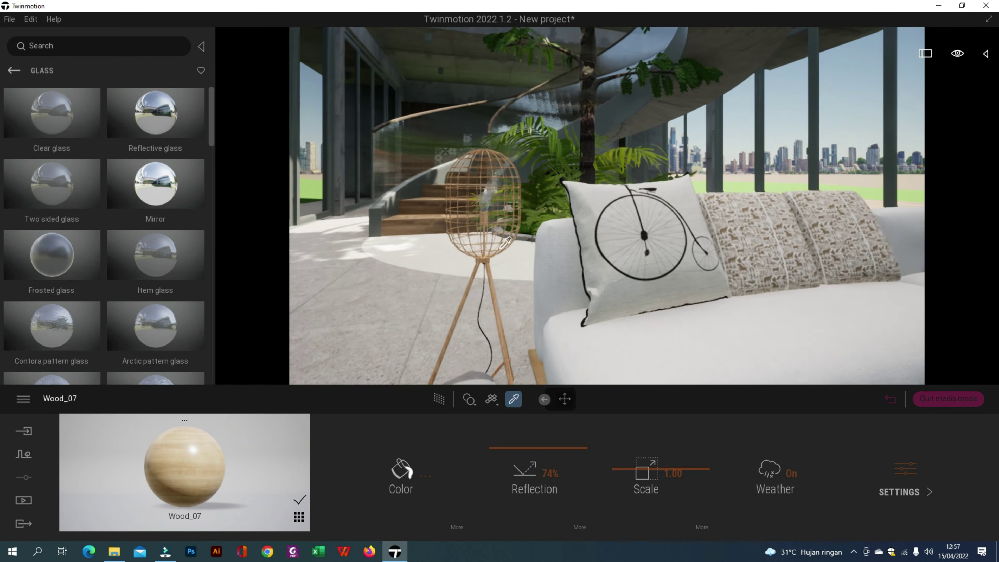
pyautogui.scroll(4, 501, 248)
pyautogui.moveTo(500, 249); pyautogui.dragTo(378, 299, button='right')
pyautogui.click(354, 302)
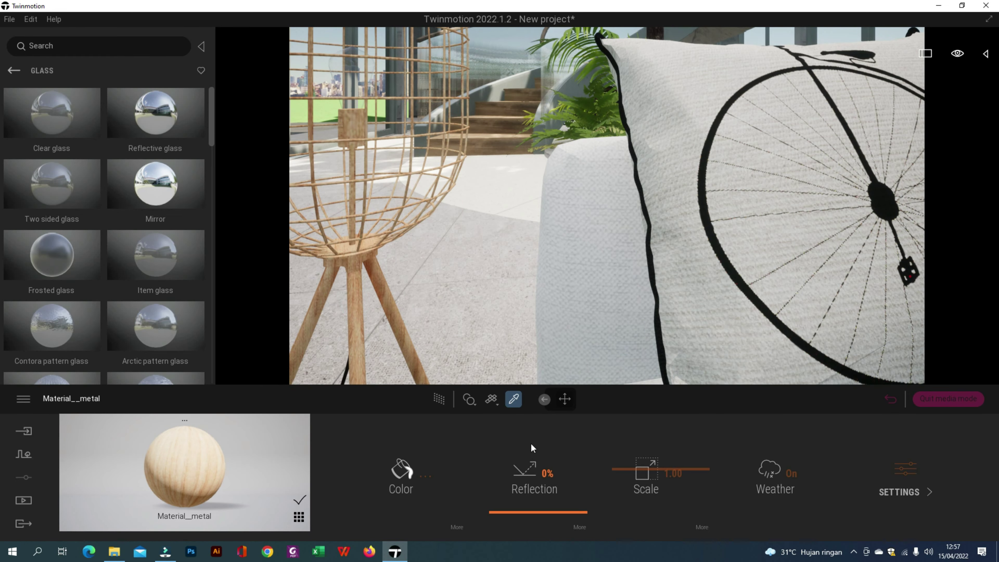
pyautogui.press('a')
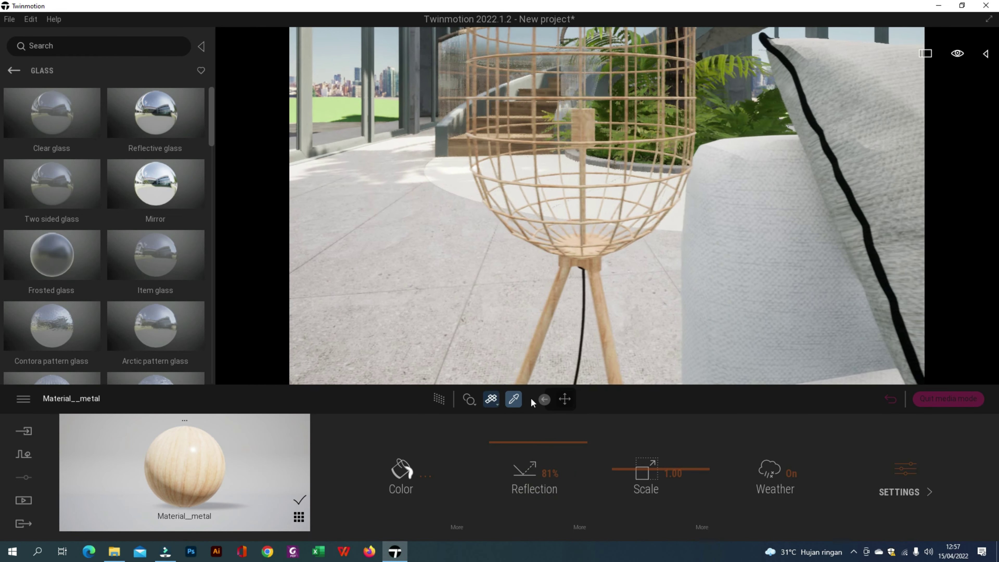
# Sample the glass material of the bulb inside the floor lamp and look through the material library categories
pyautogui.press('w')
pyautogui.click(589, 101)
pyautogui.scroll(5, 590, 100)
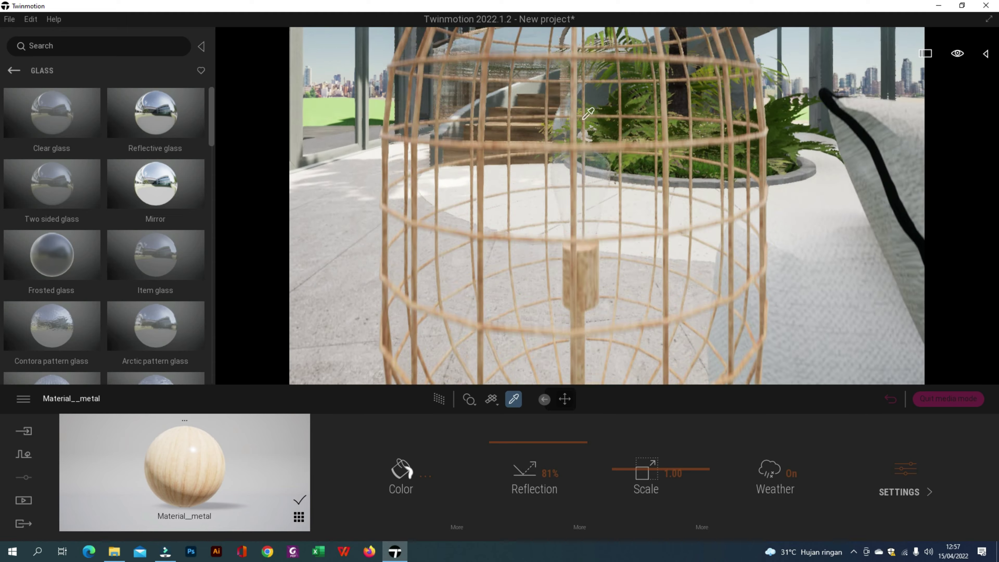
pyautogui.click(562, 224)
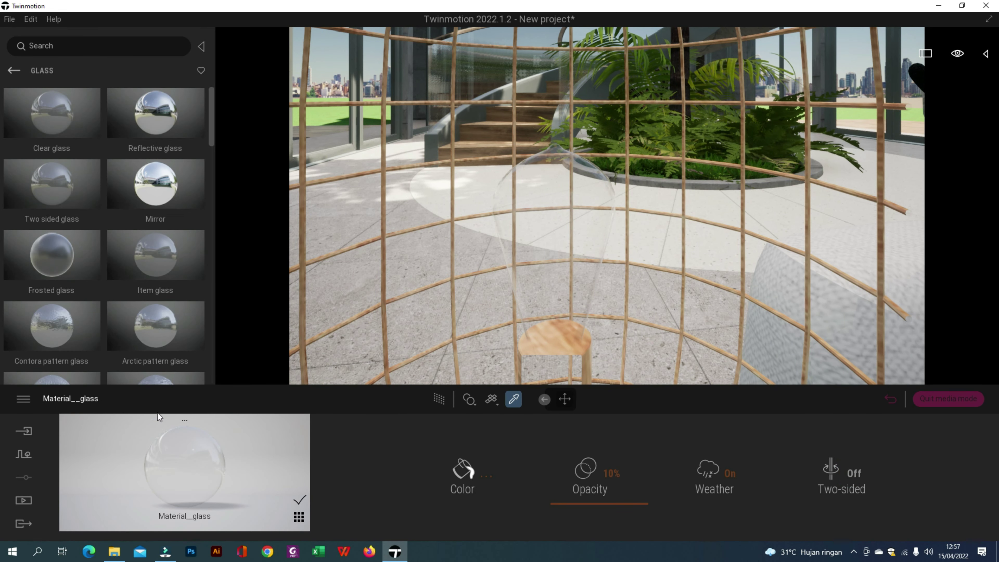
pyautogui.click(16, 74)
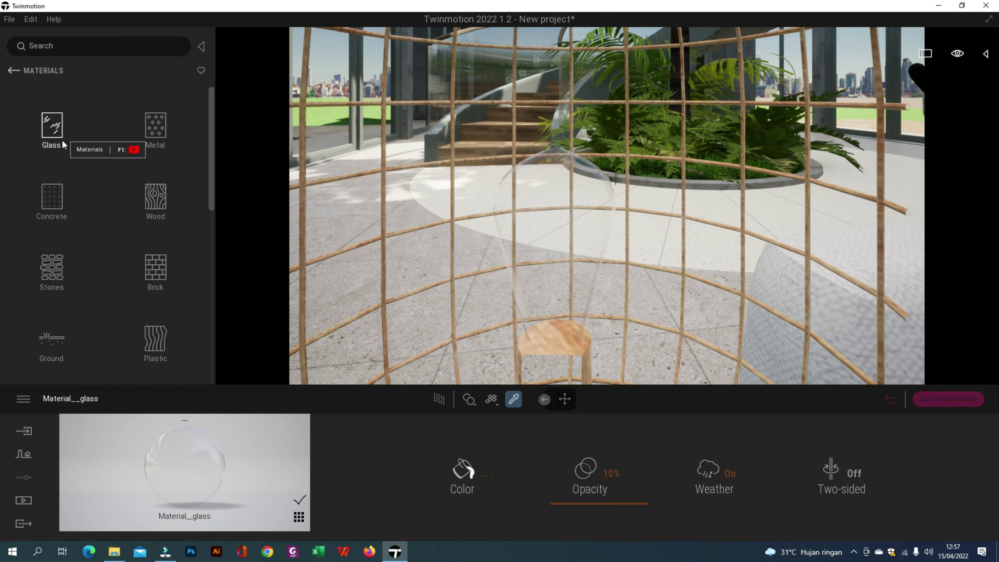
pyautogui.click(52, 203)
pyautogui.click(18, 72)
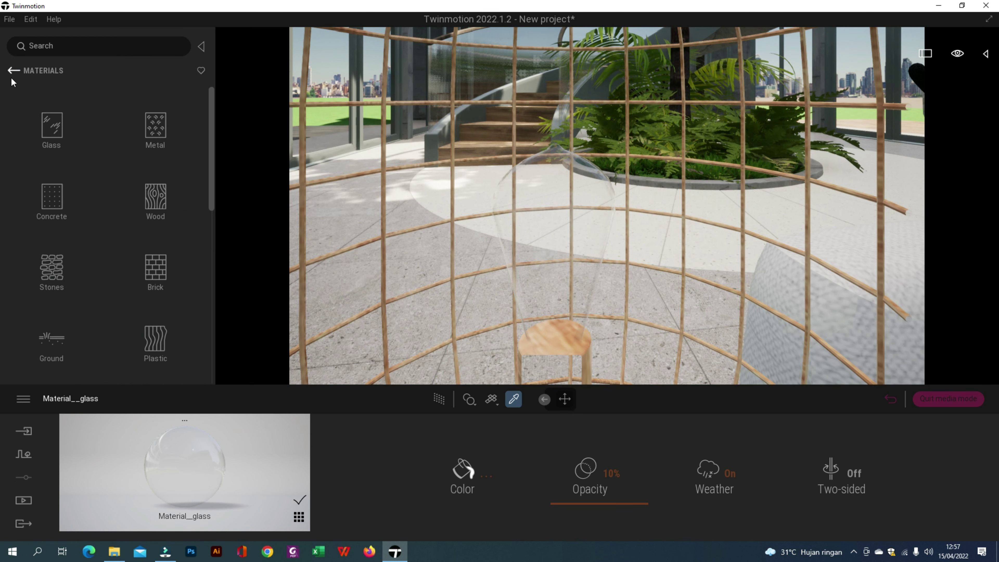
pyautogui.click(14, 71)
pyautogui.click(91, 154)
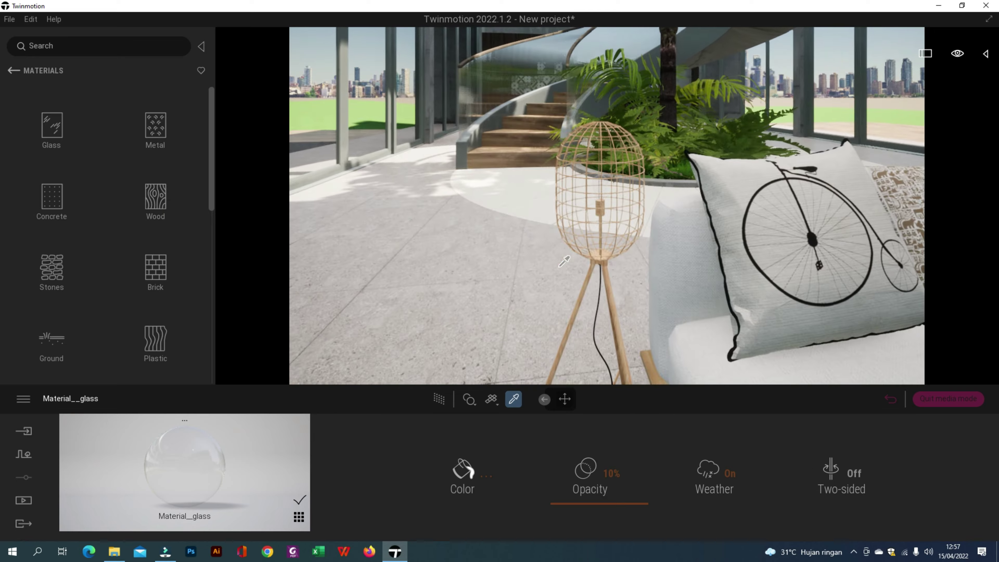
# Place an Omnidirectional light from the light library at the bulb inside the floor lamp's wire cage
pyautogui.press('Escape')
pyautogui.scroll(5, 588, 231)
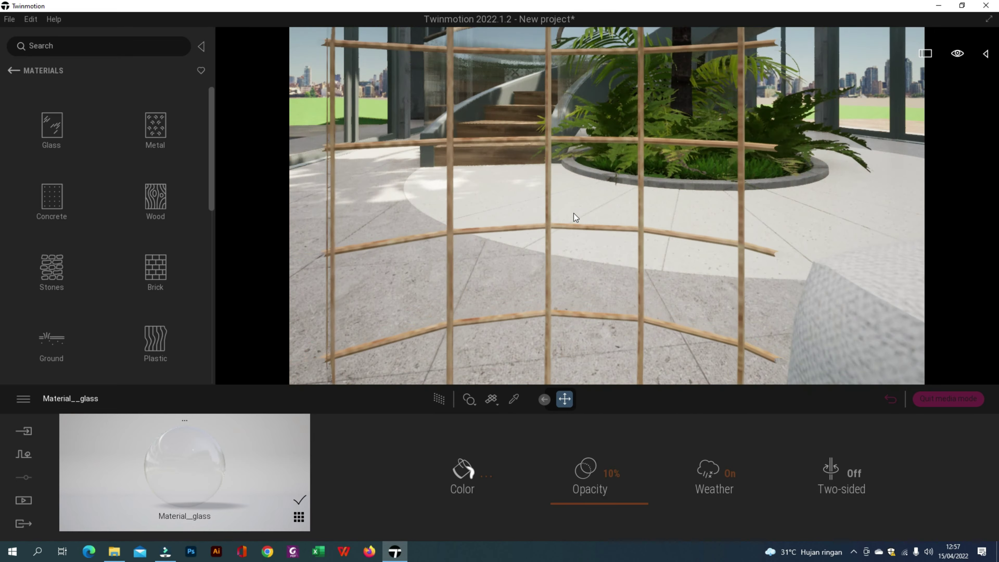
pyautogui.press('s')
pyautogui.press('w')
pyautogui.press('s')
pyautogui.press('a')
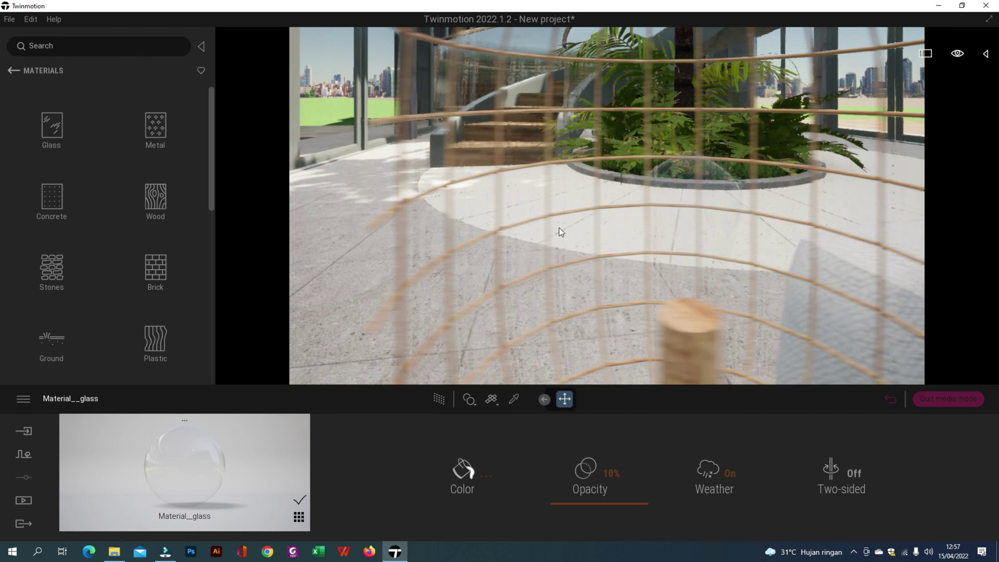
pyautogui.click(14, 70)
pyautogui.click(156, 197)
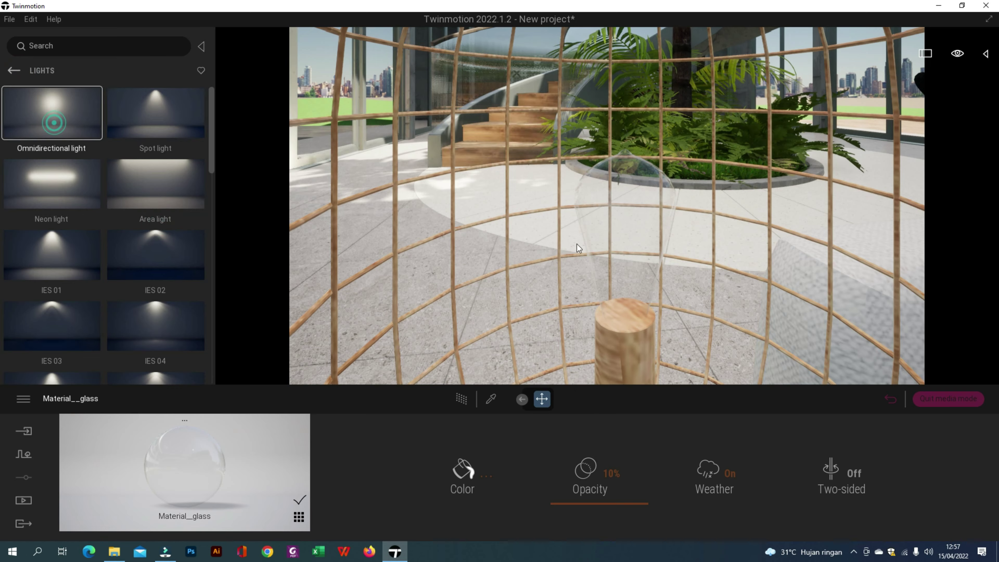
pyautogui.moveTo(577, 244); pyautogui.dragTo(628, 194)
pyautogui.scroll(-3, 539, 234)
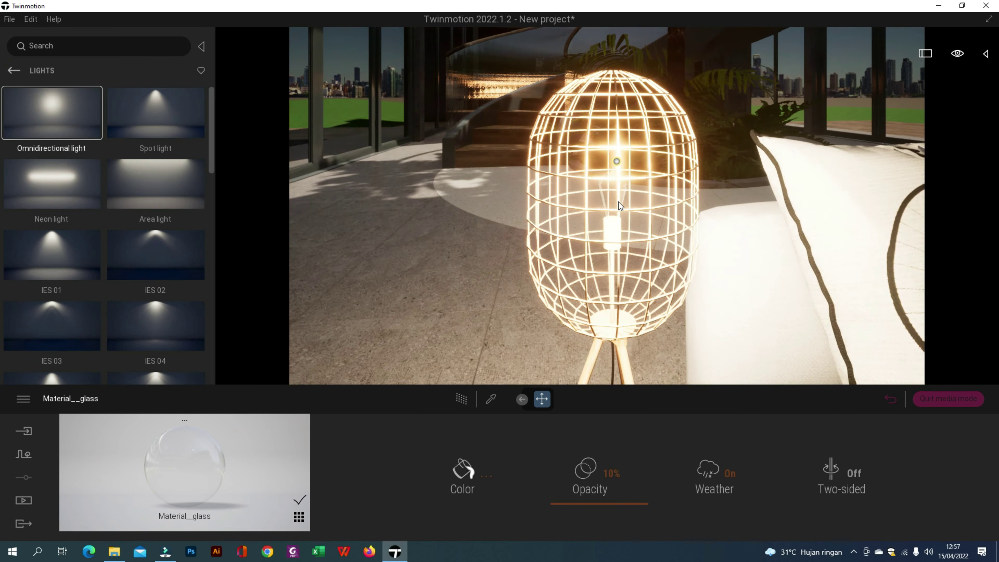
# Select the omnidirectional light and shift it sideways to the centre of the floor lamp's wire cage
pyautogui.click(620, 162)
pyautogui.scroll(3, 621, 164)
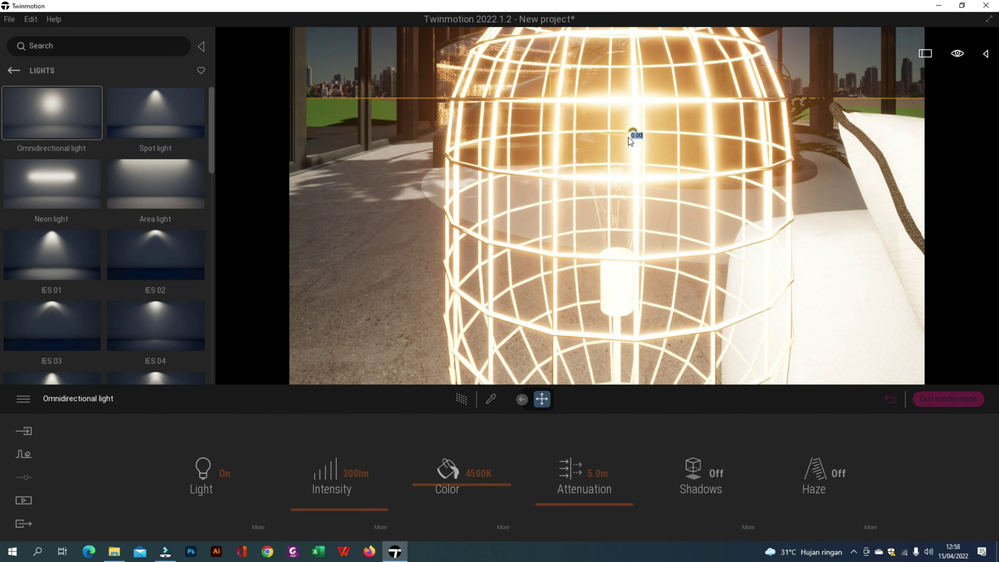
pyautogui.scroll(3, 628, 137)
pyautogui.moveTo(625, 167); pyautogui.dragTo(493, 291, button='right')
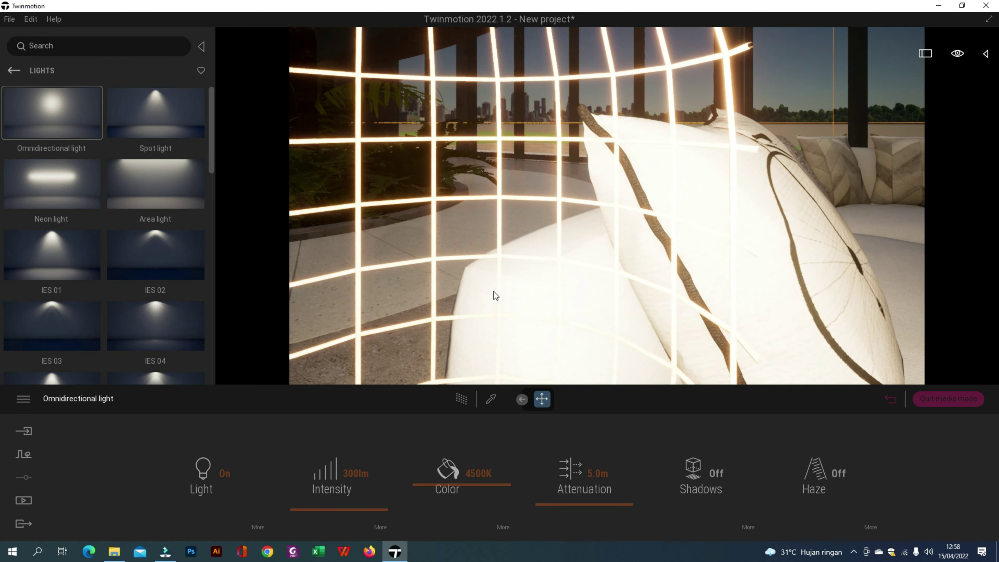
pyautogui.moveTo(494, 292); pyautogui.dragTo(623, 198)
pyautogui.scroll(-4, 660, 198)
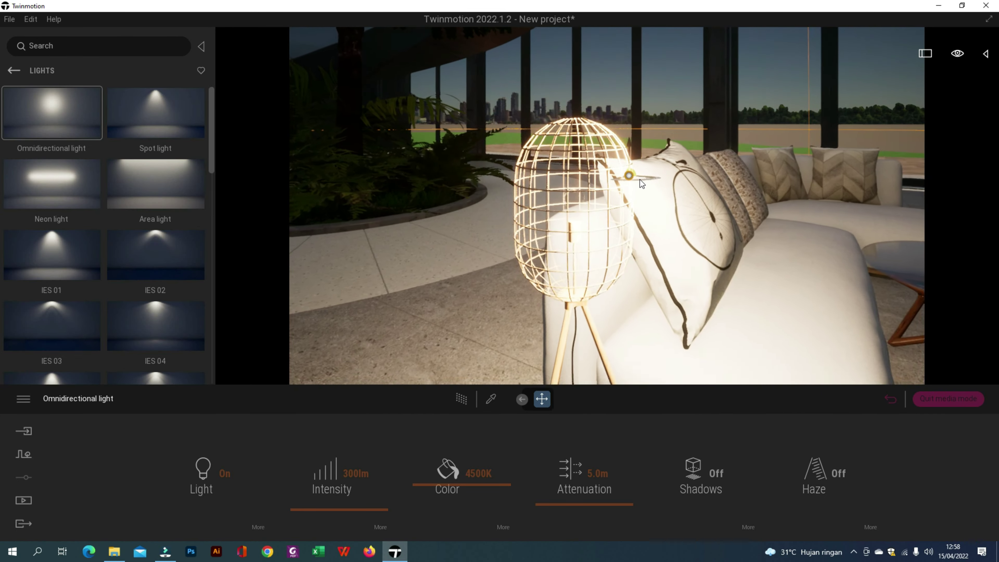
pyautogui.scroll(3, 640, 180)
pyautogui.moveTo(711, 151); pyautogui.dragTo(421, 92)
pyautogui.moveTo(429, 127); pyautogui.dragTo(449, 230)
# Quit media mode and lower the omnidirectional light by about 0.03 to just above the lamp's bulb socket
pyautogui.click(944, 404)
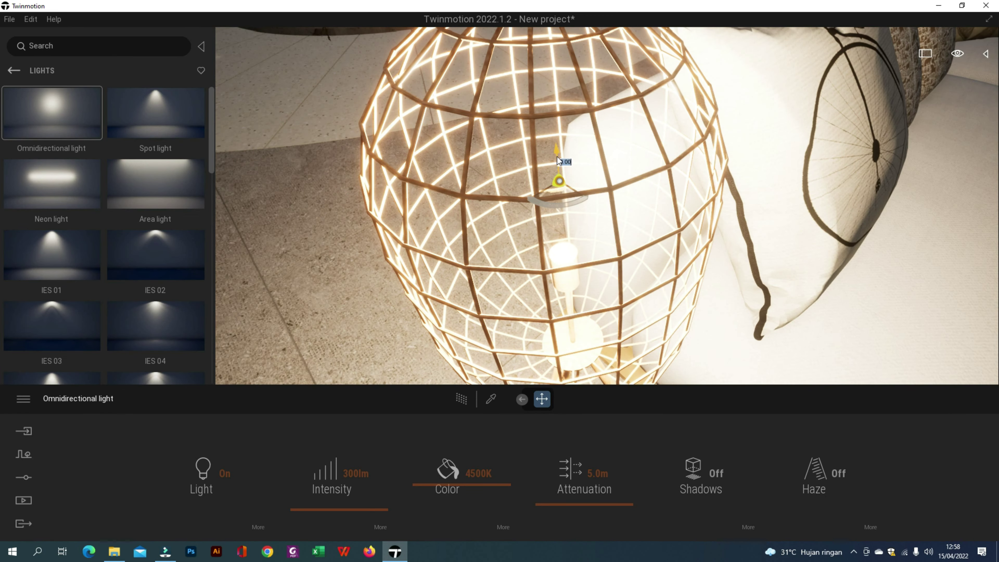
pyautogui.moveTo(557, 157); pyautogui.dragTo(562, 202)
pyautogui.scroll(3, 563, 202)
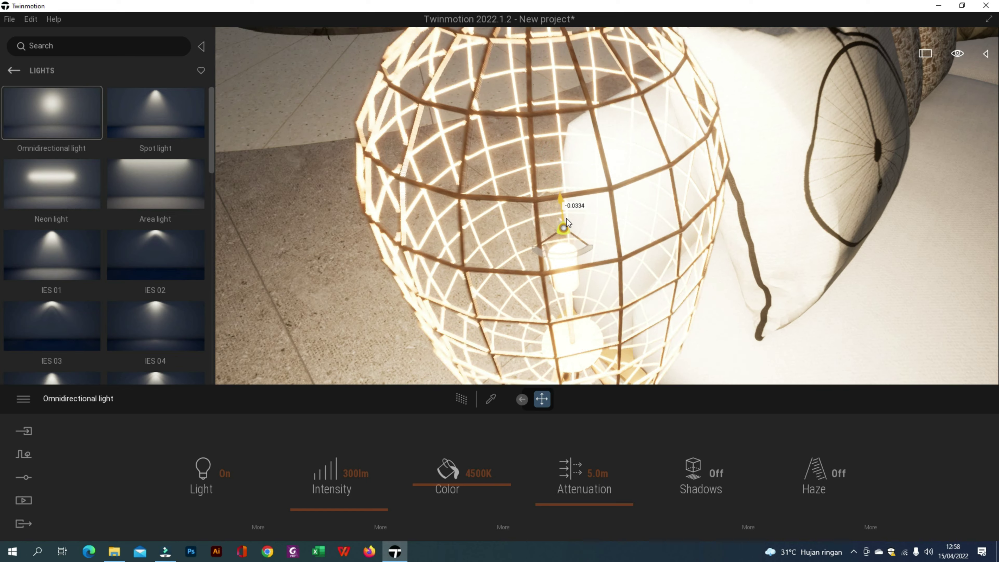
# Open Image1 with the omnidirectional light selected in the scene graph and turn on the Path Tracer
pyautogui.click(33, 501)
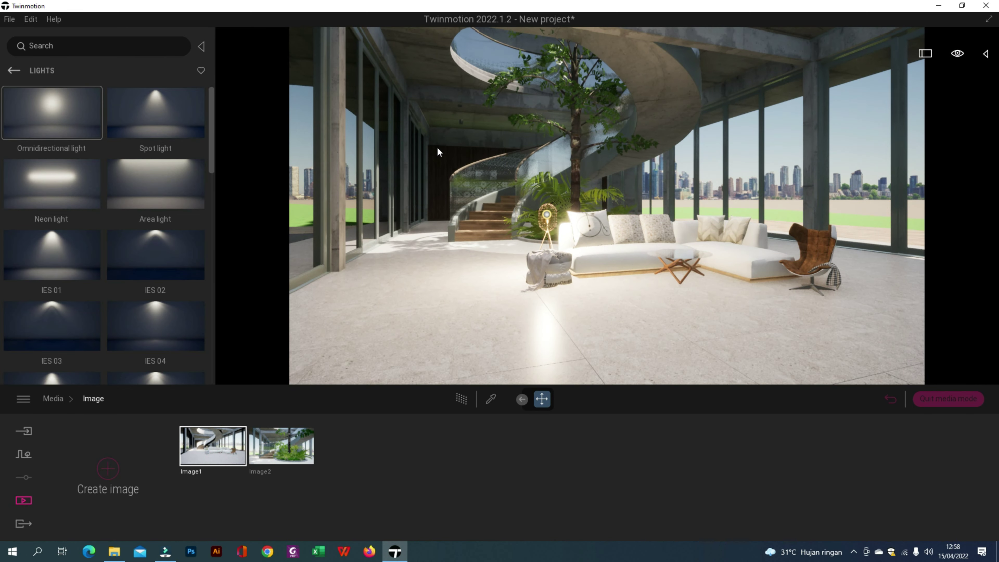
pyautogui.click(985, 53)
pyautogui.click(897, 237)
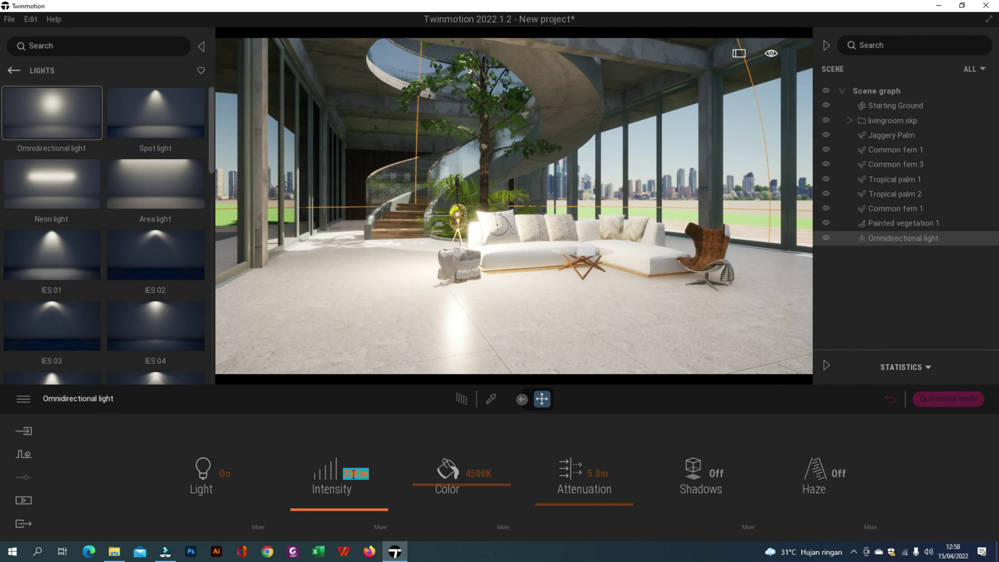
pyautogui.click(461, 406)
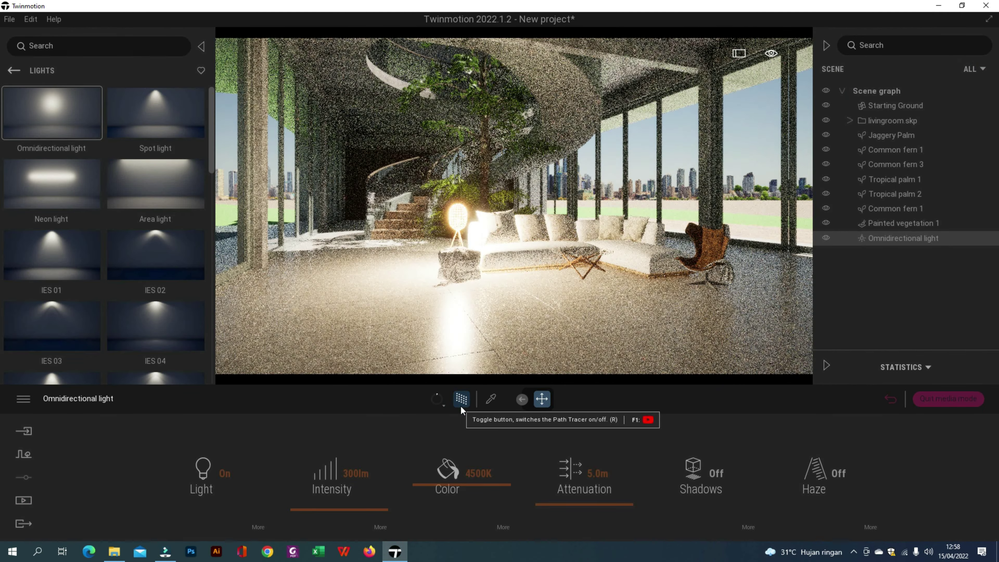
# Try an intensity of 50 lm on the omnidirectional light
pyautogui.click(351, 473)
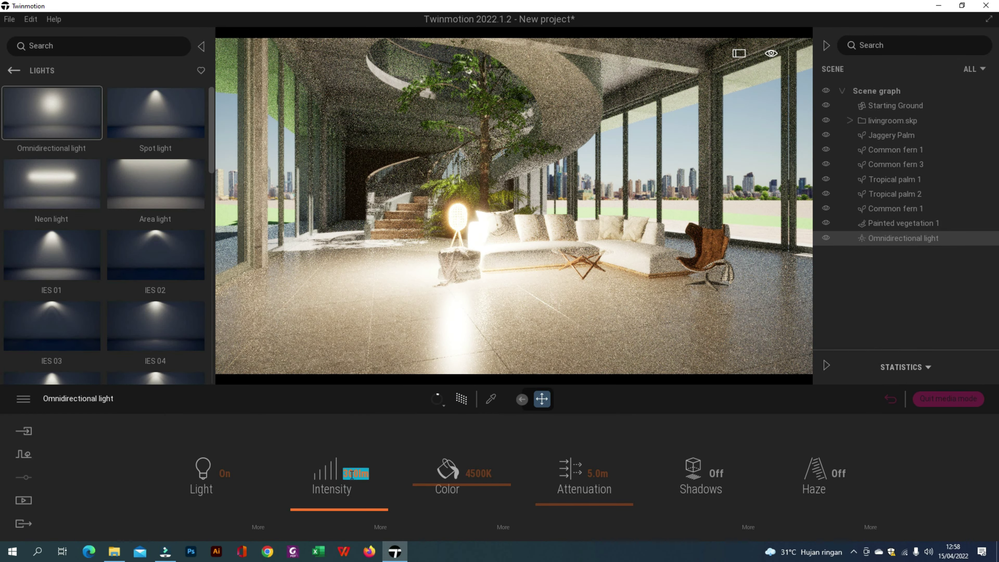
pyautogui.write('50')
pyautogui.press('Return')
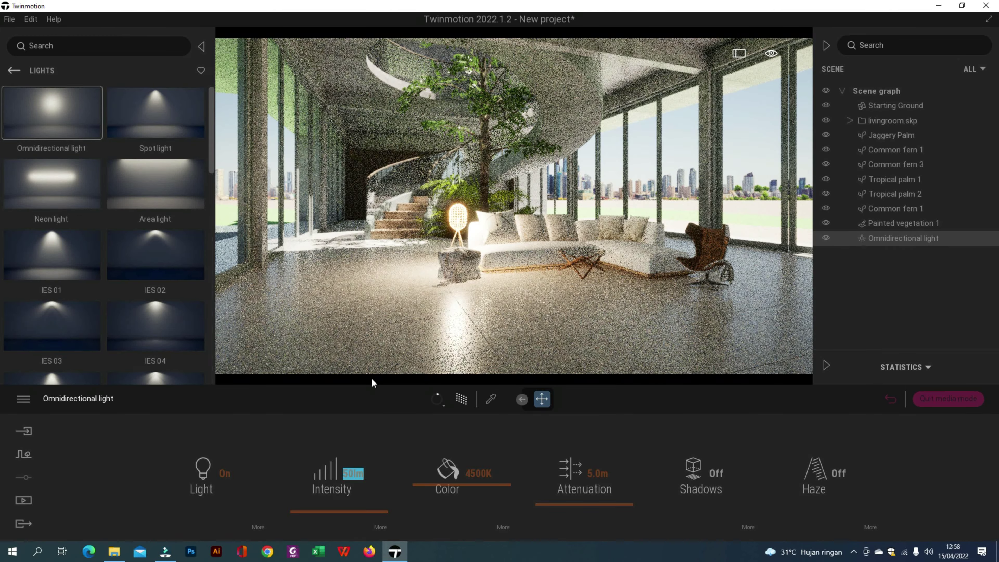
# Set the omnidirectional light's intensity to 10 lm and switch the Path Tracer quality to Medium
pyautogui.click(349, 472)
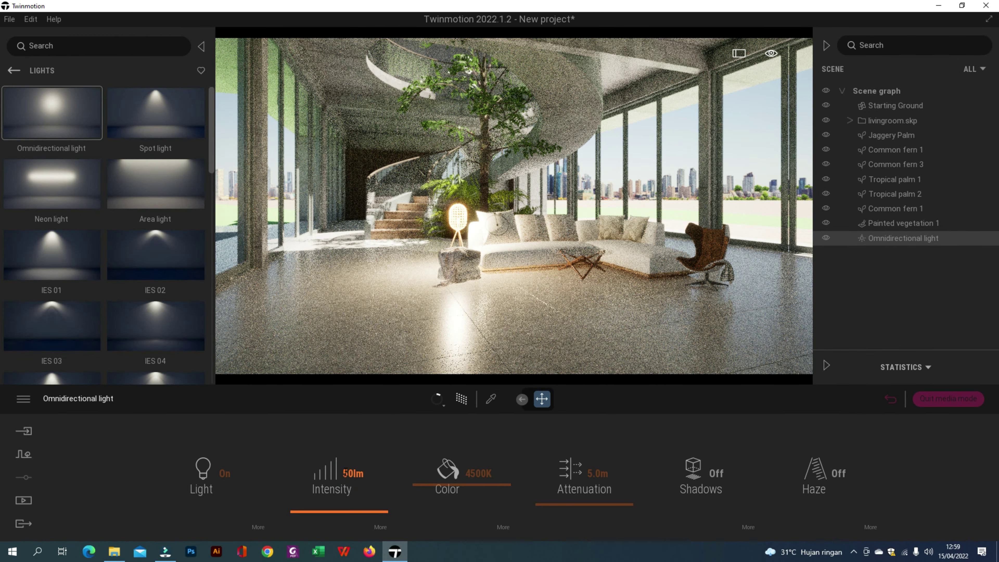
pyautogui.write('10')
pyautogui.press('Return')
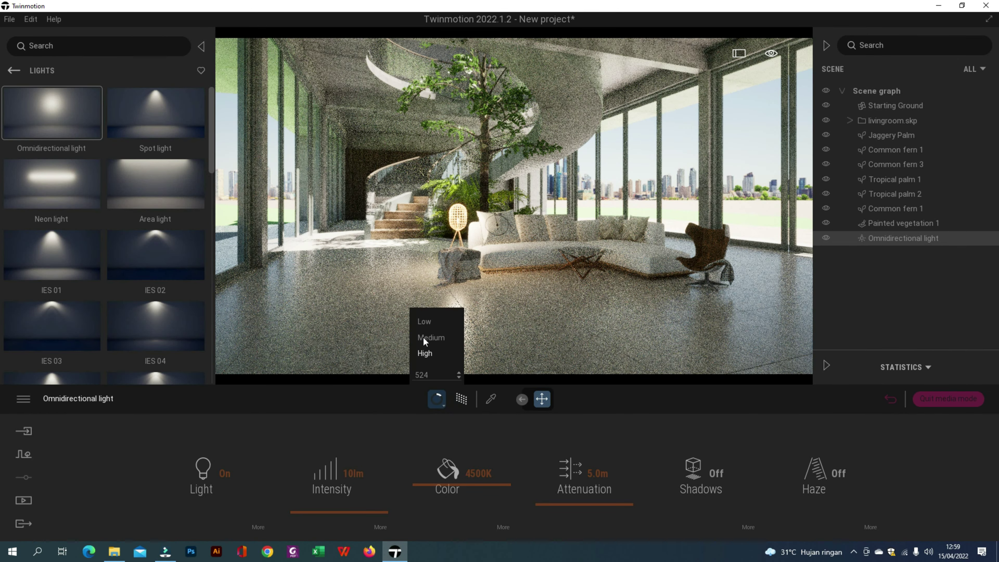
pyautogui.click(423, 337)
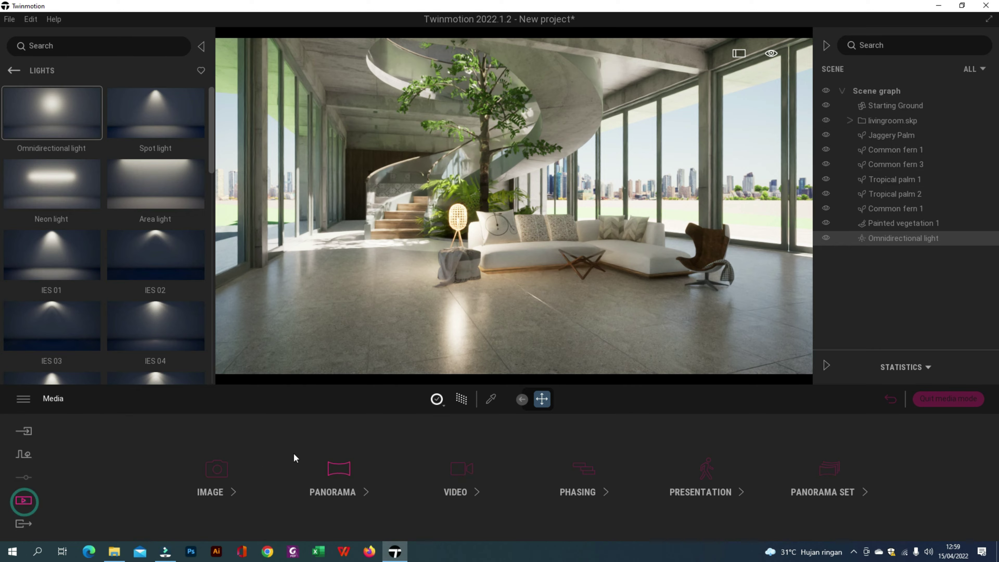
# Open Image2 and turn on the Path Tracer for it
pyautogui.click(220, 475)
pyautogui.click(278, 448)
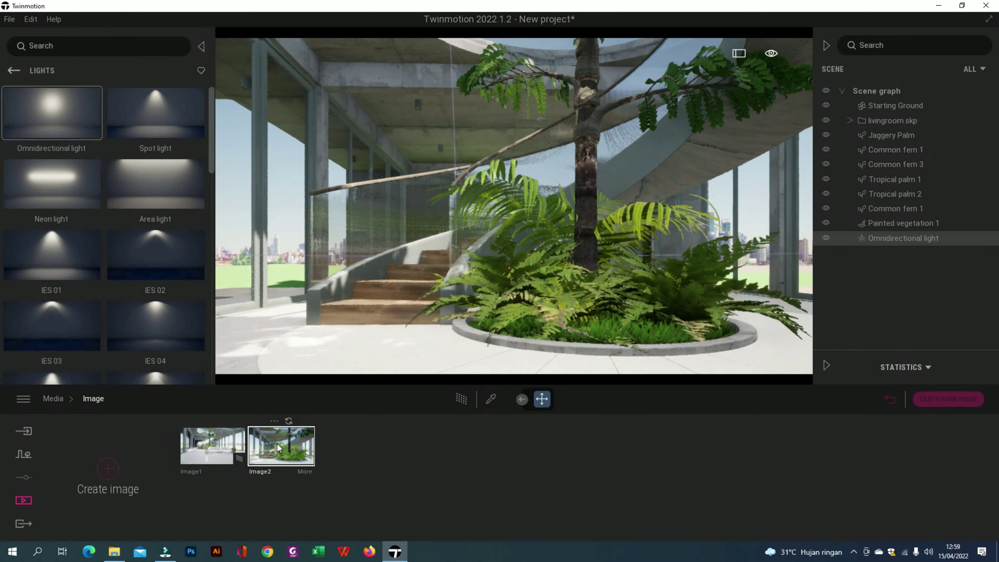
pyautogui.click(460, 398)
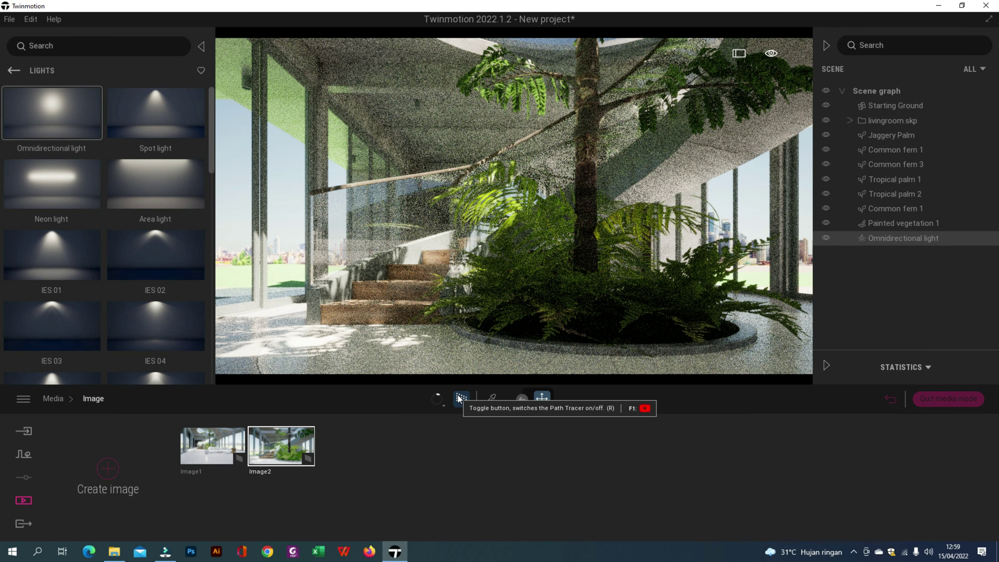
# Quit media mode, then collapse the asset library and the scene graph to enlarge the viewport
pyautogui.click(950, 400)
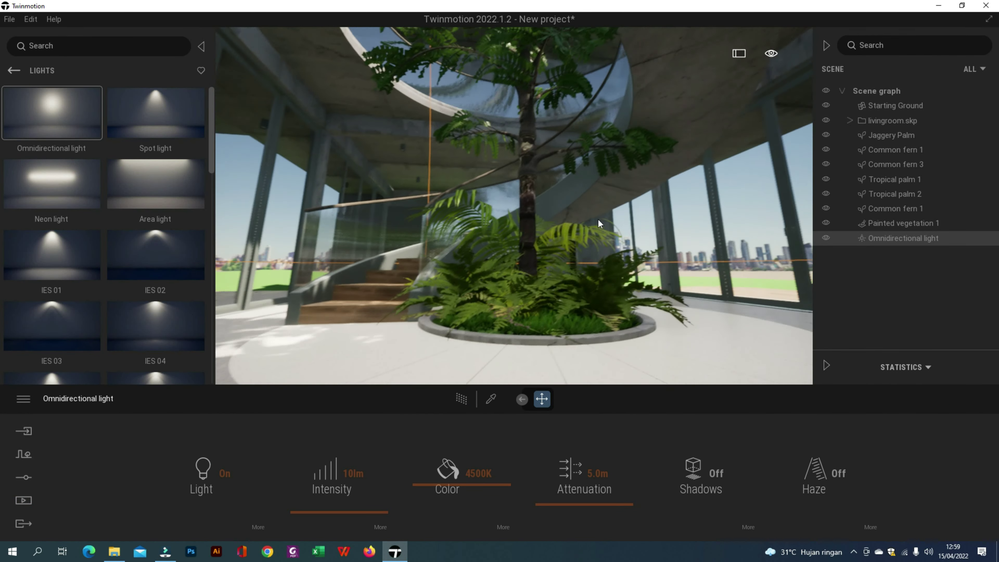
pyautogui.click(693, 105)
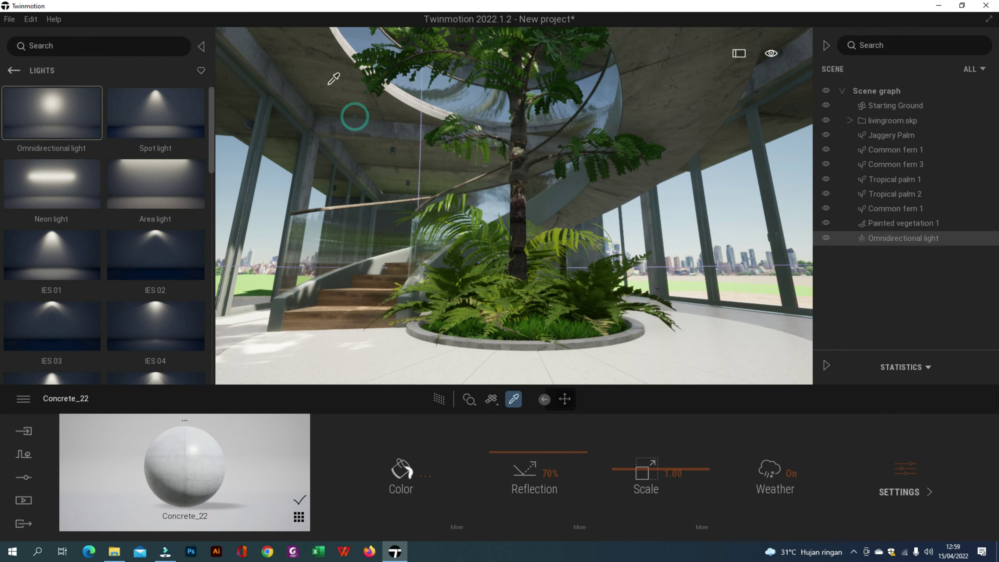
pyautogui.press('a')
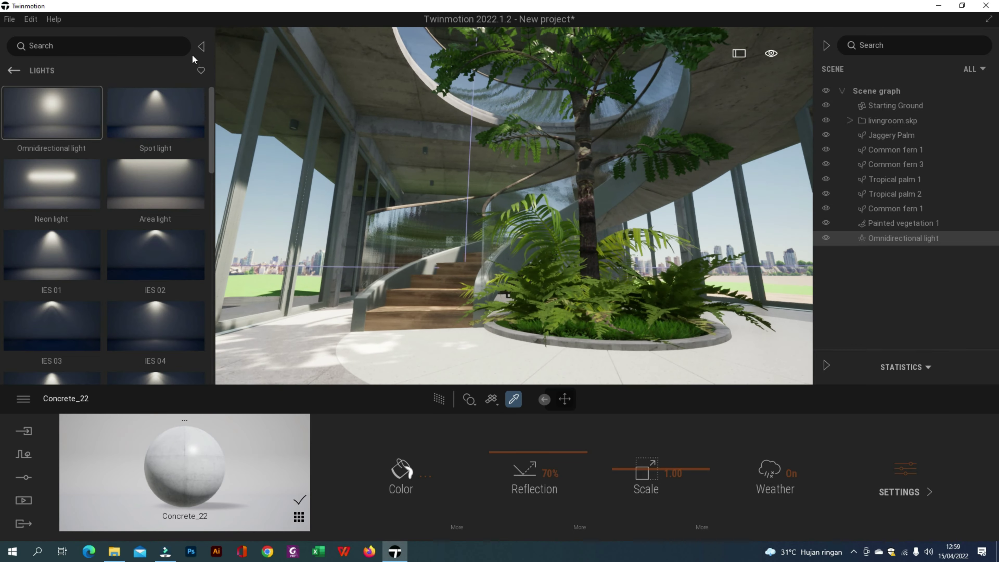
pyautogui.click(201, 48)
pyautogui.click(829, 44)
# Pick the white lens material of the ceiling downlight outside the glazed wall and set its glow to 10 nit
pyautogui.press('a')
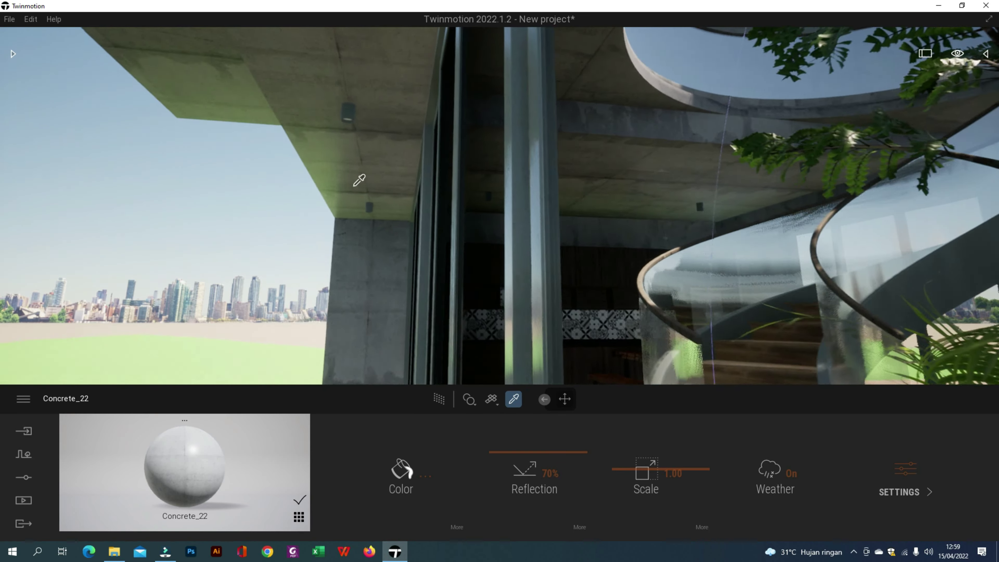
pyautogui.press('w')
pyautogui.moveTo(314, 145); pyautogui.dragTo(484, 152, button='right')
pyautogui.press('e')
pyautogui.press('q')
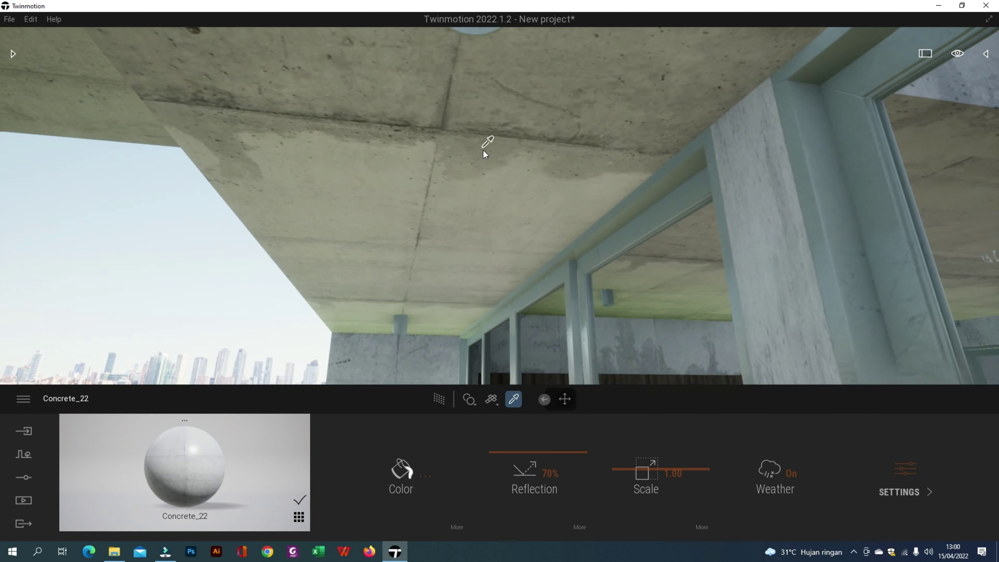
pyautogui.press('Escape')
pyautogui.press('e')
pyautogui.press('q')
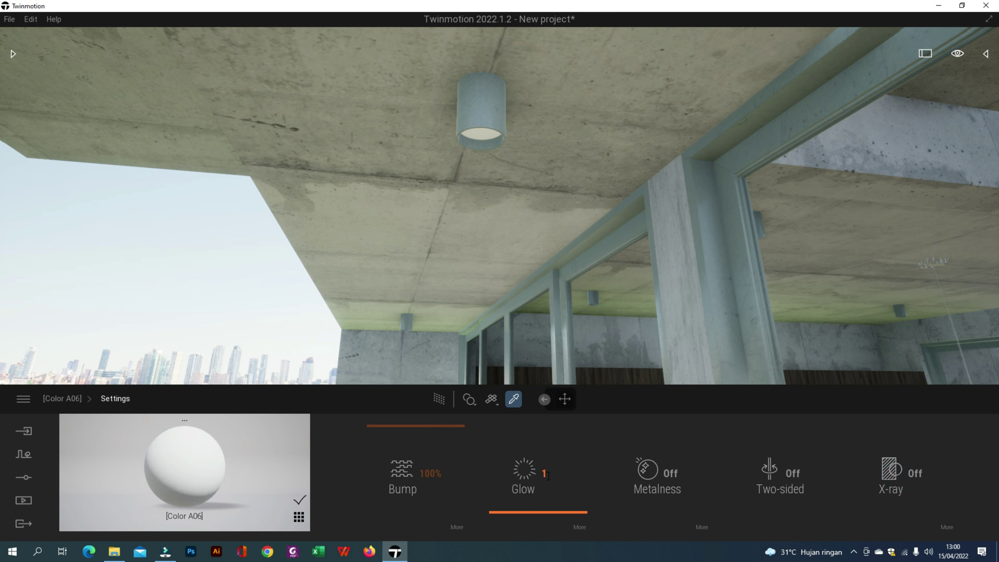
pyautogui.write('0')
pyautogui.press('Return')
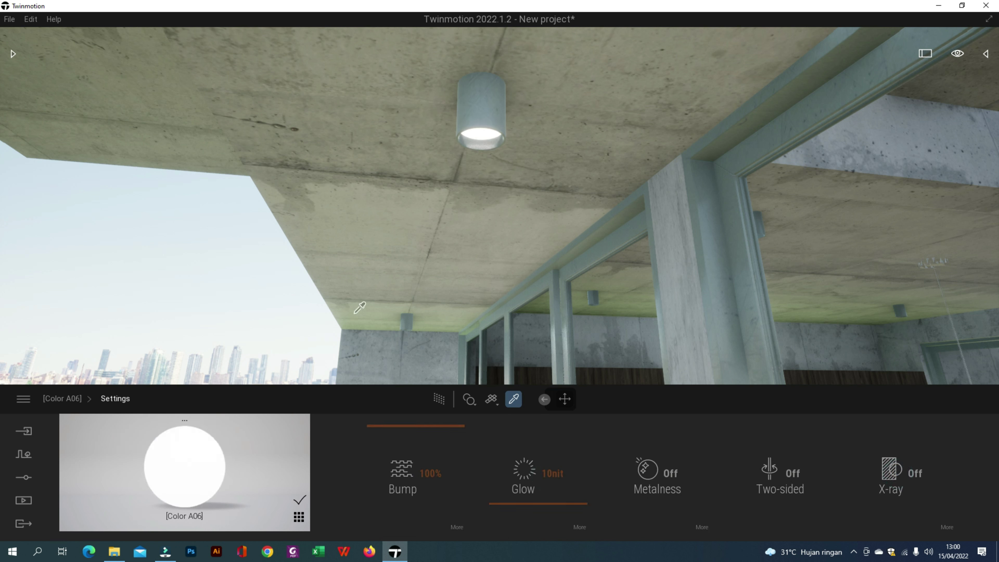
# Pick the Scratched Painted Metal Sheet on the ceiling downlight housing and turn on its metalness
pyautogui.press('s')
pyautogui.moveTo(474, 250); pyautogui.dragTo(456, 230, button='right')
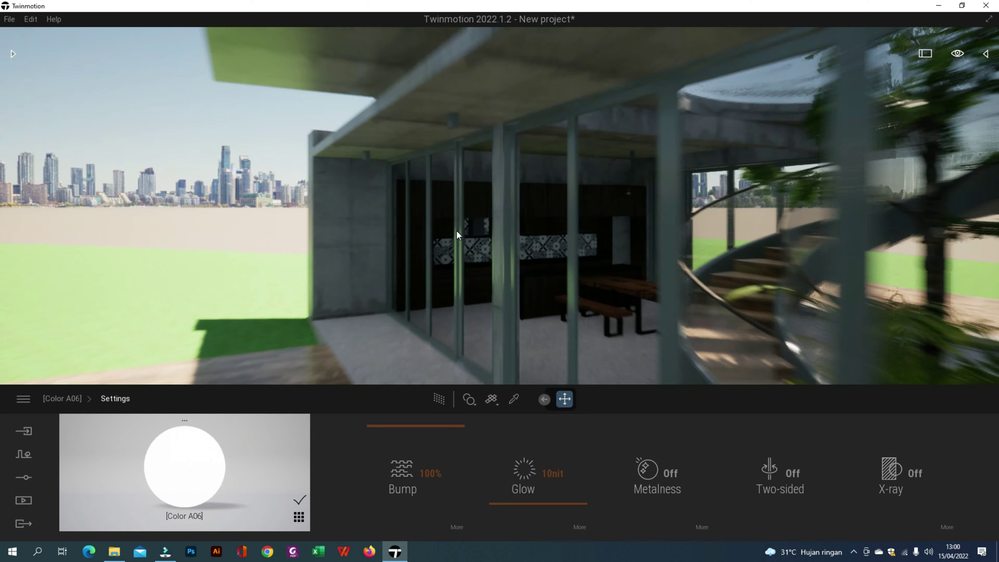
pyautogui.scroll(10, 483, 208)
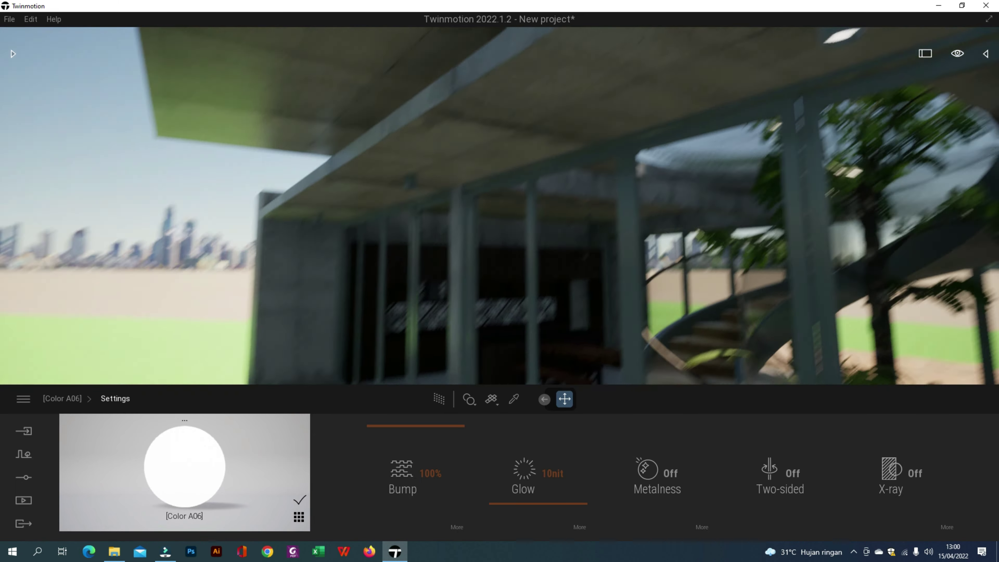
pyautogui.moveTo(484, 208); pyautogui.dragTo(578, 141, button='right')
pyautogui.scroll(5, 578, 141)
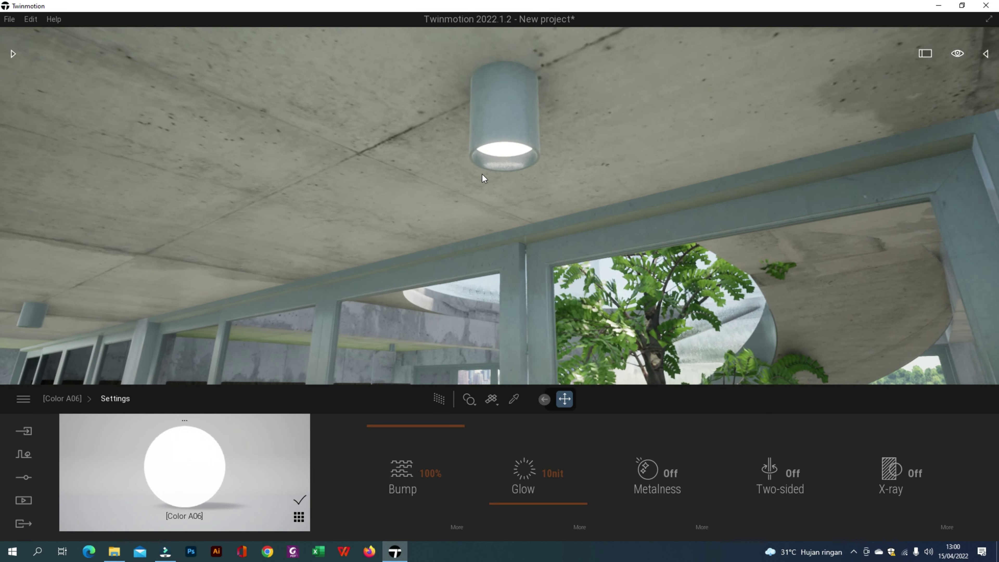
pyautogui.click(520, 108)
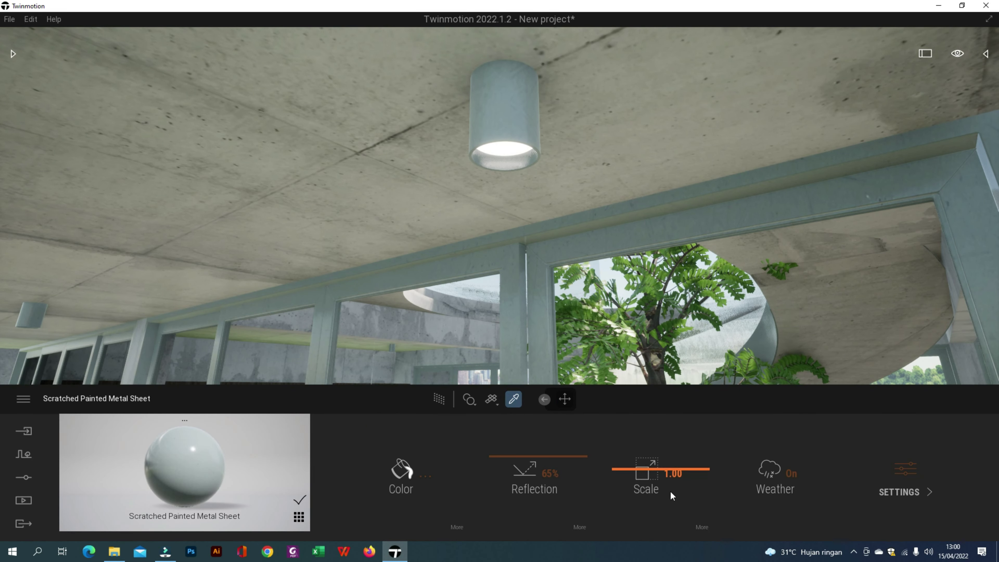
pyautogui.click(663, 481)
# Review the path-traced views of Image1 and Image2 with the metallic frames, and quit media mode
pyautogui.press('d')
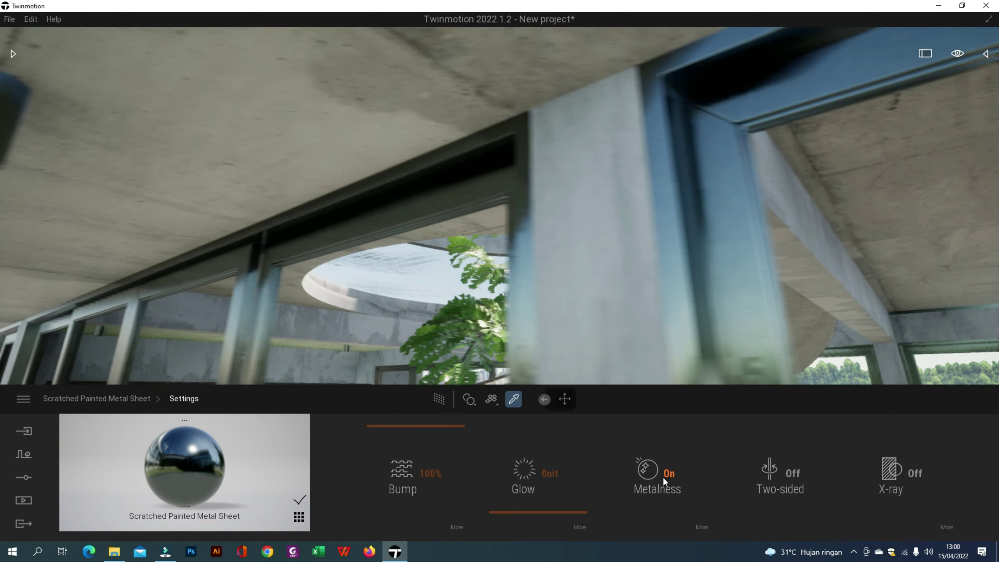
pyautogui.moveTo(557, 316); pyautogui.dragTo(553, 346, button='right')
pyautogui.press('q')
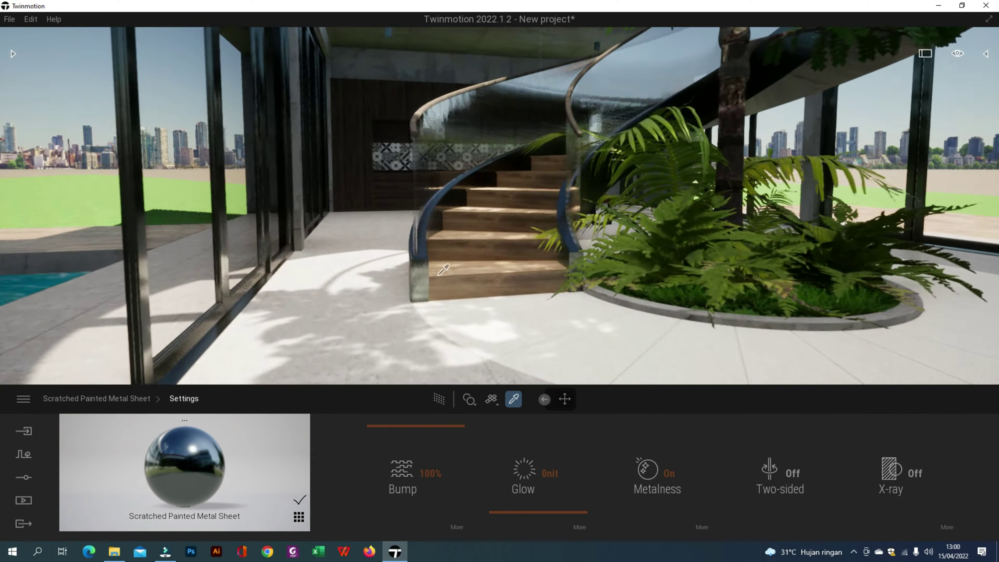
pyautogui.press('w')
pyautogui.press('a')
pyautogui.click(23, 501)
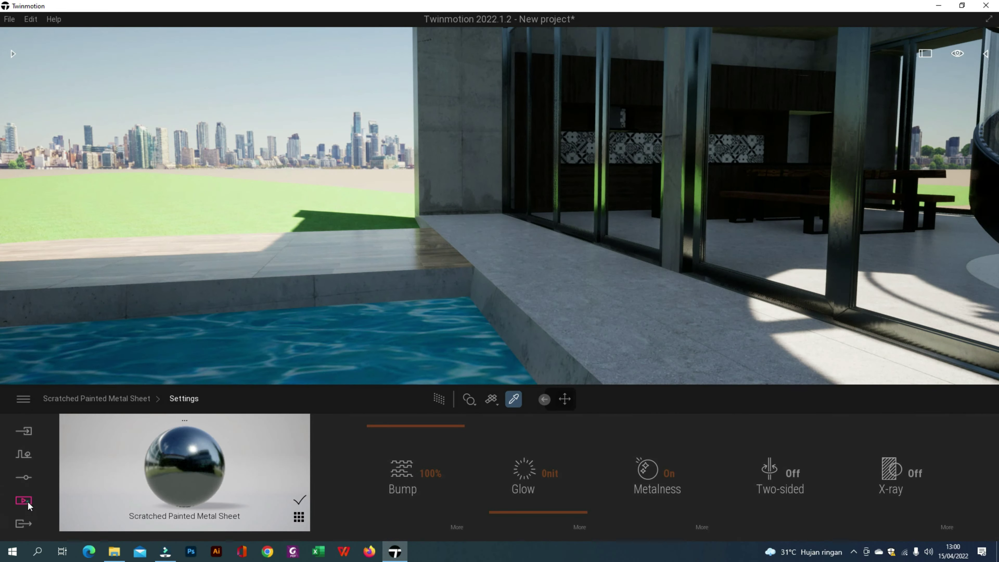
pyautogui.click(209, 454)
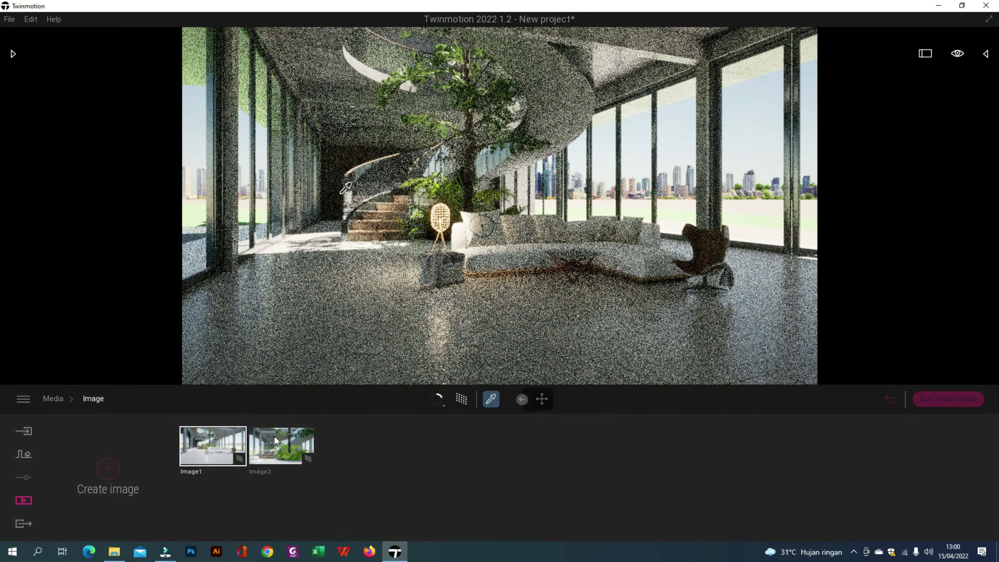
pyautogui.click(278, 436)
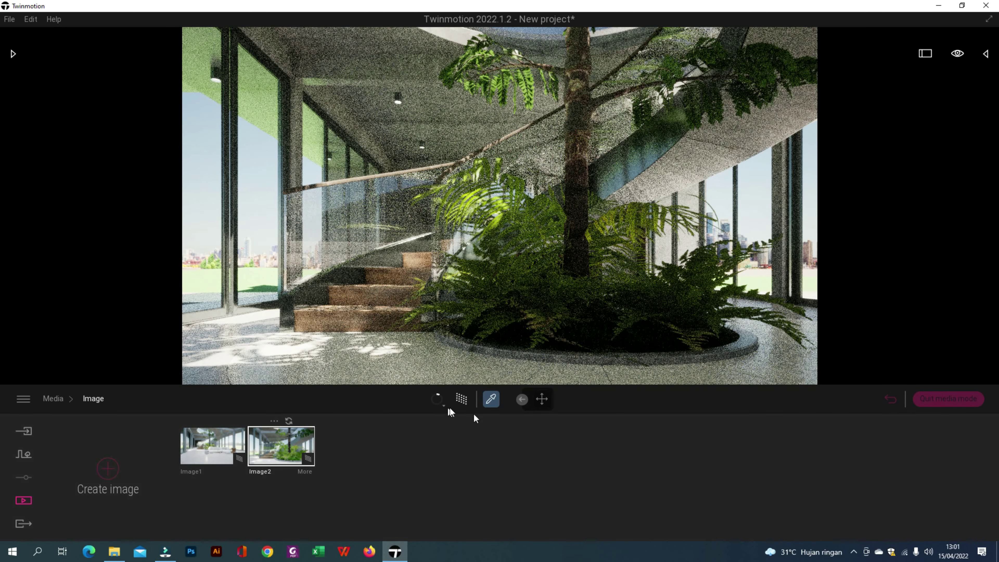
pyautogui.click(942, 398)
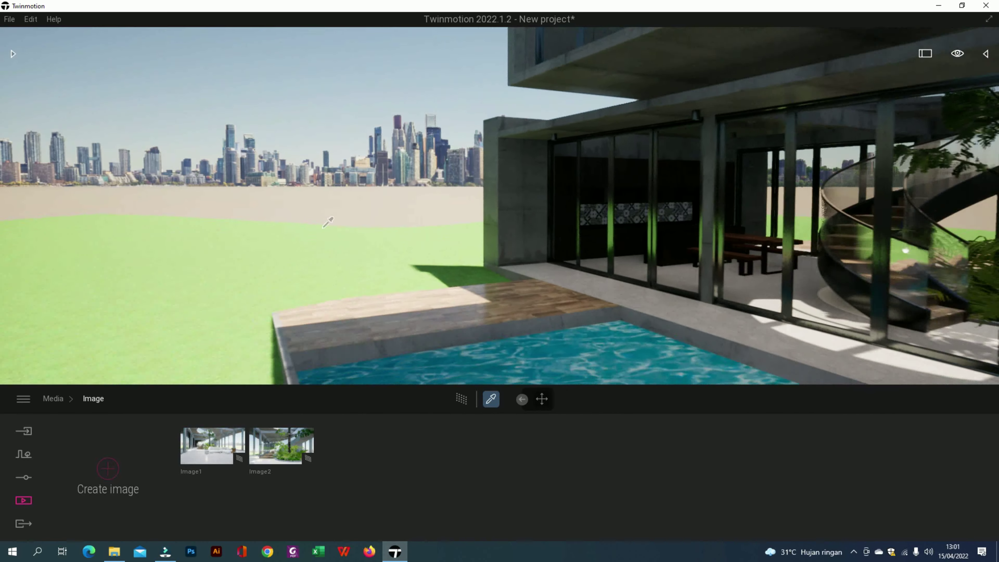
# Expand the asset library and apply the Pool 02 water material to the swimming pool
pyautogui.click(246, 268)
pyautogui.scroll(-5, 242, 274)
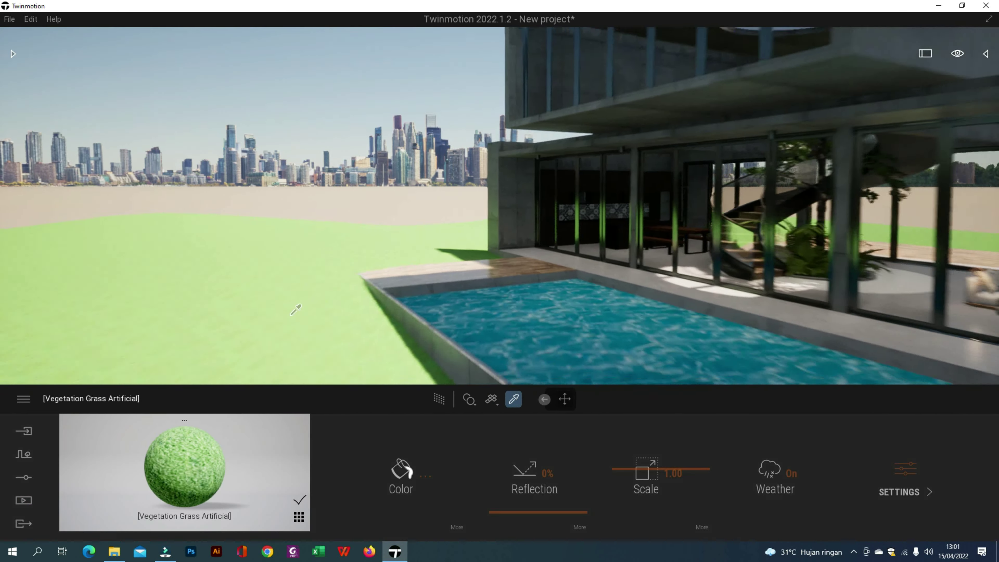
pyautogui.moveTo(297, 308); pyautogui.dragTo(409, 345, button='right')
pyautogui.click(15, 55)
pyautogui.click(16, 70)
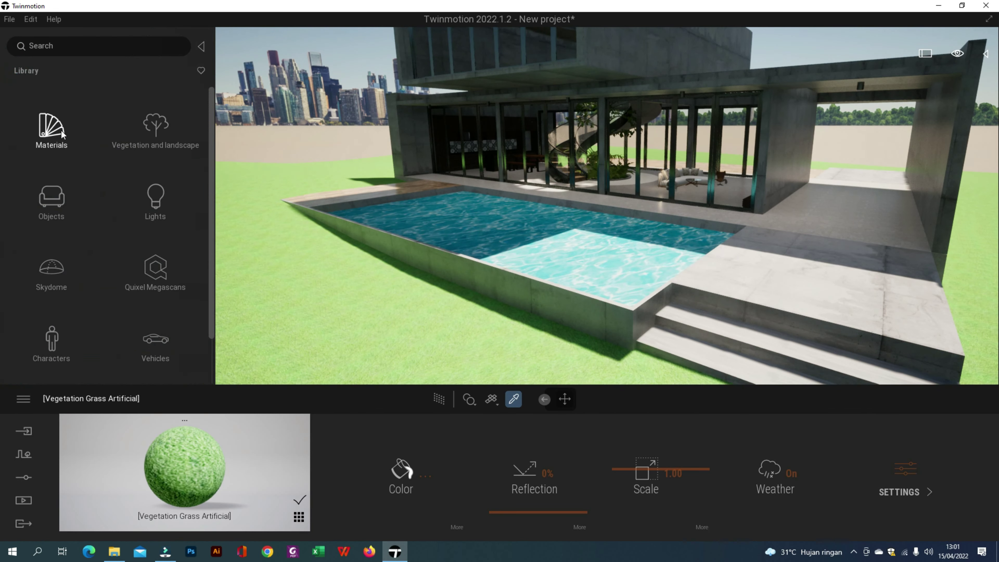
pyautogui.scroll(-3, 99, 287)
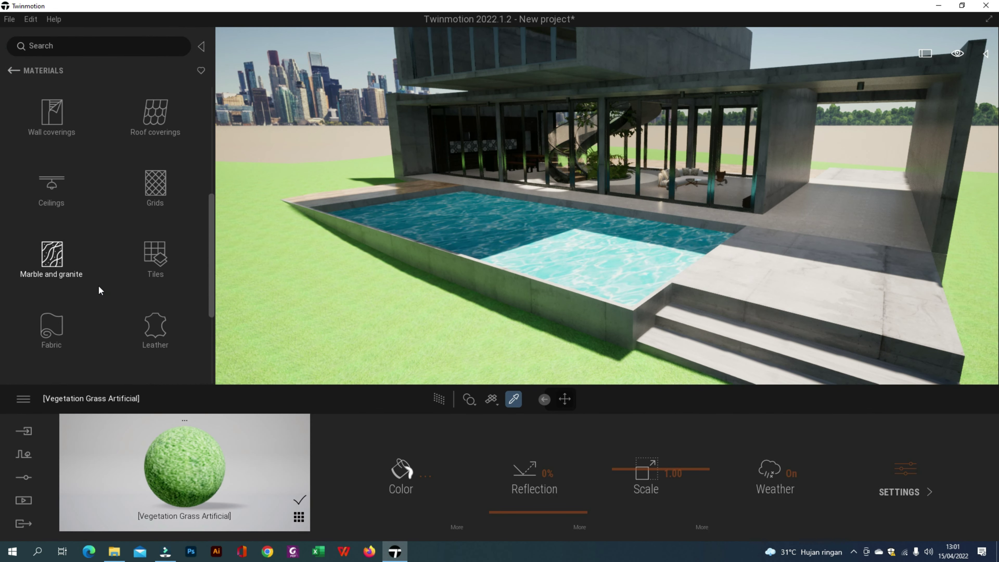
pyautogui.scroll(3, 74, 239)
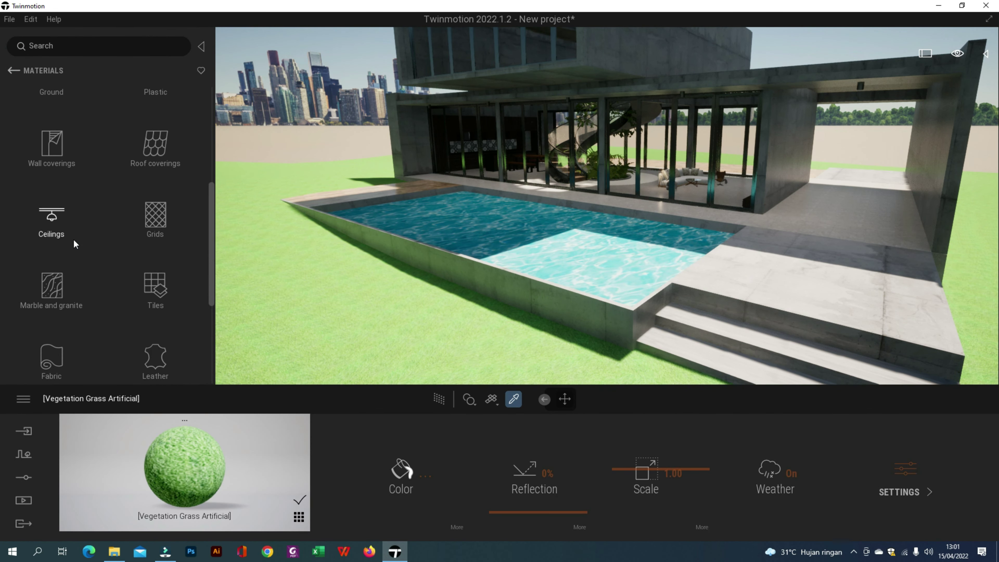
pyautogui.scroll(-3, 74, 256)
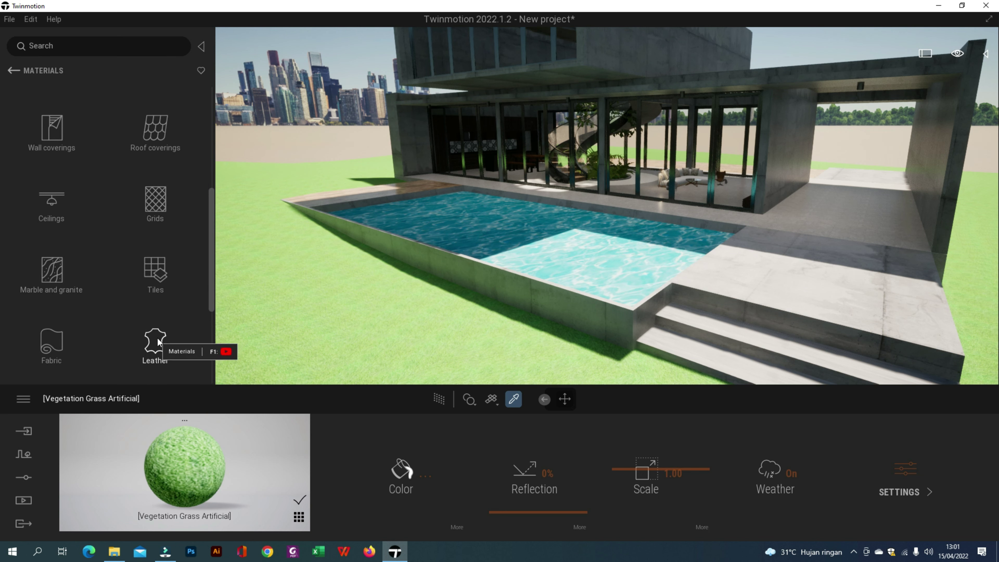
pyautogui.scroll(3, 145, 311)
pyautogui.scroll(-4, 150, 293)
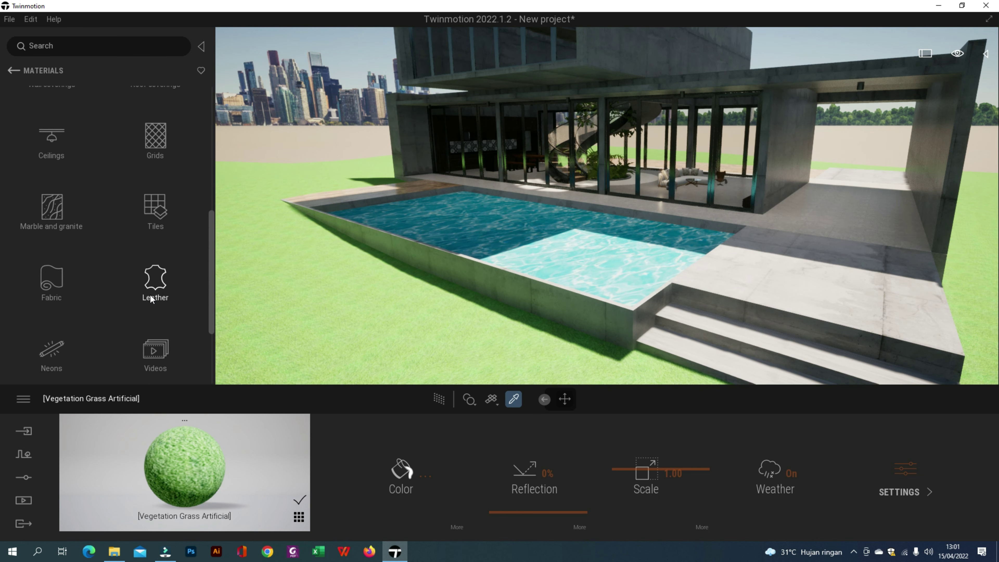
pyautogui.scroll(-3, 150, 294)
pyautogui.click(51, 299)
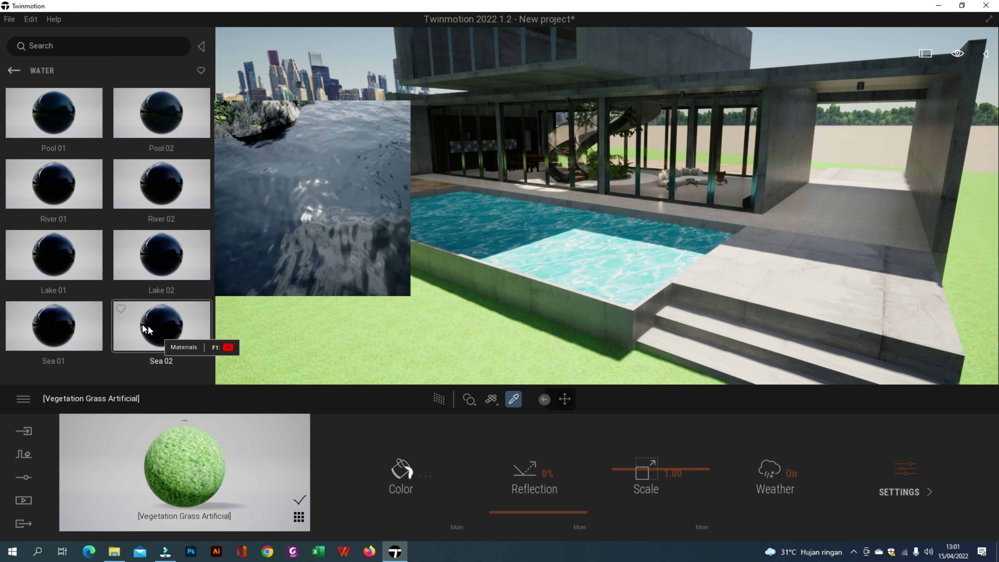
pyautogui.moveTo(162, 130); pyautogui.dragTo(508, 252)
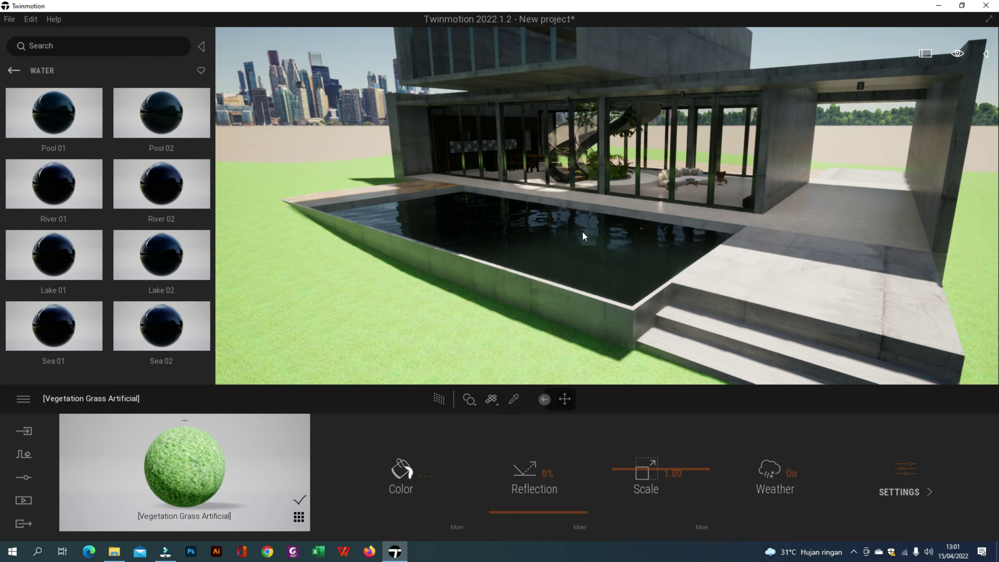
# Try the Grass 3 nature ground material on the lawn and replace it with Grass 1
pyautogui.click(15, 71)
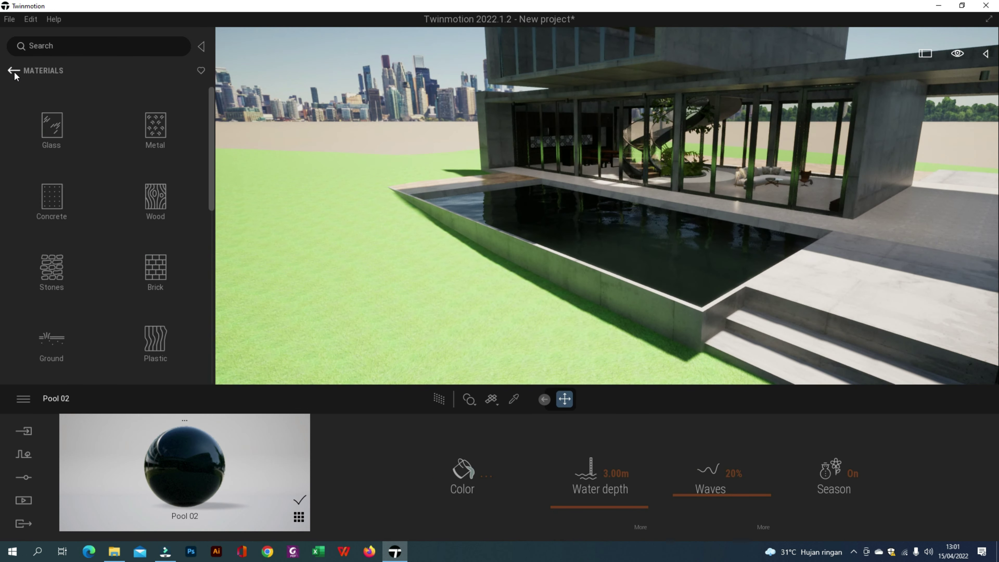
pyautogui.click(89, 338)
pyautogui.moveTo(175, 120)
pyautogui.mouseDown()
pyautogui.moveTo(353, 276)
pyautogui.moveTo(160, 125)
pyautogui.mouseUp()
pyautogui.moveTo(69, 185); pyautogui.dragTo(351, 269)
pyautogui.moveTo(351, 269); pyautogui.dragTo(276, 282, button='right')
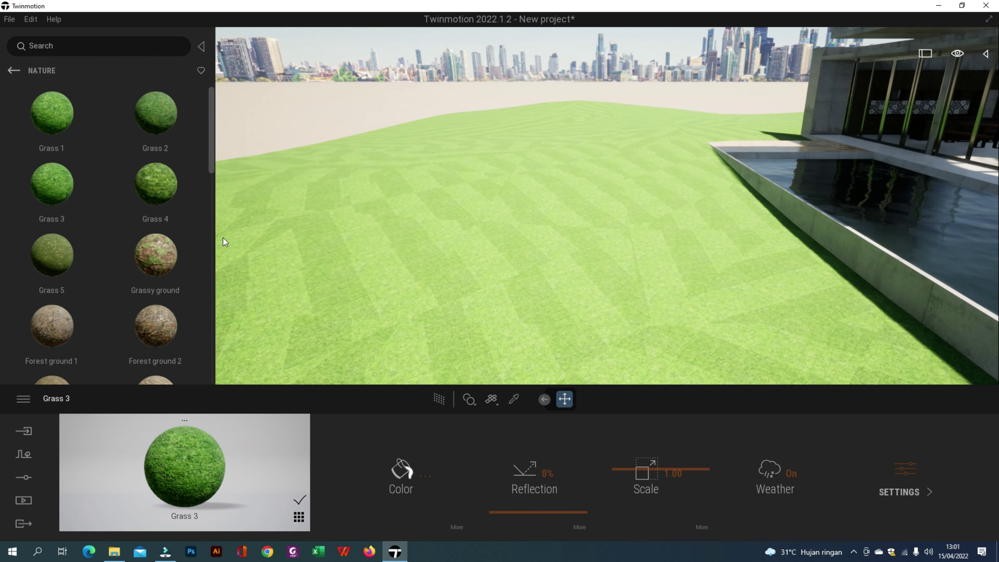
pyautogui.moveTo(50, 122); pyautogui.dragTo(449, 284)
pyautogui.moveTo(449, 284); pyautogui.dragTo(597, 257, button='right')
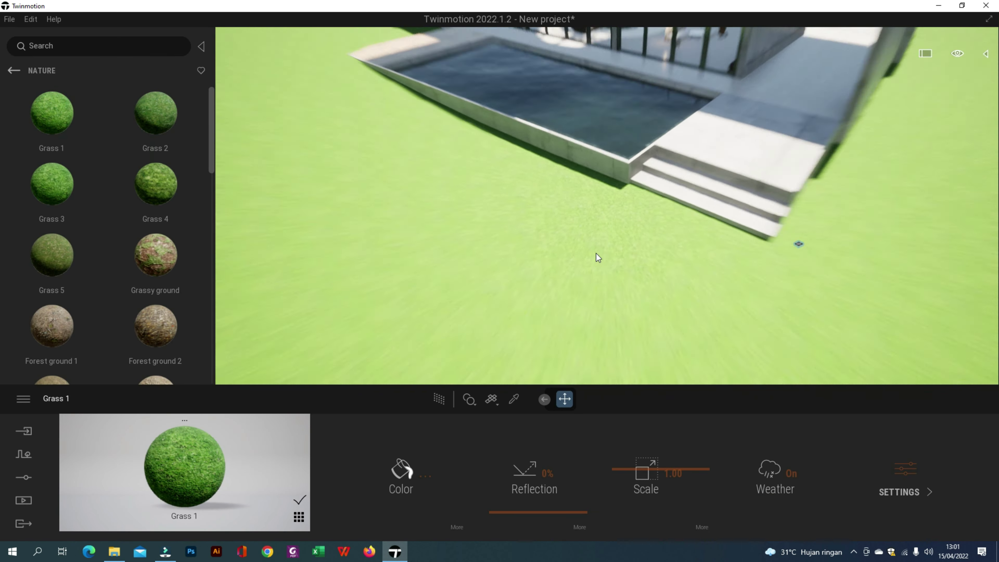
pyautogui.scroll(-6, 596, 256)
# Set up Vegetation Scatter with the Long grass 01, Long grass 02 and Lawn 01 species
pyautogui.click(14, 71)
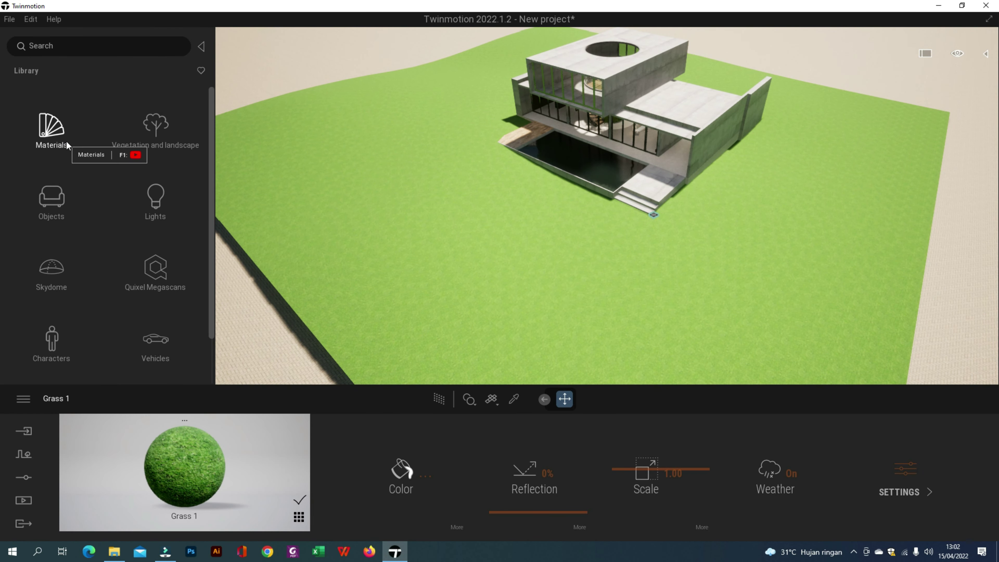
pyautogui.click(25, 458)
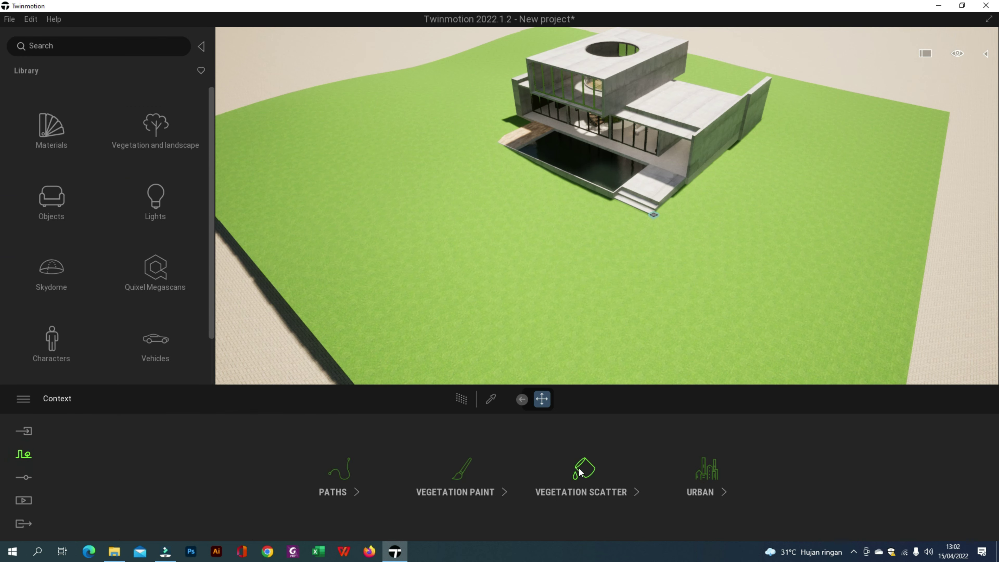
pyautogui.click(579, 468)
pyautogui.moveTo(155, 115); pyautogui.dragTo(123, 458)
pyautogui.moveTo(31, 163); pyautogui.dragTo(221, 477)
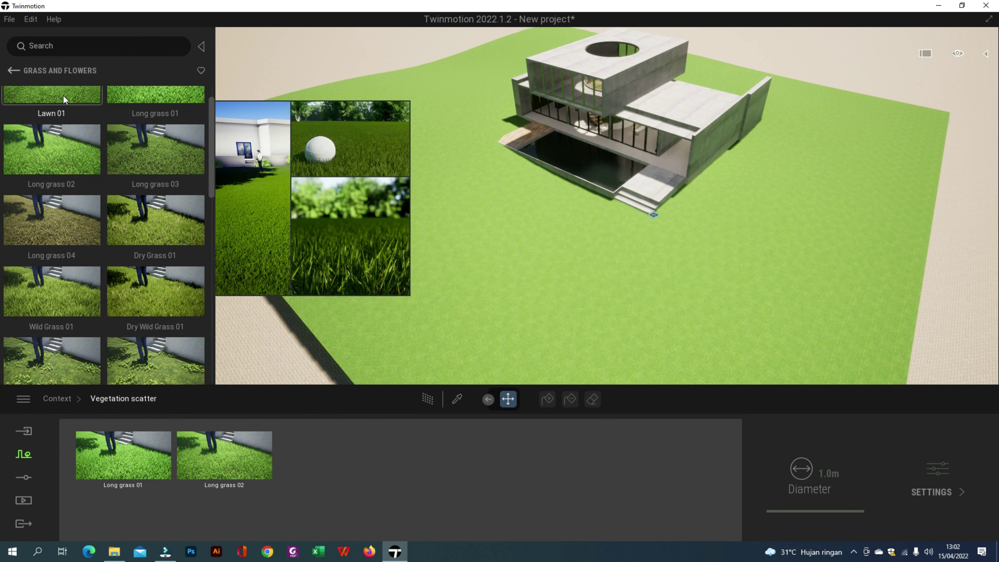
pyautogui.scroll(1, 59, 102)
pyautogui.moveTo(59, 104); pyautogui.dragTo(314, 476)
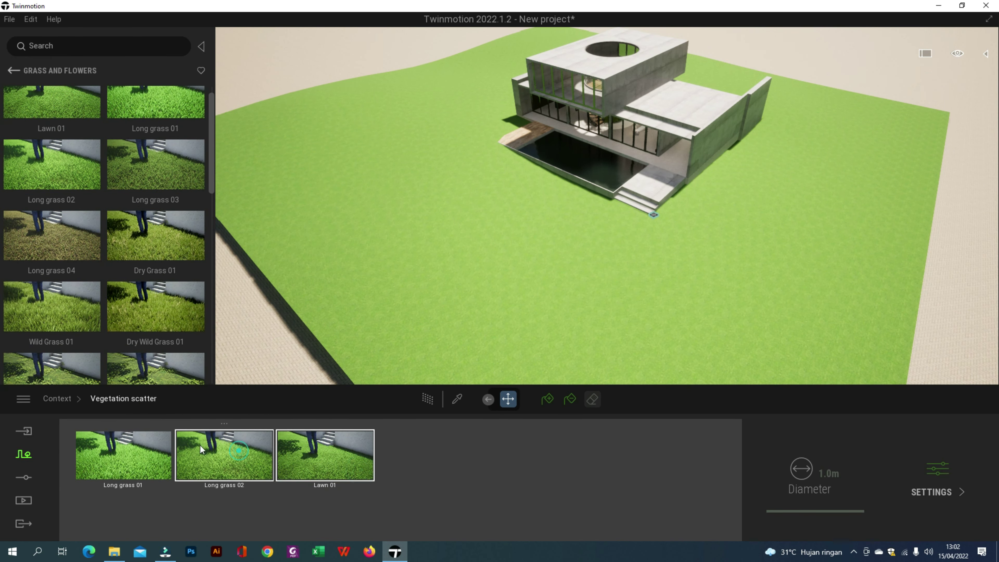
# Scatter the three selected grasses densely over the lawn around the house and exit the scatter tool
pyautogui.click(524, 299)
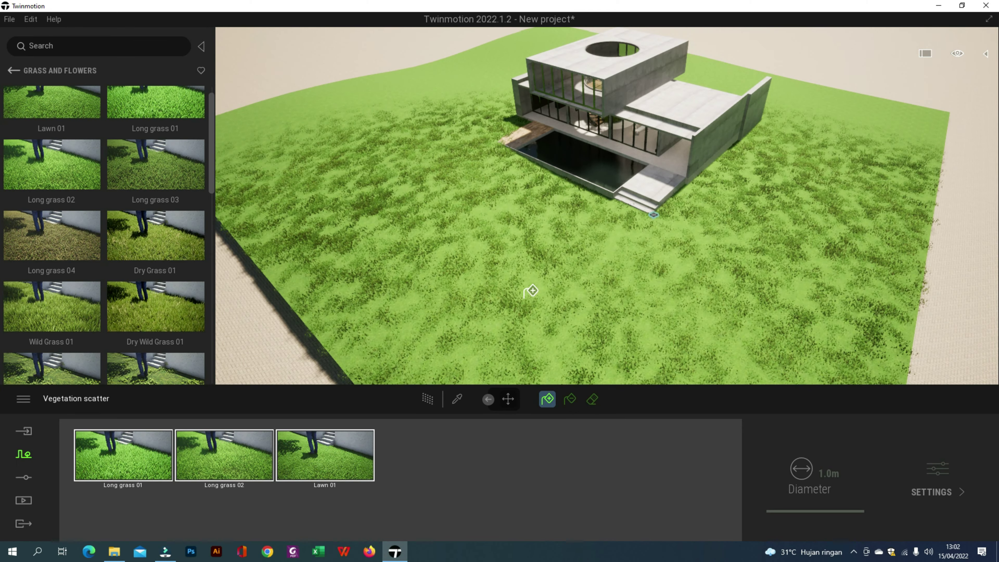
pyautogui.scroll(6, 571, 126)
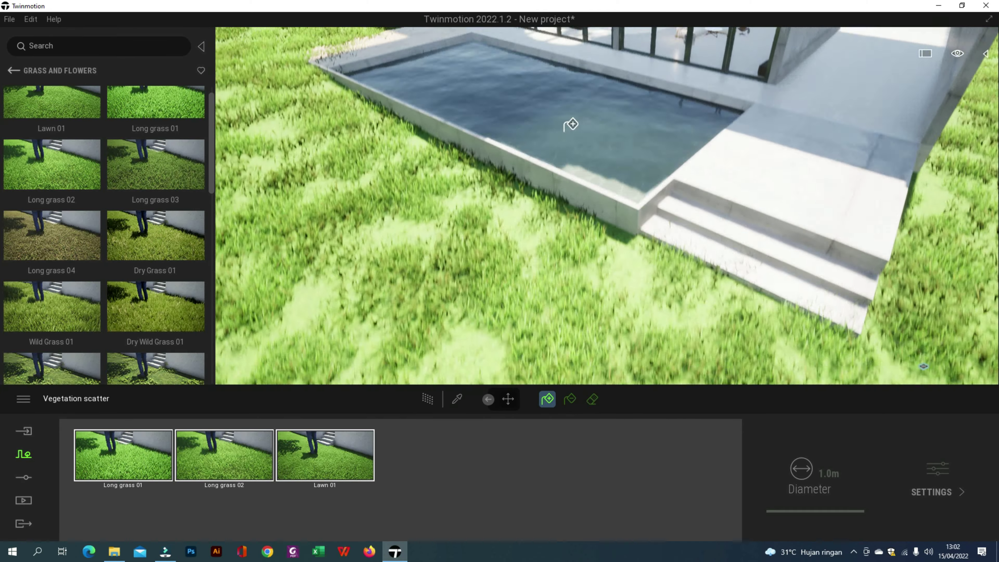
pyautogui.scroll(6, 570, 181)
pyautogui.scroll(-8, 570, 181)
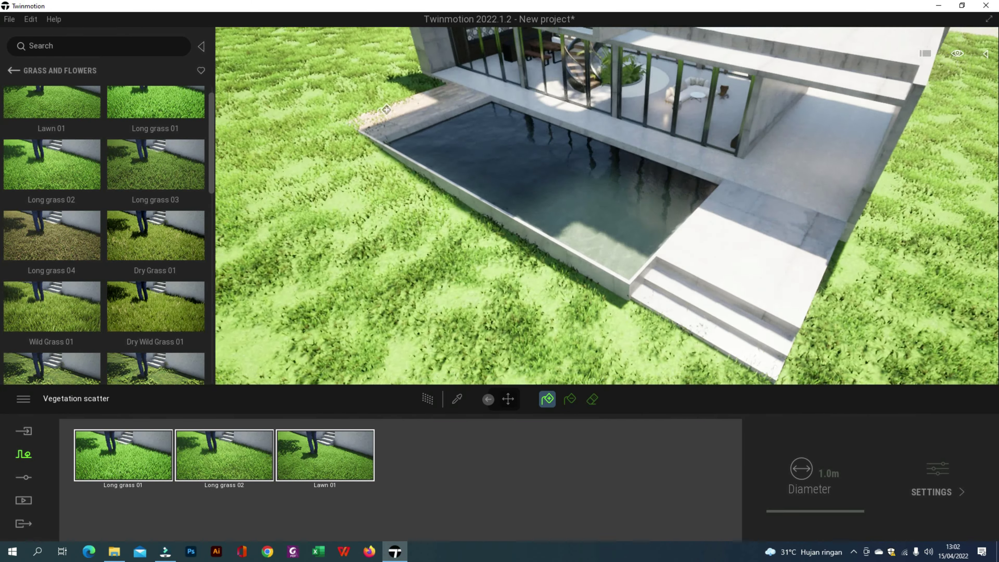
pyautogui.press('w')
pyautogui.press('d')
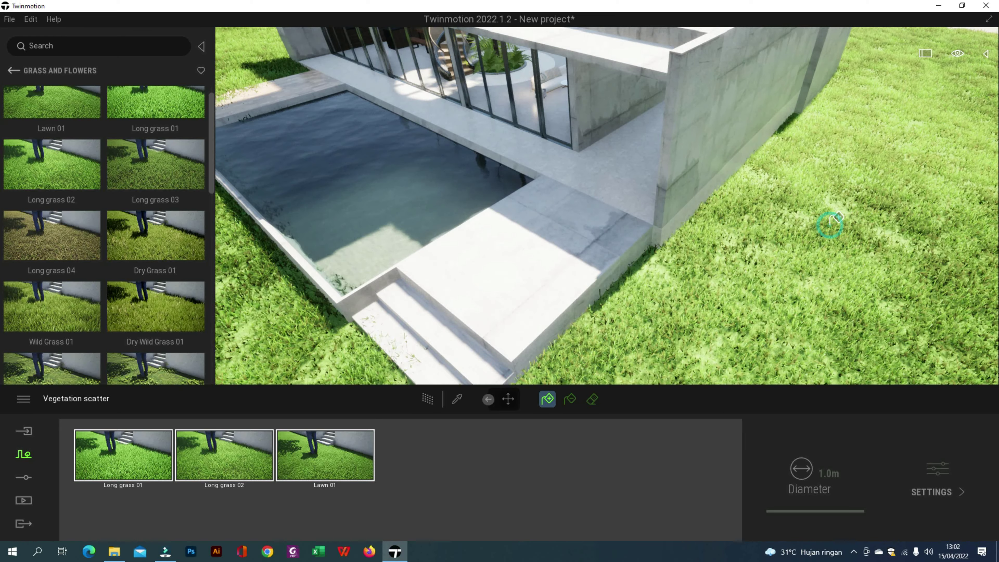
pyautogui.scroll(-6, 862, 201)
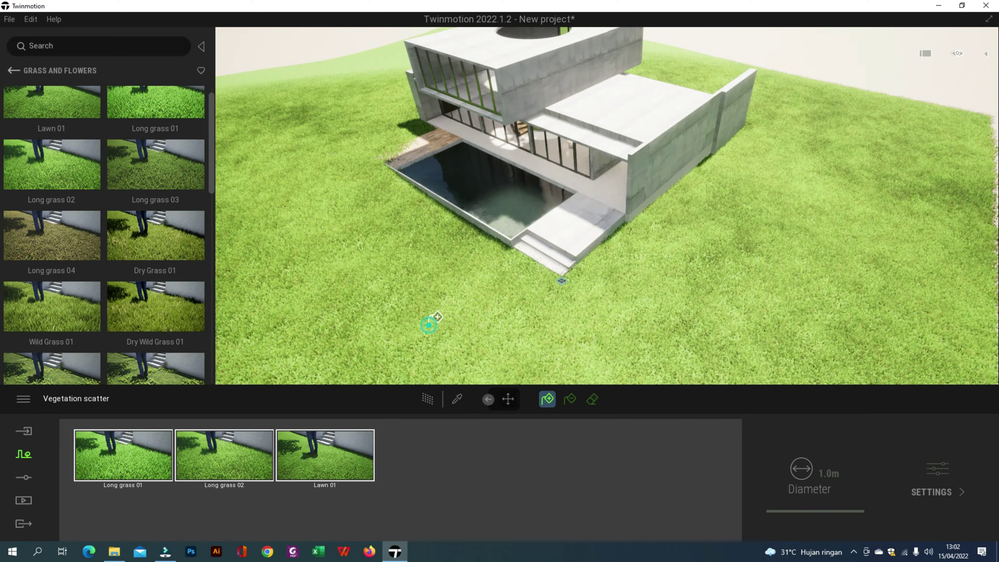
pyautogui.scroll(6, 429, 325)
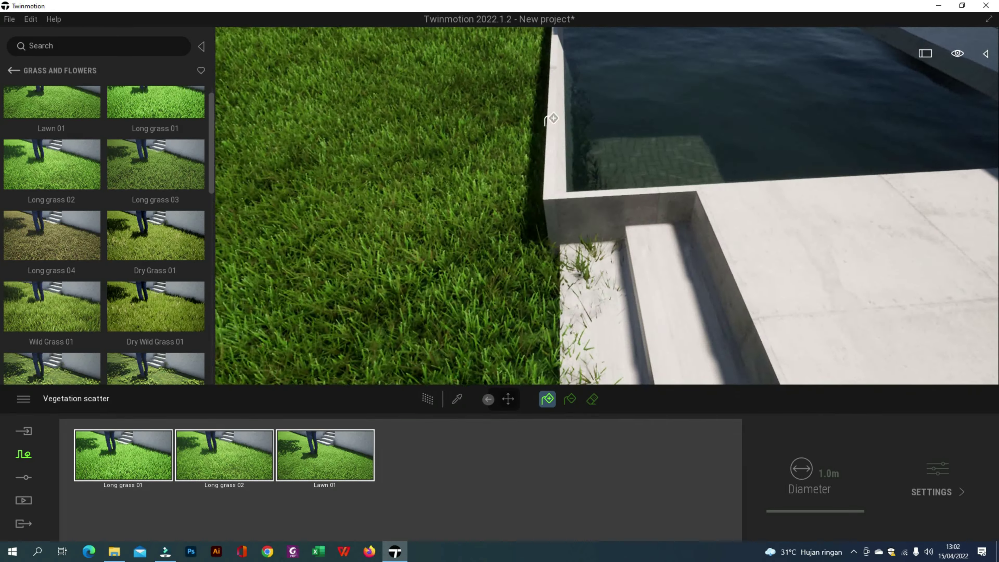
pyautogui.scroll(-2, 554, 118)
pyautogui.press('s')
pyautogui.press('Escape')
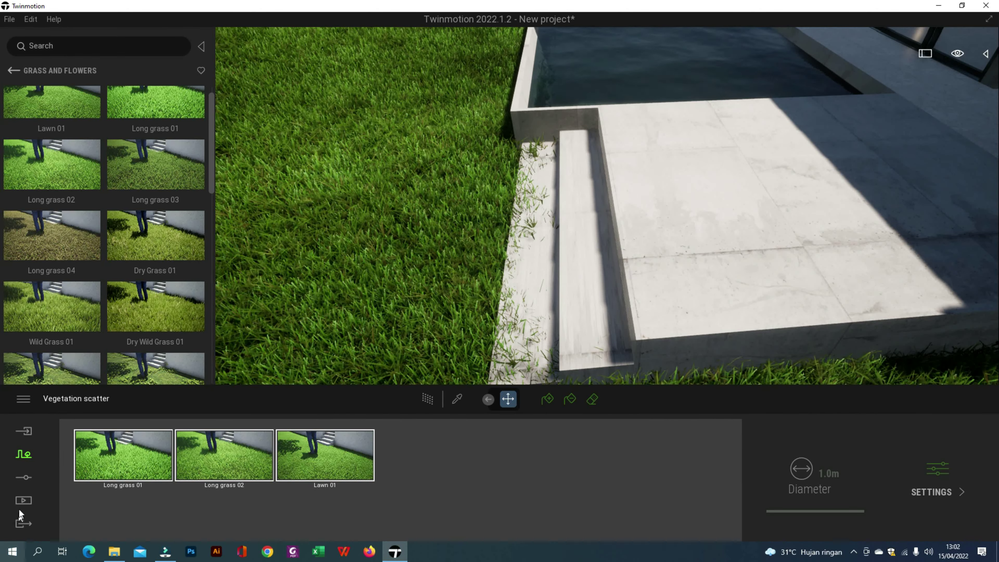
# Check the path-traced previews of Image1 and Image2 and set the path tracer quality to Medium
pyautogui.click(24, 500)
pyautogui.click(216, 471)
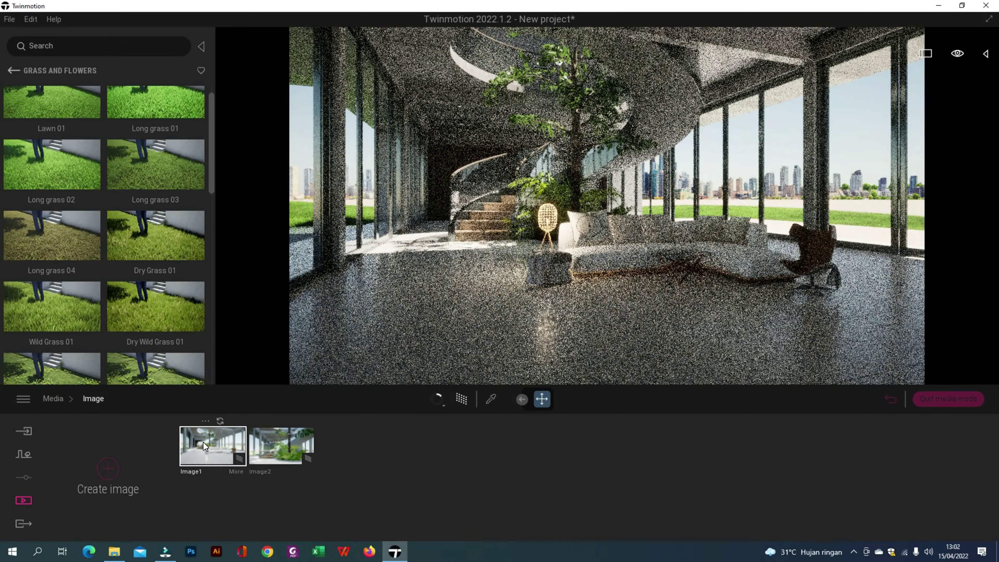
pyautogui.click(284, 441)
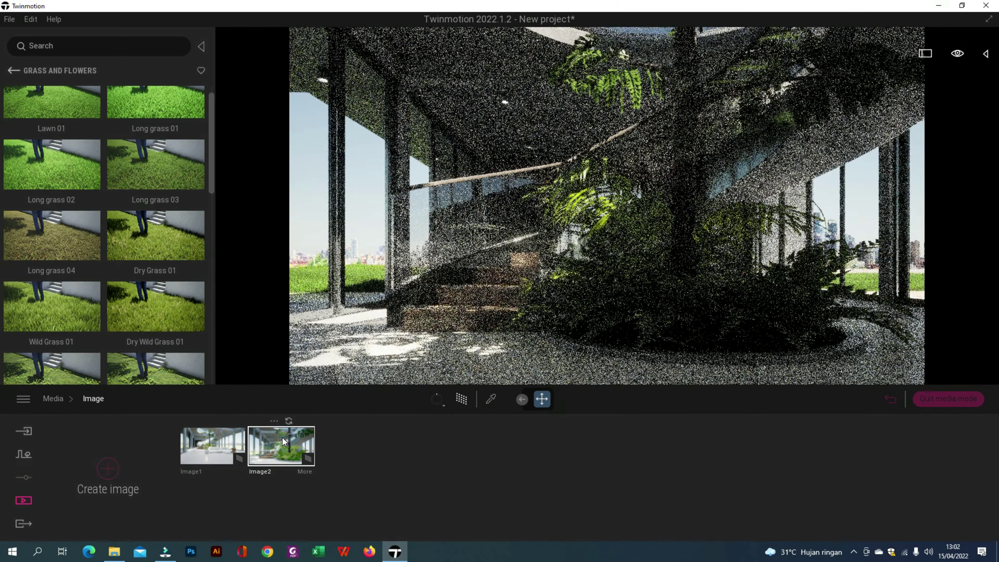
pyautogui.click(438, 398)
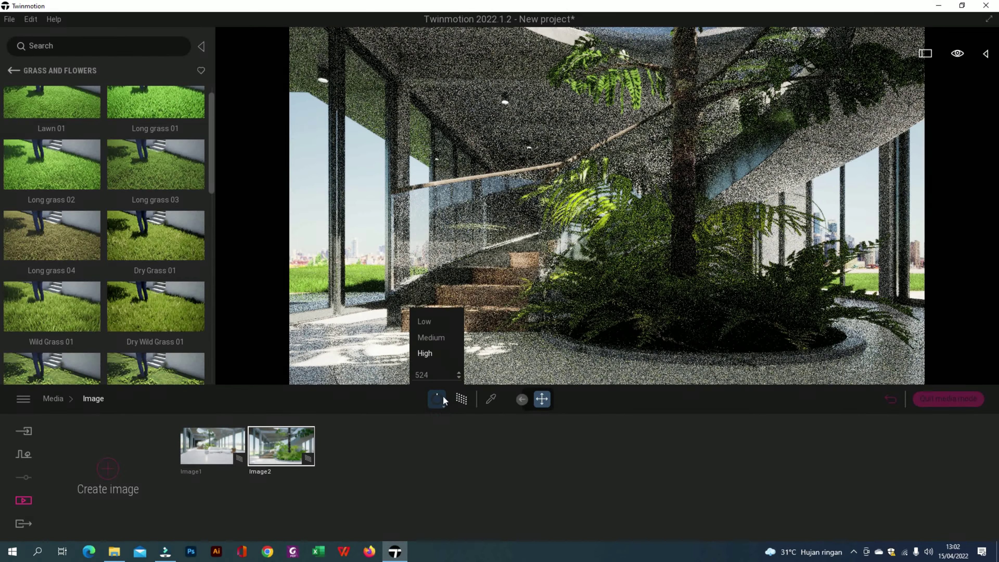
pyautogui.click(438, 337)
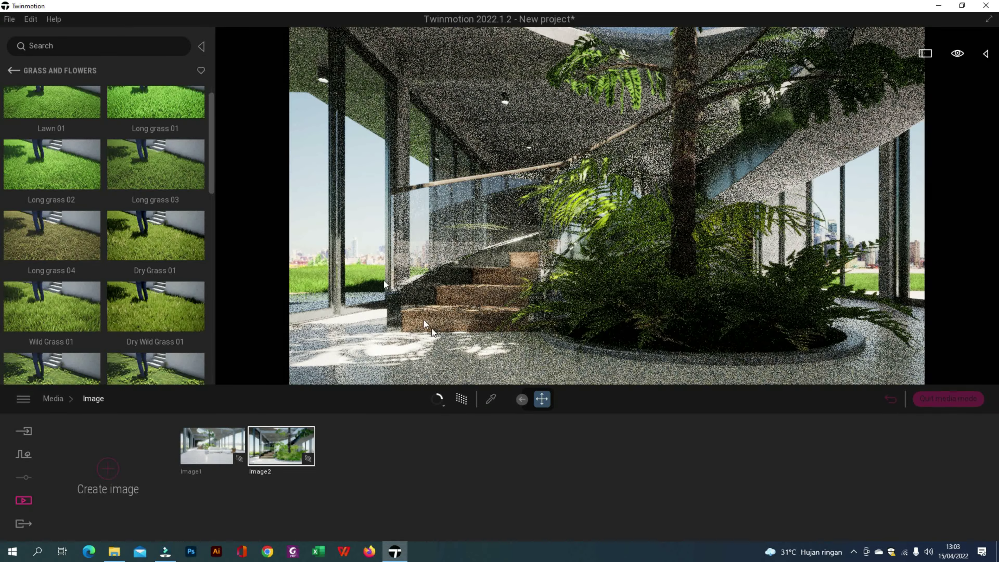
# Leave the saved image view, show the scene graph at the wooden pool deck and select Scatter vegetation 1 for erasing
pyautogui.click(14, 71)
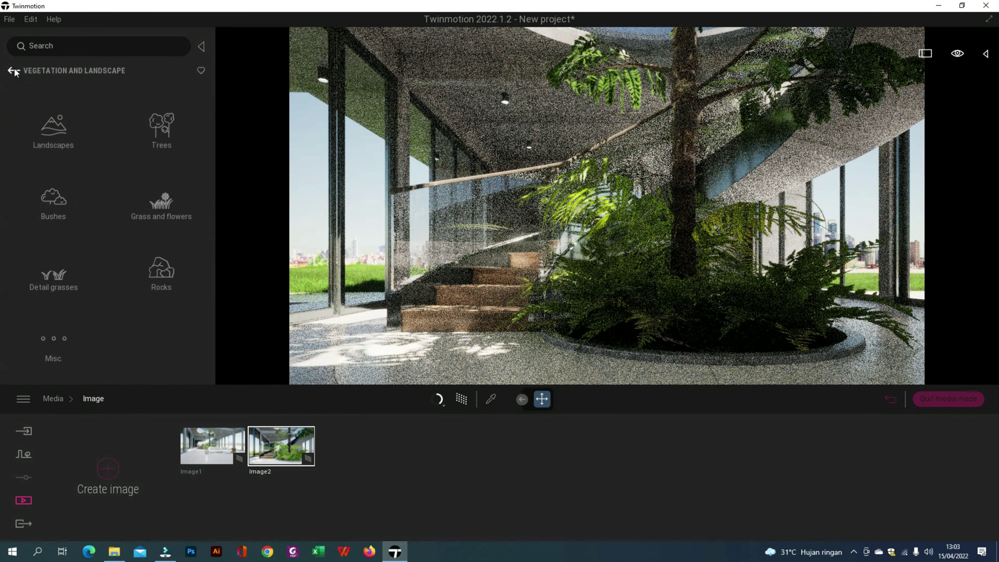
pyautogui.click(963, 396)
pyautogui.press('s')
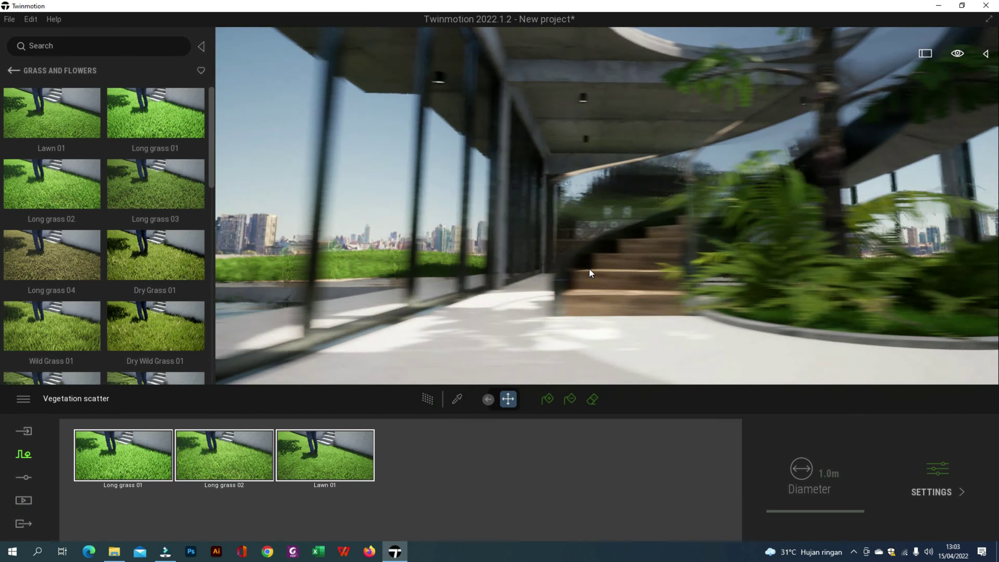
pyautogui.moveTo(588, 268); pyautogui.dragTo(396, 143, button='right')
pyautogui.press('w')
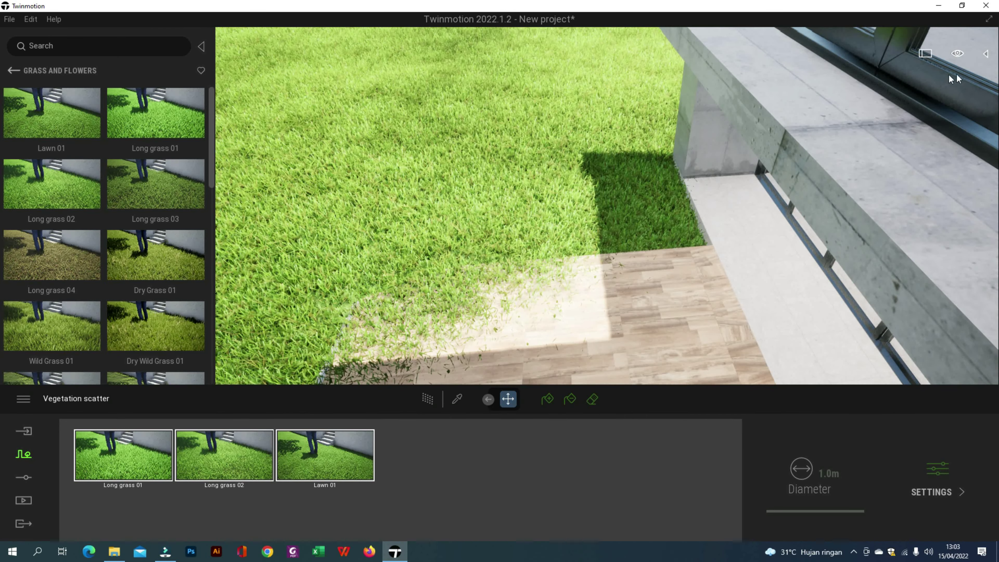
pyautogui.click(986, 54)
pyautogui.click(457, 268)
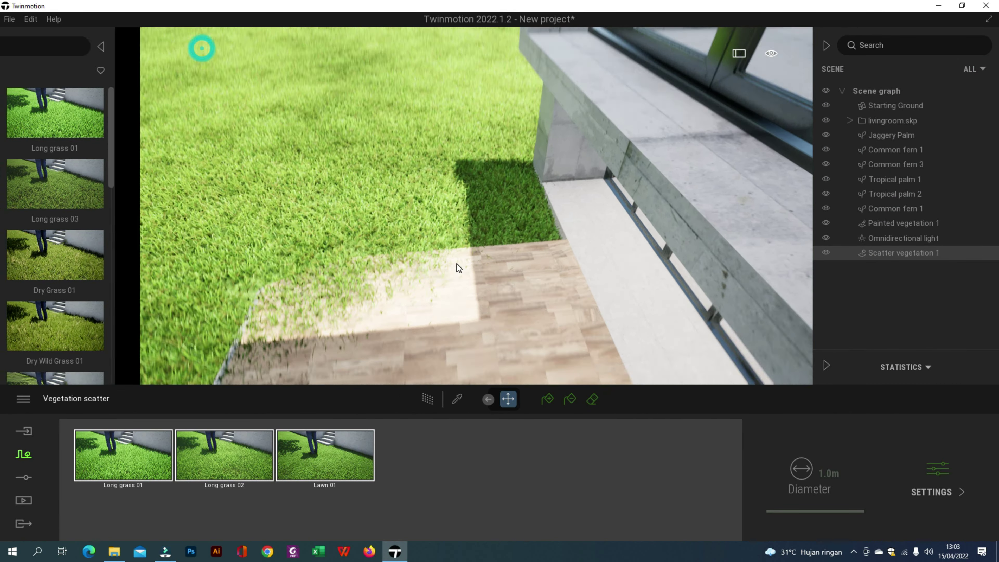
pyautogui.scroll(14, 875, 154)
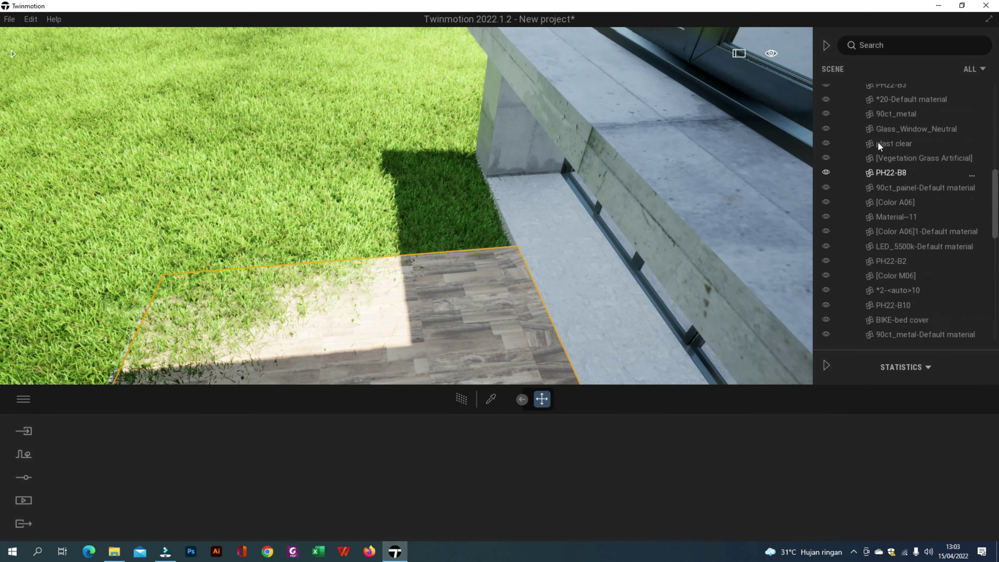
pyautogui.click(849, 122)
pyautogui.click(900, 253)
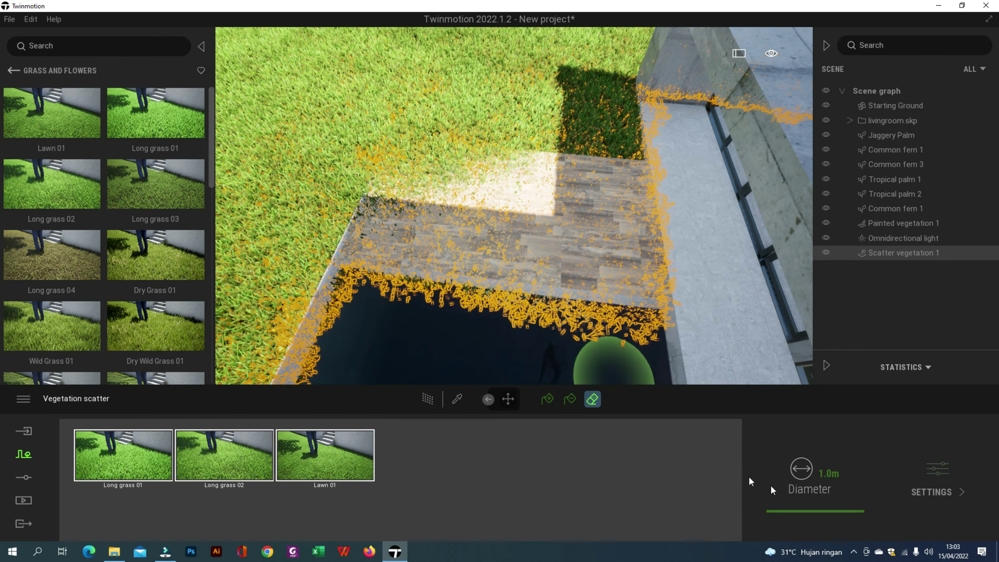
# Erase the stray grass from the middle of the wooden deck and reduce the eraser diameter to 0.3 m
pyautogui.moveTo(798, 511); pyautogui.dragTo(809, 512)
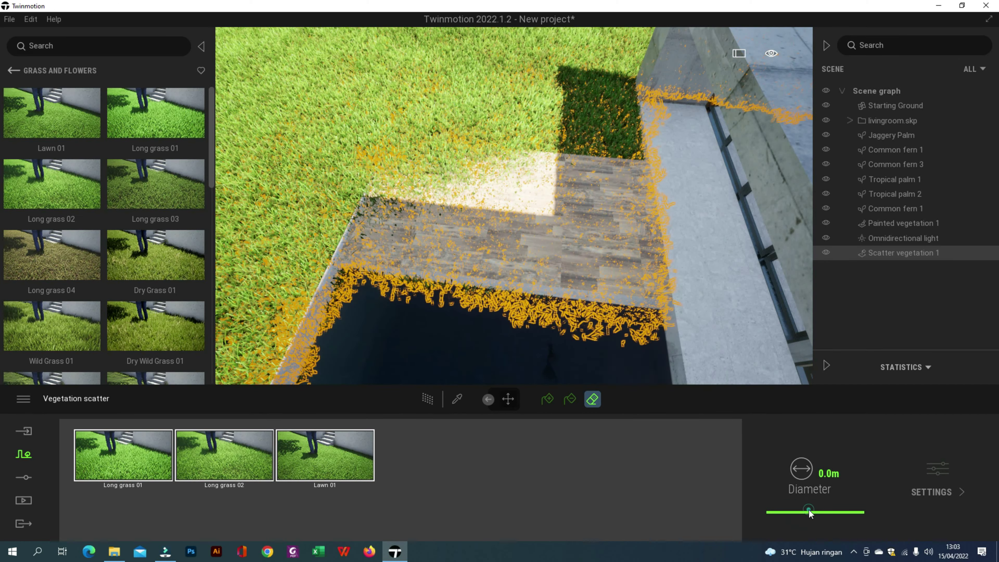
pyautogui.moveTo(590, 303)
pyautogui.mouseDown()
pyautogui.moveTo(560, 289)
pyautogui.moveTo(588, 233)
pyautogui.moveTo(470, 220)
pyautogui.moveTo(453, 240)
pyautogui.moveTo(469, 221)
pyautogui.moveTo(524, 226)
pyautogui.mouseUp()
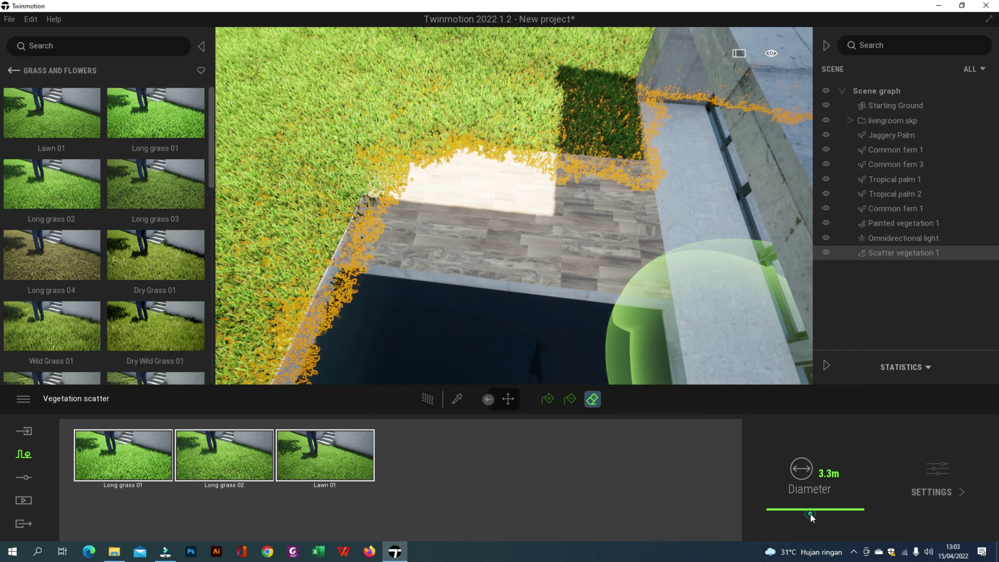
pyautogui.moveTo(811, 518); pyautogui.dragTo(807, 511)
pyautogui.scroll(5, 405, 193)
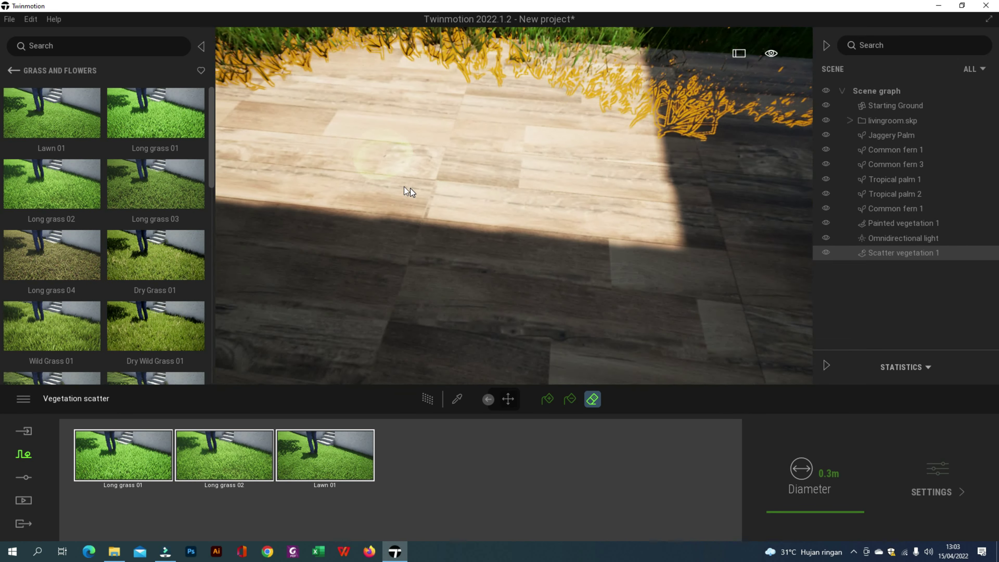
pyautogui.moveTo(410, 192); pyautogui.dragTo(396, 184, button='right')
pyautogui.moveTo(280, 223); pyautogui.dragTo(270, 228)
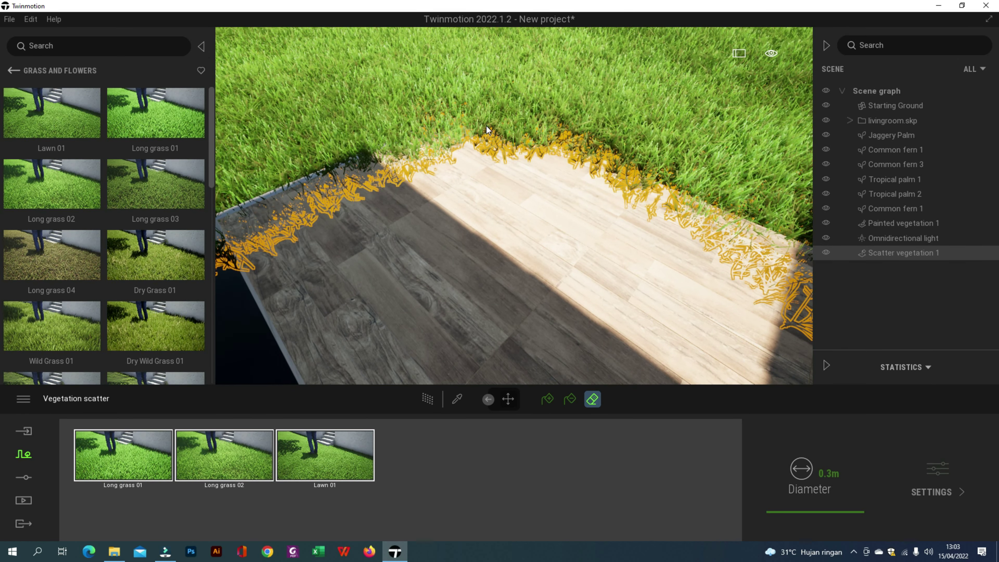
# Set the eraser diameter to 1.0 m and clear the grass along the wooden deck's lawn edges up to the pool corner
pyautogui.press('Return')
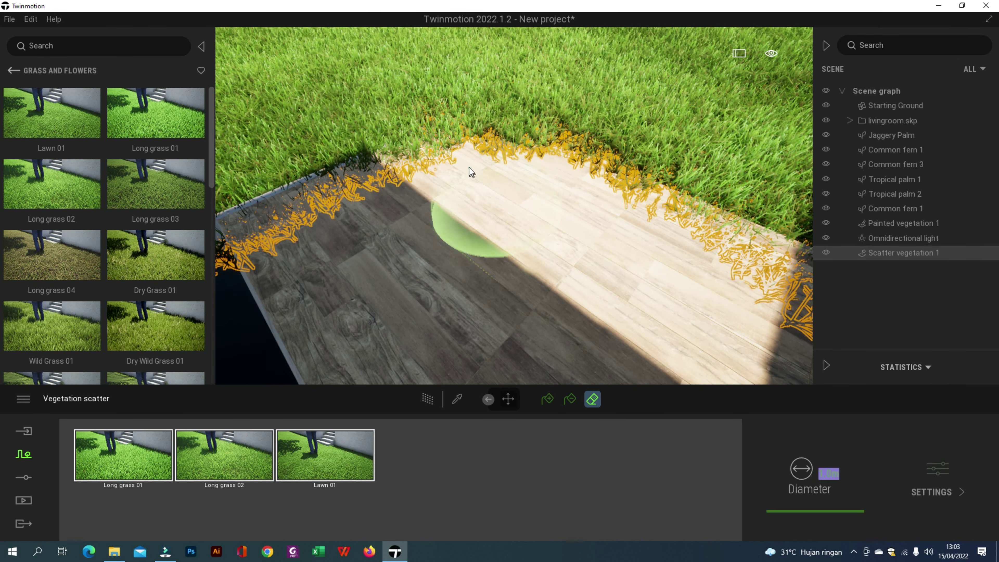
pyautogui.moveTo(468, 152)
pyautogui.mouseDown()
pyautogui.moveTo(413, 157)
pyautogui.moveTo(474, 133)
pyautogui.moveTo(382, 173)
pyautogui.mouseUp()
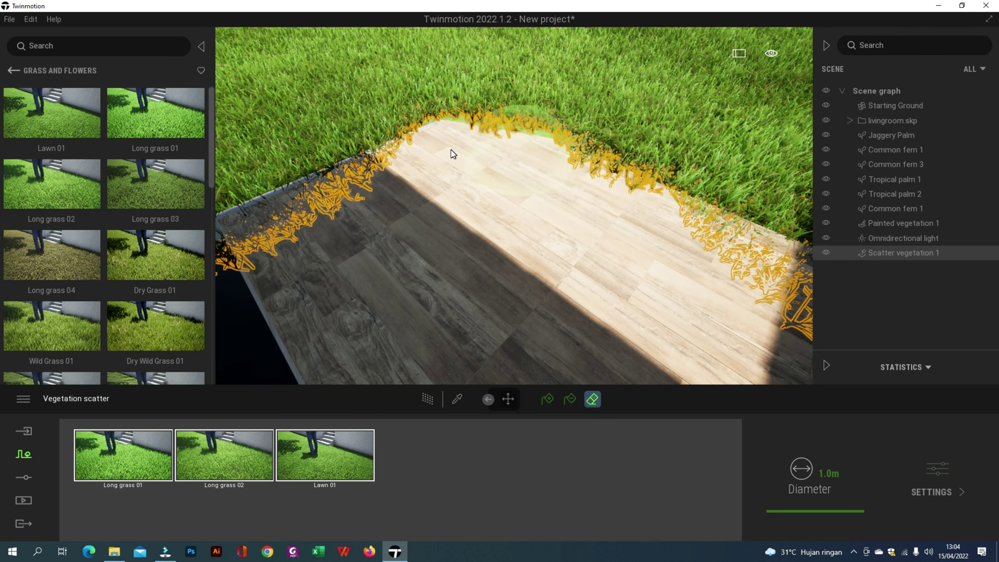
pyautogui.moveTo(615, 238); pyautogui.dragTo(517, 191, button='right')
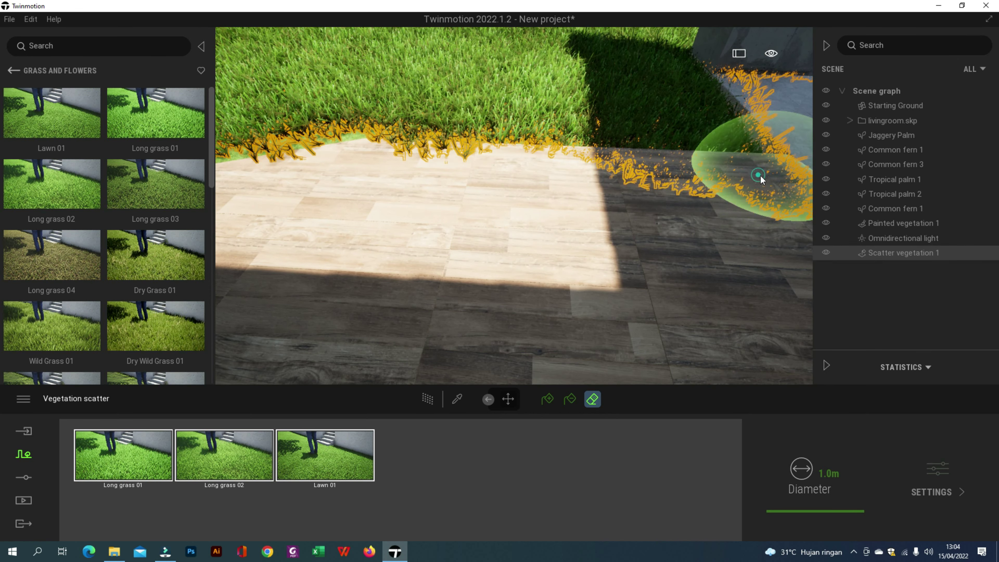
pyautogui.scroll(-5, 551, 224)
pyautogui.scroll(3, 417, 323)
pyautogui.moveTo(410, 335); pyautogui.dragTo(711, 188, button='right')
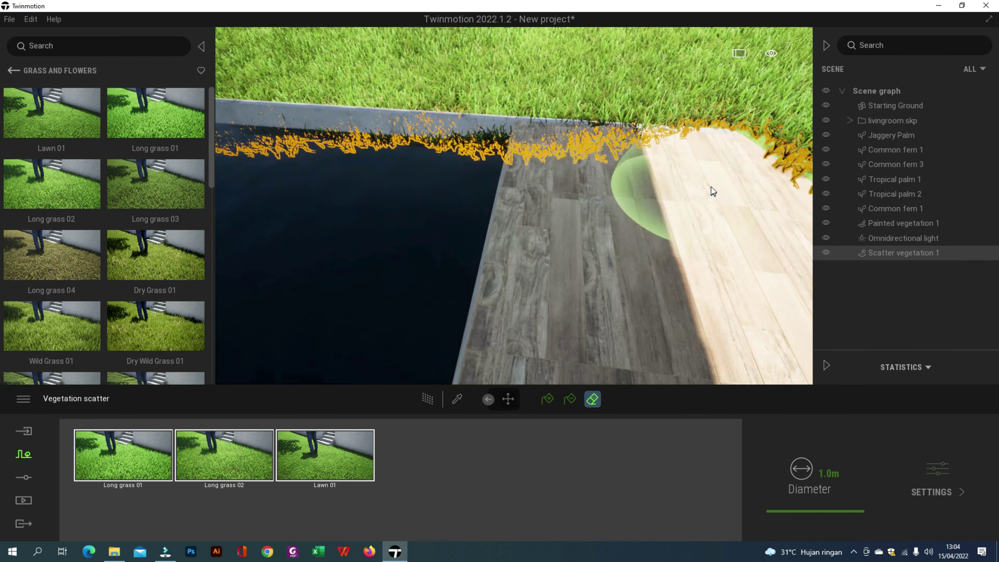
pyautogui.moveTo(645, 192)
pyautogui.mouseDown(button='middle')
pyautogui.moveTo(636, 251)
pyautogui.moveTo(586, 313)
pyautogui.mouseUp(button='middle')
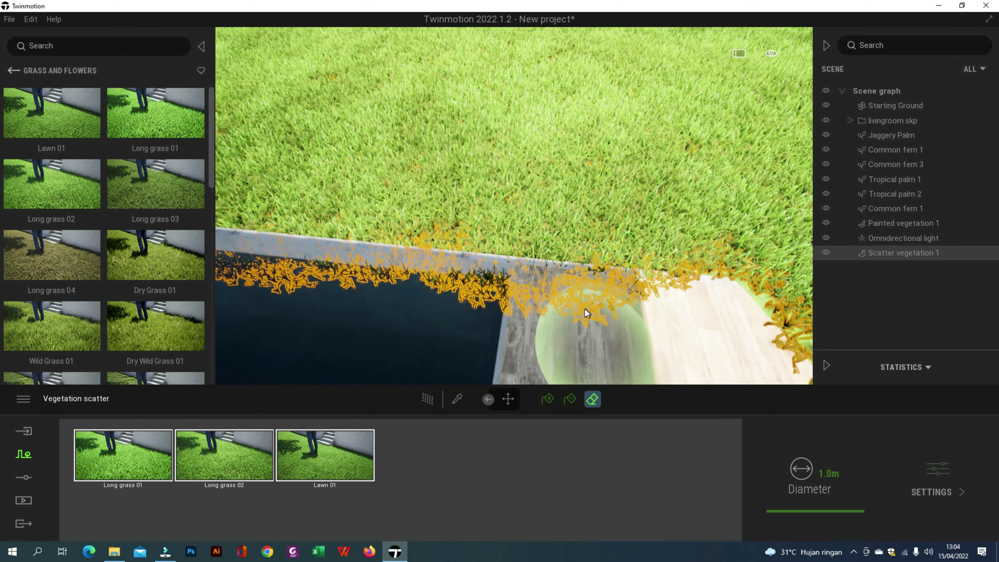
pyautogui.moveTo(586, 313); pyautogui.dragTo(637, 247, button='right')
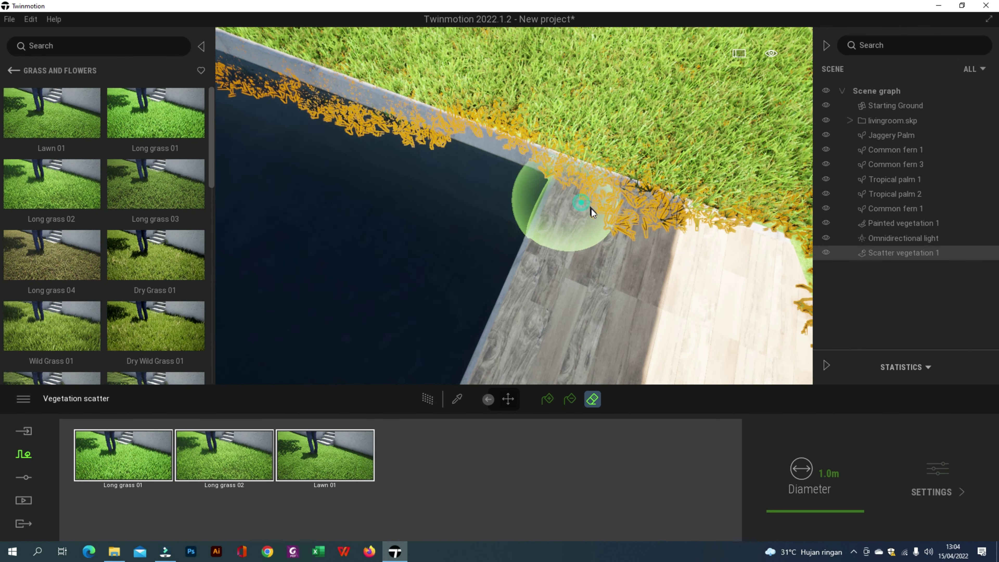
# Erase the stray grass around the terrace steps at the far end of the pool
pyautogui.moveTo(682, 183)
pyautogui.mouseDown(button='right')
pyautogui.moveTo(564, 139)
pyautogui.moveTo(522, 150)
pyautogui.mouseUp(button='right')
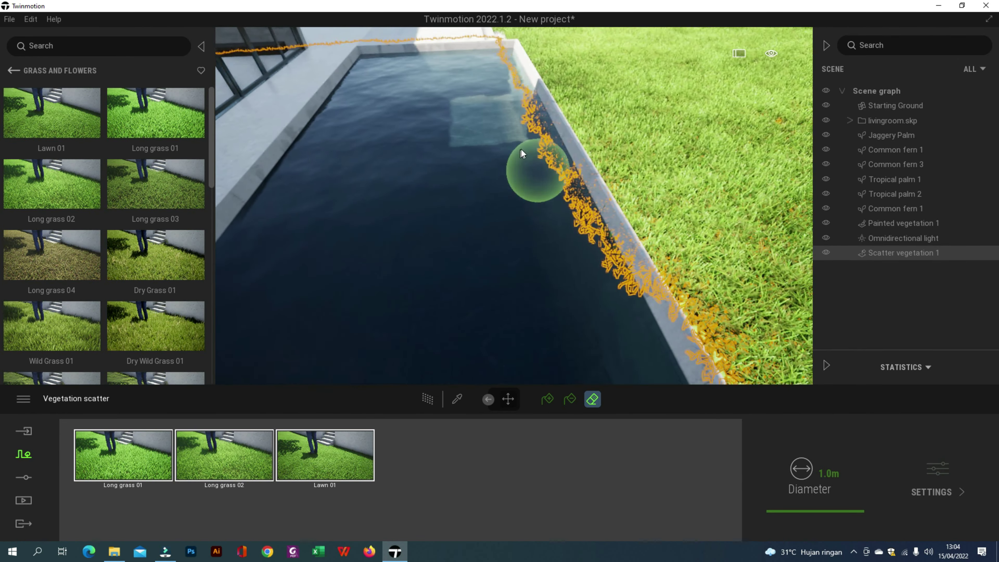
pyautogui.moveTo(522, 150); pyautogui.dragTo(539, 302, button='middle')
pyautogui.scroll(5, 485, 142)
pyautogui.moveTo(484, 144); pyautogui.dragTo(496, 211, button='middle')
pyautogui.moveTo(486, 163)
pyautogui.mouseDown(button='right')
pyautogui.moveTo(462, 274)
pyautogui.moveTo(486, 250)
pyautogui.moveTo(512, 255)
pyautogui.mouseUp(button='right')
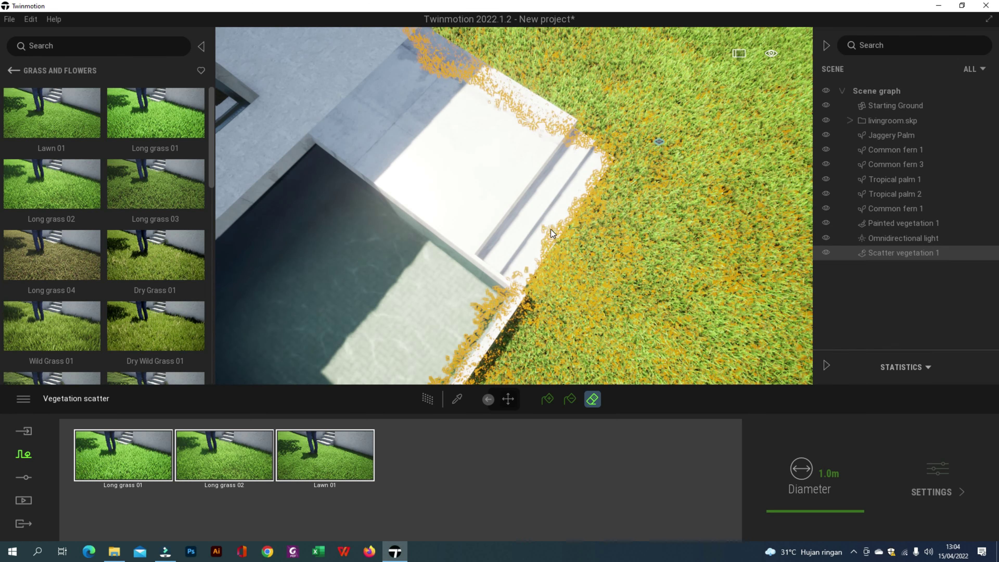
# Erase the grass spilling over the pool's lawn-side edge, starting from the corner by the steps
pyautogui.moveTo(463, 316); pyautogui.dragTo(353, 204, button='right')
pyautogui.moveTo(357, 163)
pyautogui.mouseDown()
pyautogui.moveTo(729, 221)
pyautogui.moveTo(424, 169)
pyautogui.mouseUp()
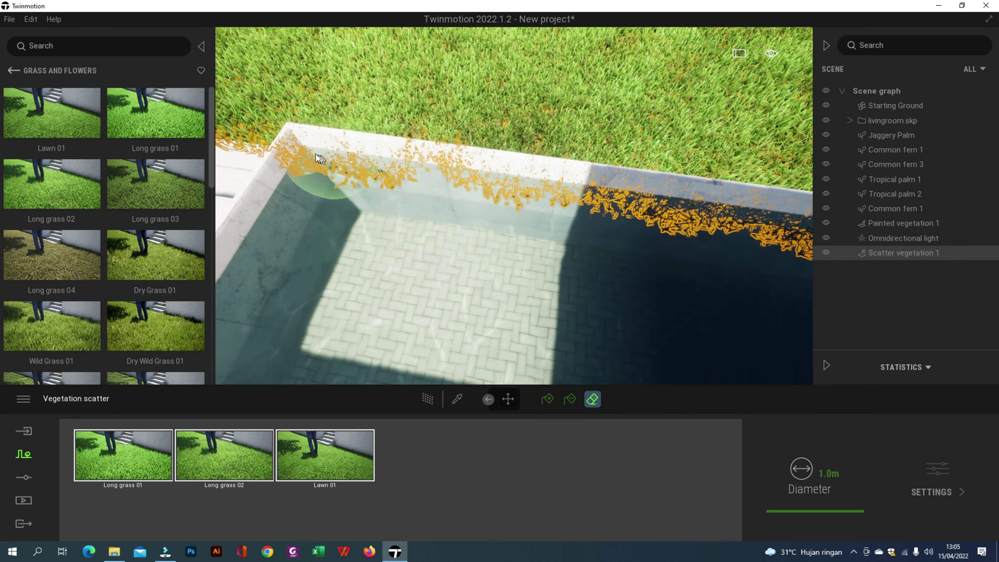
pyautogui.scroll(3, 331, 170)
pyautogui.moveTo(331, 171)
pyautogui.mouseDown(button='right')
pyautogui.moveTo(282, 113)
pyautogui.moveTo(410, 158)
pyautogui.moveTo(368, 96)
pyautogui.mouseUp(button='right')
pyautogui.moveTo(368, 96)
pyautogui.mouseDown()
pyautogui.moveTo(387, 81)
pyautogui.moveTo(419, 87)
pyautogui.mouseUp()
pyautogui.moveTo(419, 88)
pyautogui.mouseDown(button='right')
pyautogui.moveTo(407, 44)
pyautogui.moveTo(413, 89)
pyautogui.moveTo(401, 57)
pyautogui.moveTo(401, 76)
pyautogui.moveTo(386, 74)
pyautogui.moveTo(401, 33)
pyautogui.moveTo(391, 47)
pyautogui.mouseUp(button='right')
pyautogui.scroll(3, 359, 103)
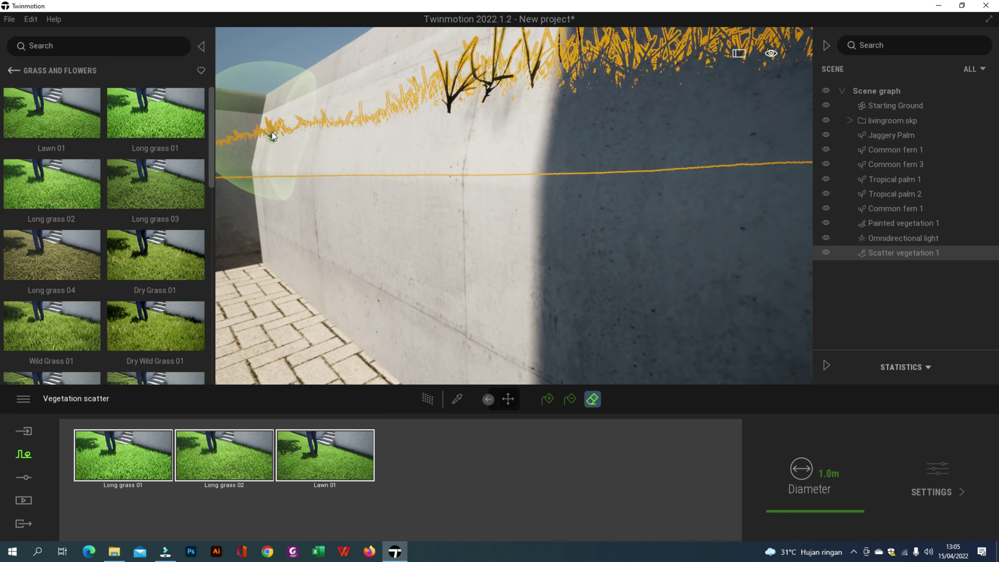
# Set the eraser diameter to 2.0 m and remove the remaining grass sticking through the pool's inner wall
pyautogui.click(827, 474)
pyautogui.write('2')
pyautogui.press('Return')
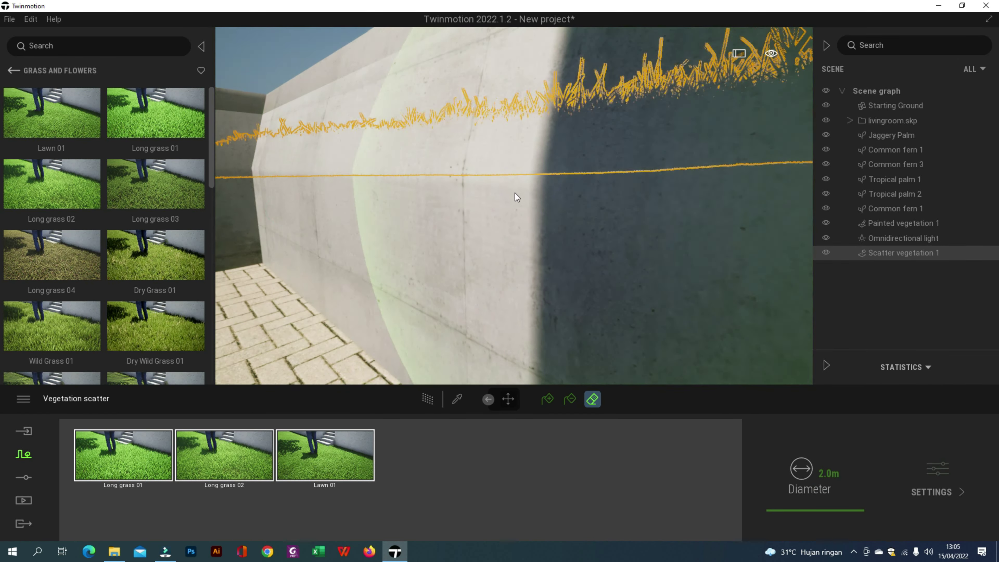
pyautogui.scroll(-3, 481, 213)
pyautogui.moveTo(544, 215); pyautogui.dragTo(566, 217, button='right')
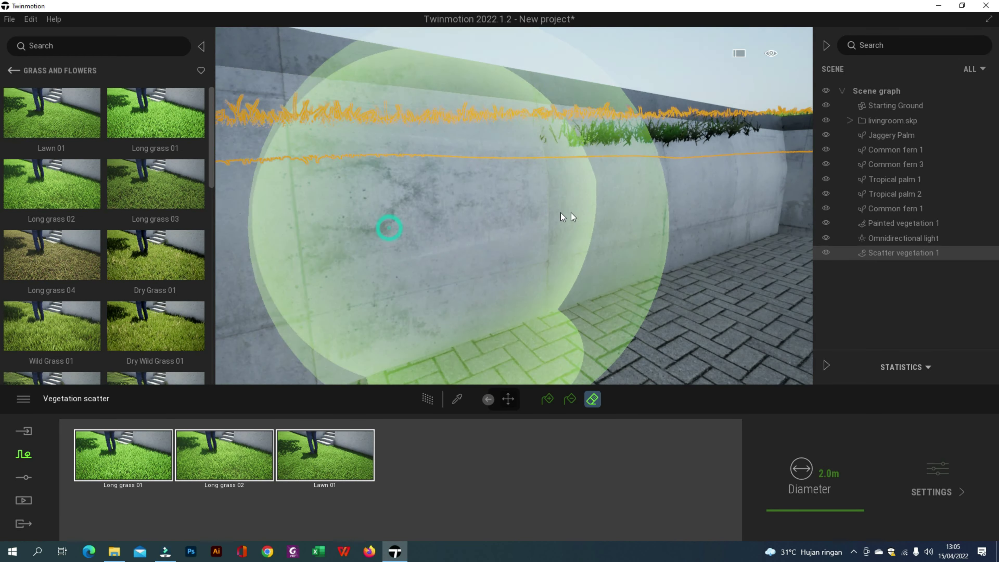
pyautogui.moveTo(567, 217); pyautogui.dragTo(737, 198)
pyautogui.press('e')
pyautogui.moveTo(582, 214); pyautogui.dragTo(549, 208, button='right')
# Review the path-traced preview of Image1 and quit media mode
pyautogui.click(24, 501)
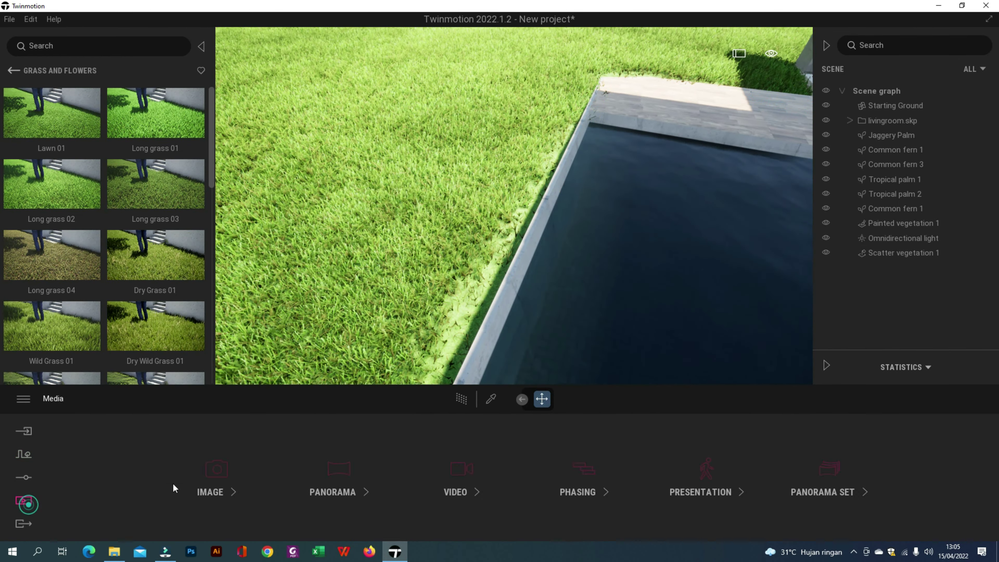
pyautogui.click(196, 484)
pyautogui.click(209, 444)
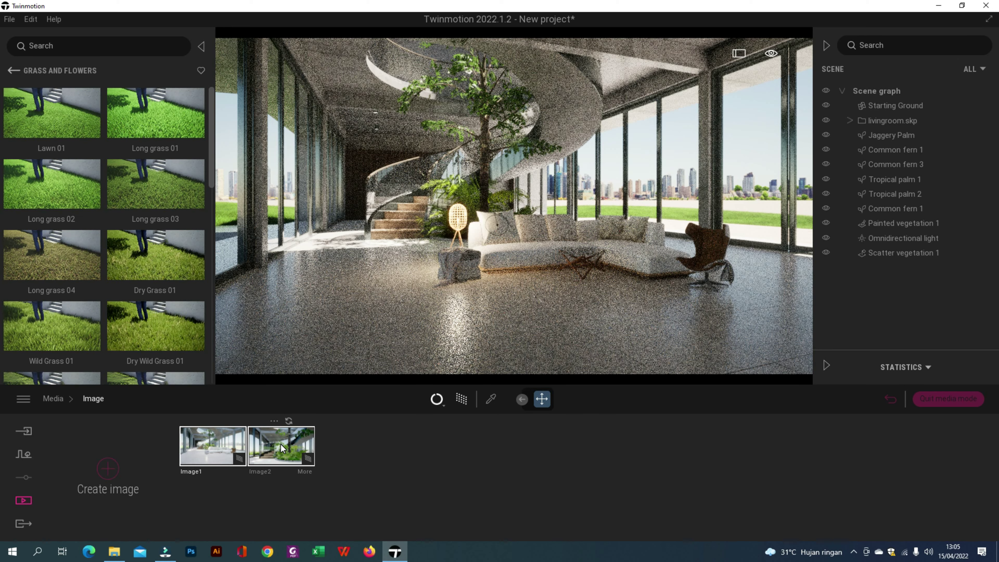
pyautogui.click(925, 401)
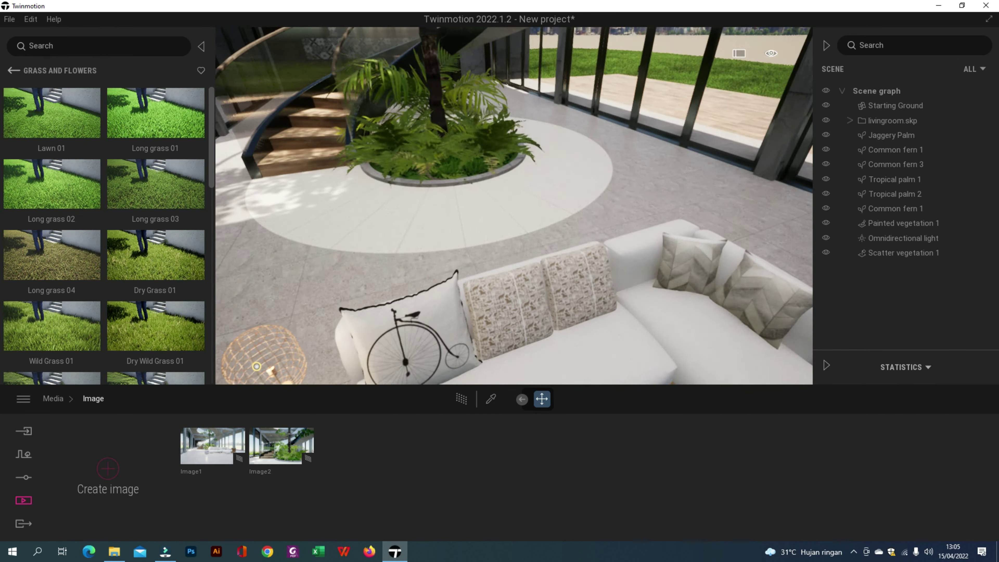
# Inspect the wire-shade floor lamp beside the sofa up close by selecting its parts
pyautogui.click(359, 258)
pyautogui.doubleClick(360, 260)
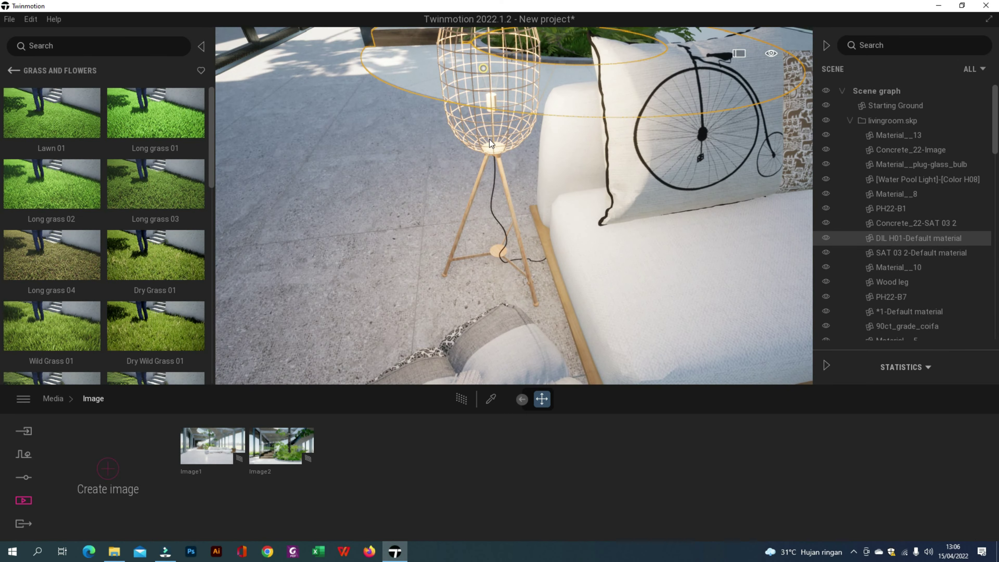
pyautogui.click(491, 140)
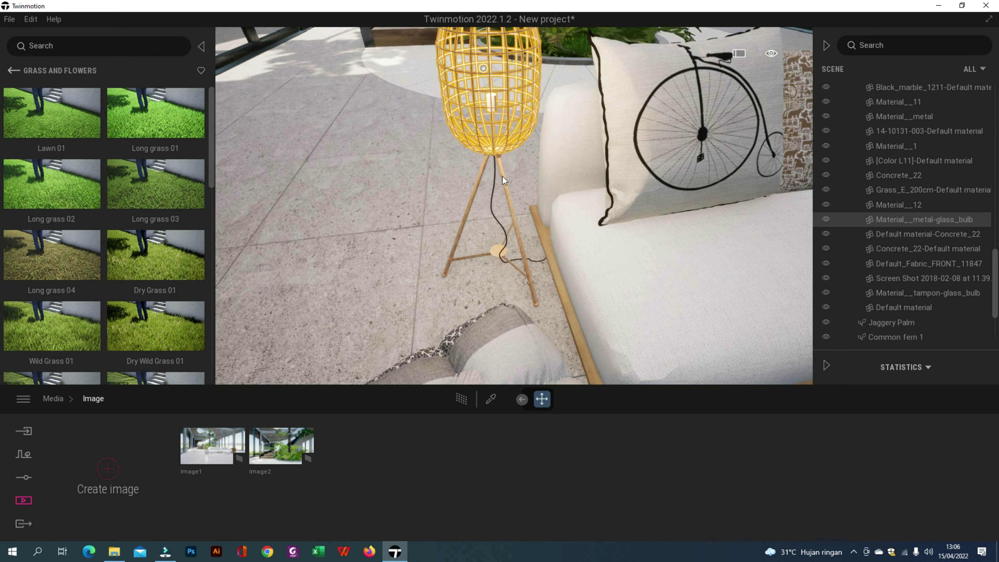
pyautogui.click(503, 177)
pyautogui.moveTo(491, 120); pyautogui.dragTo(486, 152, button='middle')
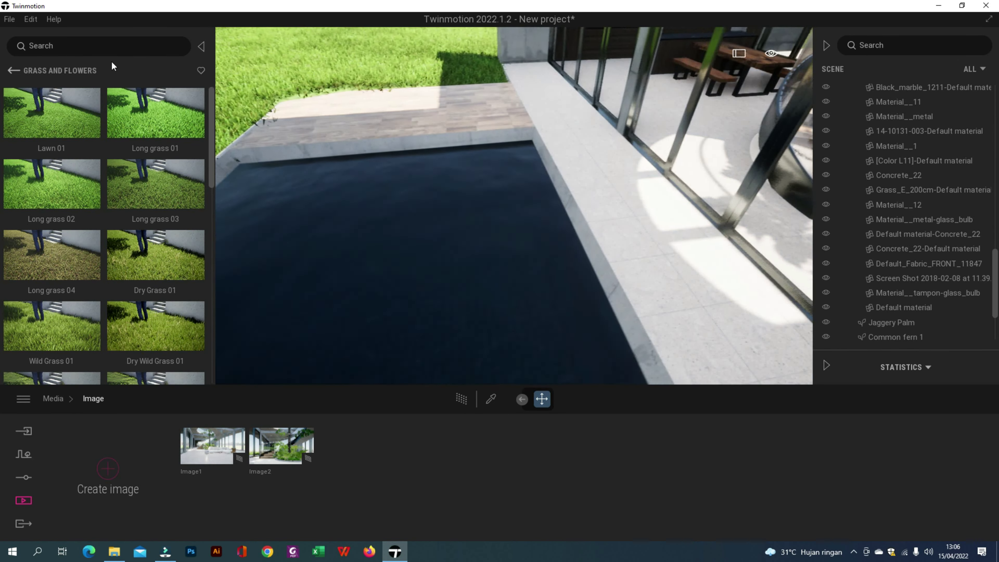
# Place a Vixen ottoman from the living room sofas library on the wooden deck at the pool's end
pyautogui.click(14, 70)
pyautogui.click(14, 70)
pyautogui.click(51, 195)
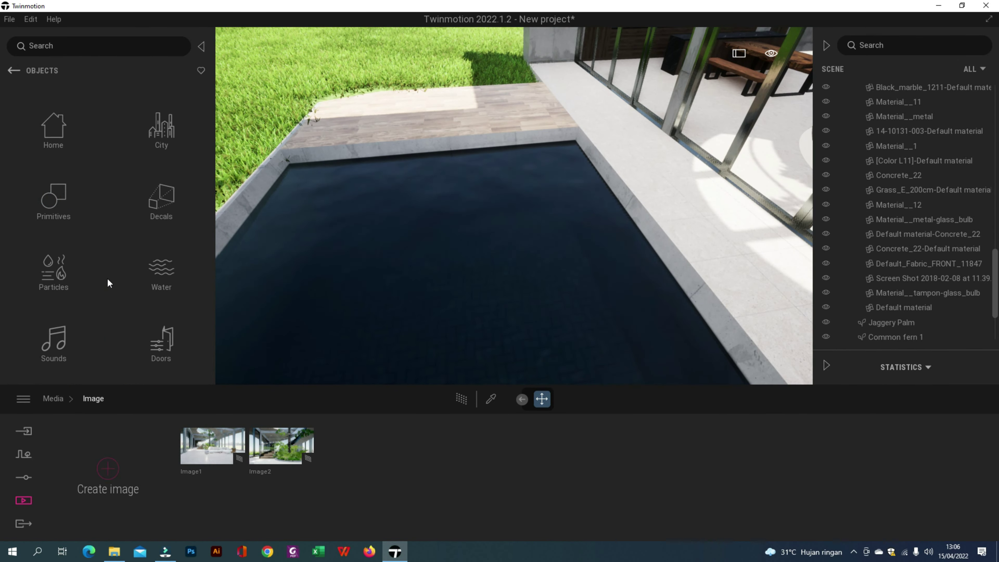
pyautogui.click(55, 131)
pyautogui.click(49, 123)
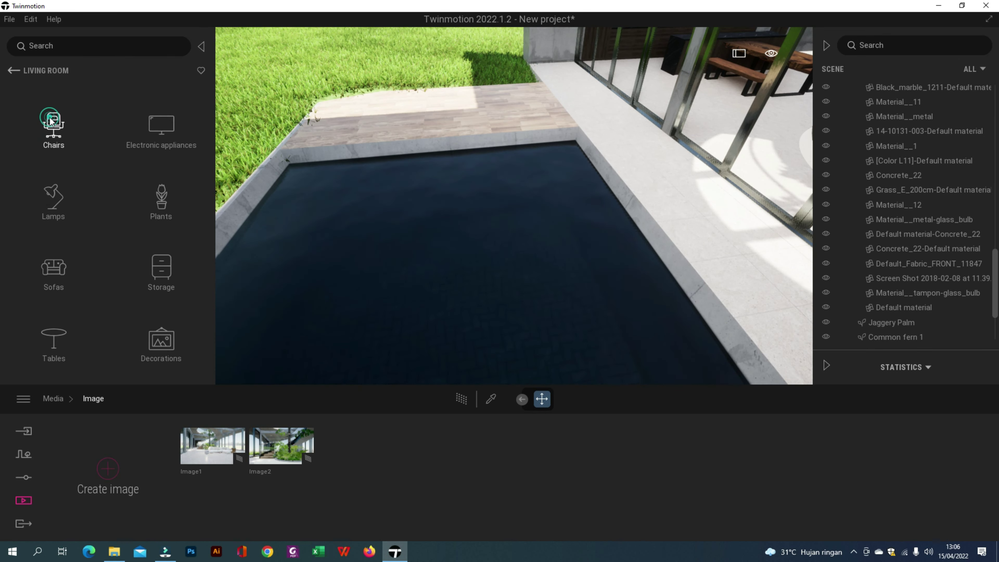
pyautogui.click(112, 276)
pyautogui.scroll(-6, 125, 219)
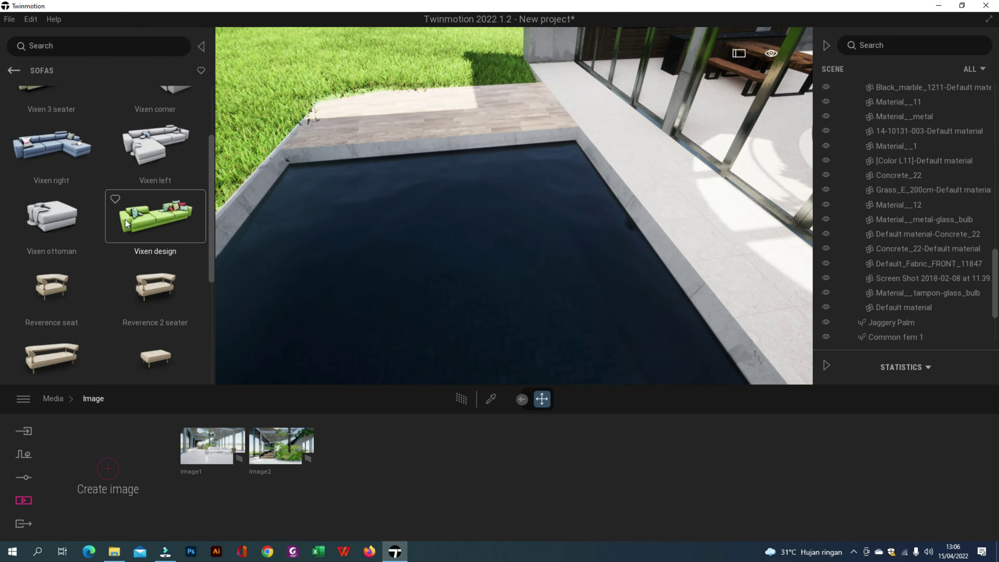
pyautogui.scroll(3, 118, 238)
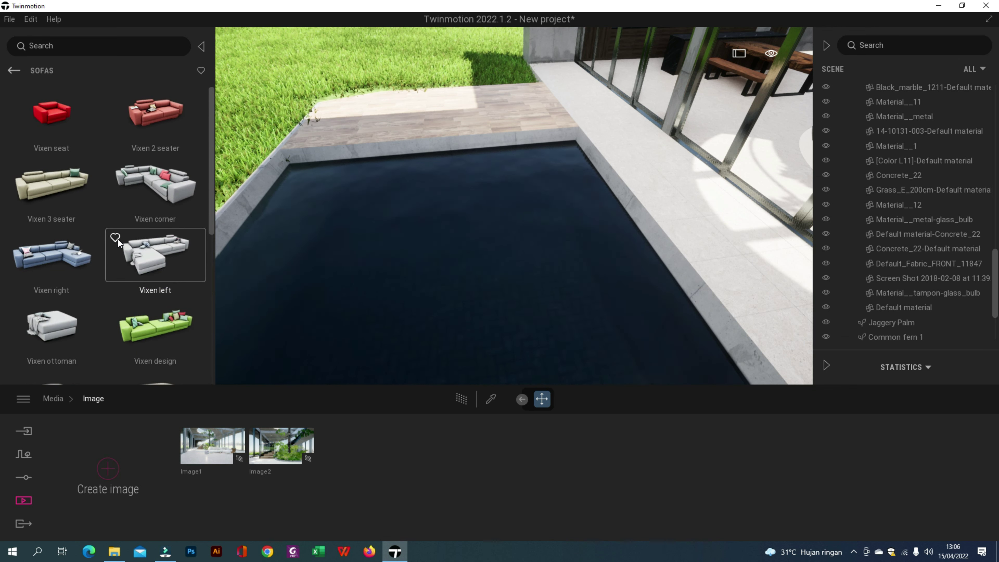
pyautogui.moveTo(456, 123); pyautogui.dragTo(513, 106)
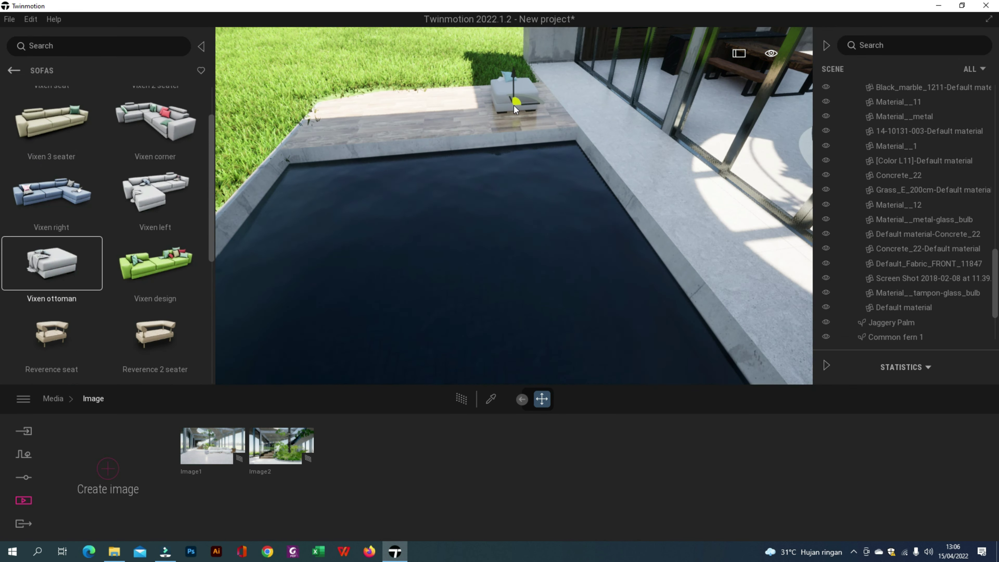
# Place a Vixen seat beside the ottoman on the deck and recolor its red fabric to light grey ABA5A4
pyautogui.scroll(2, 67, 217)
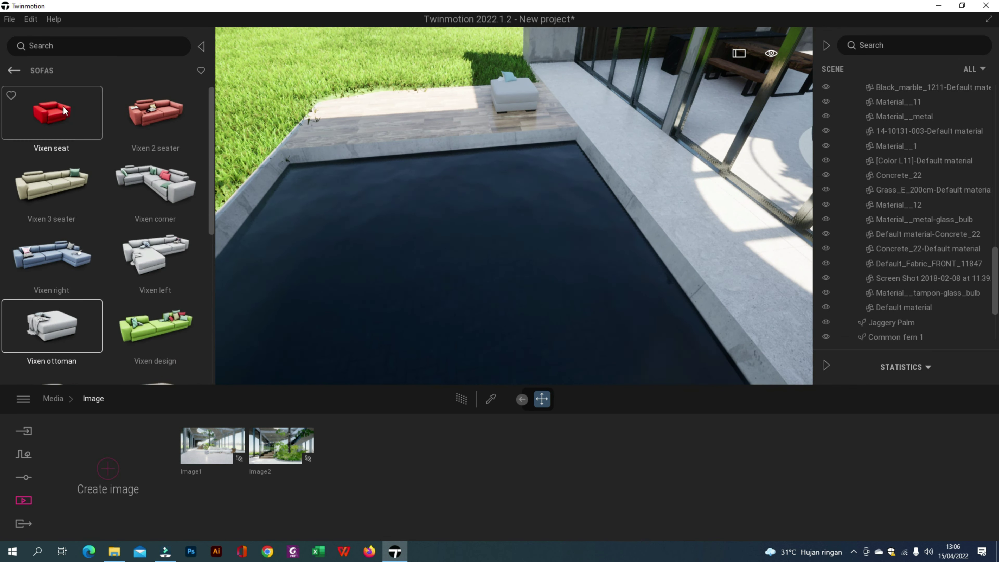
pyautogui.moveTo(52, 112); pyautogui.dragTo(508, 123)
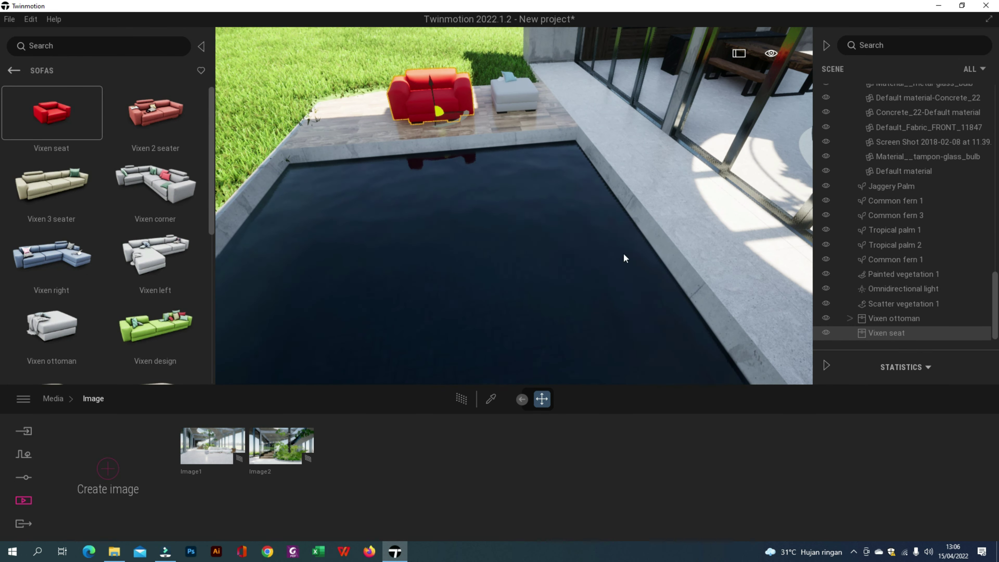
pyautogui.click(420, 91)
pyautogui.click(427, 472)
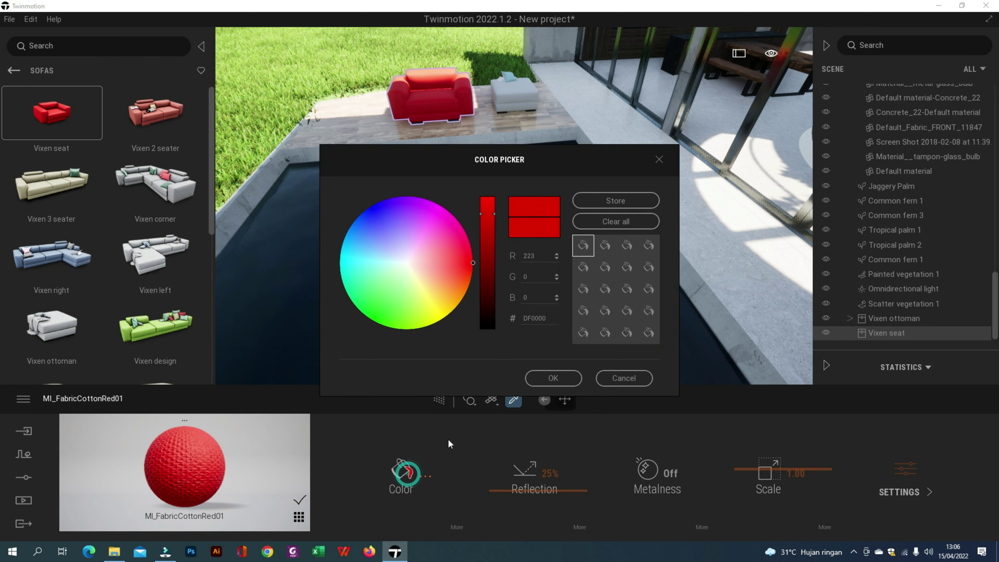
pyautogui.moveTo(455, 266)
pyautogui.mouseDown()
pyautogui.moveTo(417, 261)
pyautogui.moveTo(430, 242)
pyautogui.moveTo(410, 266)
pyautogui.mouseUp()
pyautogui.click(485, 240)
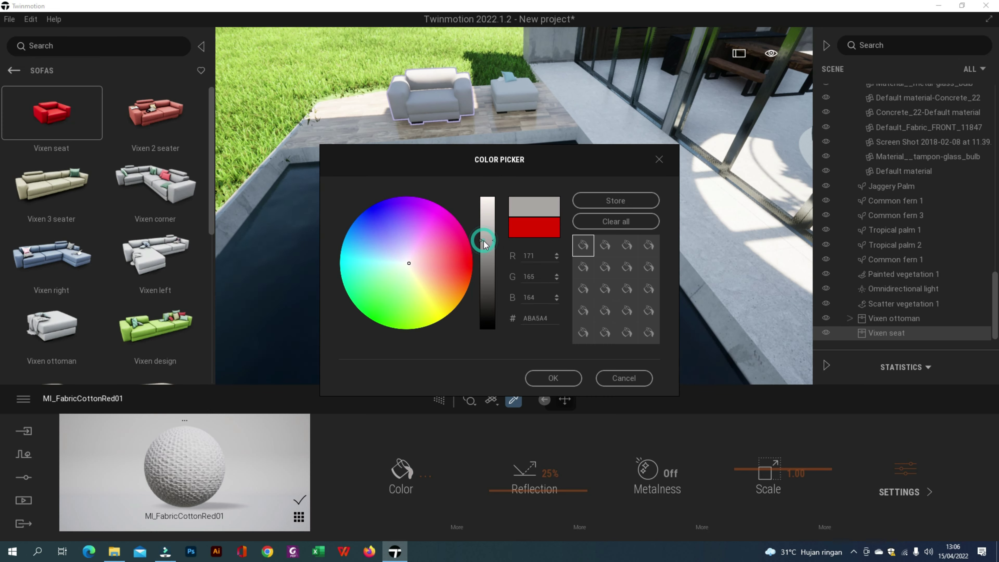
pyautogui.click(556, 386)
# Copy the ottoman fabric's color code BBBBBB and apply it to the Vixen seat's fabric
pyautogui.moveTo(375, 225); pyautogui.dragTo(490, 171, button='right')
pyautogui.scroll(5, 455, 190)
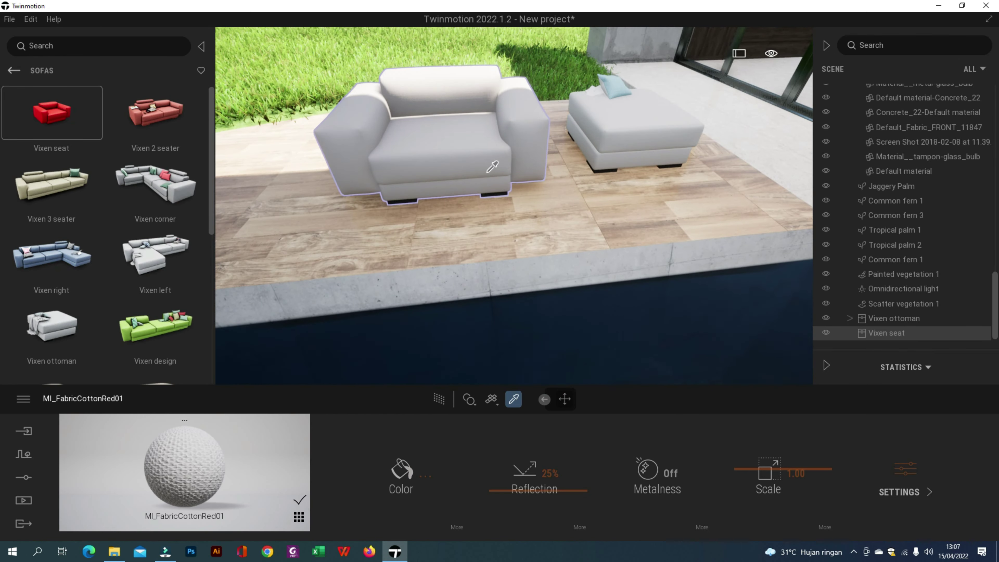
pyautogui.click(611, 119)
pyautogui.click(426, 476)
pyautogui.click(551, 319)
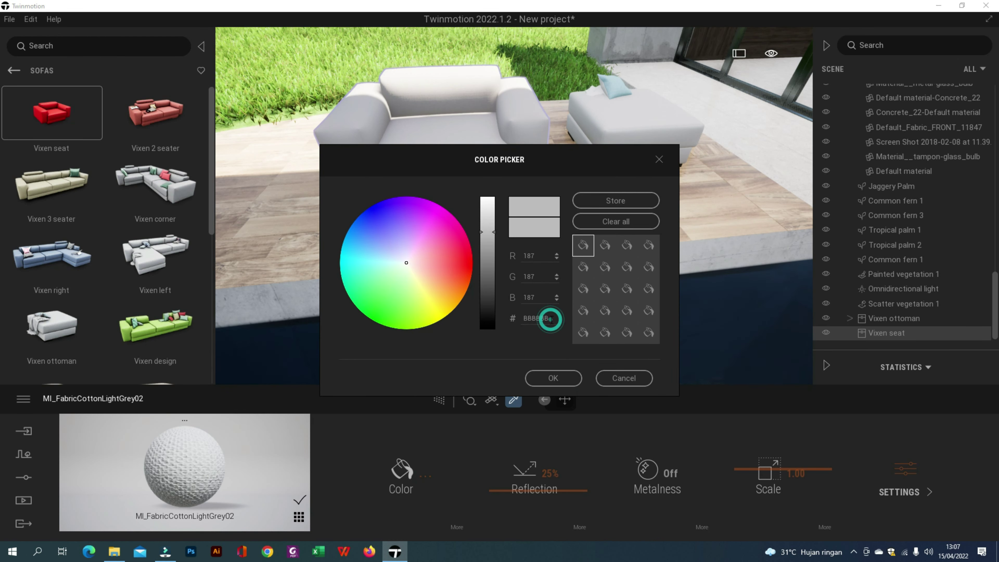
pyautogui.doubleClick(551, 319)
pyautogui.click(553, 378)
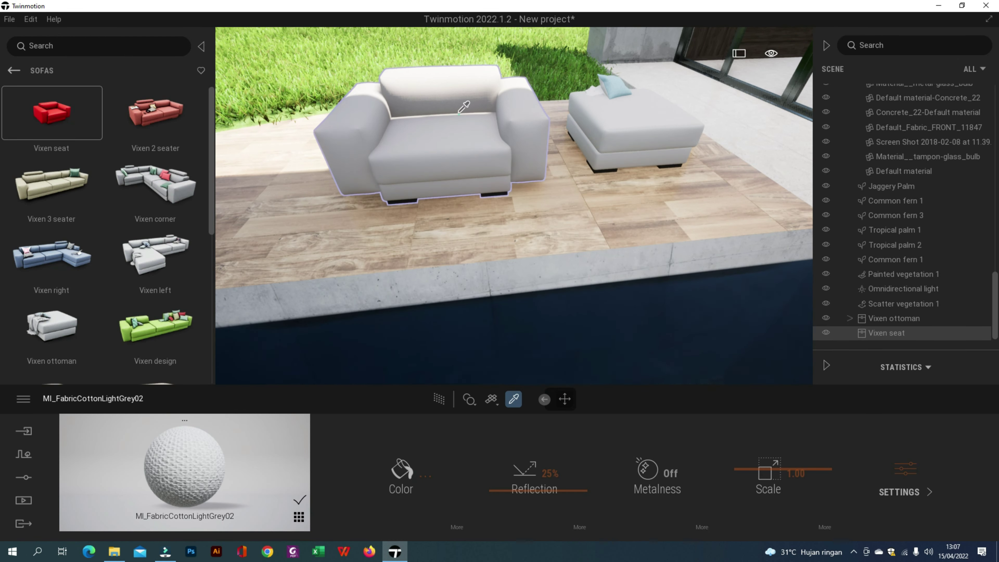
pyautogui.click(425, 476)
pyautogui.doubleClick(540, 318)
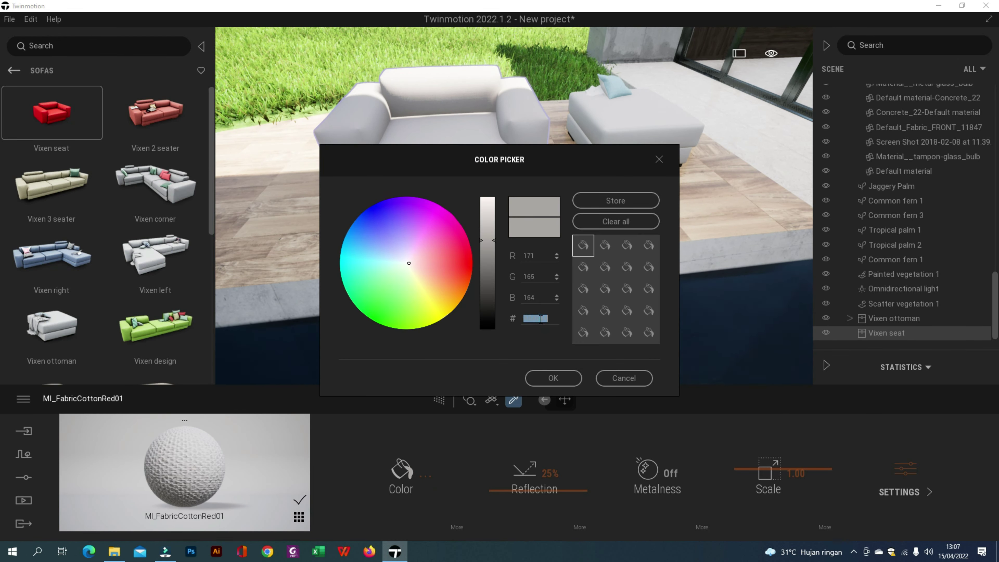
pyautogui.click(553, 377)
# Move the Vixen seat farther from the ottoman on the deck and adjust the ottoman's position
pyautogui.click(471, 247)
pyautogui.click(435, 174)
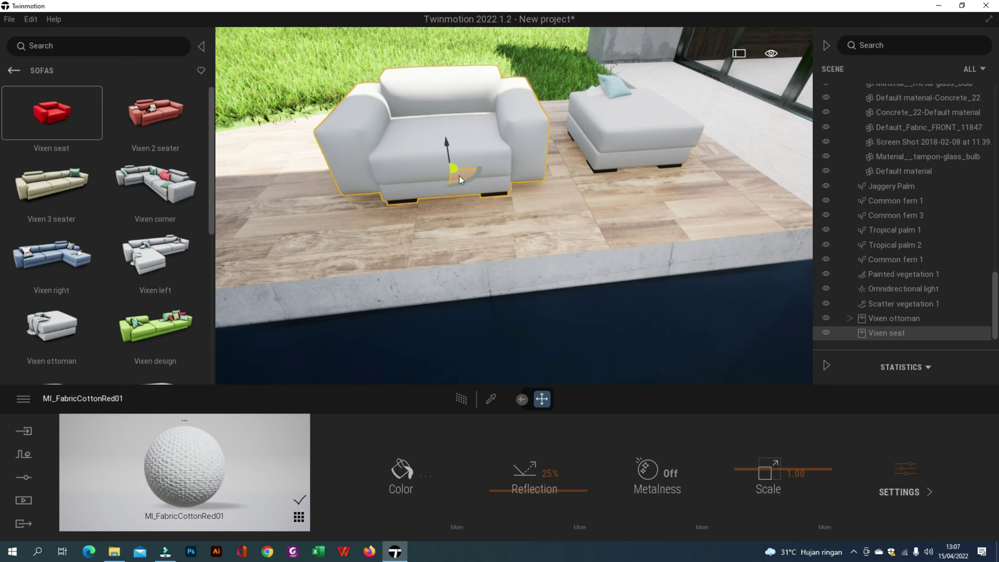
pyautogui.moveTo(464, 169); pyautogui.dragTo(433, 181)
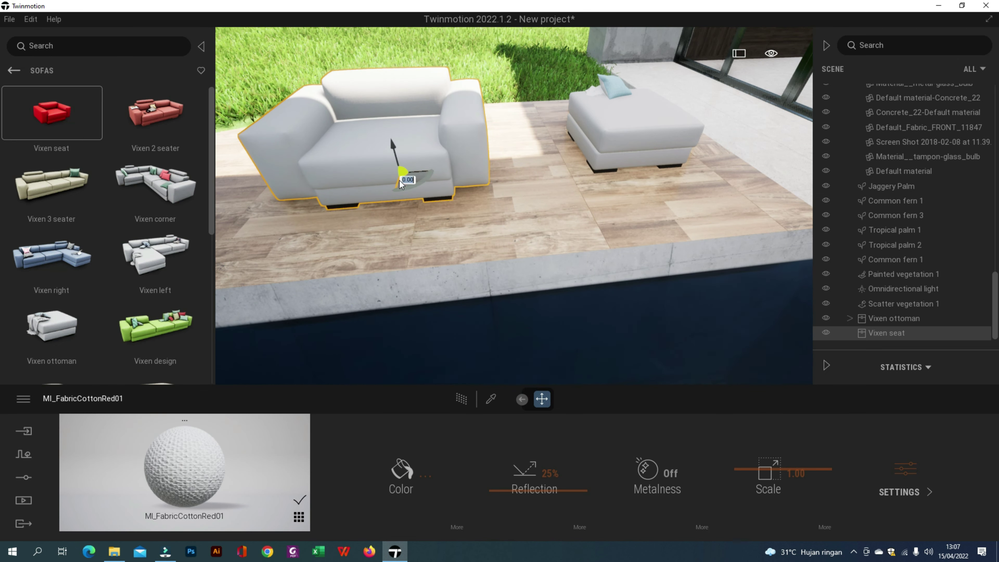
pyautogui.press('a')
pyautogui.click(767, 136)
pyautogui.moveTo(775, 157); pyautogui.dragTo(801, 166)
# Examine the materials of the wooden deck, terrace floor, paving beneath the pool water and pool wall with the material picker
pyautogui.click(491, 399)
pyautogui.click(459, 280)
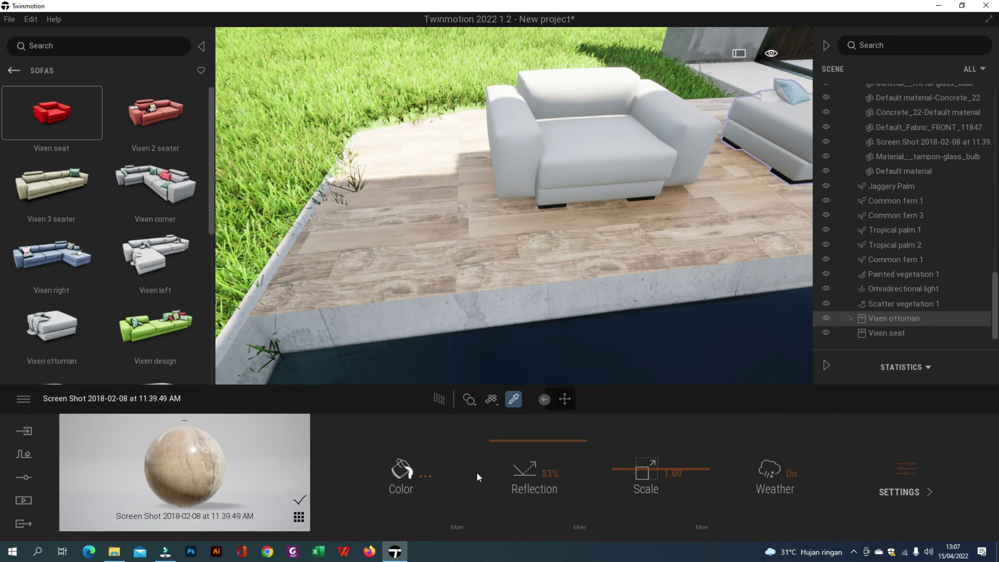
pyautogui.scroll(-5, 448, 345)
pyautogui.moveTo(448, 345); pyautogui.dragTo(452, 321, button='right')
pyautogui.click(613, 132)
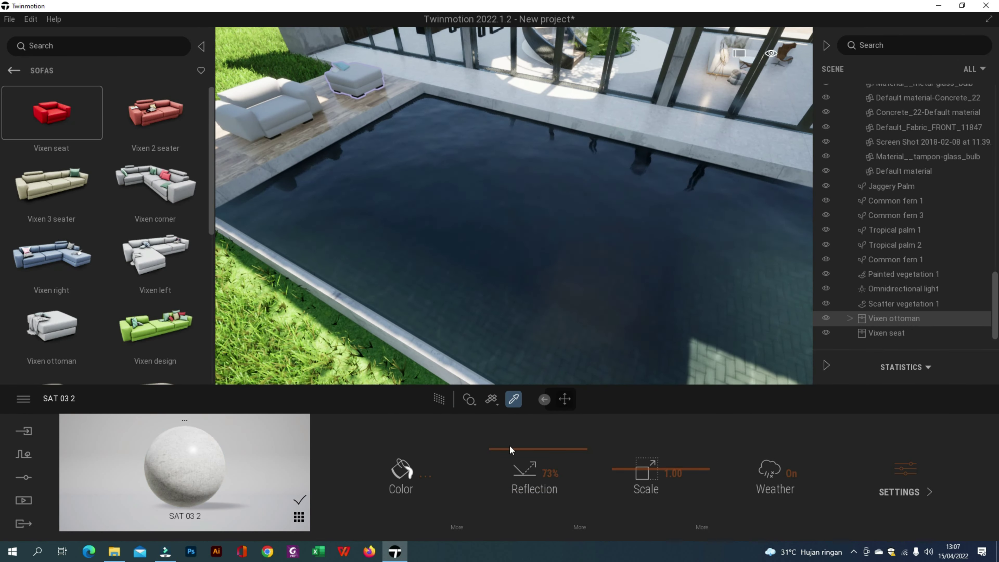
pyautogui.scroll(10, 501, 255)
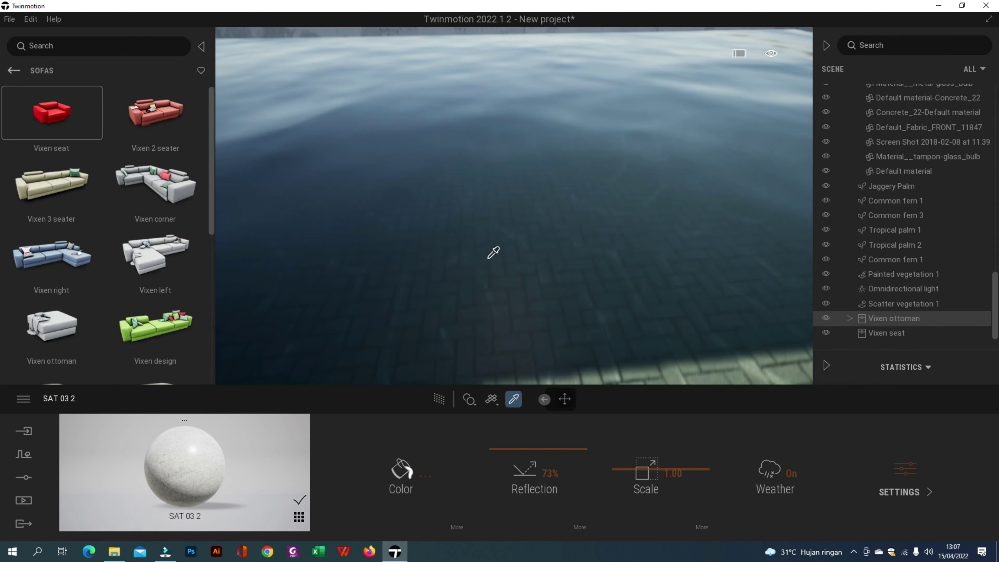
pyautogui.click(484, 248)
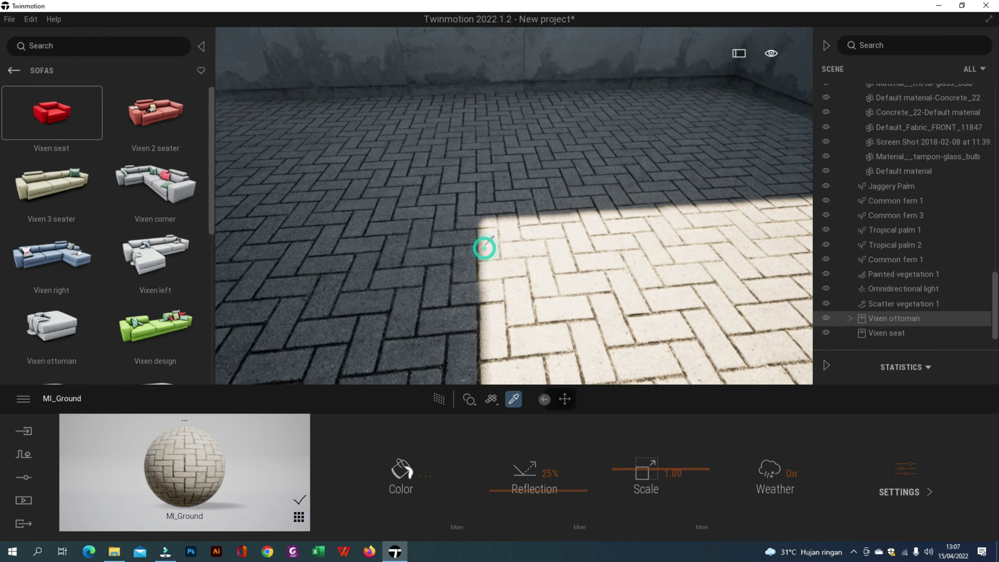
pyautogui.click(14, 71)
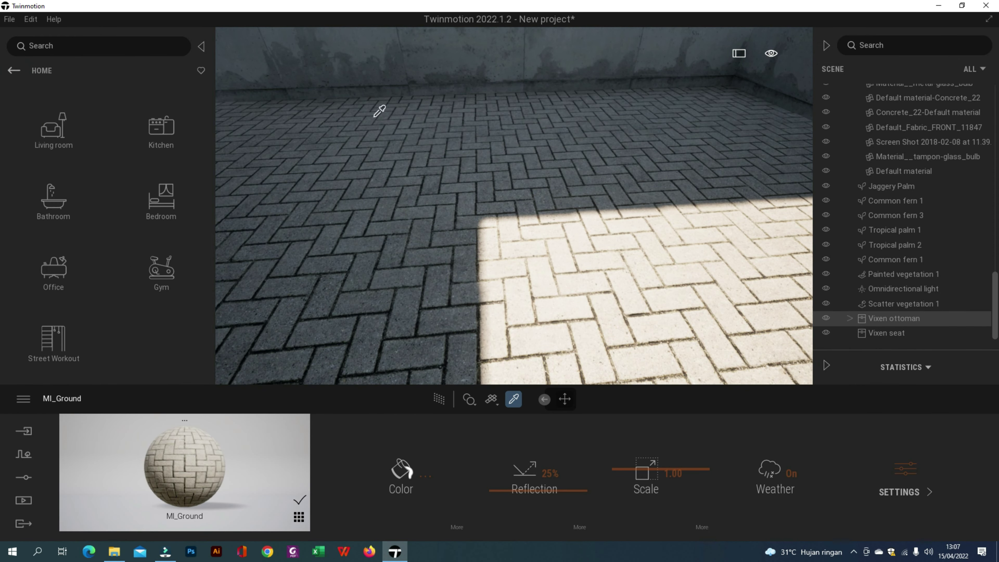
pyautogui.click(457, 40)
pyautogui.scroll(-10, 448, 270)
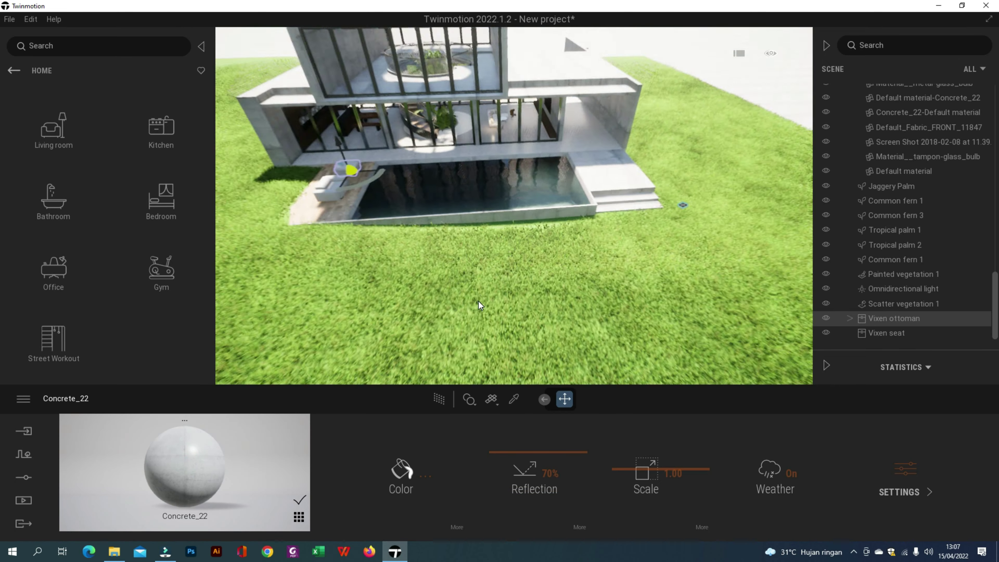
# Sample the brown leather material of the living-room lounge chair and set its reflection to 32%
pyautogui.scroll(-3, 479, 304)
pyautogui.moveTo(685, 174); pyautogui.dragTo(624, 196, button='right')
pyautogui.scroll(5, 609, 192)
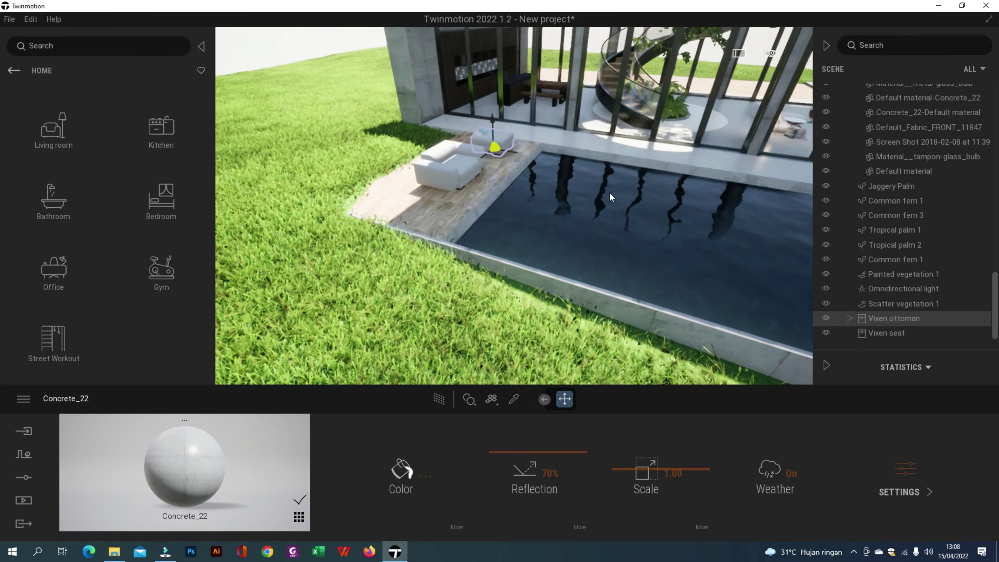
pyautogui.press('d')
pyautogui.scroll(4, 624, 145)
pyautogui.scroll(8, 609, 151)
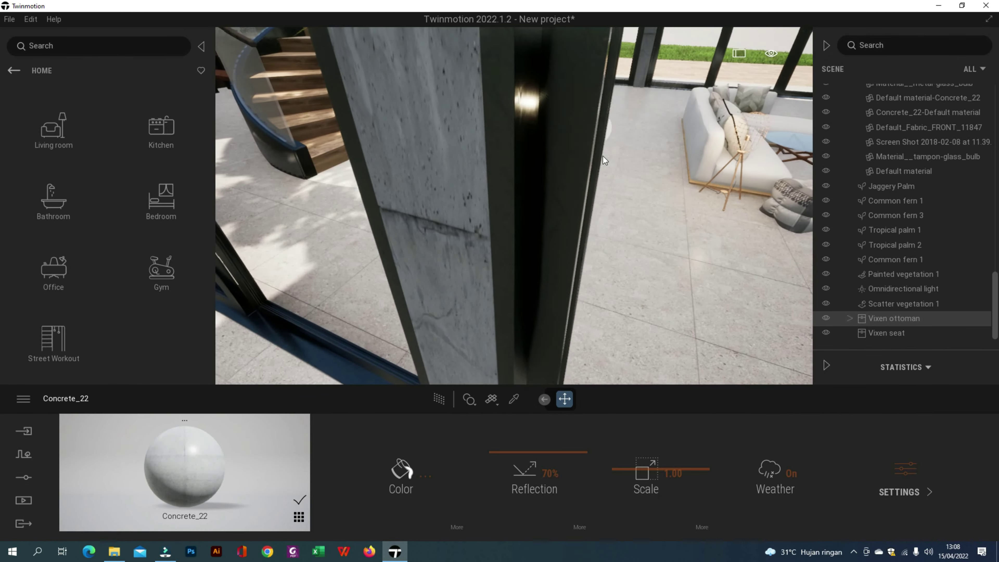
pyautogui.moveTo(603, 157); pyautogui.dragTo(560, 203, button='right')
pyautogui.press('d')
pyautogui.press('w')
pyautogui.click(513, 398)
pyautogui.click(492, 352)
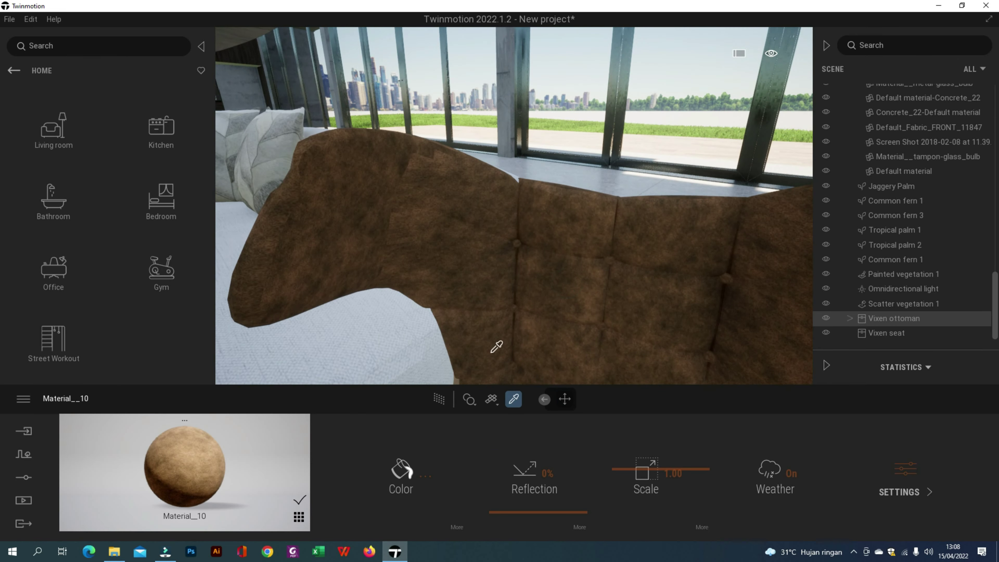
pyautogui.scroll(-10, 527, 322)
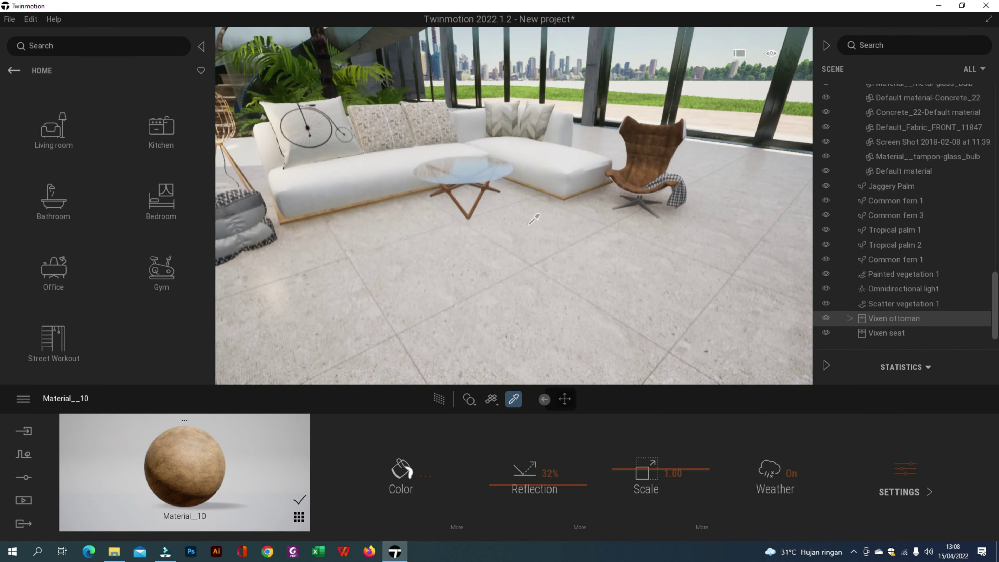
# Sample the floor tile material and the wooden bench material below the TV, and adjust the bench material's reflection
pyautogui.click(640, 238)
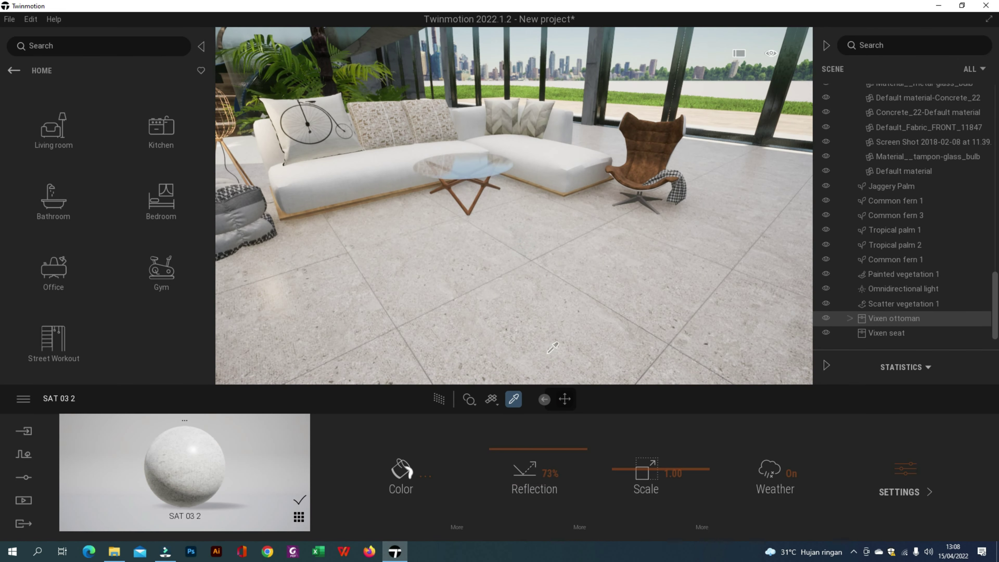
pyautogui.moveTo(640, 238); pyautogui.dragTo(728, 206, button='right')
pyautogui.click(721, 216)
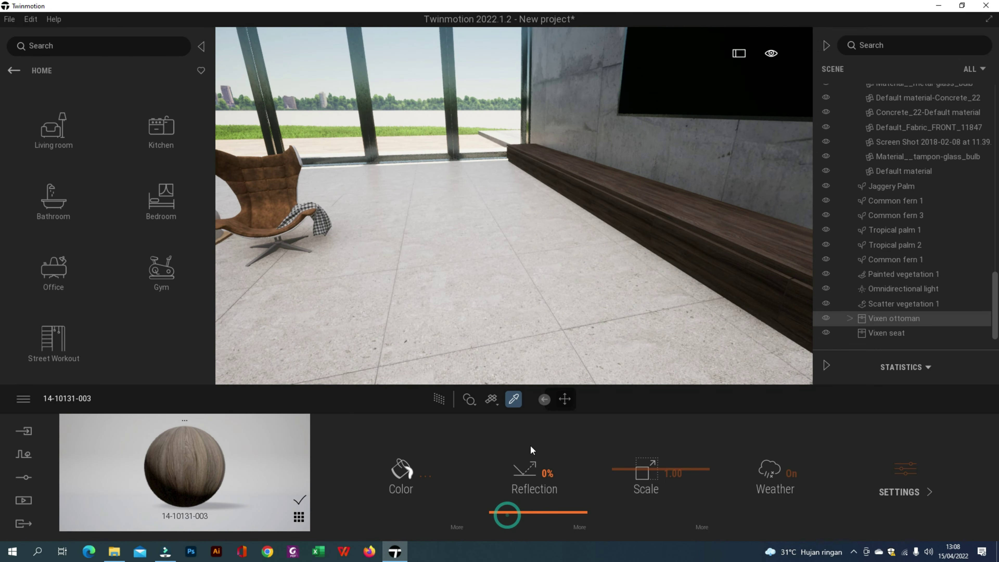
pyautogui.moveTo(530, 450); pyautogui.dragTo(519, 445)
# Sample the lounge chair's base material, raise its reflection to about 59% and turn on Metalness
pyautogui.scroll(-4, 520, 311)
pyautogui.moveTo(522, 291); pyautogui.dragTo(578, 169, button='middle')
pyautogui.scroll(3, 576, 164)
pyautogui.click(577, 163)
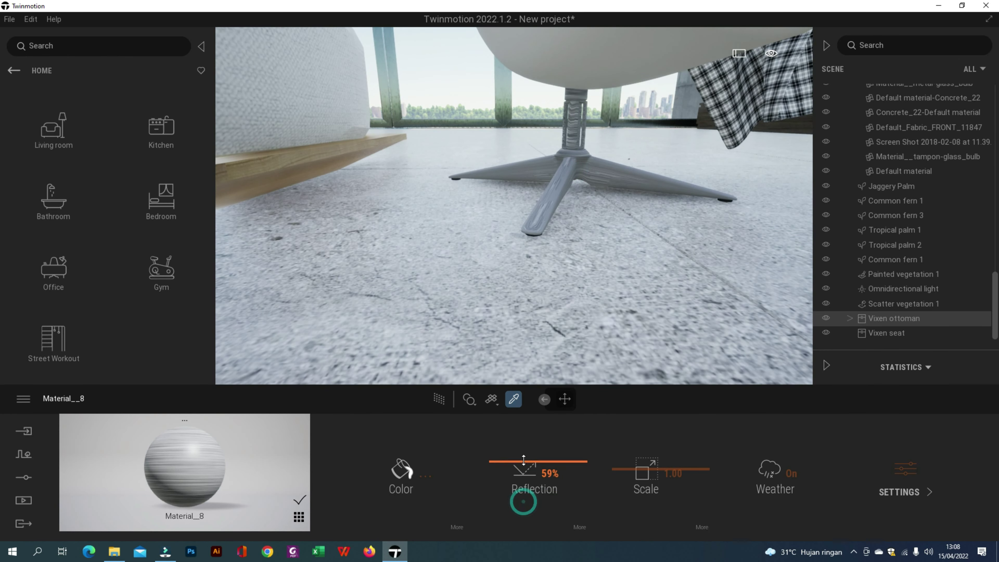
pyautogui.click(901, 493)
pyautogui.click(648, 469)
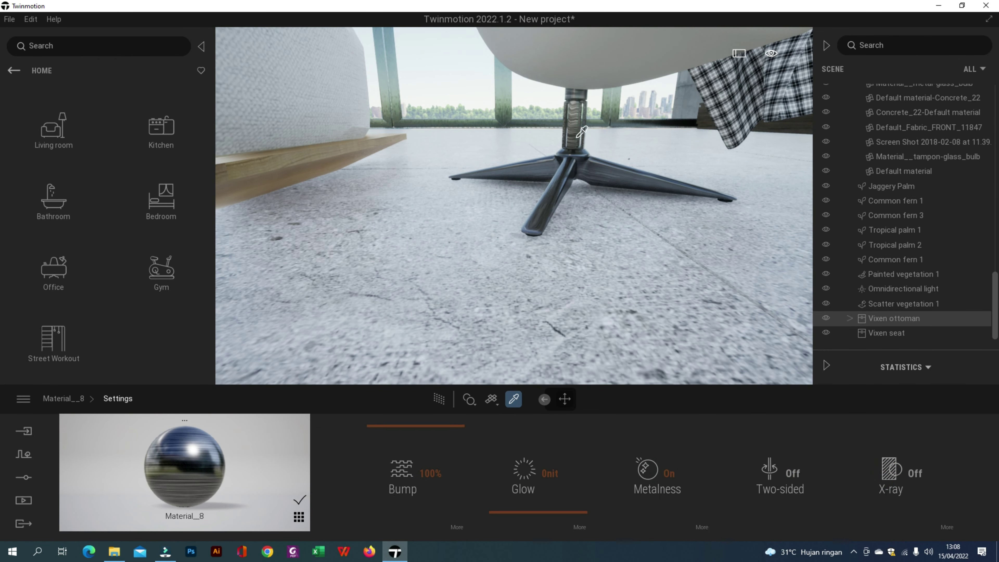
# Set the reflection of the lounge chair's base material to 55%
pyautogui.scroll(5, 578, 124)
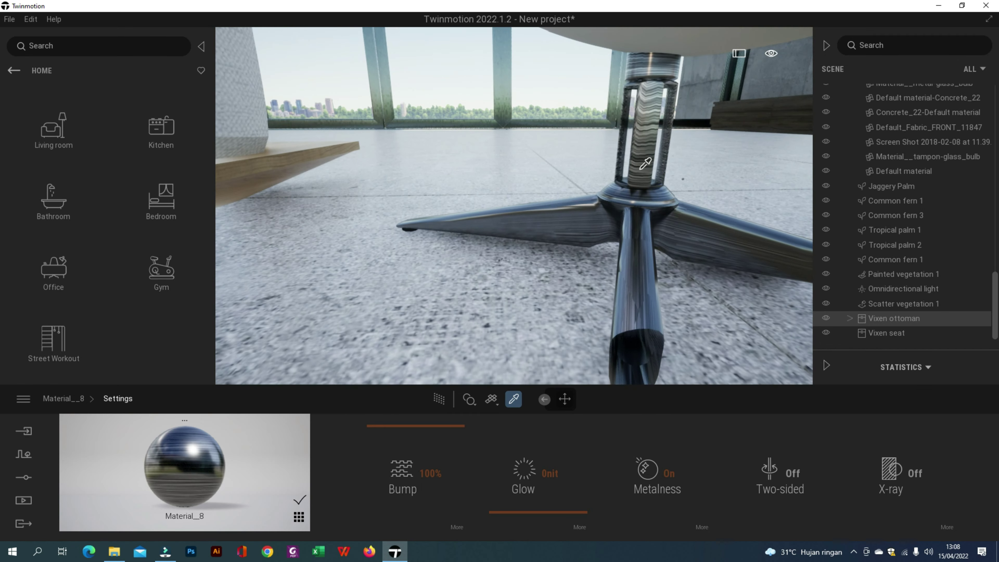
pyautogui.click(74, 402)
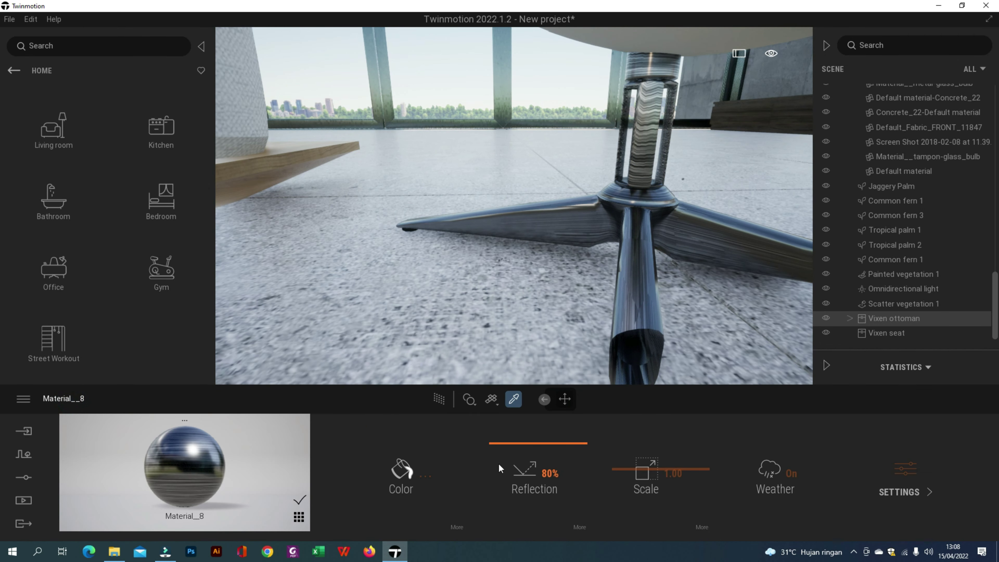
pyautogui.moveTo(495, 462)
pyautogui.mouseDown()
pyautogui.moveTo(495, 442)
pyautogui.moveTo(498, 474)
pyautogui.moveTo(497, 465)
pyautogui.mouseUp()
pyautogui.scroll(-5, 523, 307)
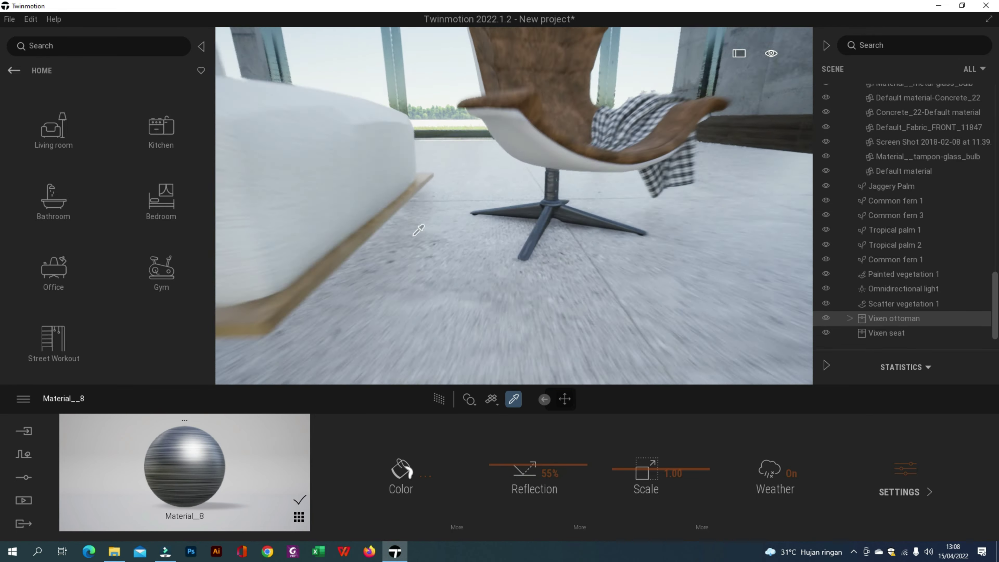
# Preview the saved Image1 view of the living room and leave media mode
pyautogui.press('Escape')
pyautogui.click(23, 500)
pyautogui.click(207, 491)
pyautogui.click(204, 443)
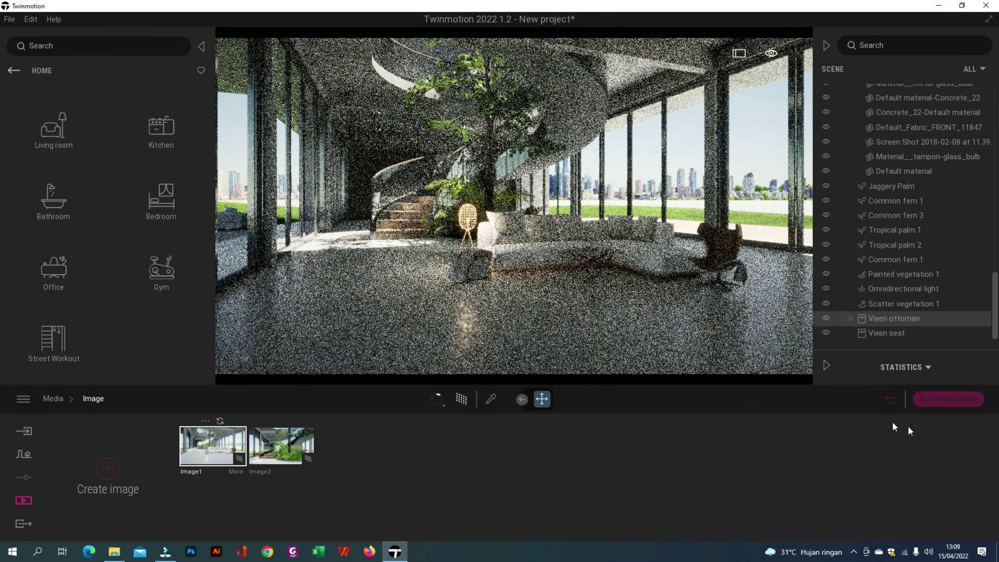
pyautogui.click(937, 404)
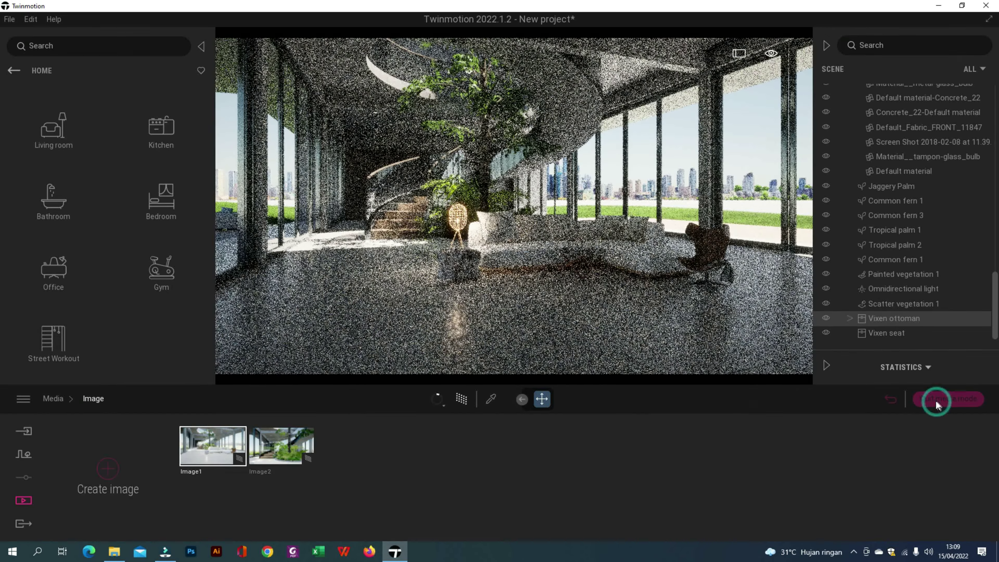
# Deselect the ottoman, view the whole site from outside and open the Vegetation scatter tool
pyautogui.press('a')
pyautogui.click(467, 264)
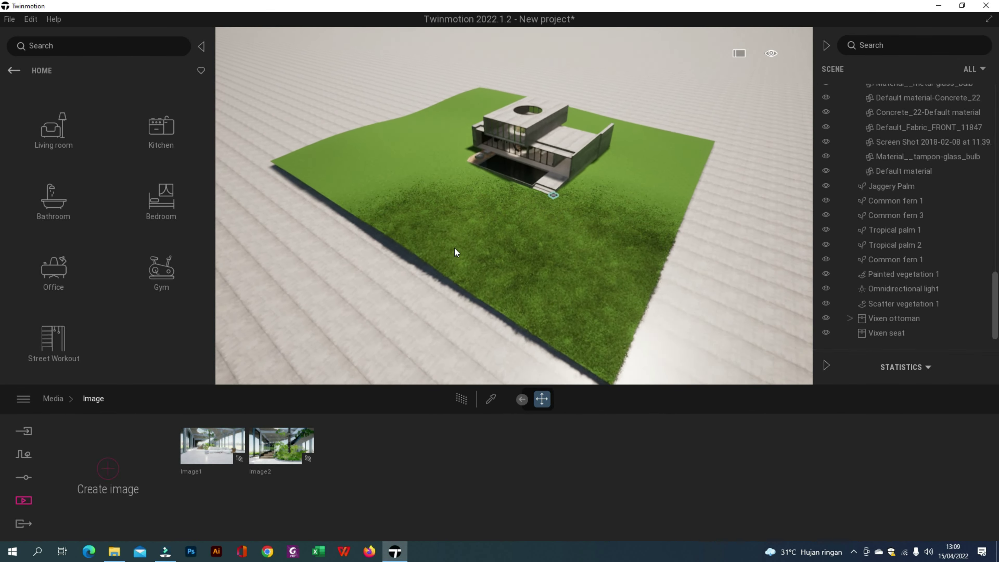
pyautogui.click(14, 71)
pyautogui.click(14, 73)
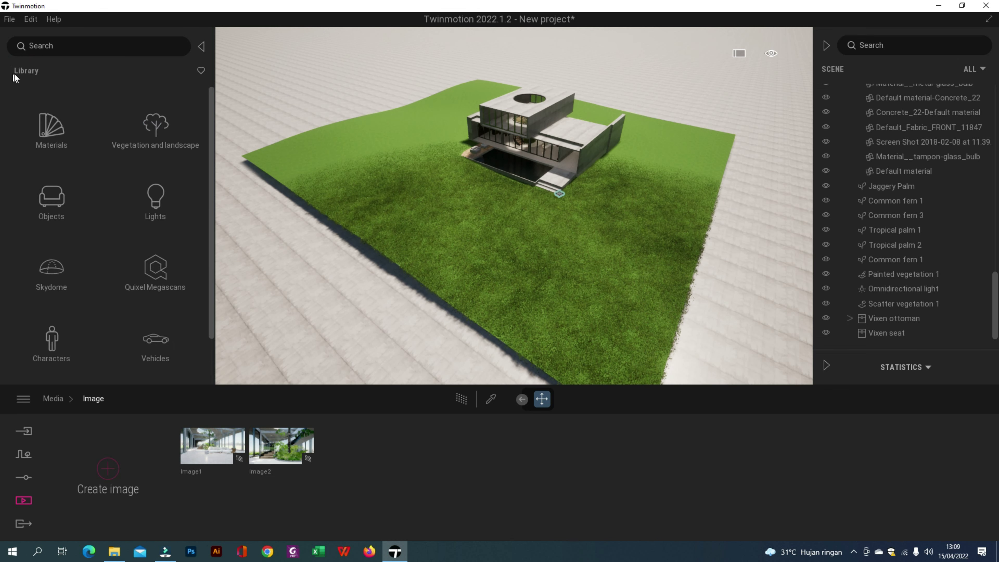
pyautogui.click(156, 127)
pyautogui.click(165, 132)
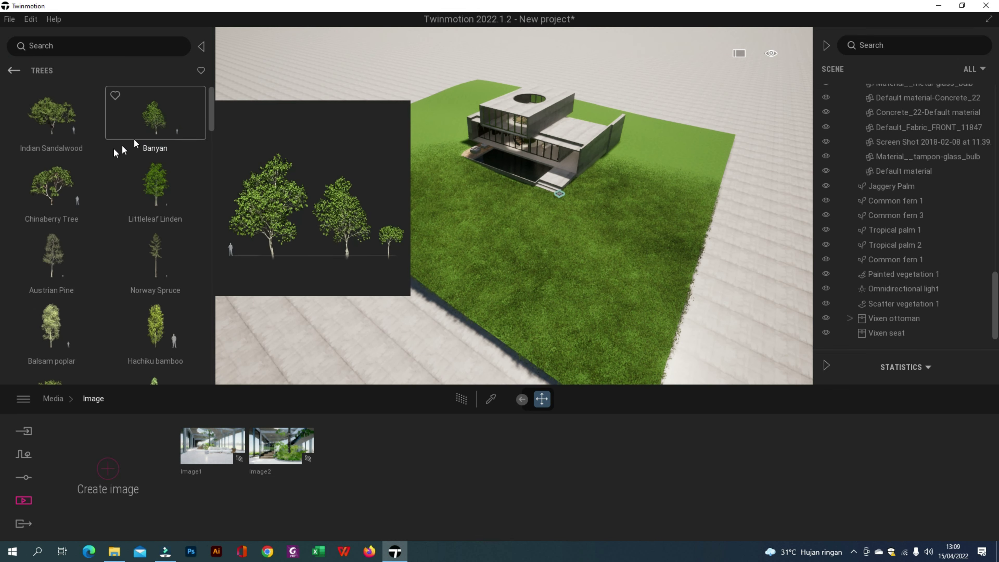
pyautogui.click(22, 459)
pyautogui.click(585, 470)
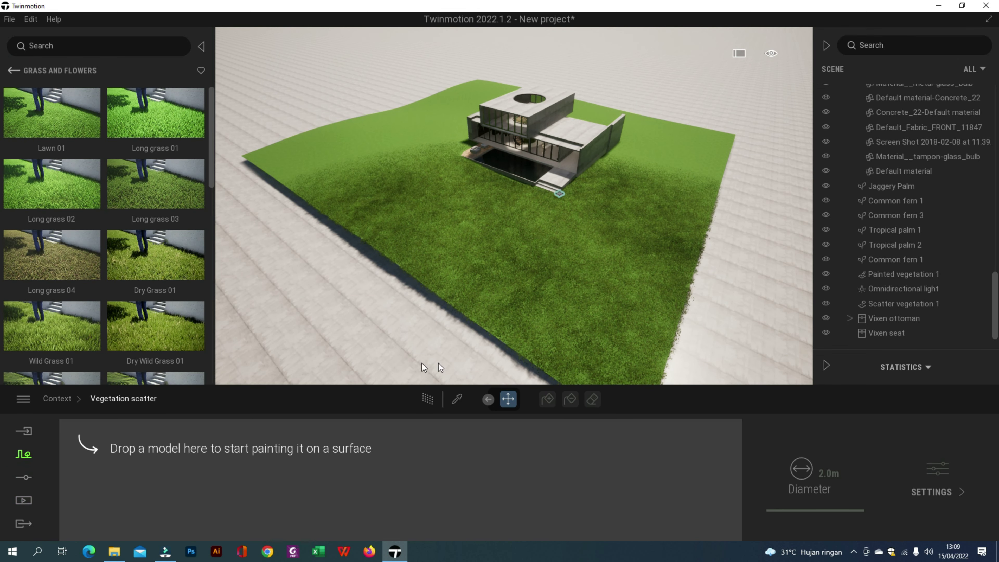
# Add the Amur cork tree, Ginkgo and Japanese hop hornbeam from the Trees library to the vegetation scatter set
pyautogui.click(14, 70)
pyautogui.click(161, 128)
pyautogui.scroll(-3, 158, 189)
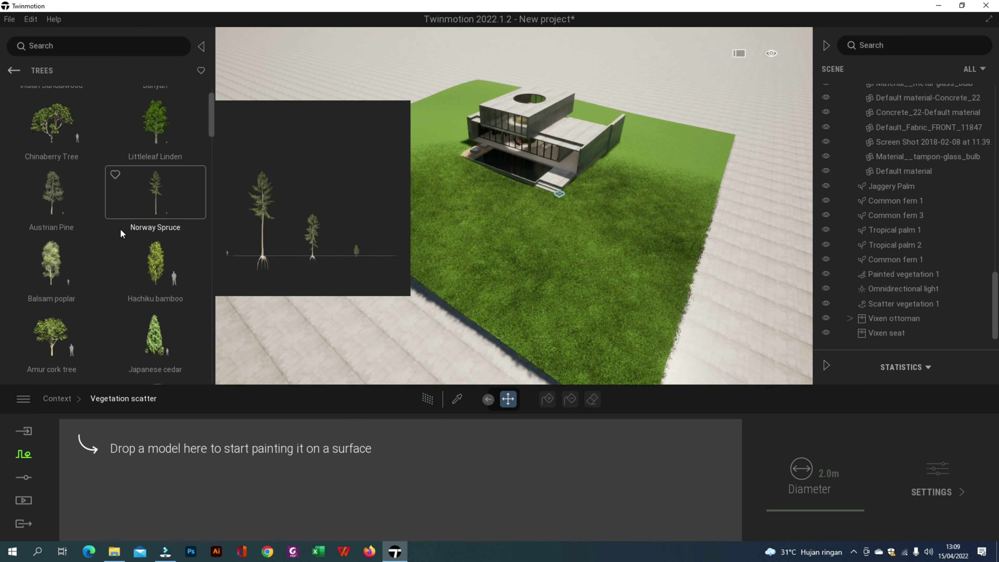
pyautogui.moveTo(87, 286); pyautogui.dragTo(132, 473)
pyautogui.scroll(-5, 100, 283)
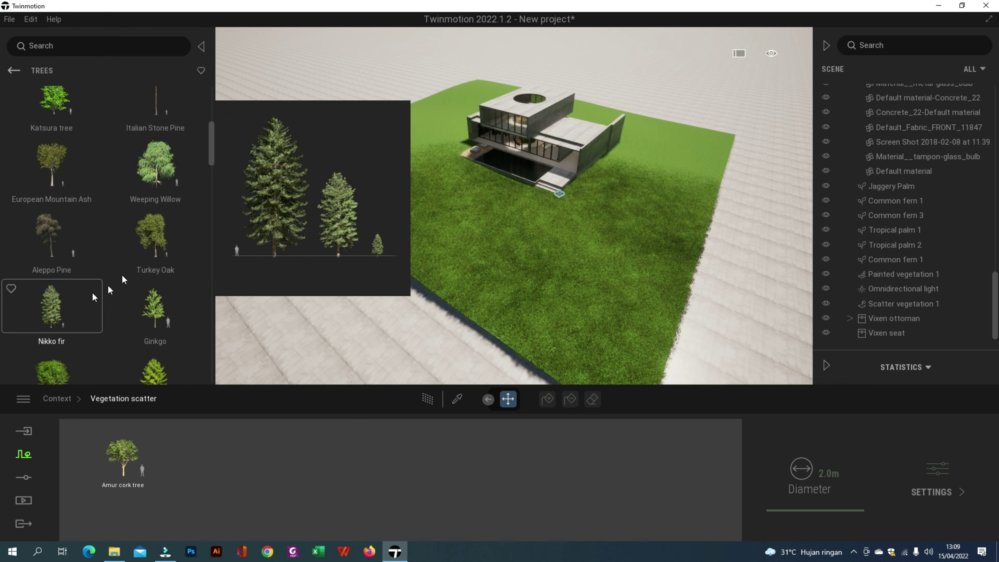
pyautogui.scroll(-3, 154, 321)
pyautogui.moveTo(157, 256); pyautogui.dragTo(176, 475)
pyautogui.scroll(-4, 88, 247)
pyautogui.scroll(-6, 87, 245)
pyautogui.moveTo(53, 203); pyautogui.dragTo(299, 453)
# Add Mugo Pine and Crape Myrtle from the Trees library to the vegetation scatter set
pyautogui.scroll(-5, 95, 234)
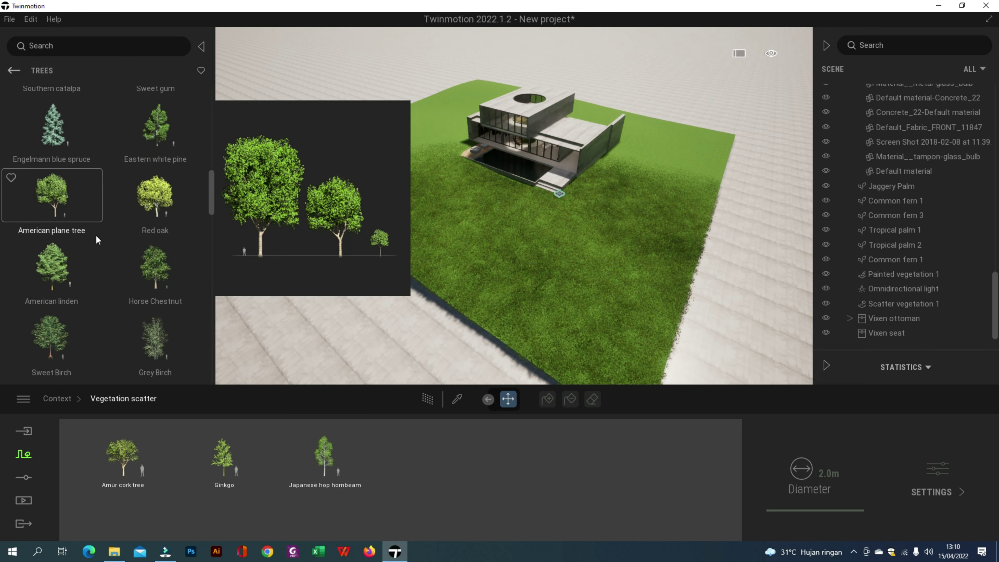
pyautogui.scroll(-7, 98, 241)
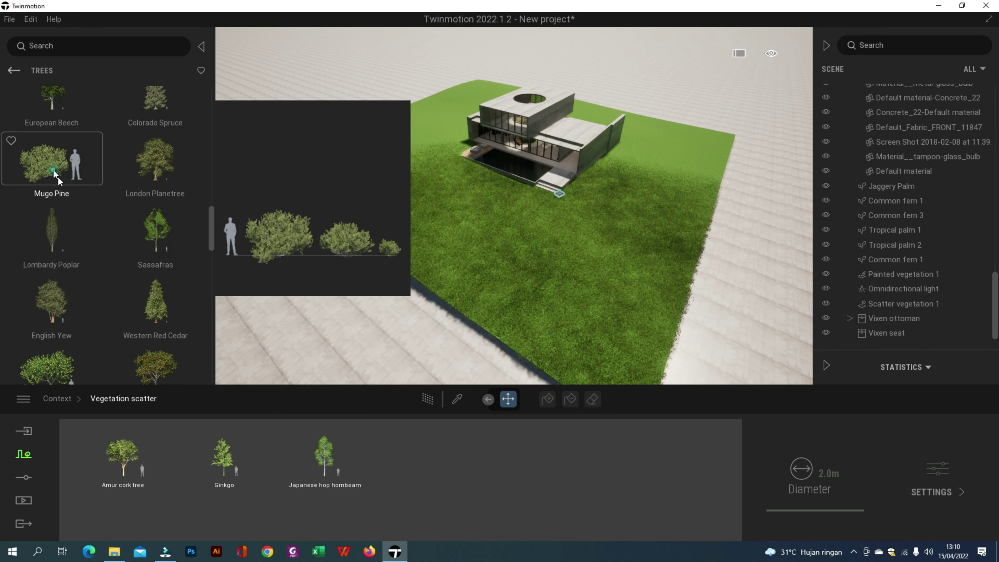
pyautogui.moveTo(57, 177); pyautogui.dragTo(359, 445)
pyautogui.scroll(-10, 123, 257)
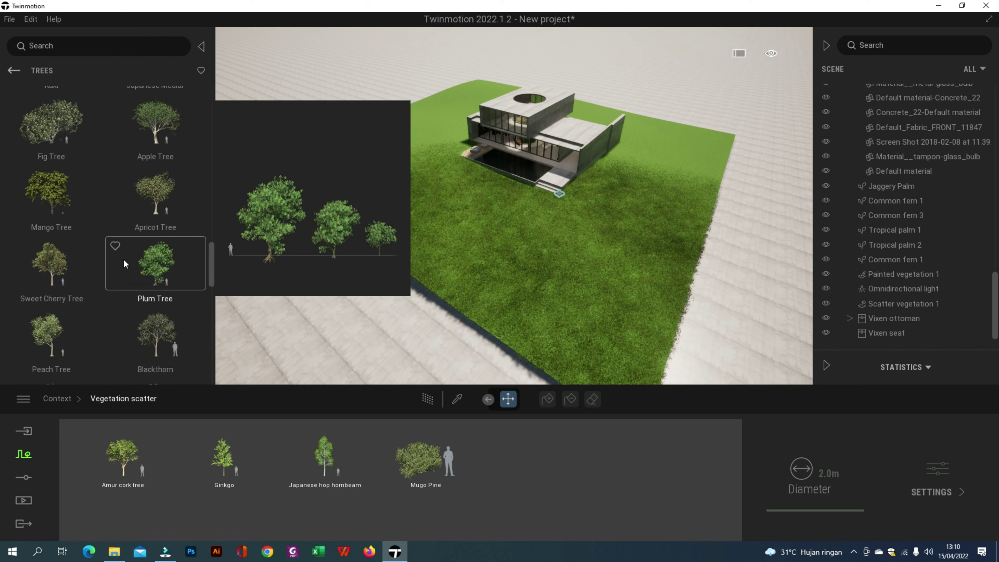
pyautogui.scroll(-8, 123, 260)
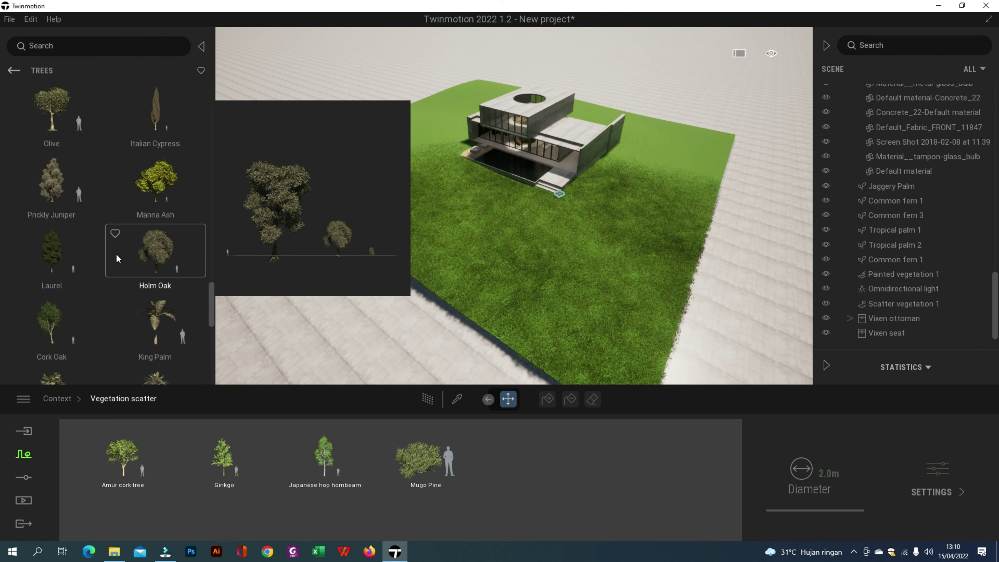
pyautogui.scroll(-6, 116, 262)
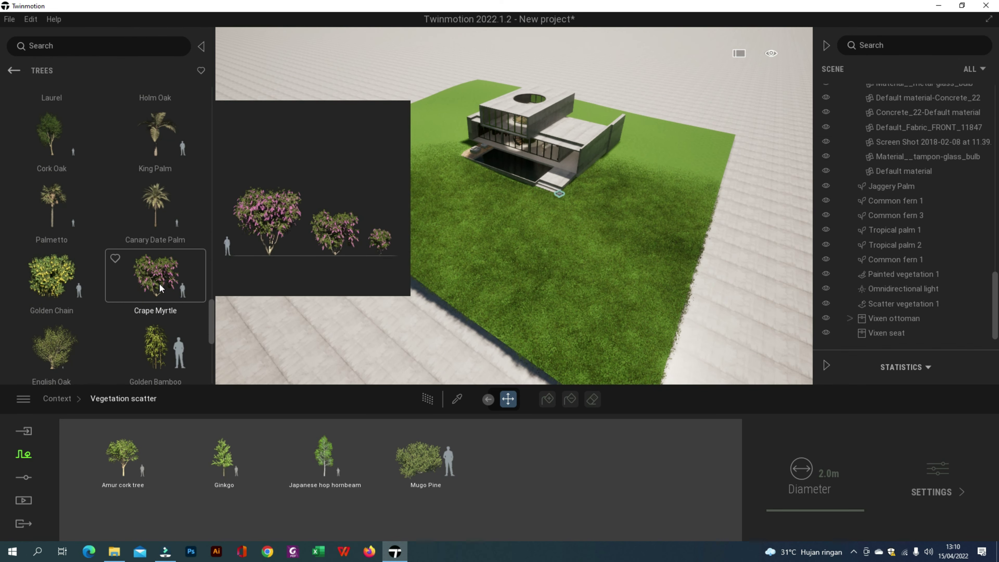
pyautogui.moveTo(161, 237); pyautogui.dragTo(511, 458)
pyautogui.scroll(-5, 107, 257)
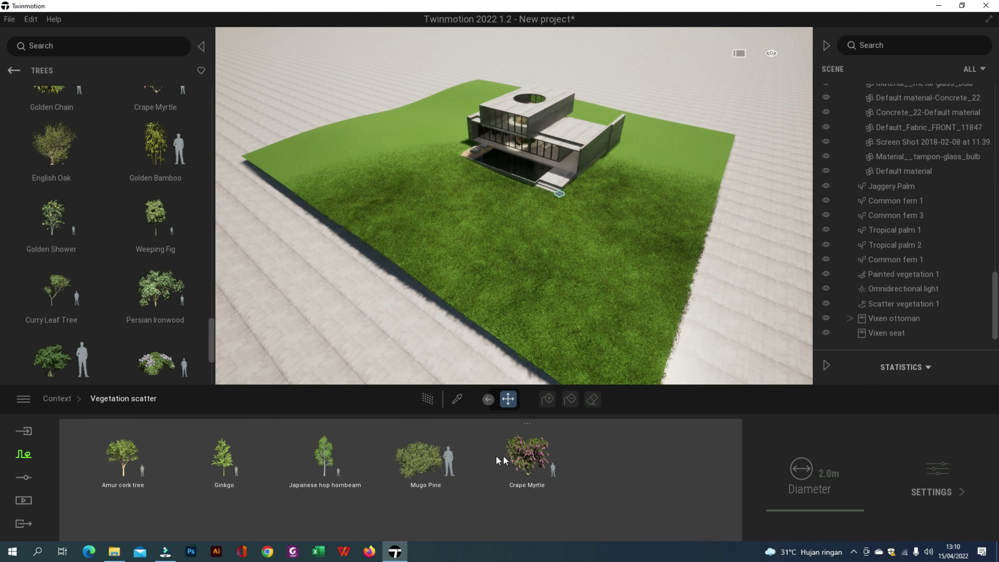
# Select all five trees in the scatter set and fill the lawn around the house with them in several passes
pyautogui.keyDown('shift'); pyautogui.click(145, 460); pyautogui.keyUp('shift')
pyautogui.click(515, 297)
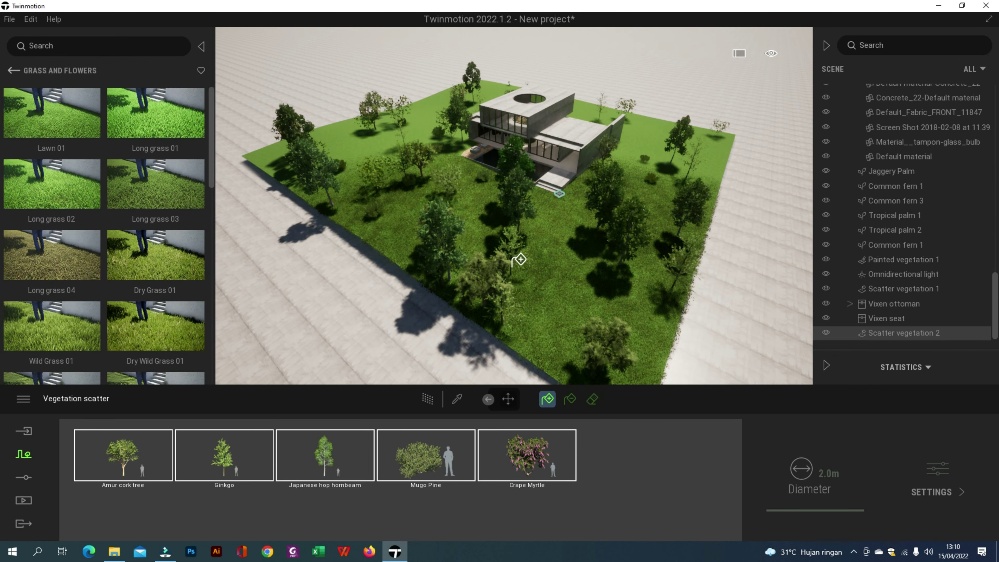
pyautogui.click(549, 286)
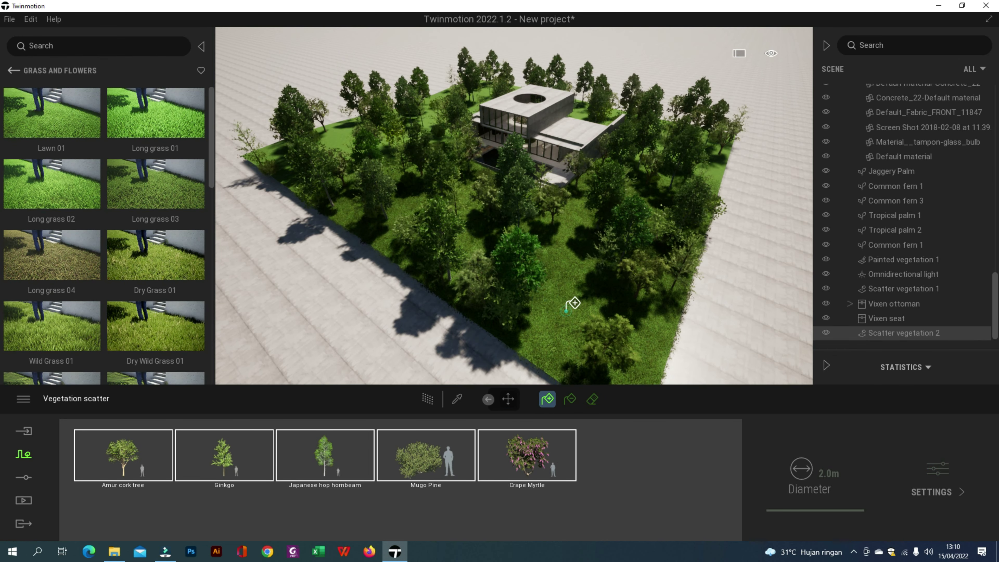
pyautogui.click(564, 309)
pyautogui.click(569, 310)
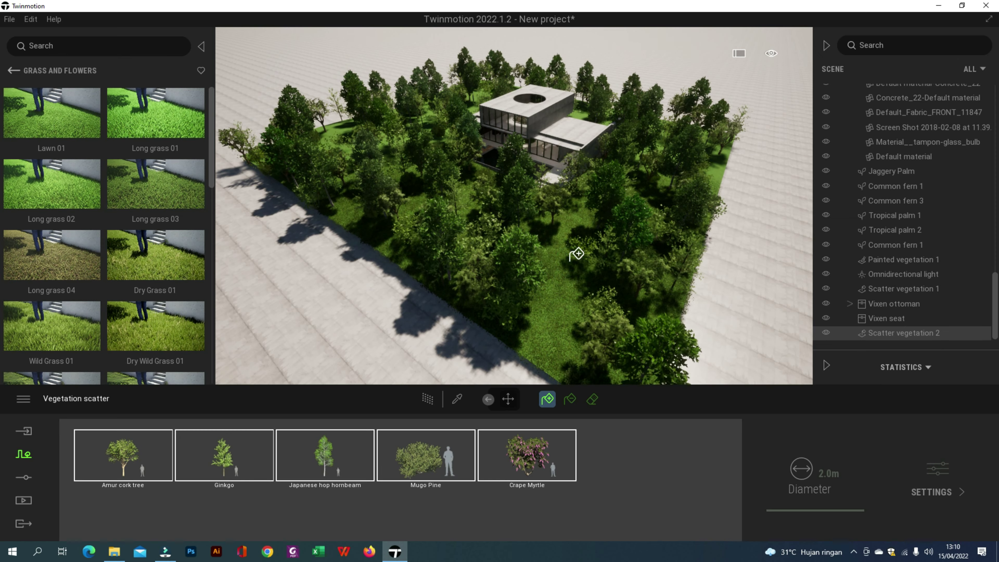
# Preview the saved views Image1 and Image2 with the surrounding trees and leave media mode
pyautogui.click(25, 503)
pyautogui.click(230, 476)
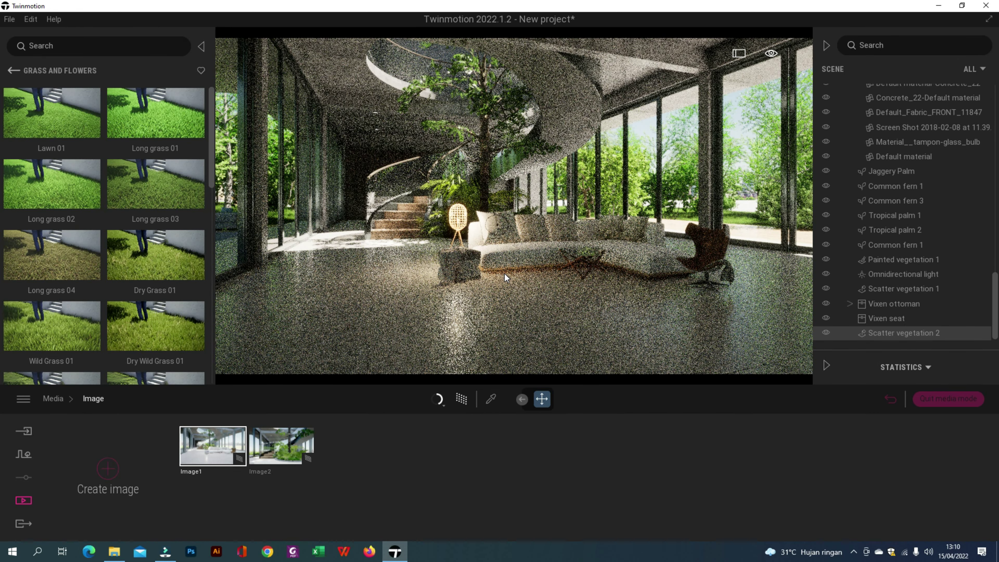
pyautogui.click(285, 447)
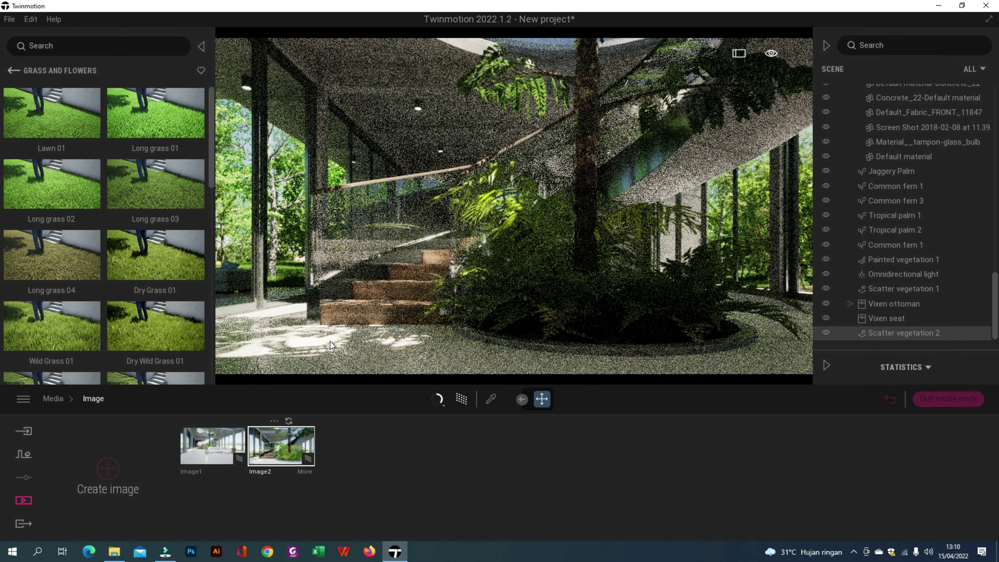
pyautogui.click(923, 398)
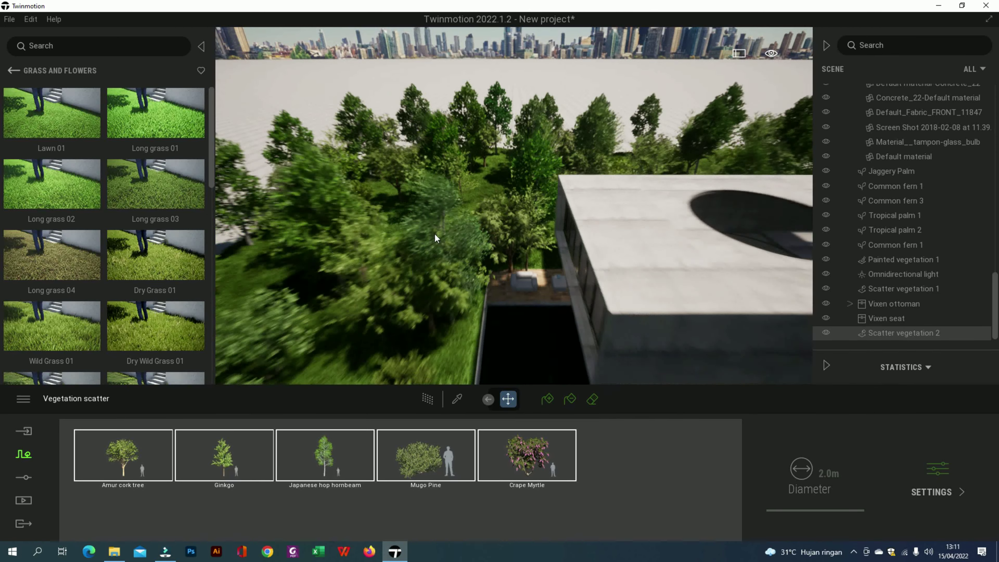
# Deselect the tree scatter and start a new, empty vegetation scatter set
pyautogui.click(13, 71)
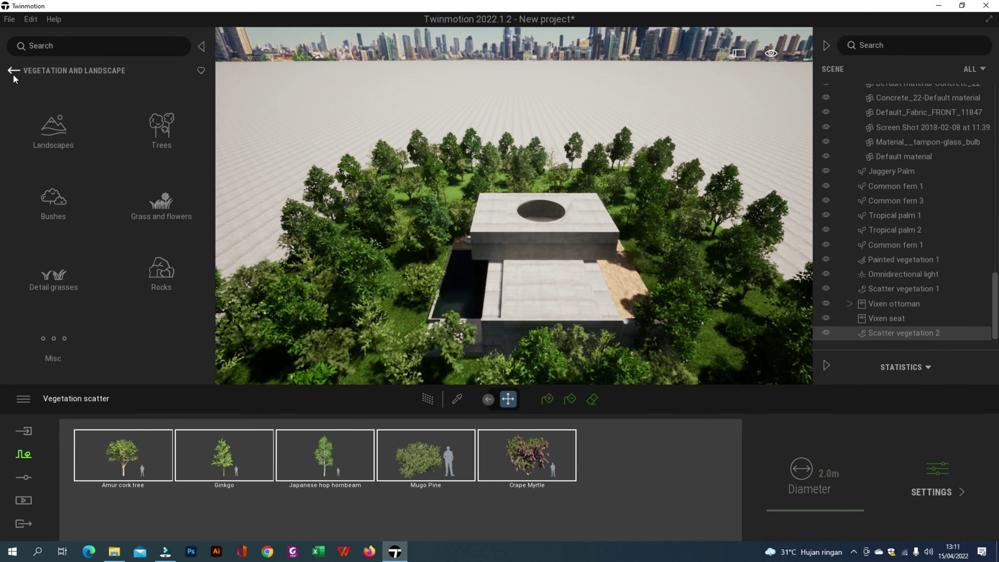
pyautogui.click(14, 71)
pyautogui.click(298, 219)
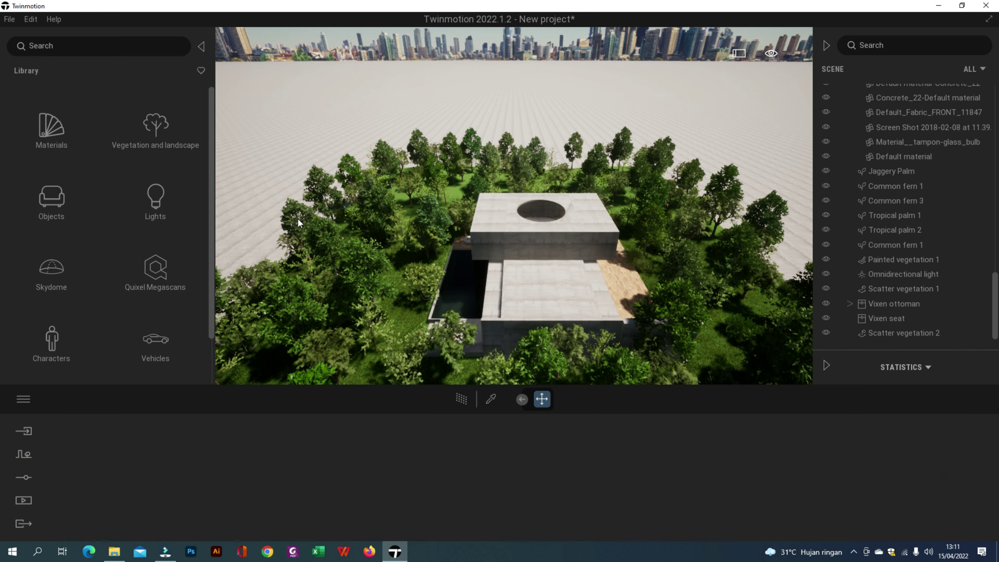
pyautogui.click(27, 453)
pyautogui.click(602, 471)
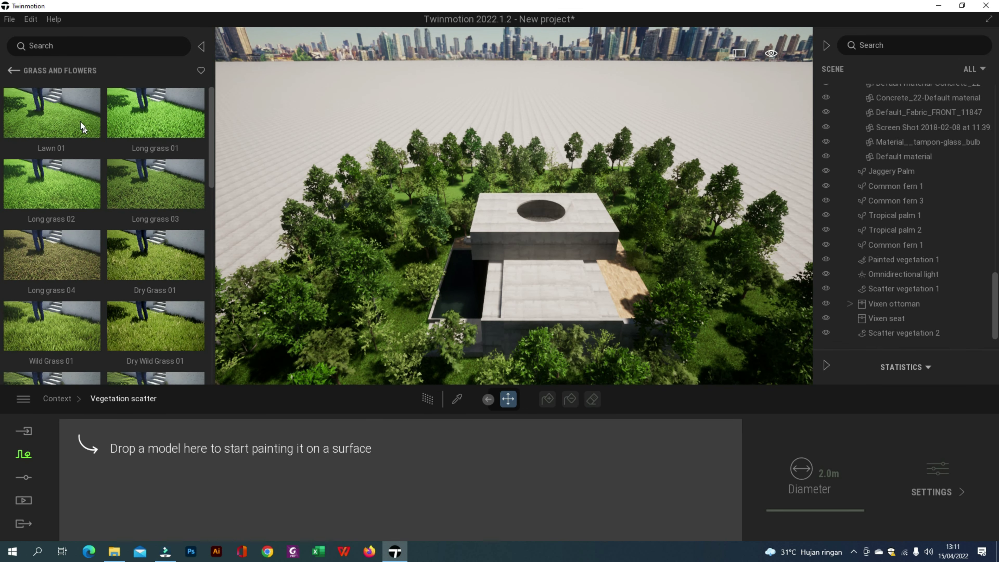
# Add RosaCanina 1 from the Bushes library to the new vegetation scatter set
pyautogui.click(14, 71)
pyautogui.click(161, 203)
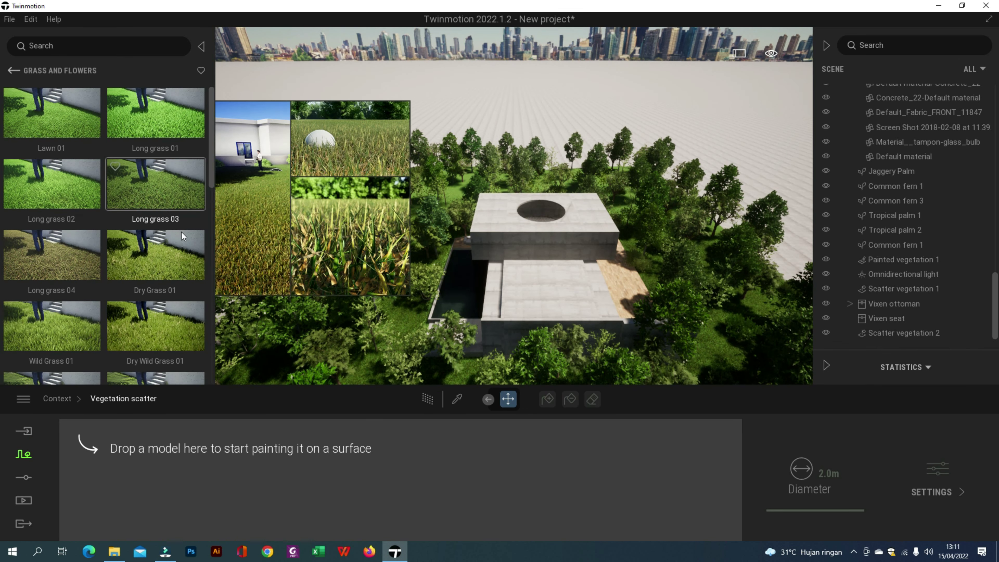
pyautogui.click(13, 71)
pyautogui.click(54, 210)
pyautogui.moveTo(299, 197); pyautogui.dragTo(291, 252, button='right')
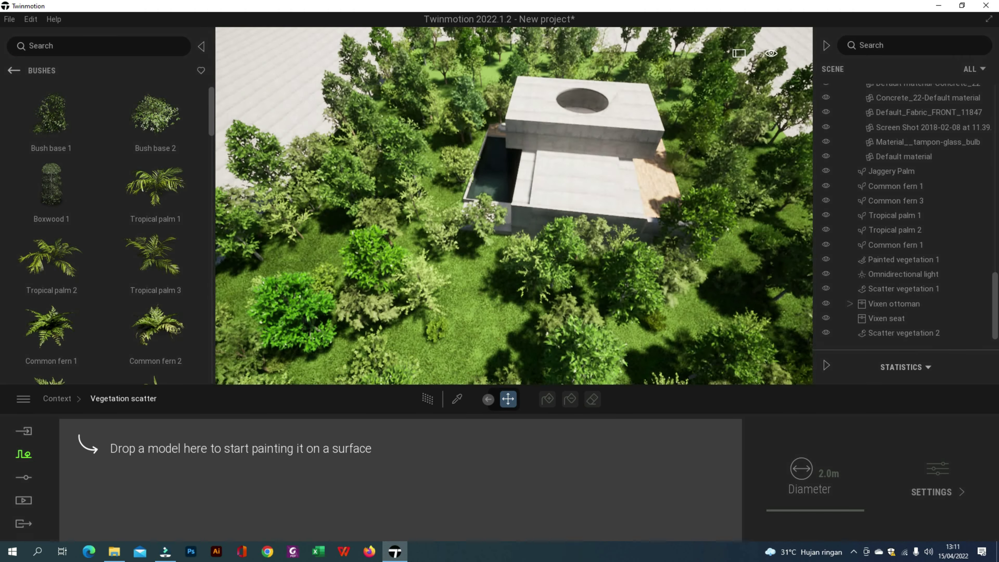
pyautogui.scroll(-4, 116, 193)
pyautogui.scroll(-10, 114, 197)
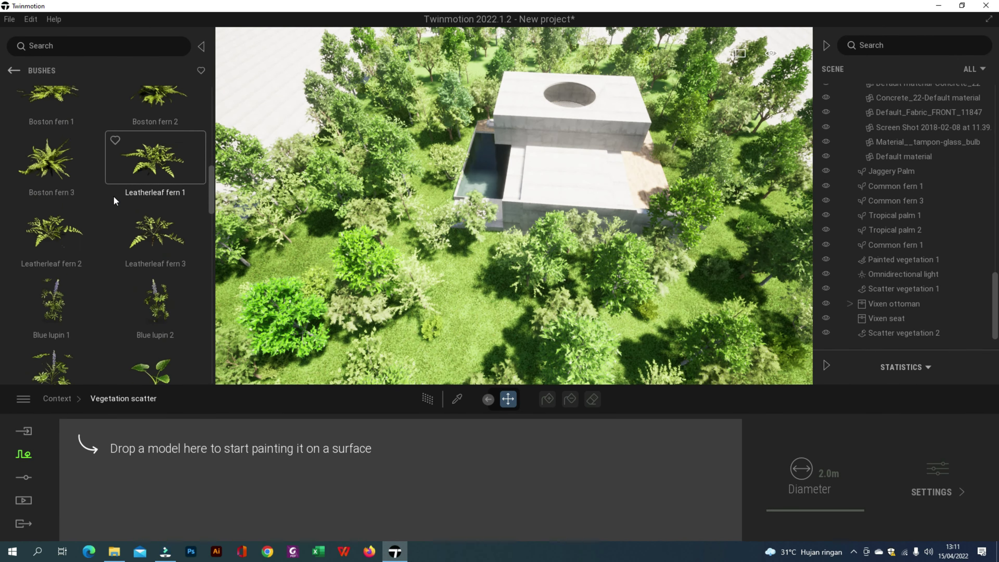
pyautogui.scroll(-10, 112, 196)
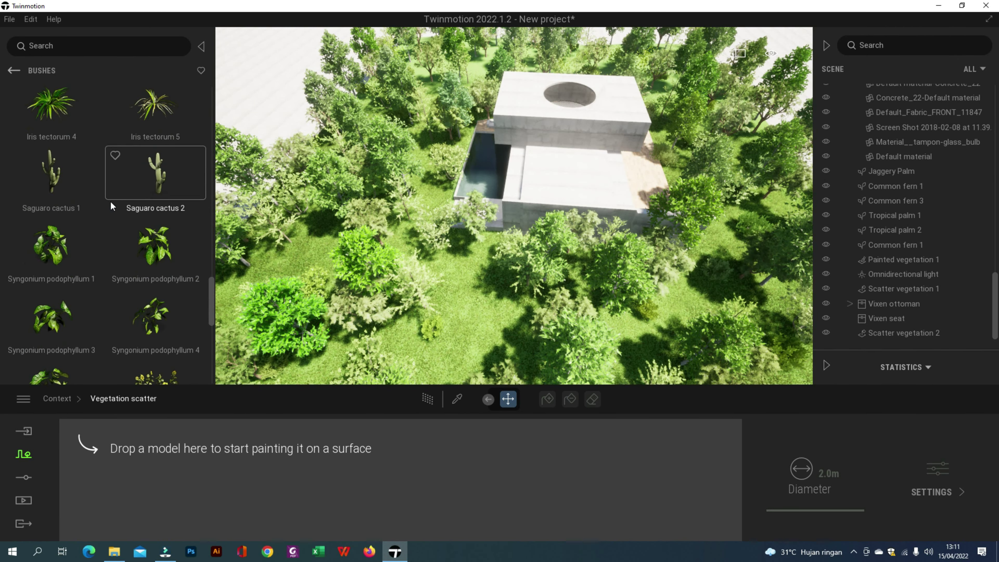
pyautogui.scroll(-3, 148, 226)
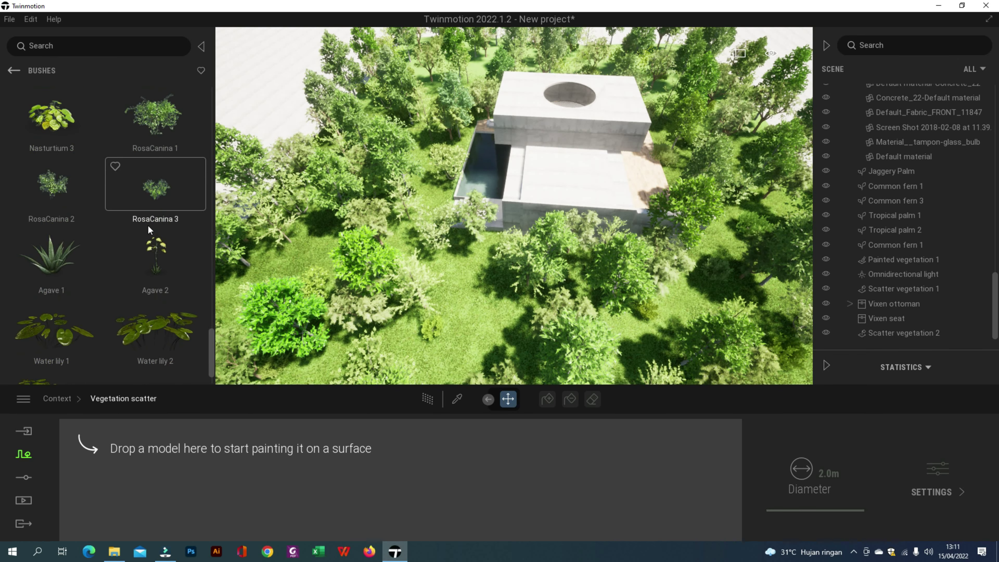
pyautogui.moveTo(157, 130); pyautogui.dragTo(112, 468)
# Add Boston fern 3 and Tropical palm 3 from the Bushes library to the scatter set
pyautogui.scroll(12, 98, 240)
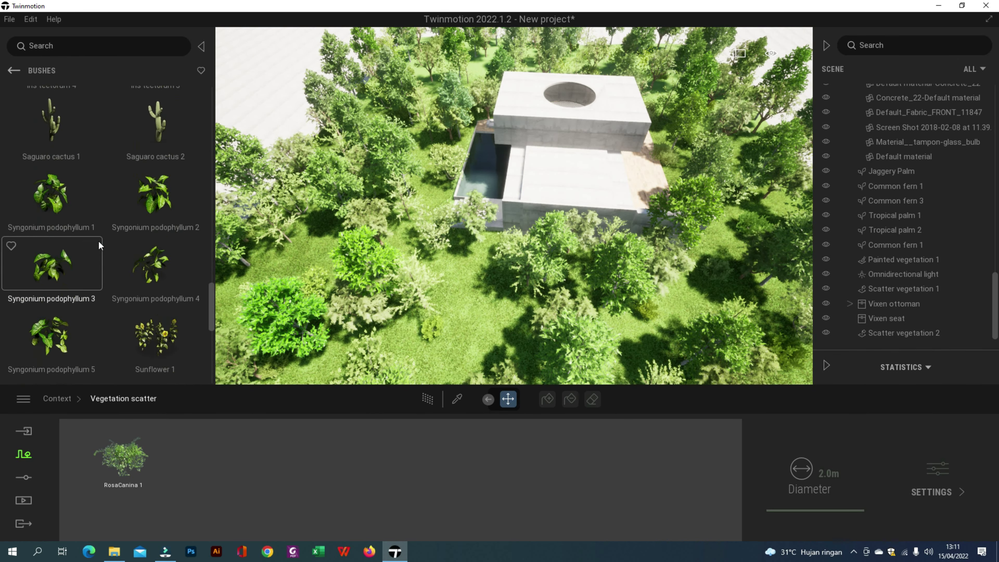
pyautogui.scroll(-5, 97, 241)
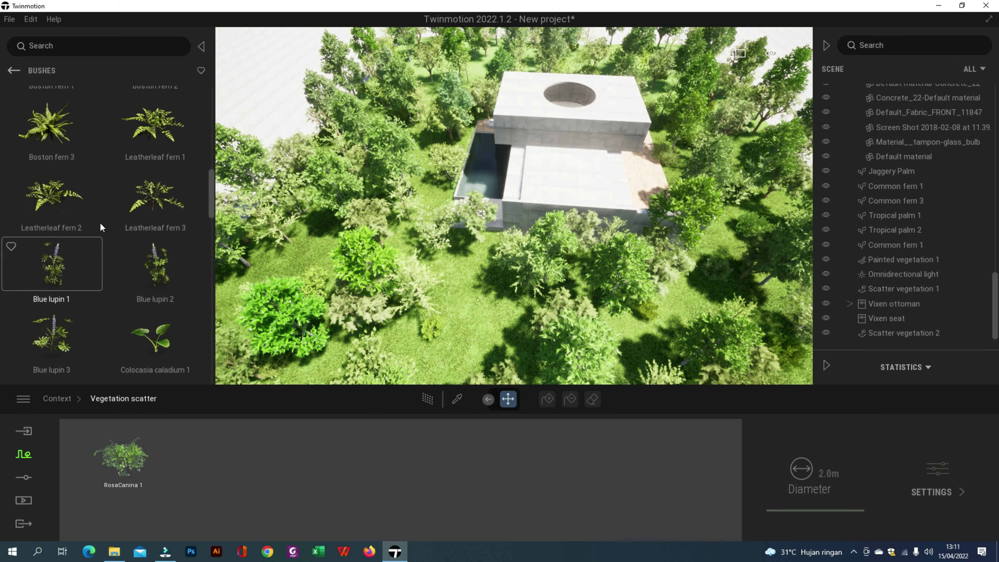
pyautogui.moveTo(63, 196); pyautogui.dragTo(212, 469)
pyautogui.scroll(6, 85, 236)
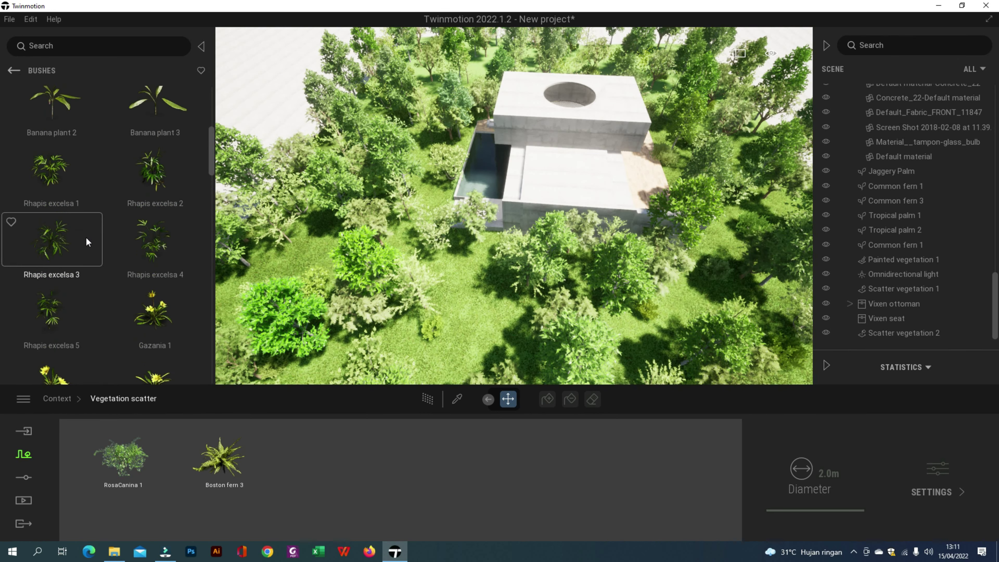
pyautogui.scroll(1, 131, 200)
pyautogui.moveTo(156, 142); pyautogui.dragTo(296, 466)
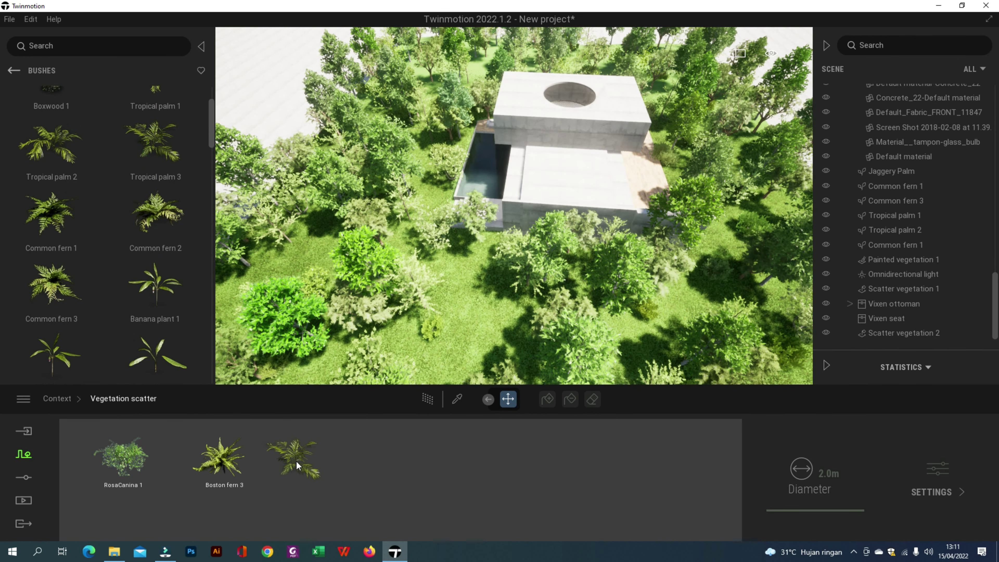
# Add Tropical palm 2 and Common fern 1 to the scatter set and fill the lawn around the house with all five selected plants
pyautogui.moveTo(62, 149); pyautogui.dragTo(126, 501)
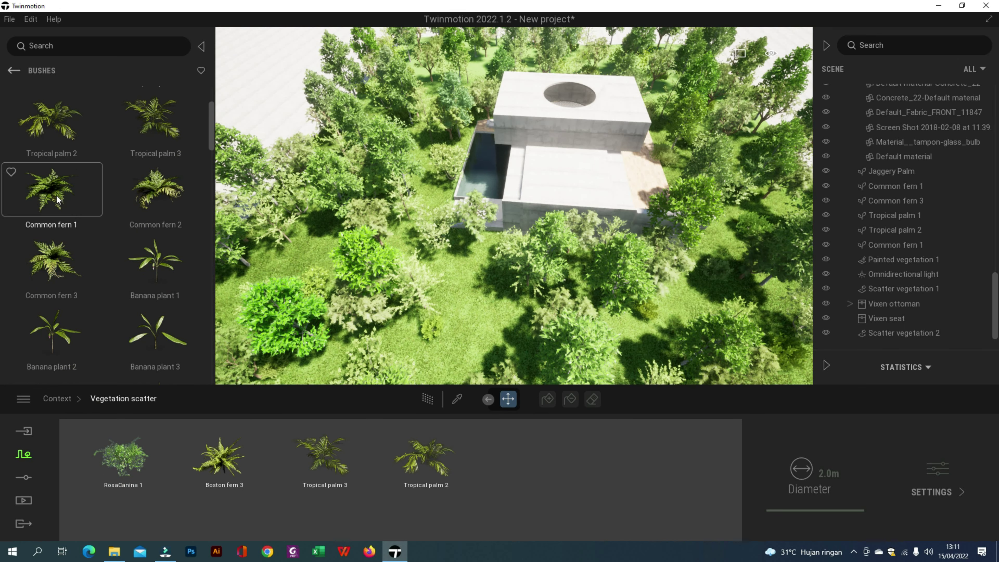
pyautogui.moveTo(57, 199); pyautogui.dragTo(557, 462)
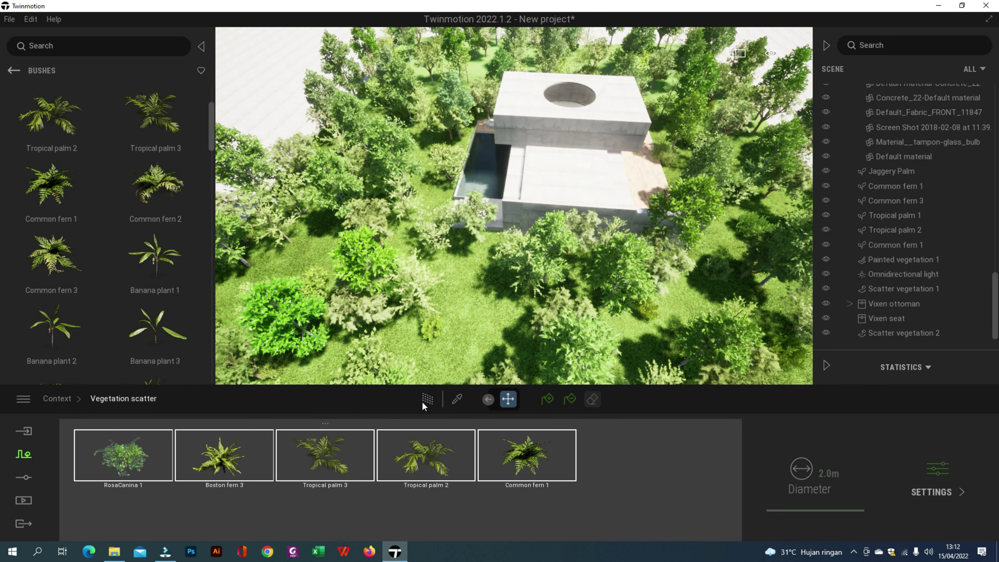
pyautogui.click(397, 323)
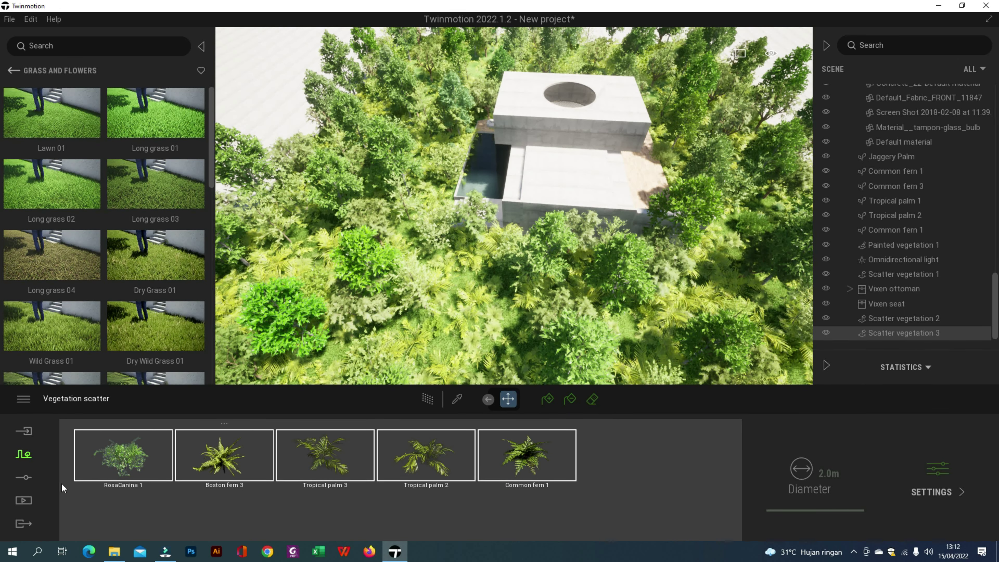
# Preview the saved view Image1 with the new undergrowth around the house
pyautogui.click(24, 500)
pyautogui.click(207, 489)
pyautogui.click(214, 447)
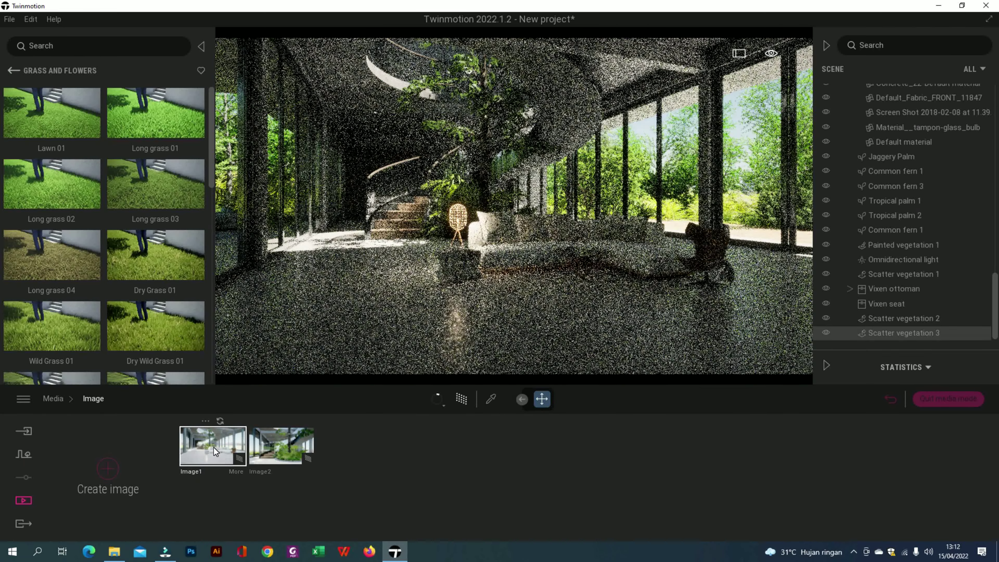
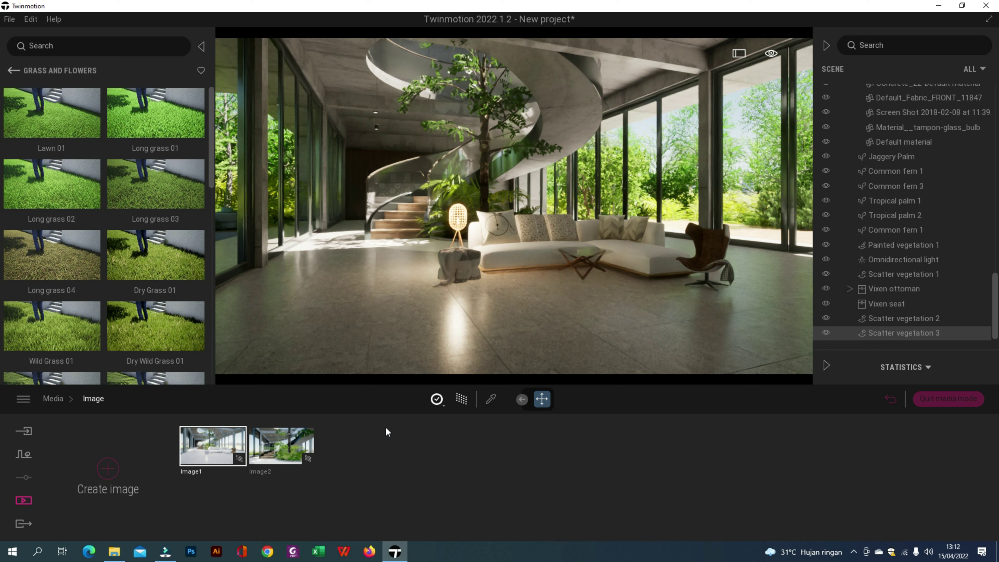
# Turn on the skydome in Image1's lighting settings and open its detailed options
pyautogui.click(14, 70)
pyautogui.click(232, 475)
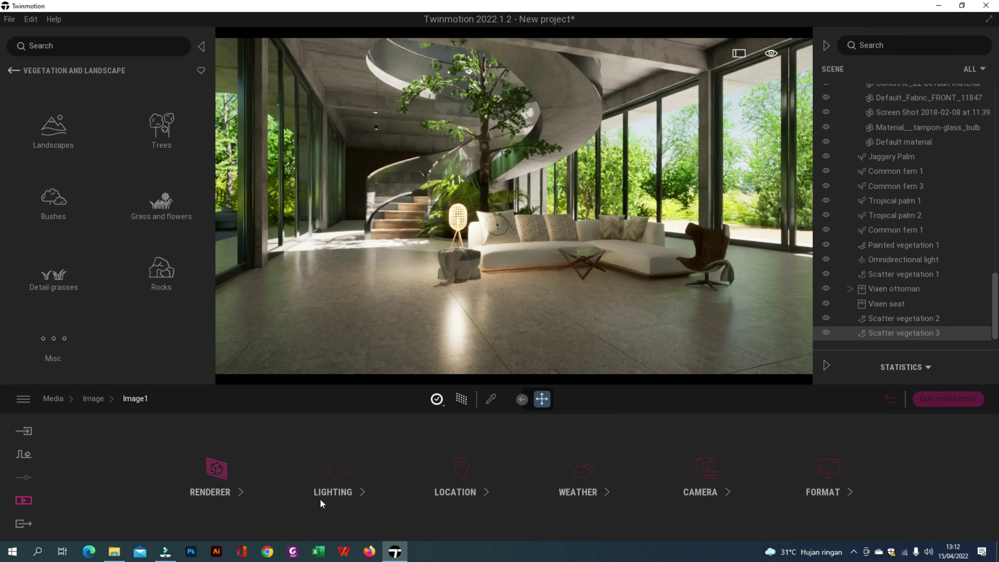
pyautogui.click(323, 502)
pyautogui.click(223, 474)
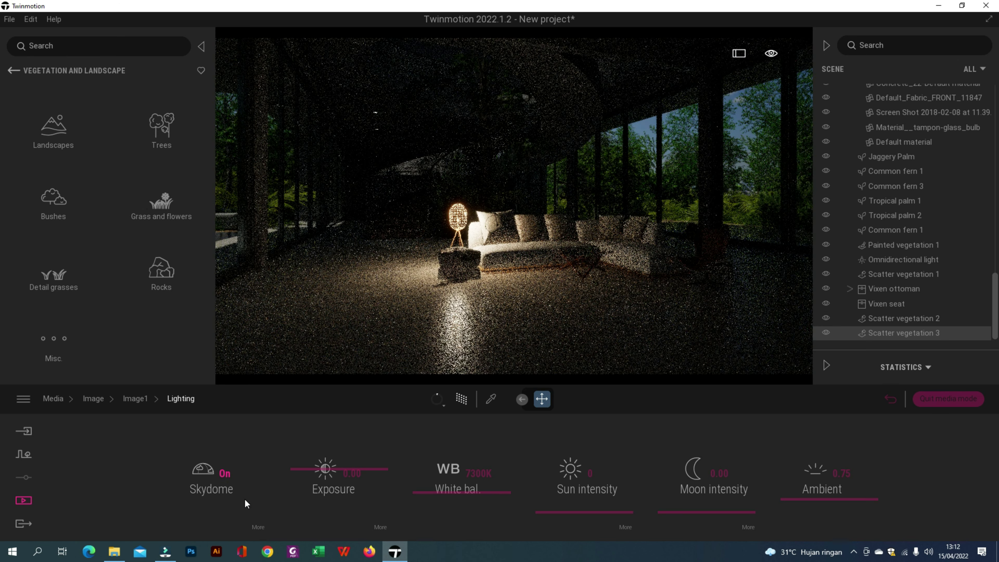
pyautogui.click(252, 524)
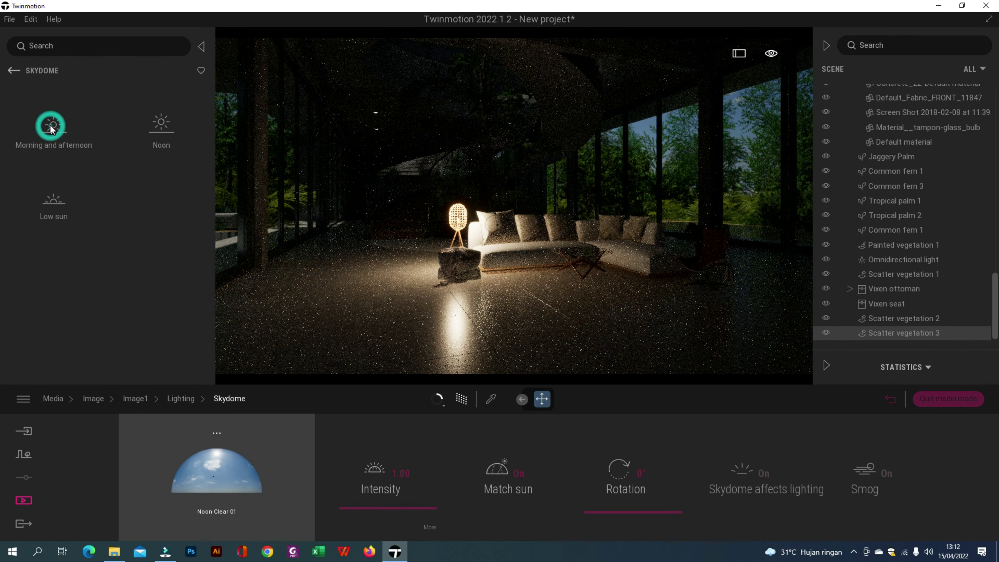
# Bring the sky above the pool into view and apply the Noon Clear 08 skydome from the clear noon skies
pyautogui.click(14, 71)
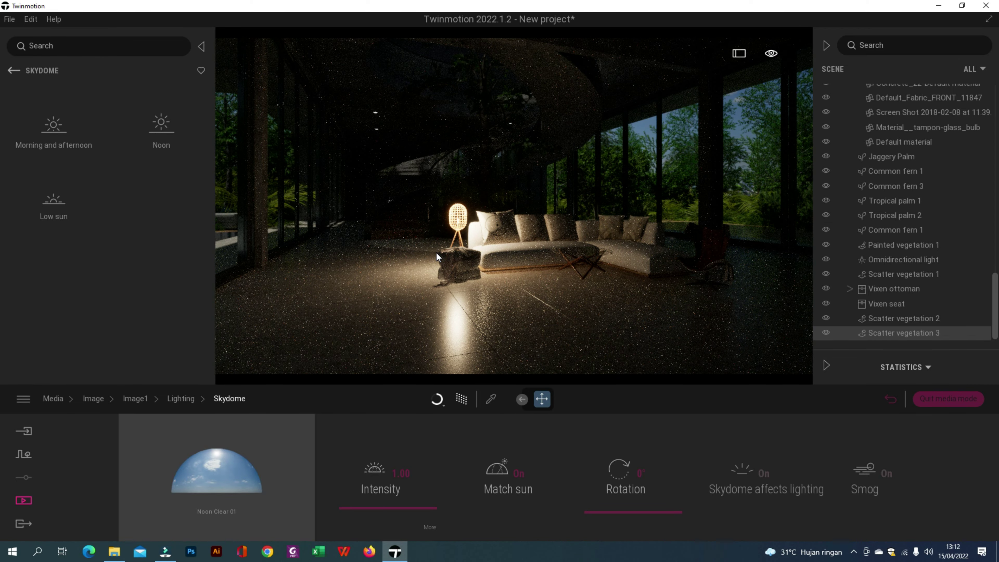
pyautogui.press('a')
pyautogui.press('a')
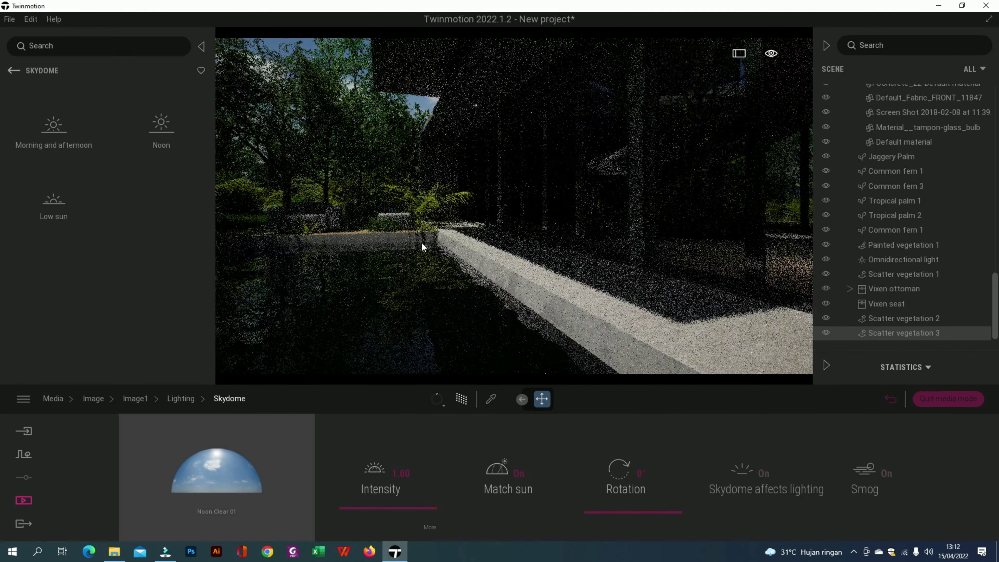
pyautogui.moveTo(422, 246); pyautogui.dragTo(362, 215, button='right')
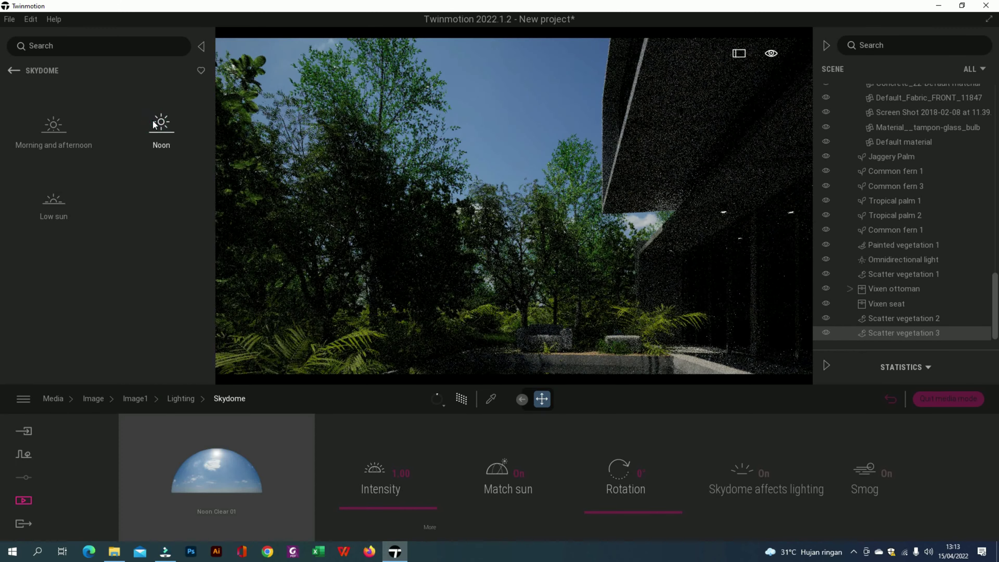
pyautogui.click(161, 125)
pyautogui.click(55, 125)
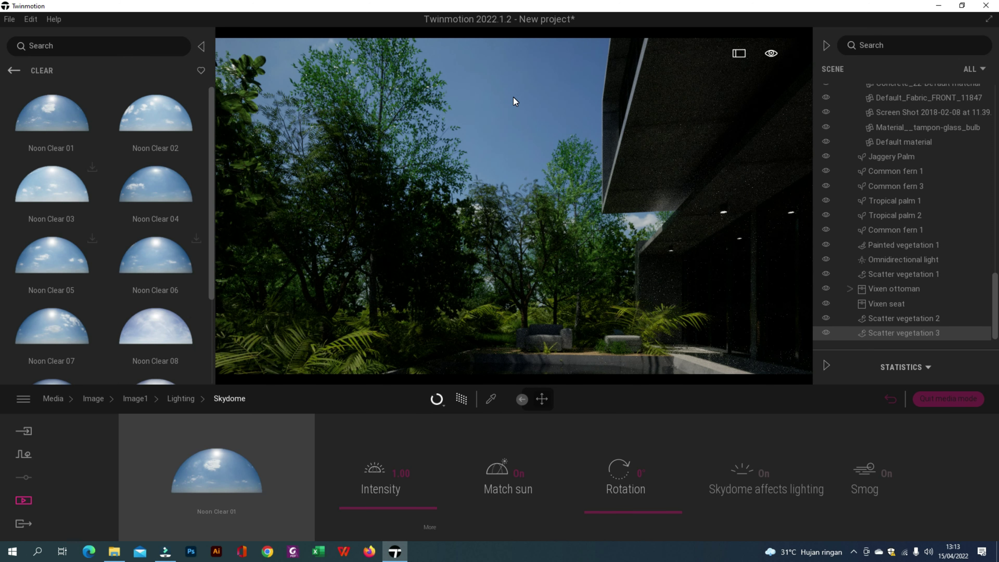
pyautogui.click(153, 342)
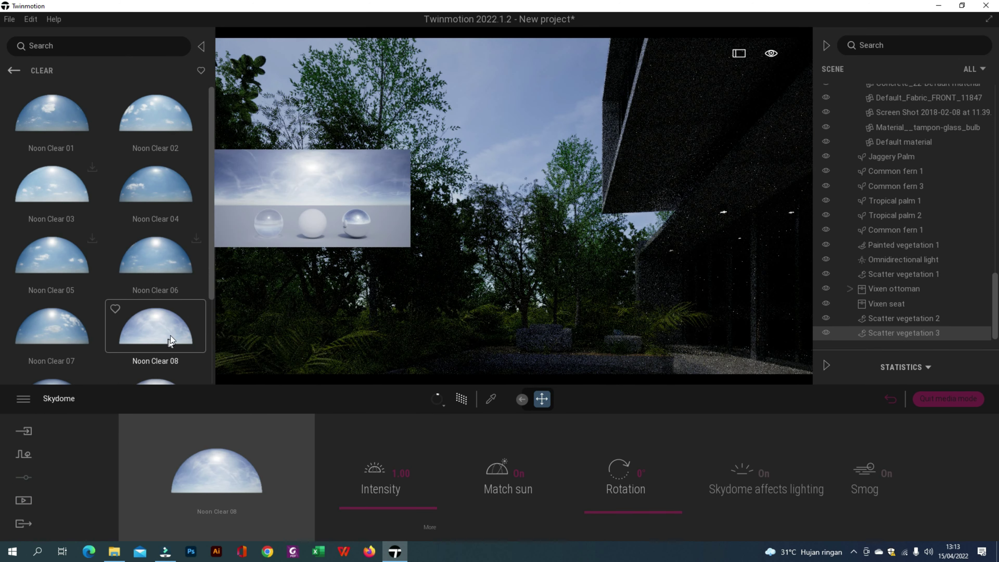
# Preview the saved view Image1 under the new sky and leave media mode
pyautogui.click(24, 499)
pyautogui.click(218, 475)
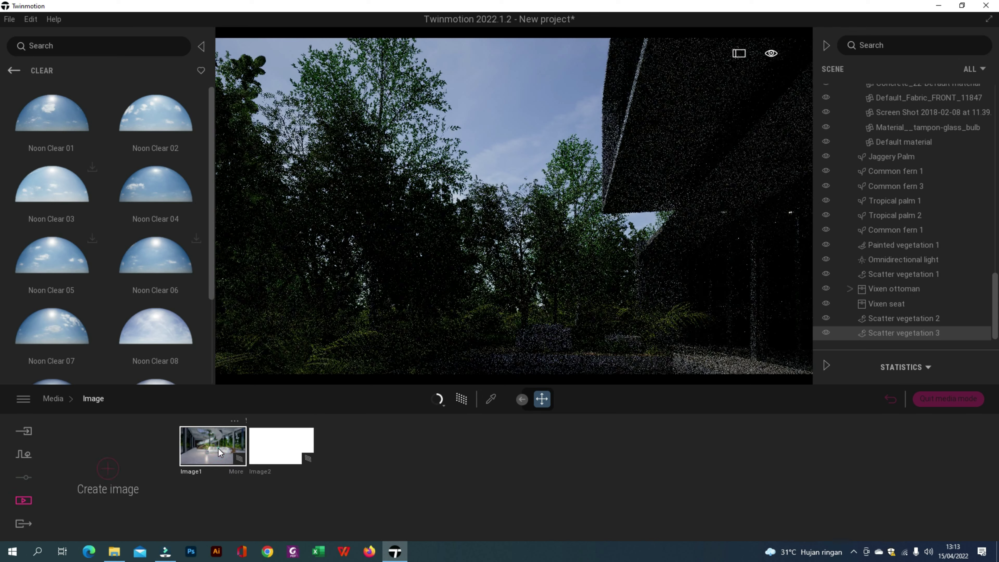
pyautogui.click(219, 450)
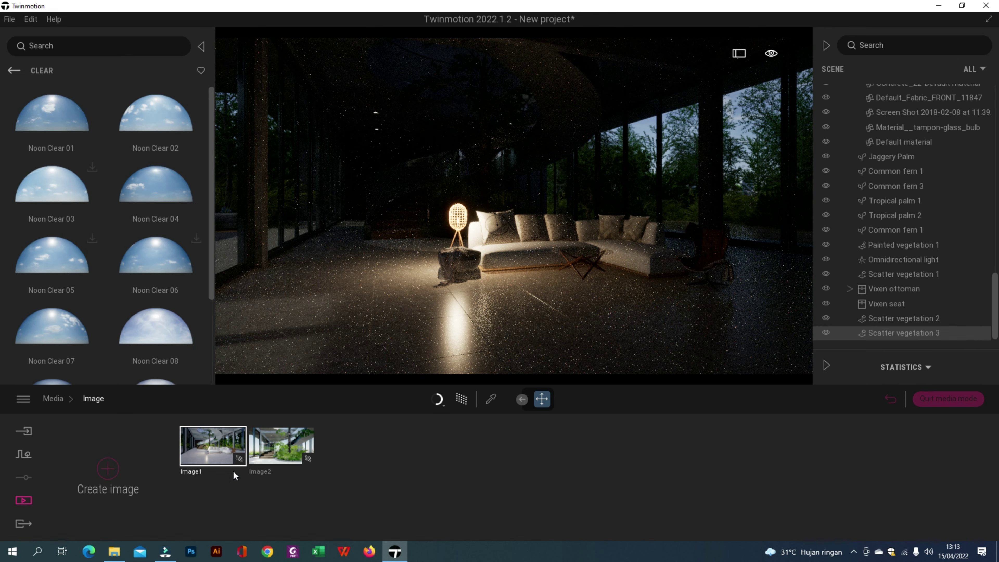
pyautogui.click(940, 399)
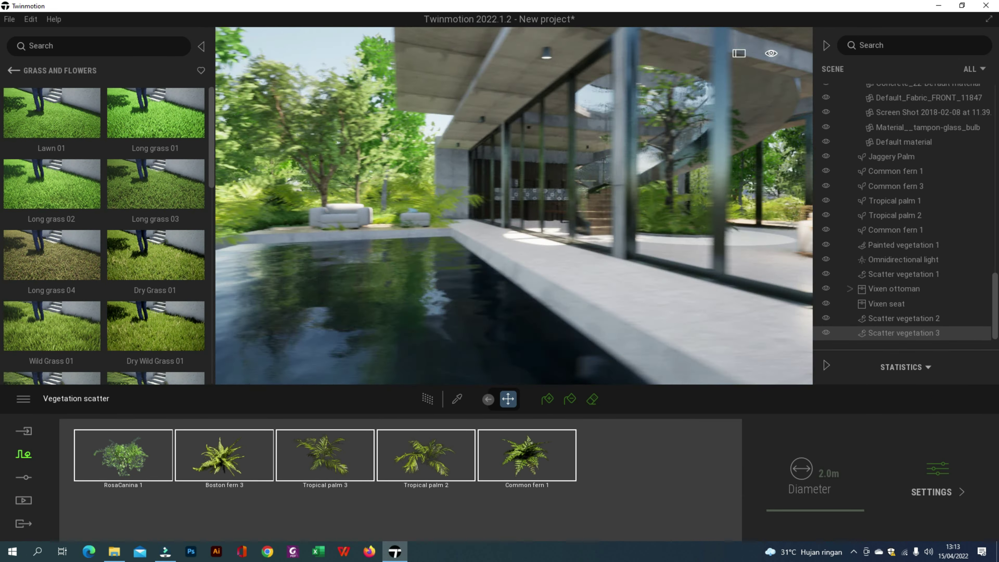
# Apply the Noon Clear 08 skydome from the clear noon skies to the scene outside media mode
pyautogui.moveTo(534, 267); pyautogui.dragTo(484, 248, button='right')
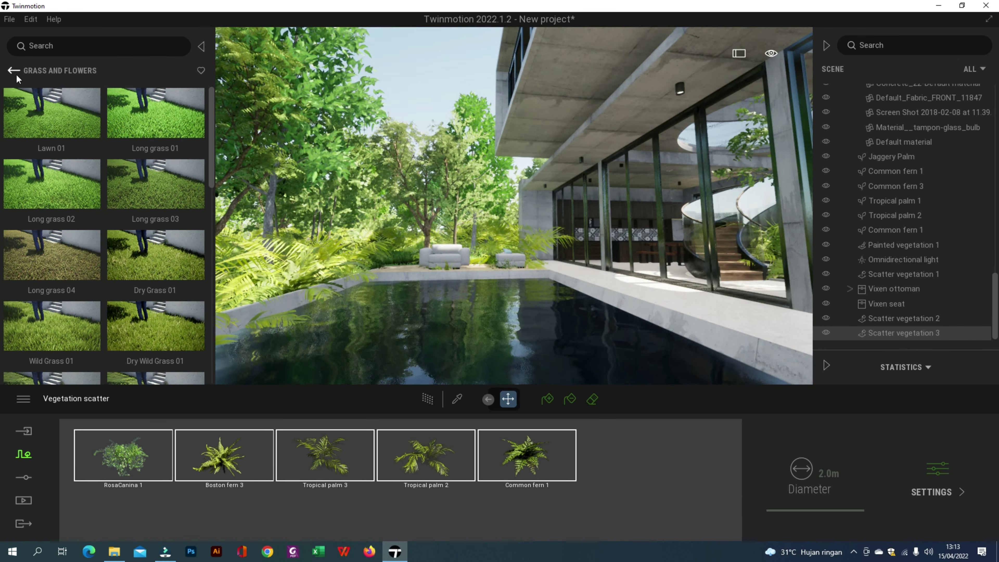
pyautogui.click(15, 73)
pyautogui.click(21, 71)
pyautogui.click(21, 75)
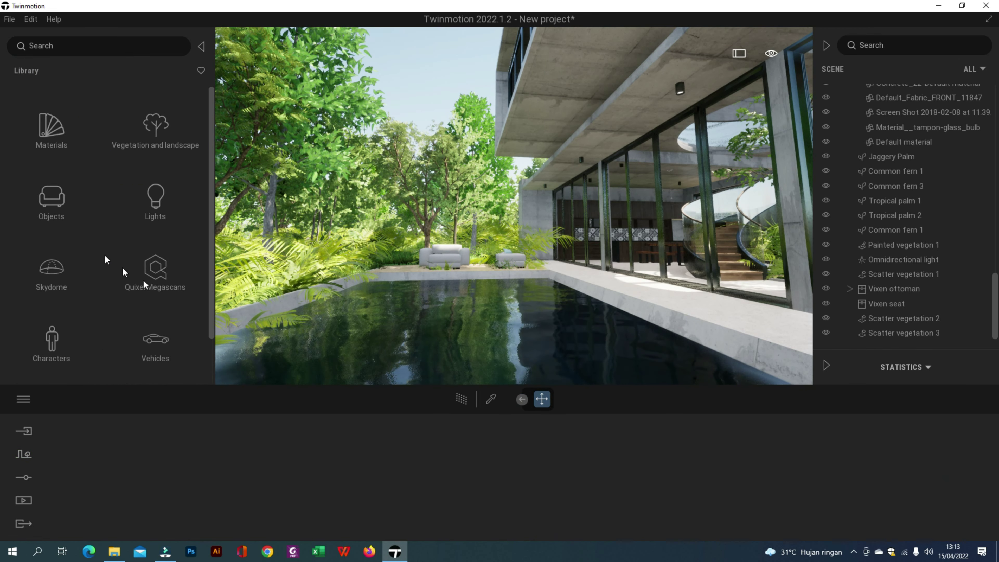
pyautogui.click(99, 259)
pyautogui.click(152, 128)
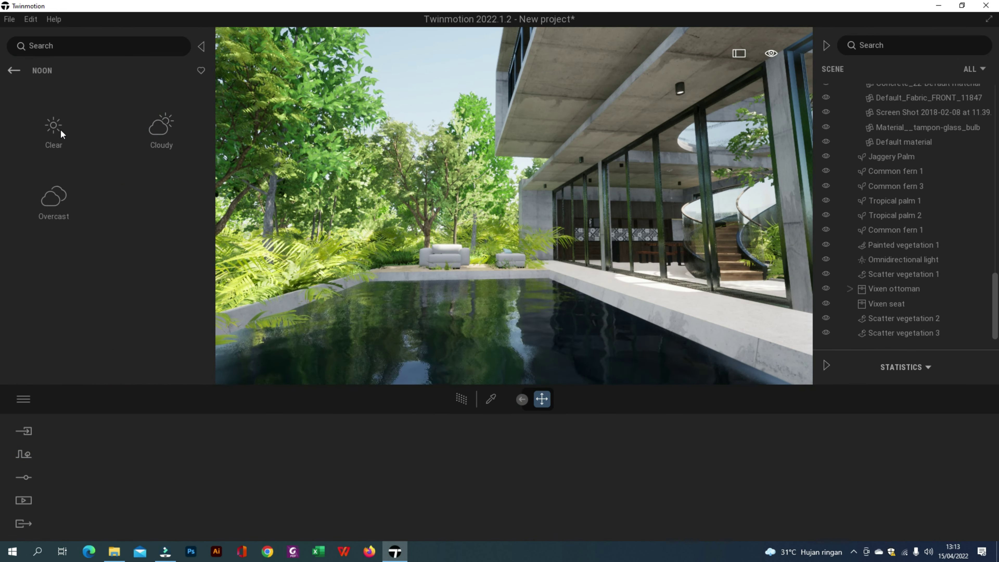
pyautogui.click(54, 125)
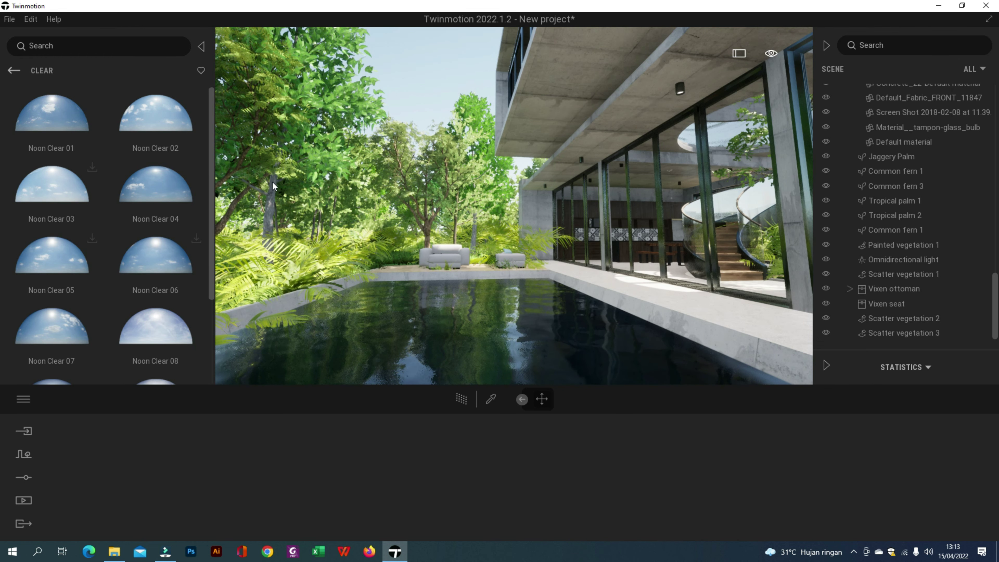
pyautogui.moveTo(273, 182); pyautogui.dragTo(274, 181)
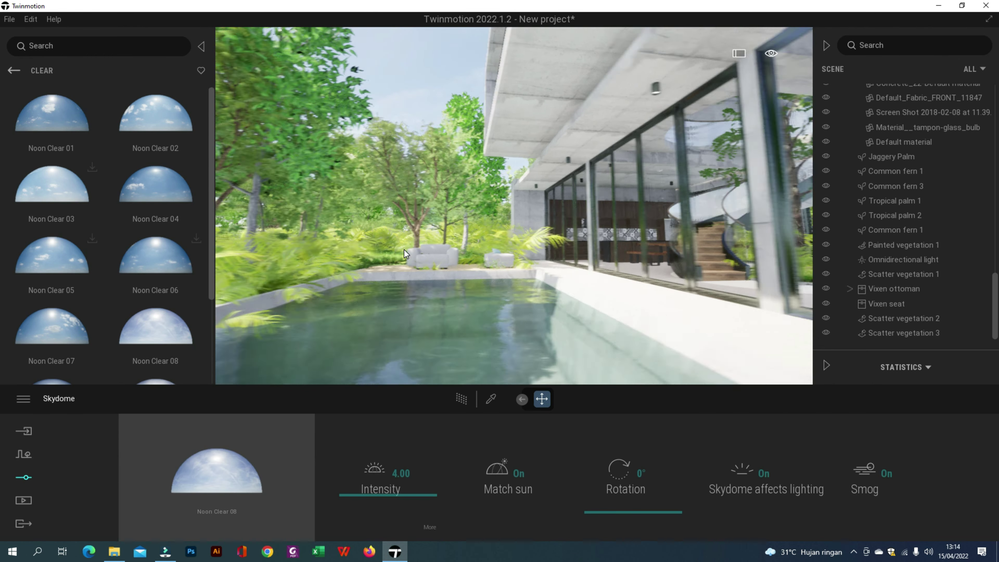
# Go to the interior view beside the sofa and lamp and enable the Path Tracer
pyautogui.press('d')
pyautogui.moveTo(403, 249); pyautogui.dragTo(498, 250, button='right')
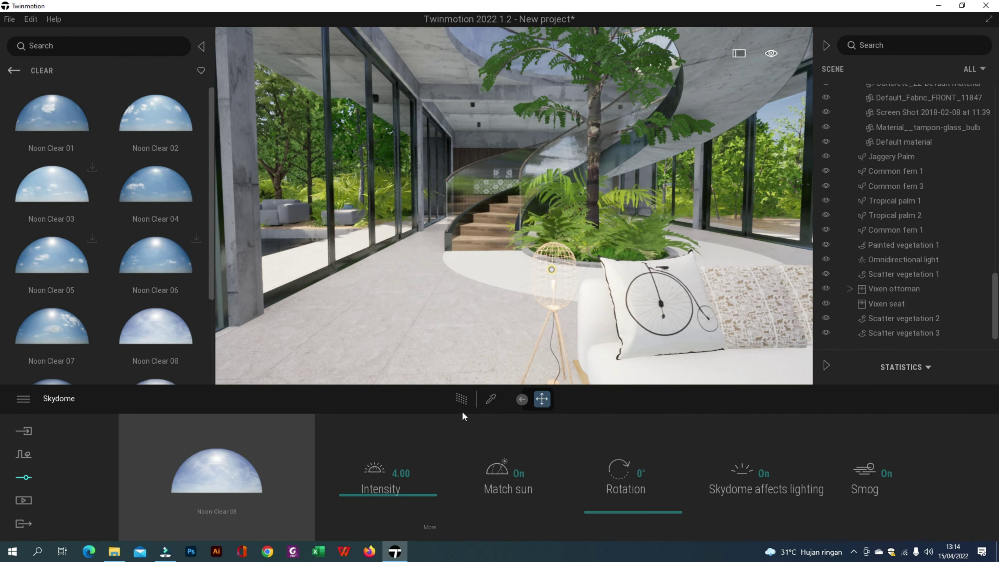
pyautogui.click(462, 400)
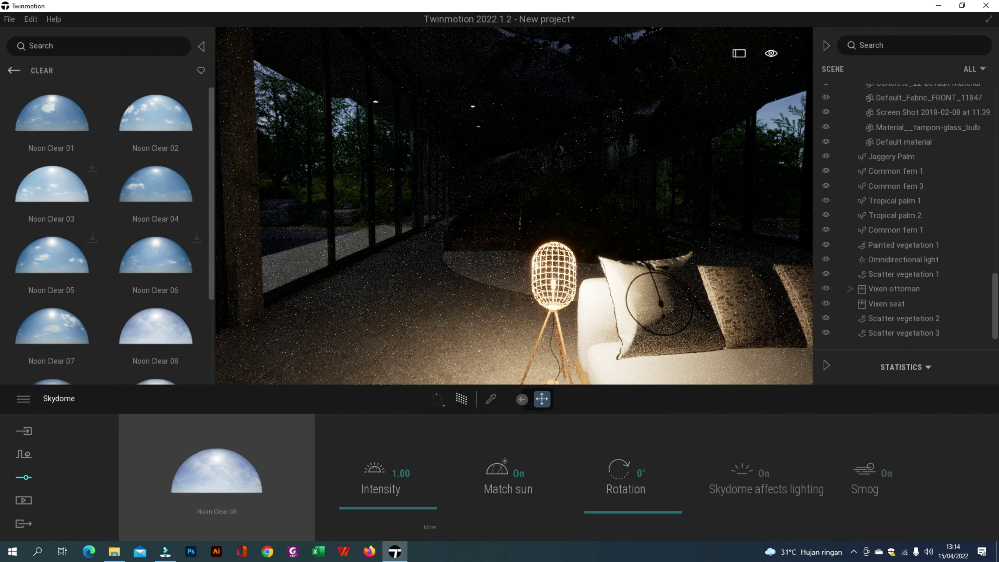
# Raise the Noon Clear 08 skydome's intensity for the interior view, trying 2 and settling on 4
pyautogui.moveTo(506, 182); pyautogui.dragTo(508, 176, button='right')
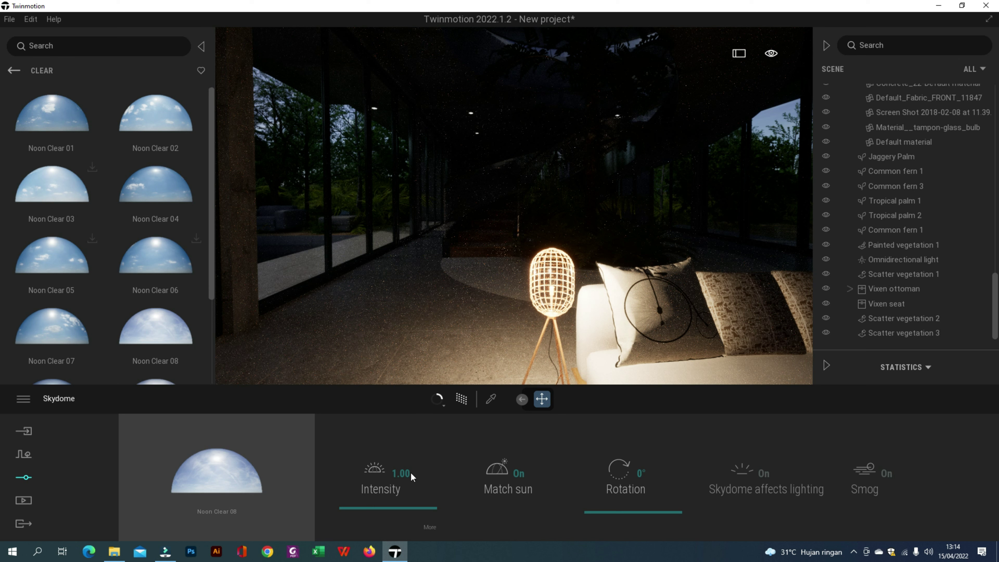
pyautogui.click(400, 472)
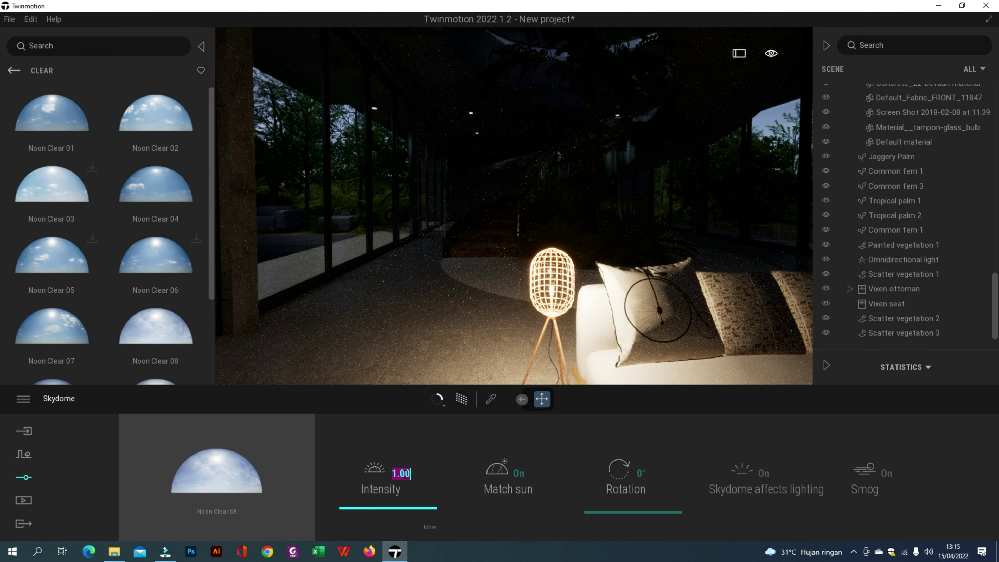
pyautogui.write('2')
pyautogui.press('Return')
pyautogui.press('Return')
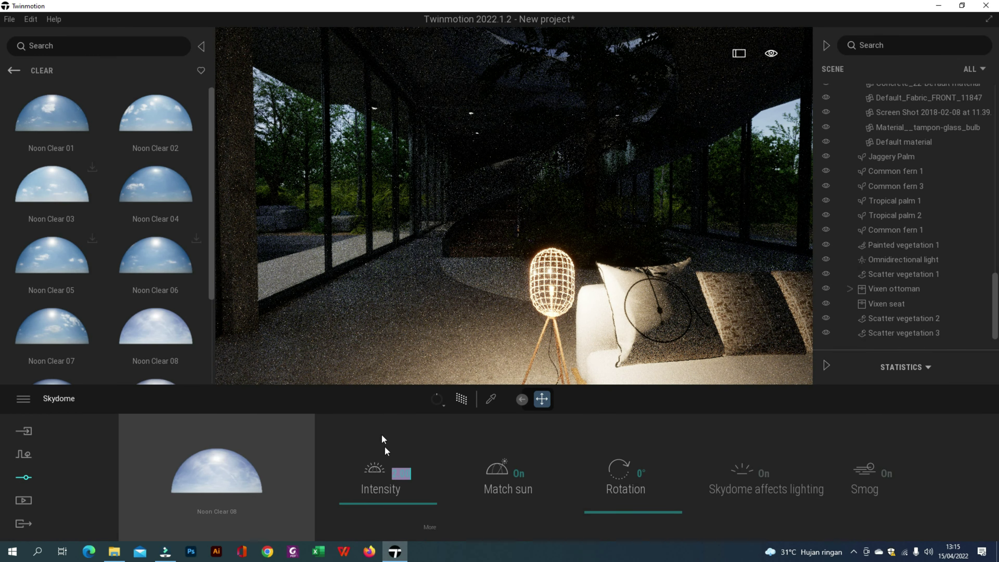
pyautogui.click(402, 474)
pyautogui.write('4')
pyautogui.press('Return')
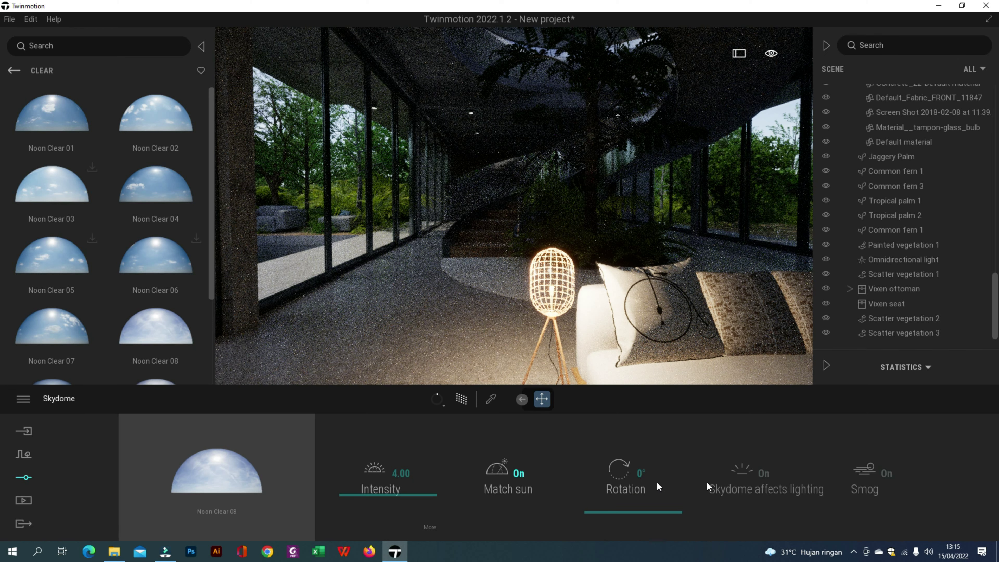
# Set the ambient value in the skydome's additional intensity settings to 1.00
pyautogui.click(428, 528)
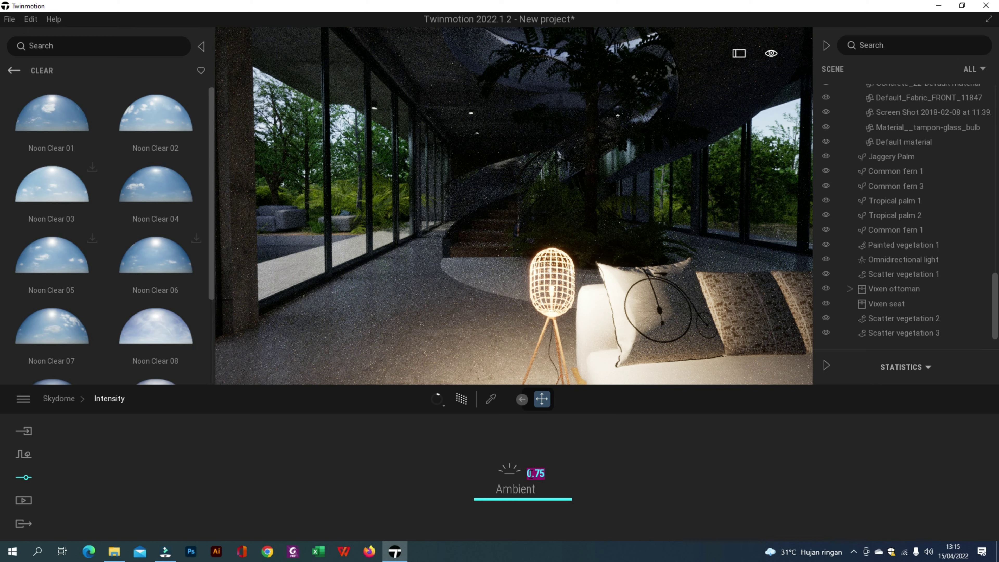
pyautogui.write('1')
pyautogui.press('Return')
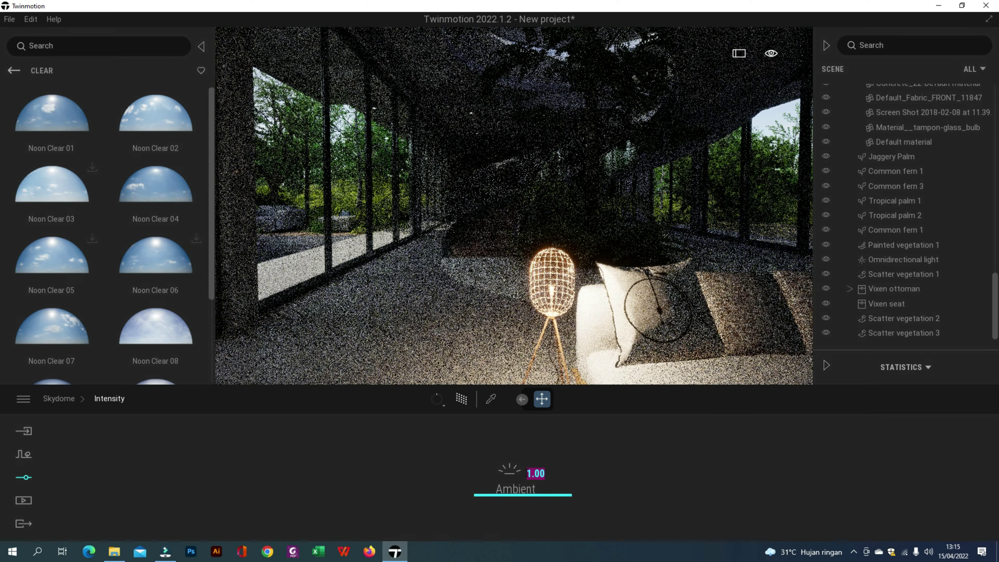
# Preview the saved images Image1 and Image2 in media mode under the adjusted skydome lighting
pyautogui.click(52, 505)
pyautogui.press('F4')
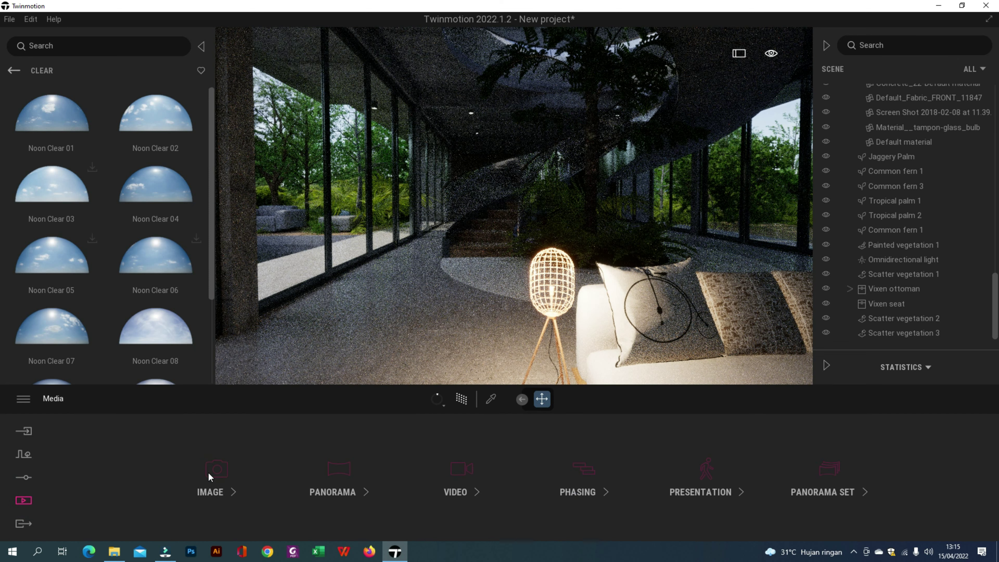
pyautogui.click(208, 472)
pyautogui.click(201, 448)
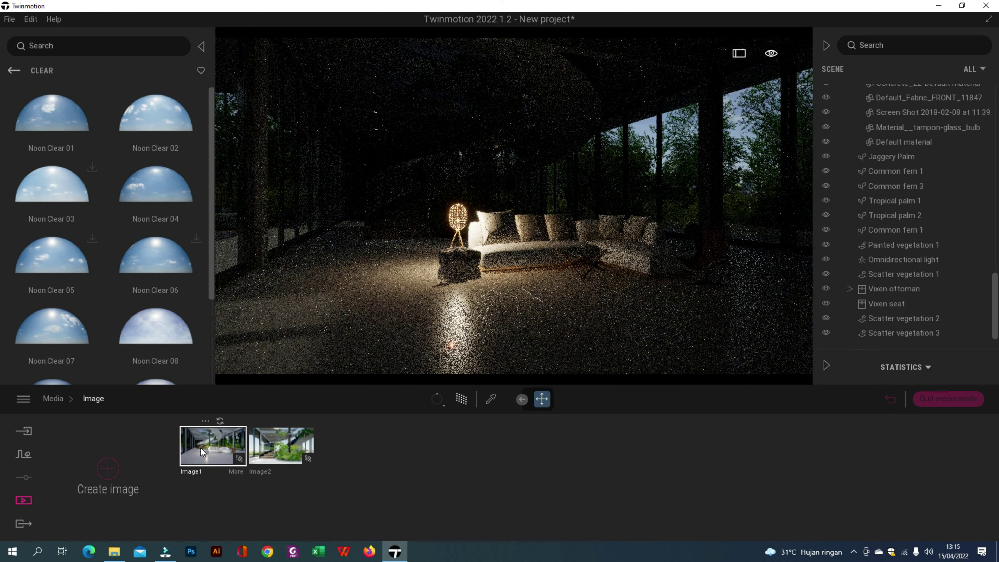
pyautogui.click(297, 445)
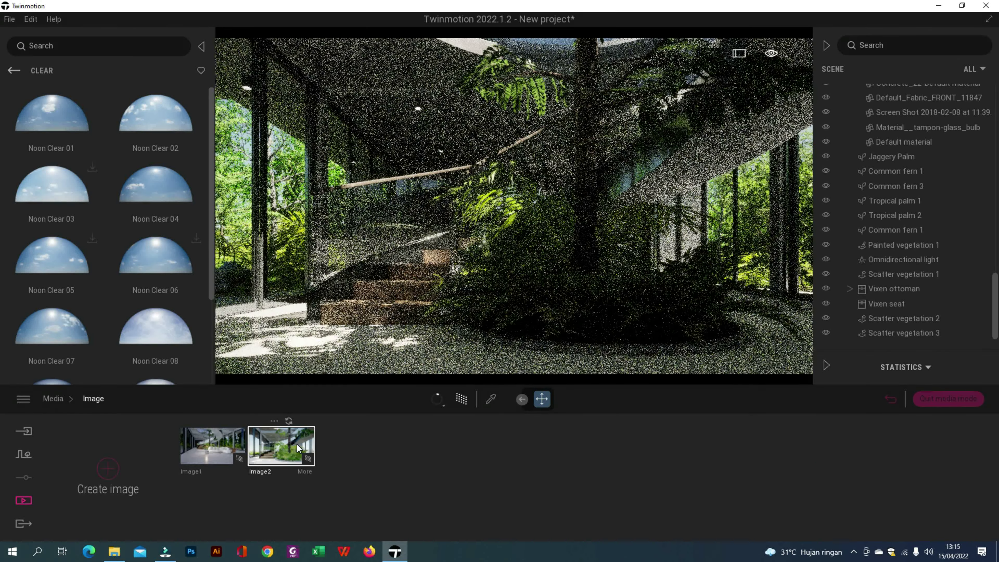
pyautogui.click(223, 449)
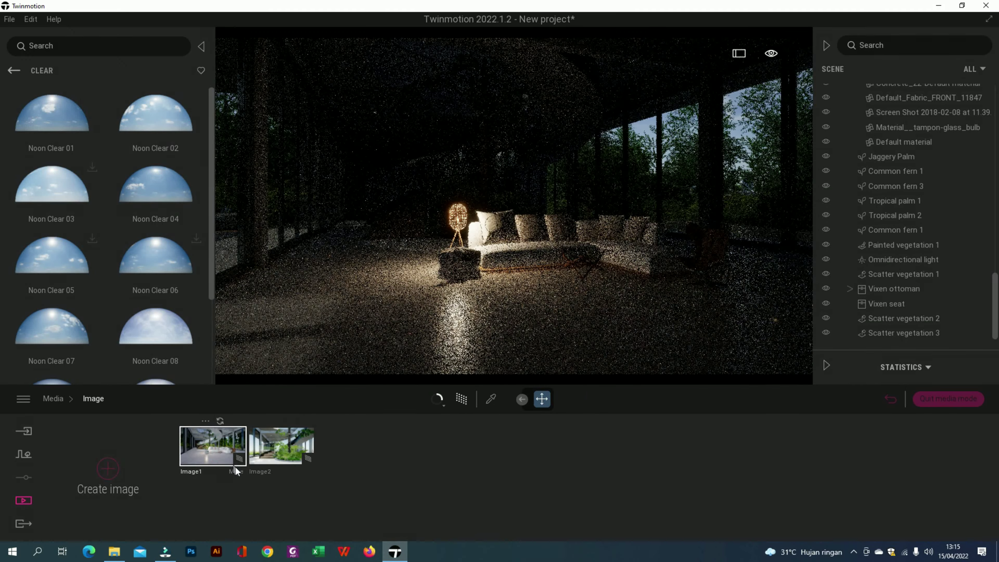
# Check Image1's skydome and lighting settings and enable the Path Tracer for that image
pyautogui.click(239, 474)
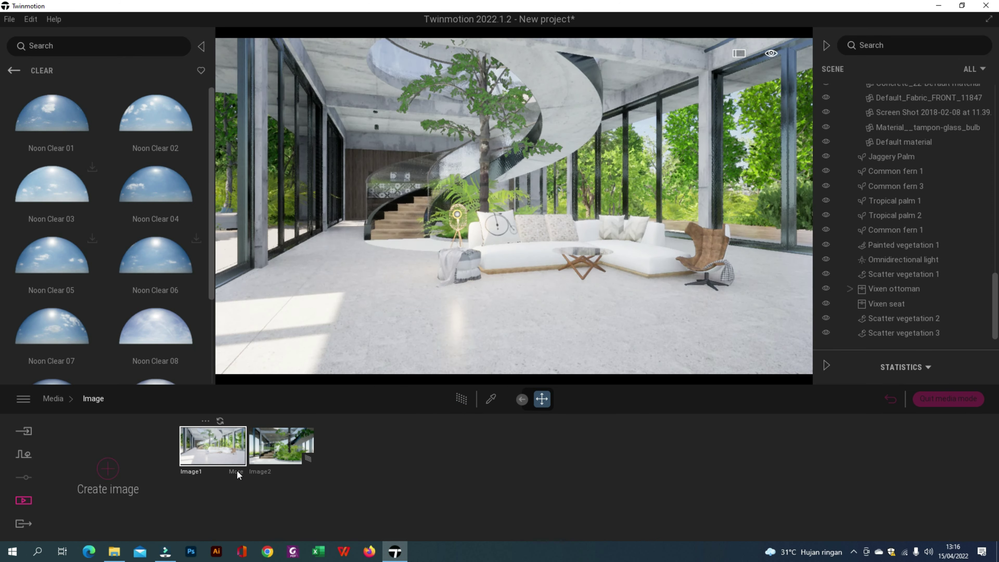
pyautogui.click(236, 471)
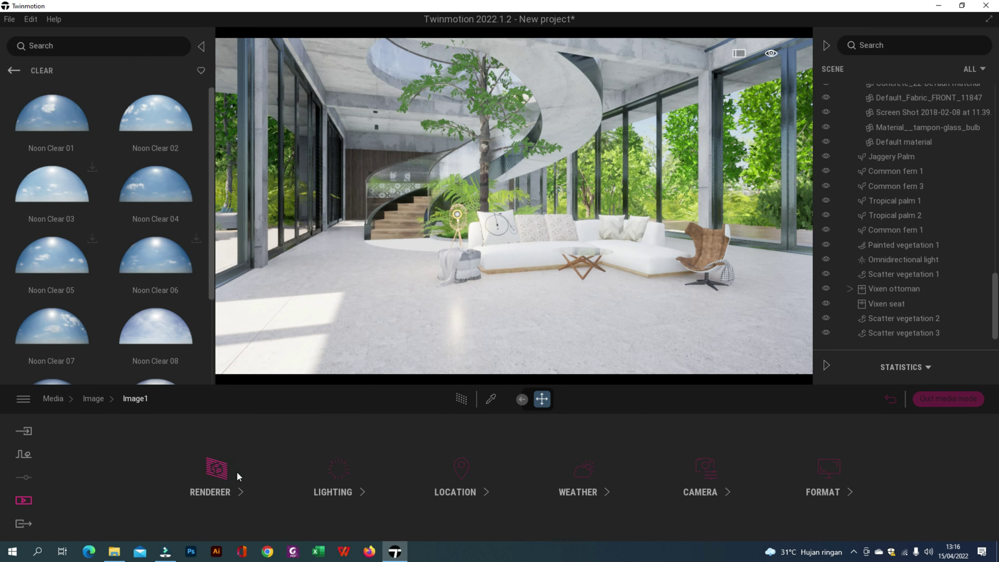
pyautogui.click(334, 480)
pyautogui.click(255, 526)
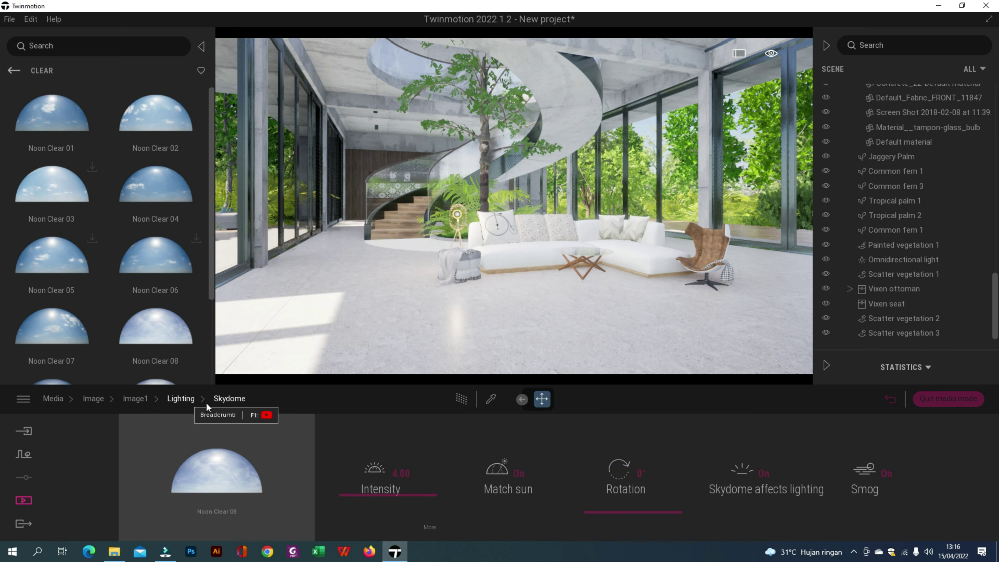
pyautogui.click(181, 398)
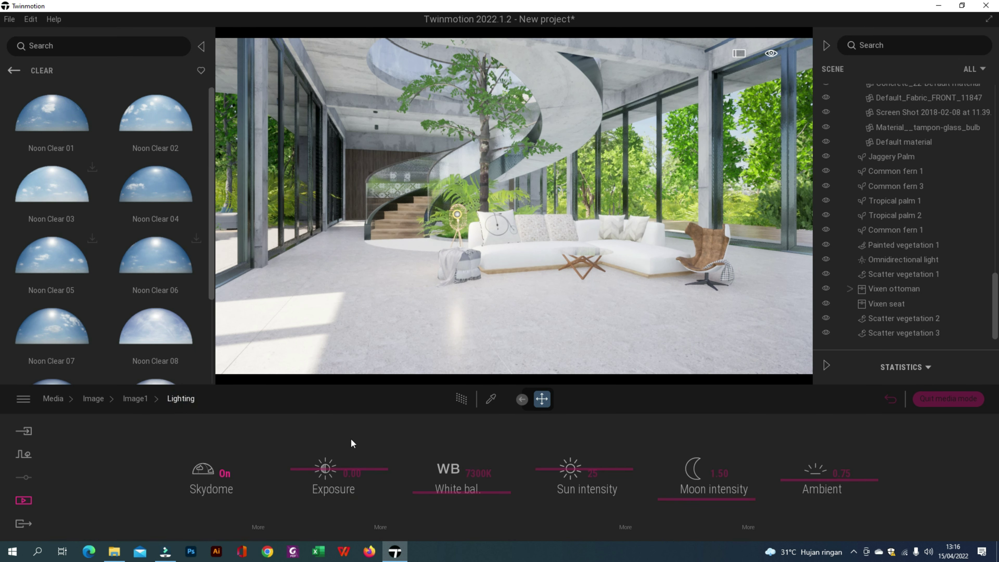
pyautogui.click(850, 471)
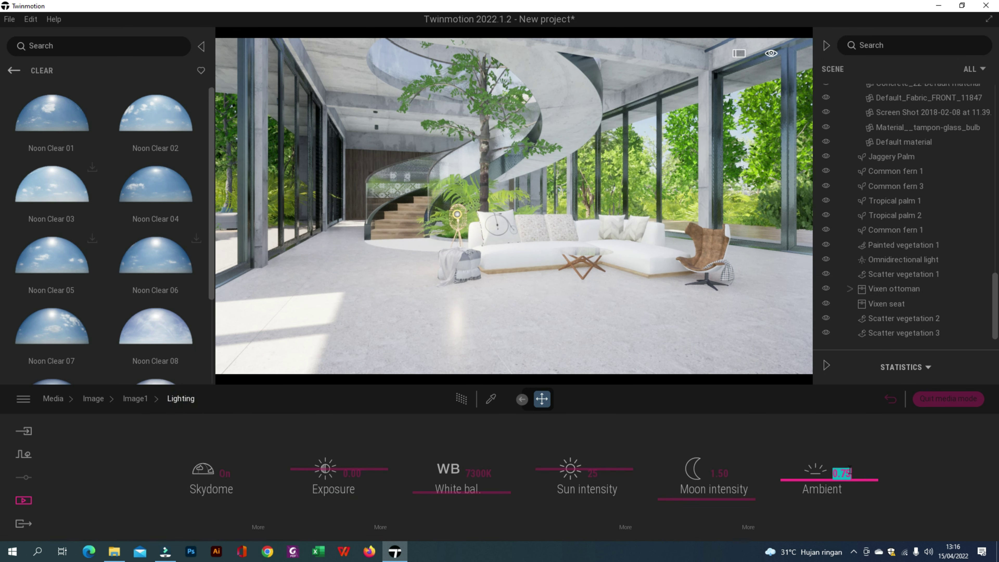
pyautogui.click(462, 400)
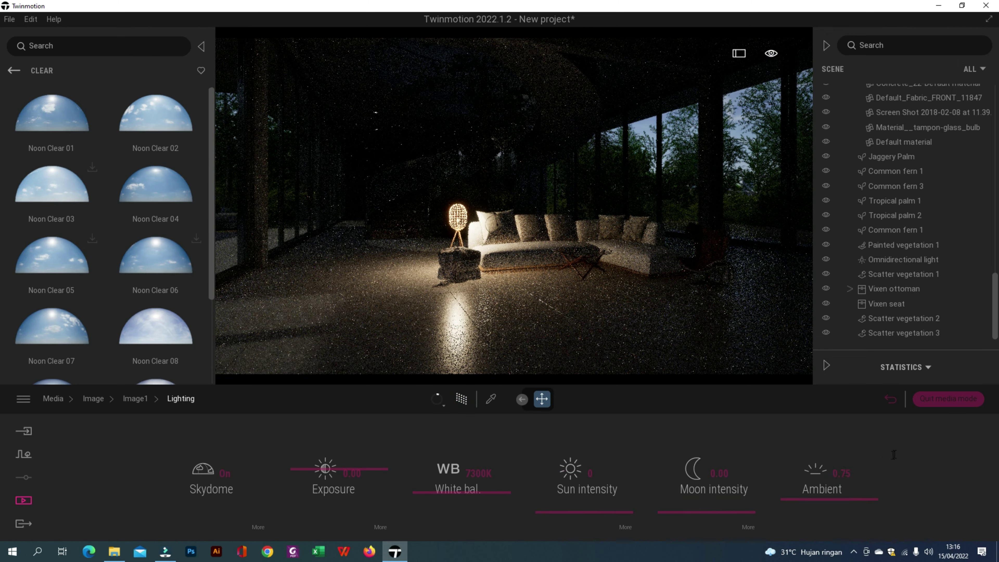
# Set Image1's ambient lighting to 2.00 and its exposure to 1.00
pyautogui.click(846, 473)
pyautogui.write('2')
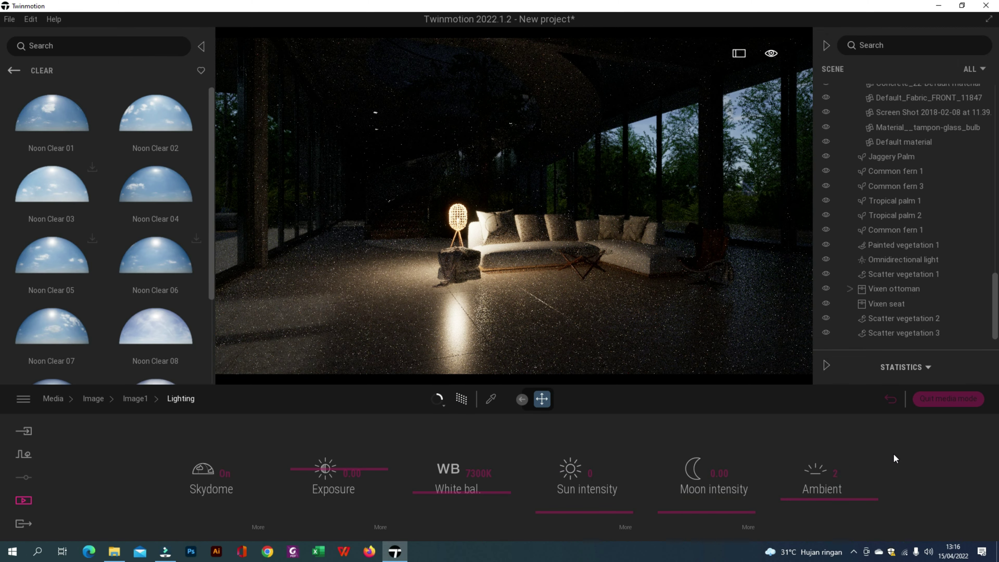
pyautogui.press('Return')
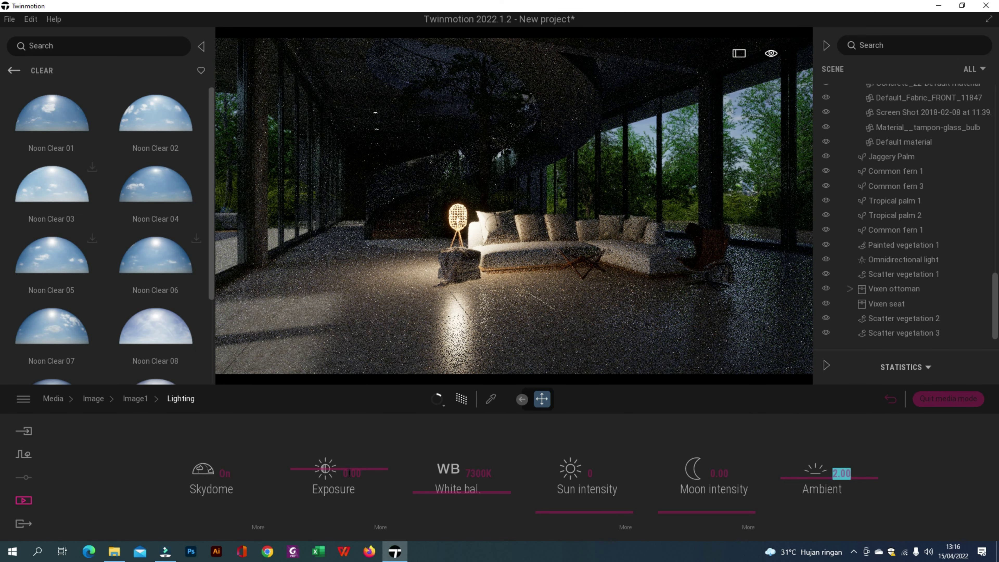
pyautogui.click(352, 474)
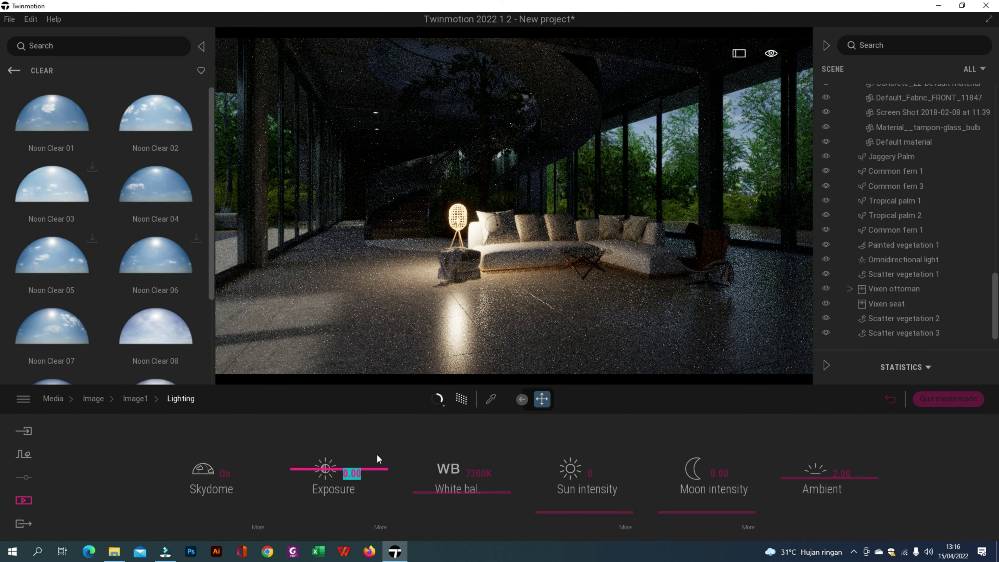
pyautogui.press('BackSpace')
pyautogui.write('1')
pyautogui.press('Return')
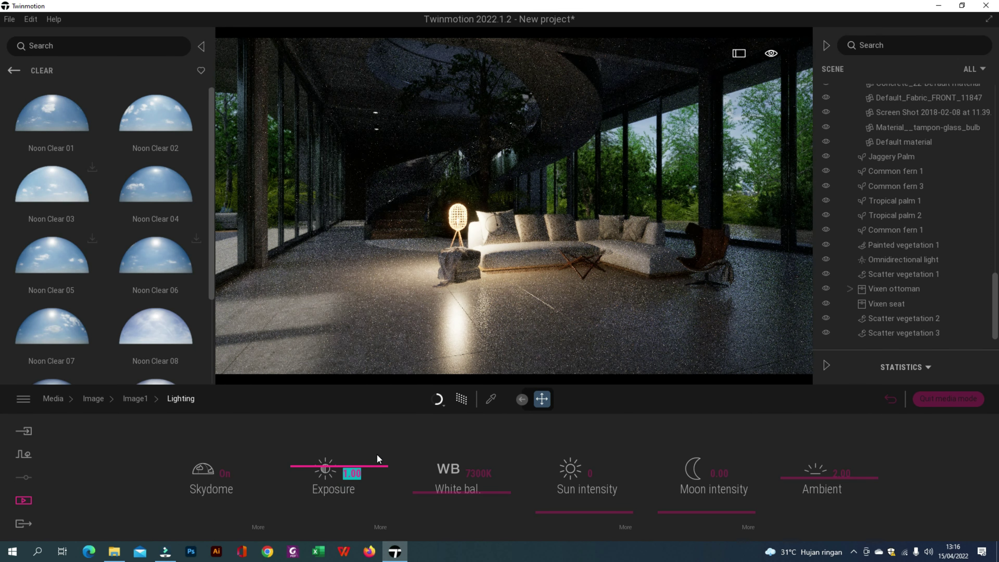
# Try sun intensities of 3 and 5 in Image1 and rotate its skydome to 242°
pyautogui.click(590, 473)
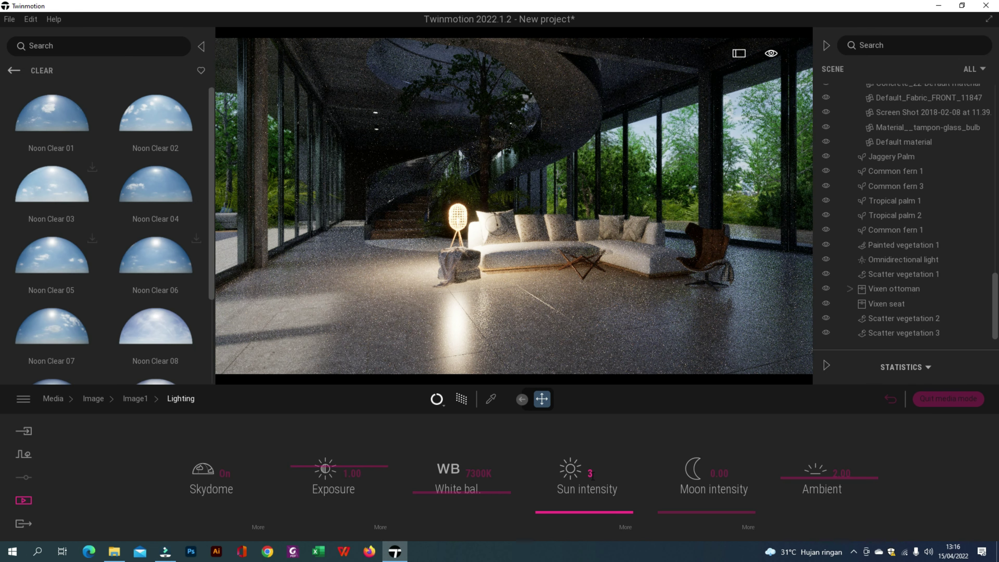
pyautogui.press('Return')
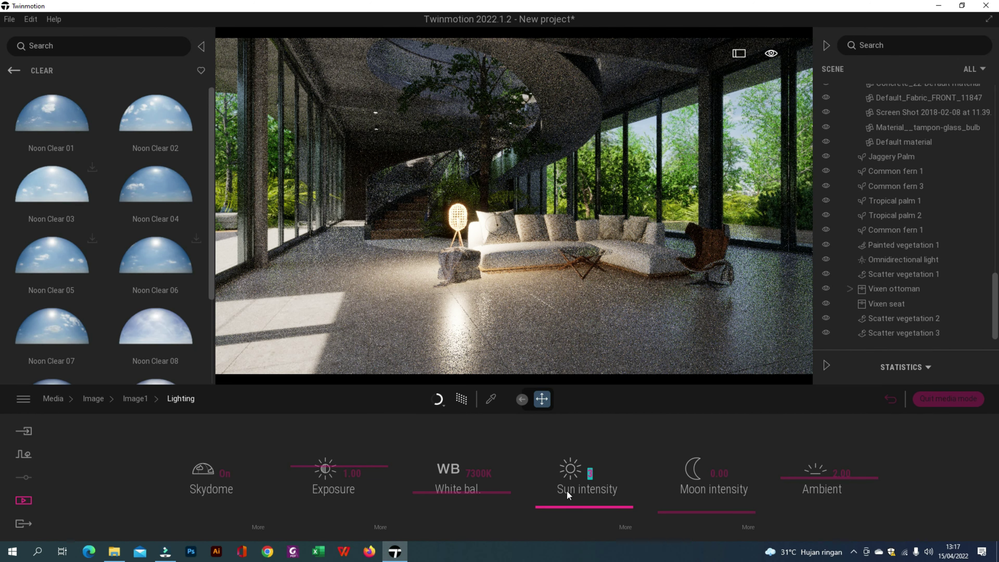
pyautogui.write('5')
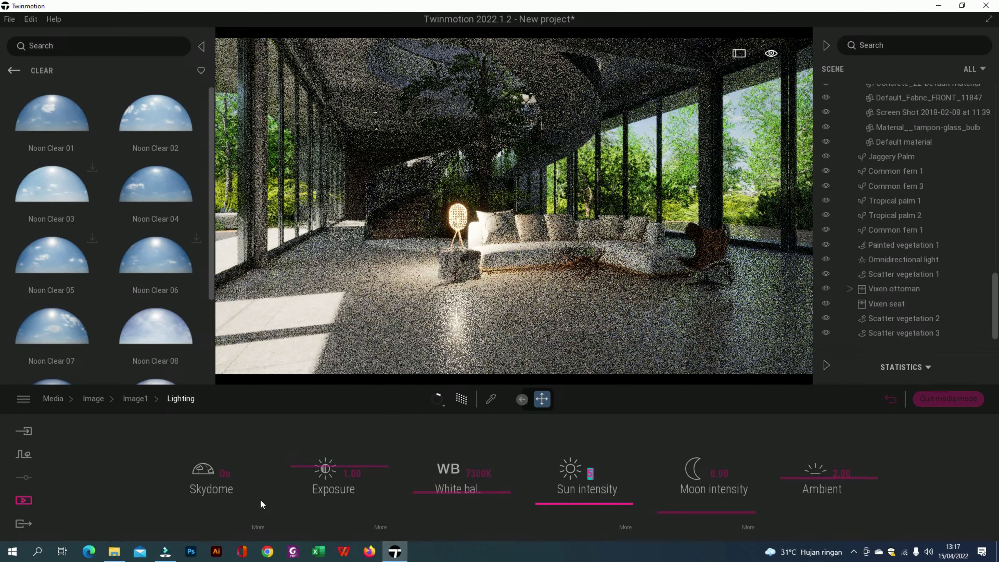
pyautogui.click(258, 527)
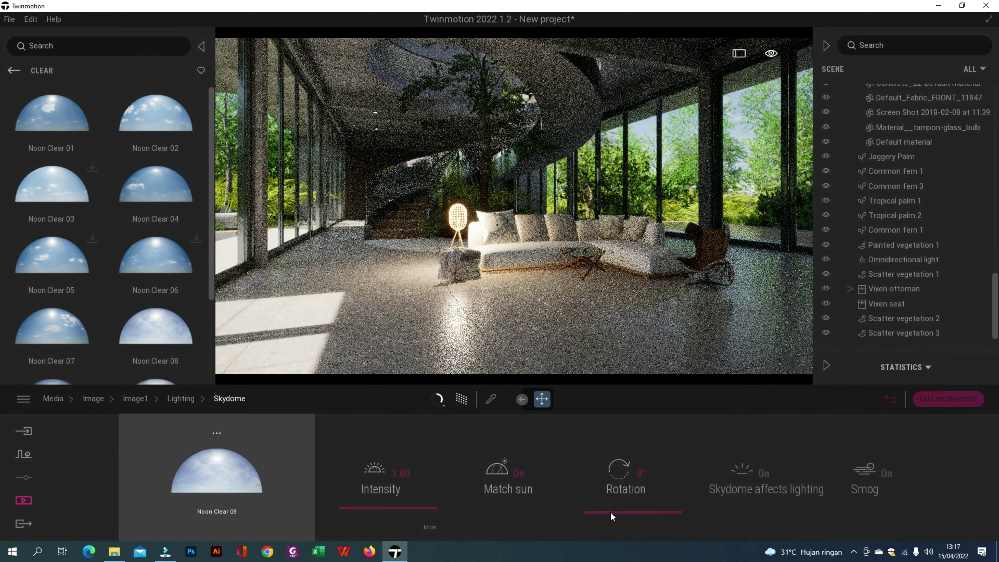
pyautogui.moveTo(610, 516); pyautogui.dragTo(619, 456)
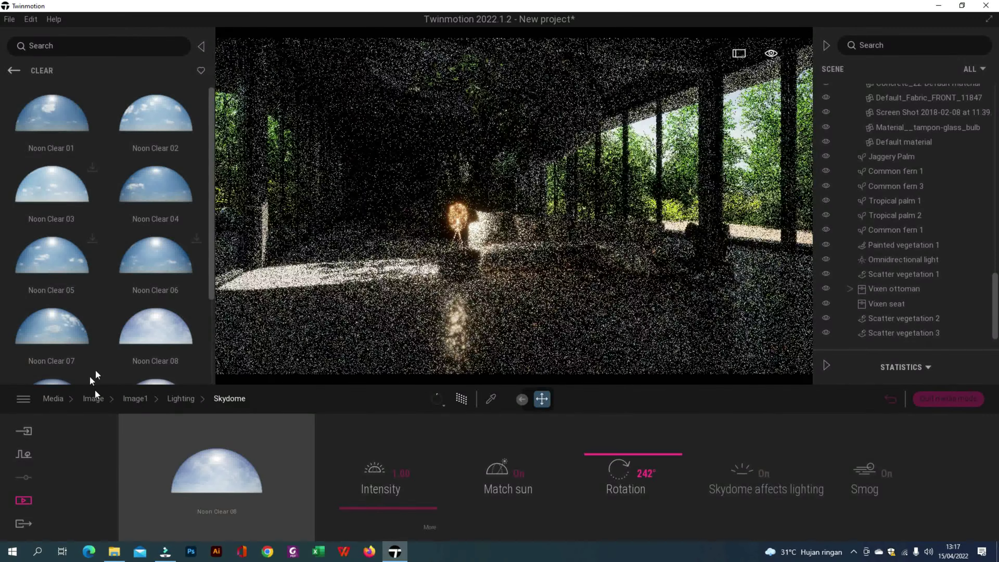
# Turn off the skydome for Image1 and set its ambient lighting to 0.75
pyautogui.click(182, 399)
pyautogui.click(223, 472)
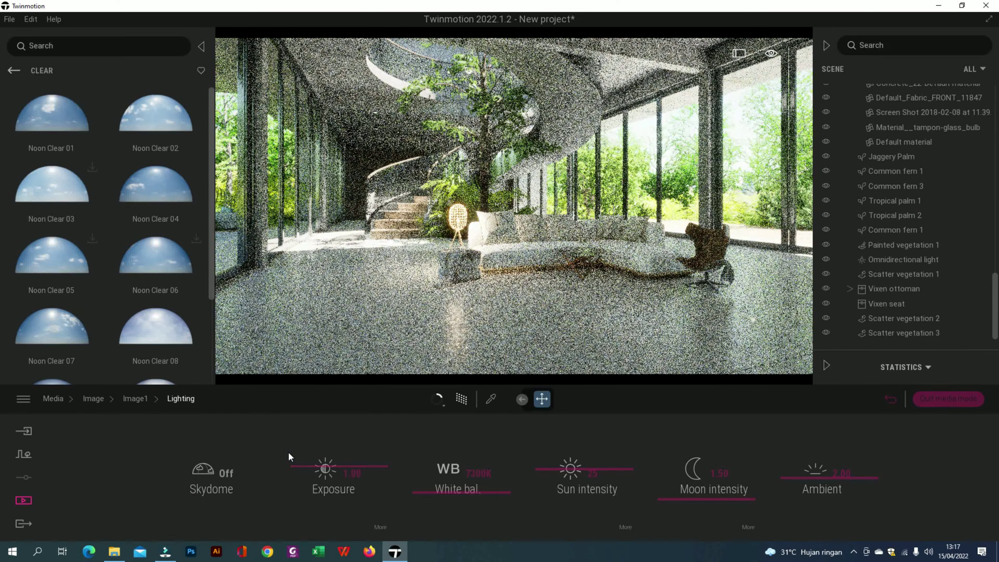
pyautogui.click(841, 475)
pyautogui.write('0')
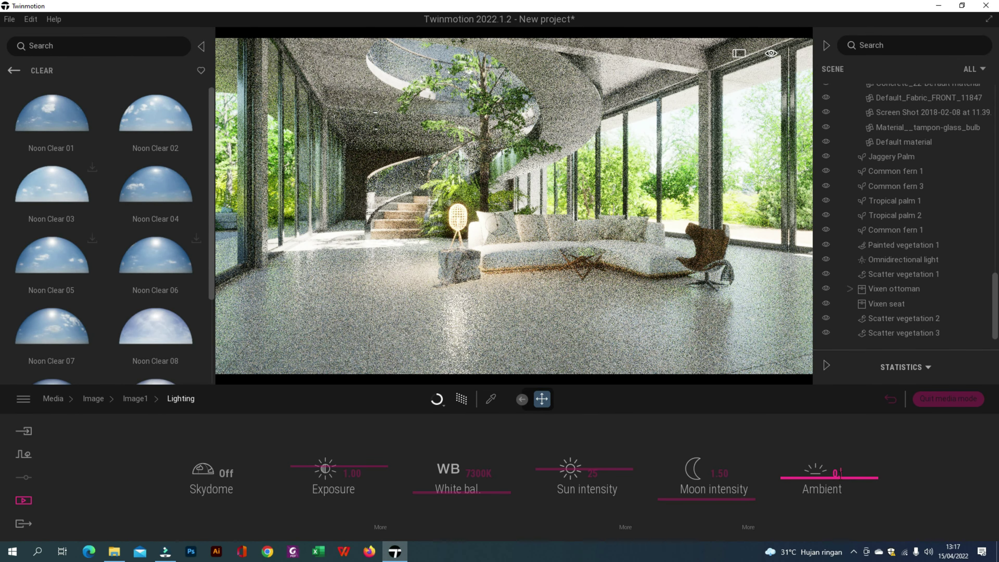
pyautogui.write('.75')
pyautogui.press('Return')
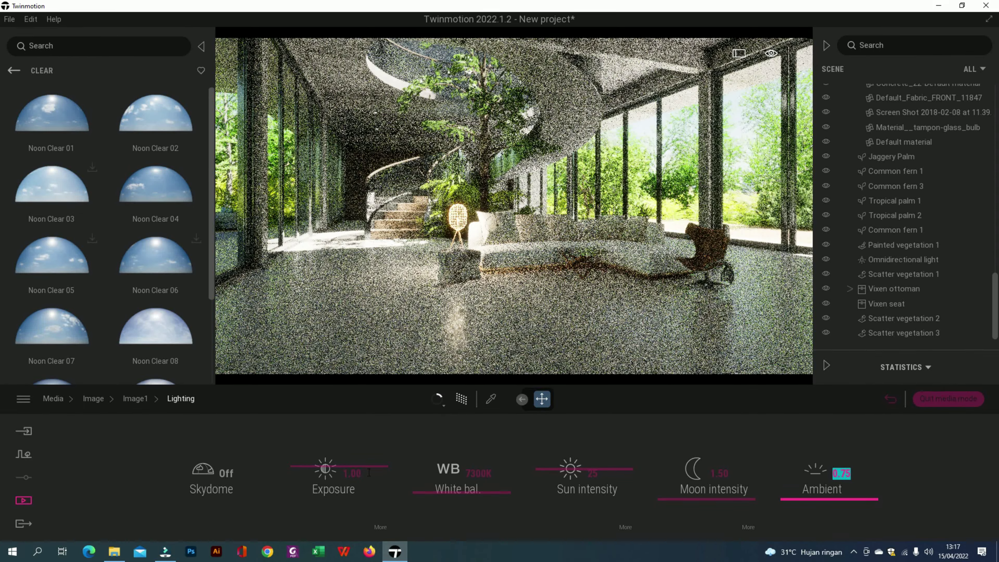
# Try an exposure of 0 for Image1 without the skydome and settle on 1.00
pyautogui.click(362, 474)
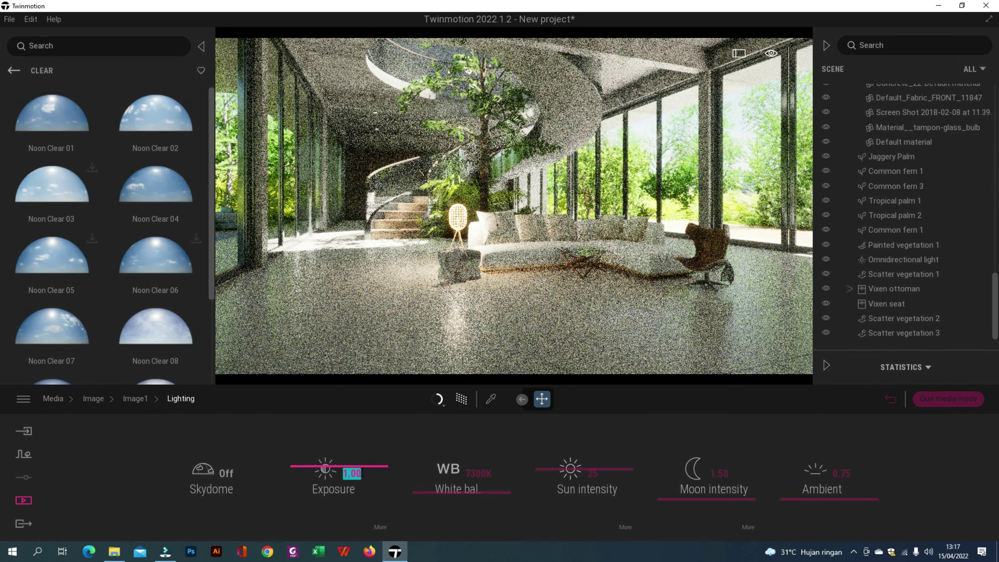
pyautogui.write('0')
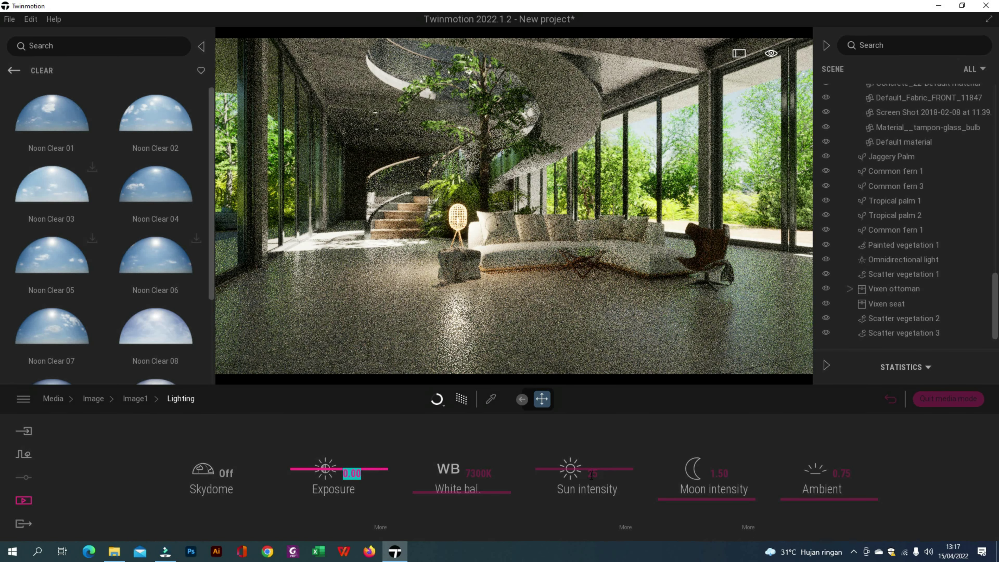
pyautogui.click(354, 478)
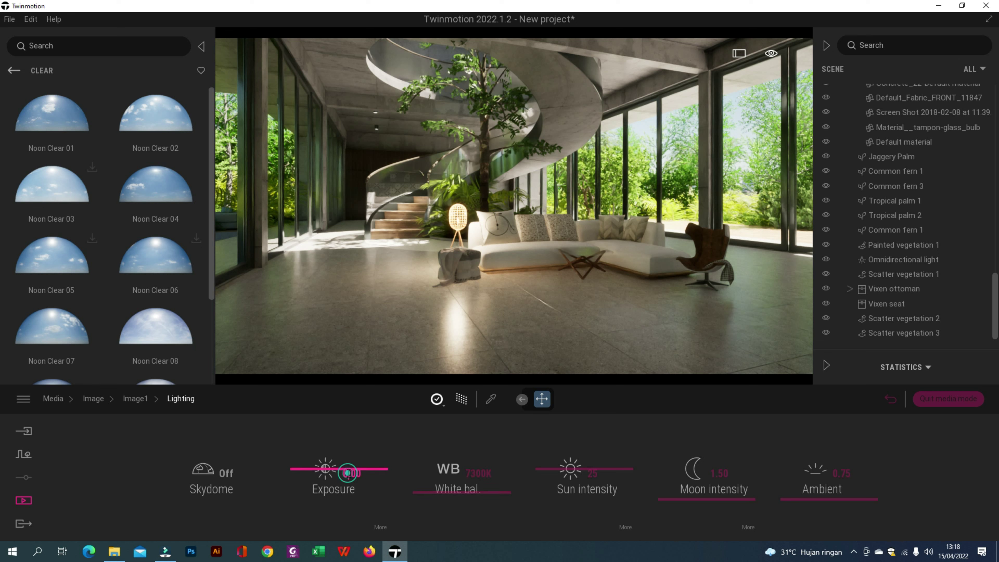
pyautogui.click(377, 469)
pyautogui.write('1')
pyautogui.press('Return')
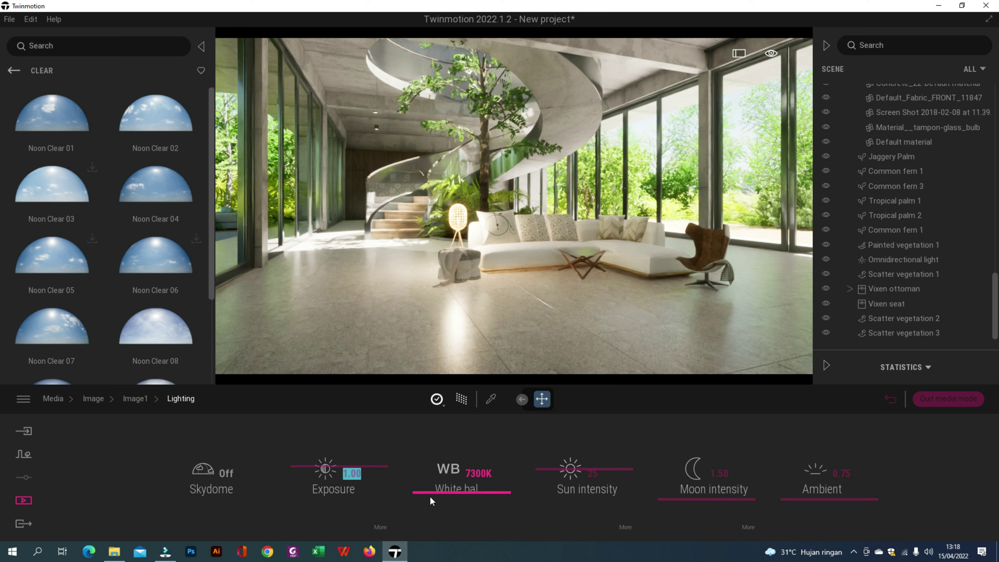
# Set Image1's white balance to 5000K and raise its sun reflection to 1.00
pyautogui.click(472, 474)
pyautogui.write('5000')
pyautogui.press('Return')
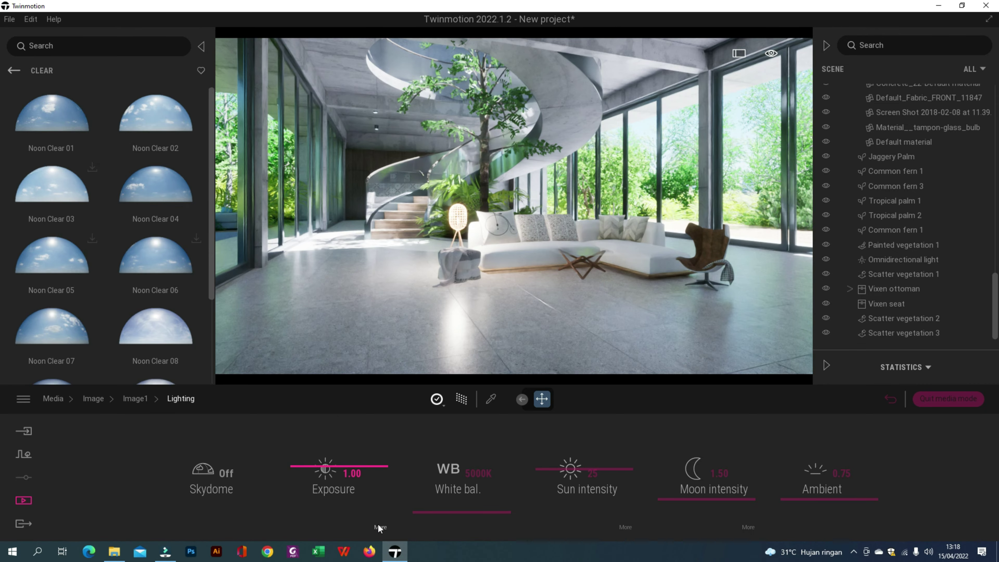
pyautogui.click(625, 526)
pyautogui.moveTo(461, 436); pyautogui.dragTo(467, 409)
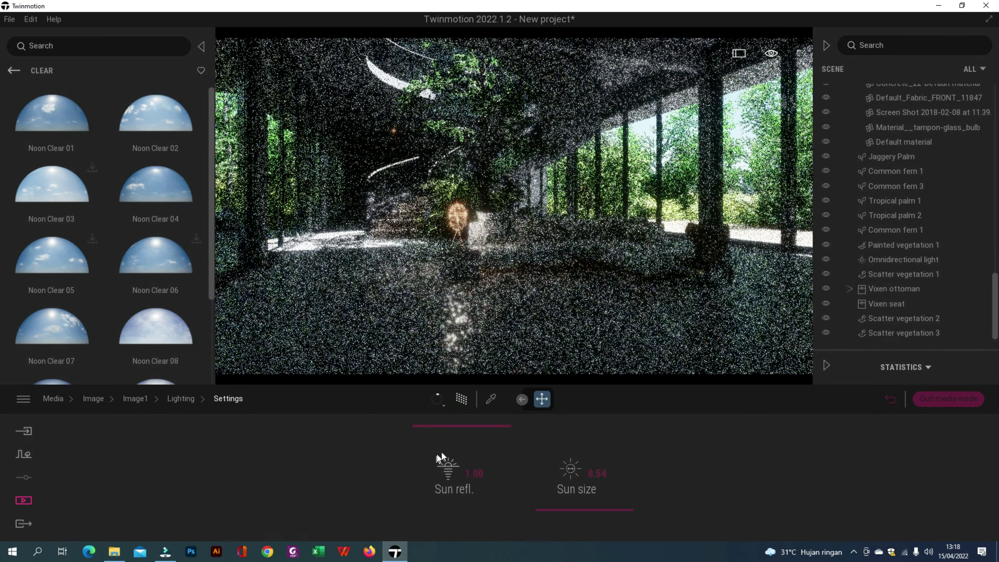
pyautogui.click(182, 400)
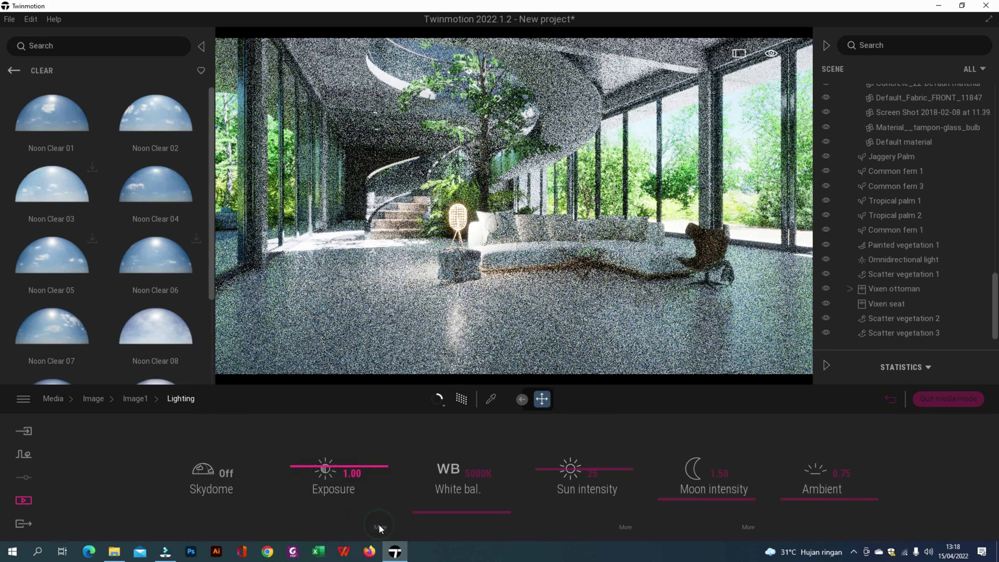
pyautogui.click(379, 525)
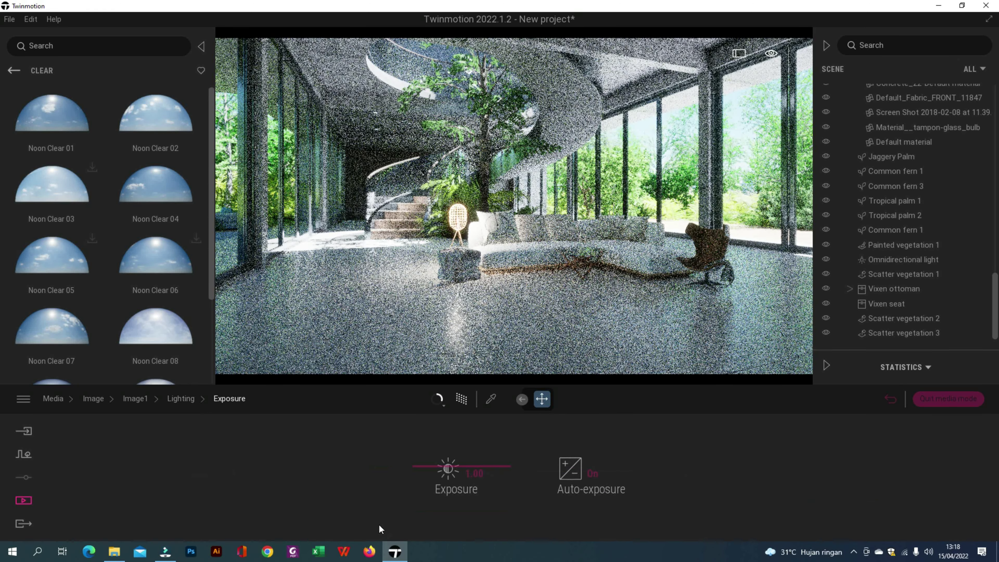
pyautogui.click(183, 401)
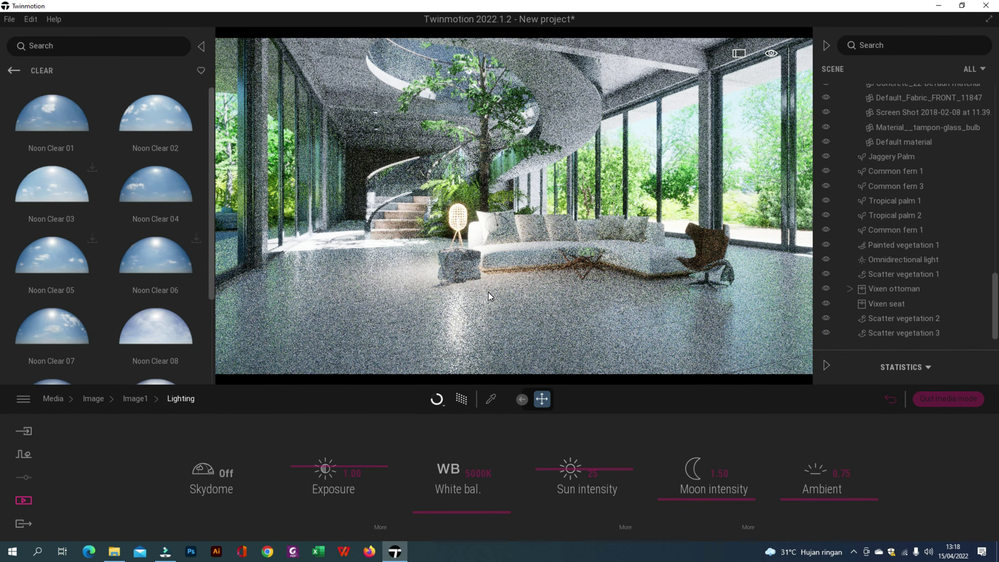
# Place the posed human Diego at the foot of the spiral staircase and rotate him to face the living area
pyautogui.click(11, 77)
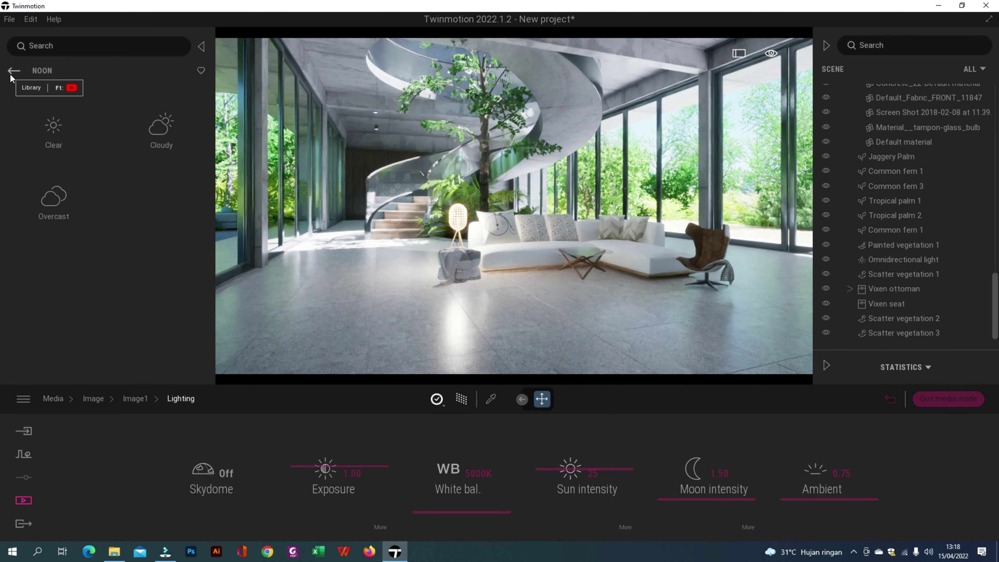
pyautogui.click(11, 77)
pyautogui.click(53, 340)
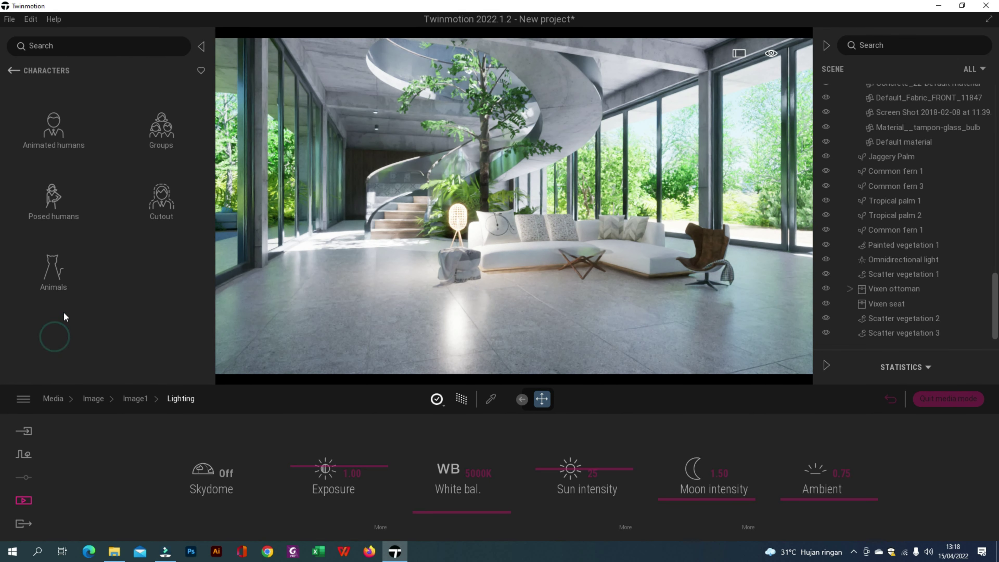
pyautogui.click(43, 209)
pyautogui.scroll(-3, 162, 206)
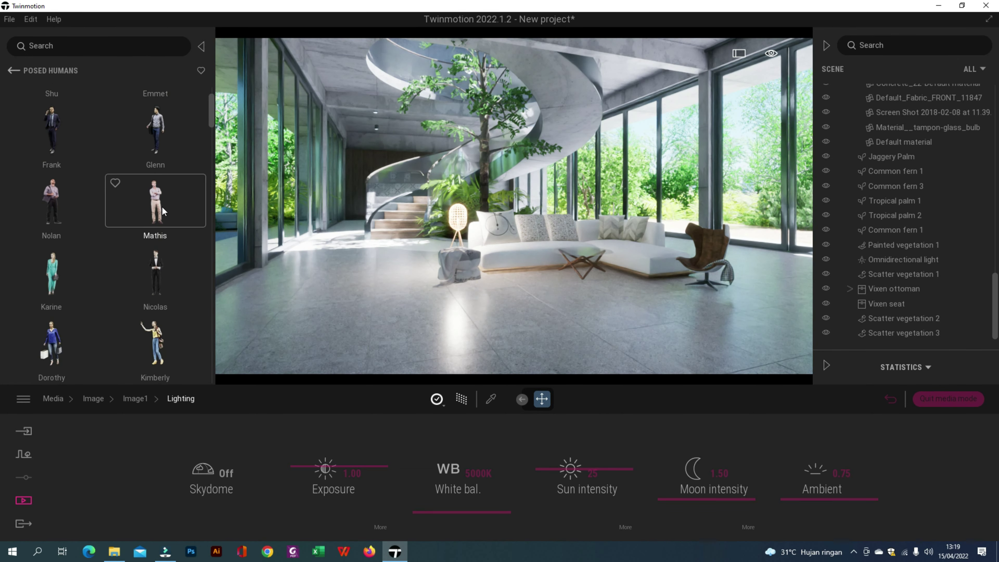
pyautogui.scroll(-6, 149, 209)
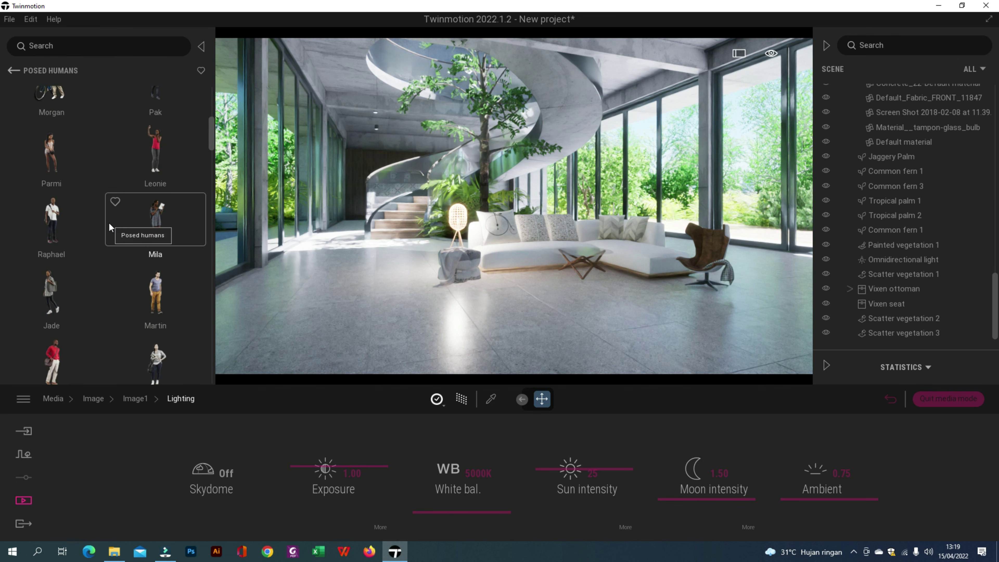
pyautogui.scroll(-8, 106, 230)
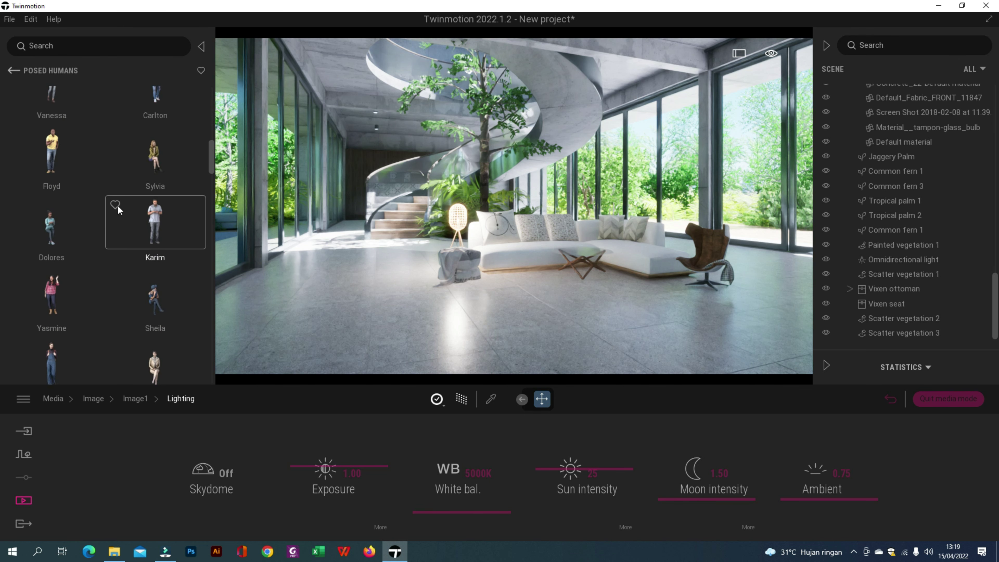
pyautogui.scroll(-5, 114, 201)
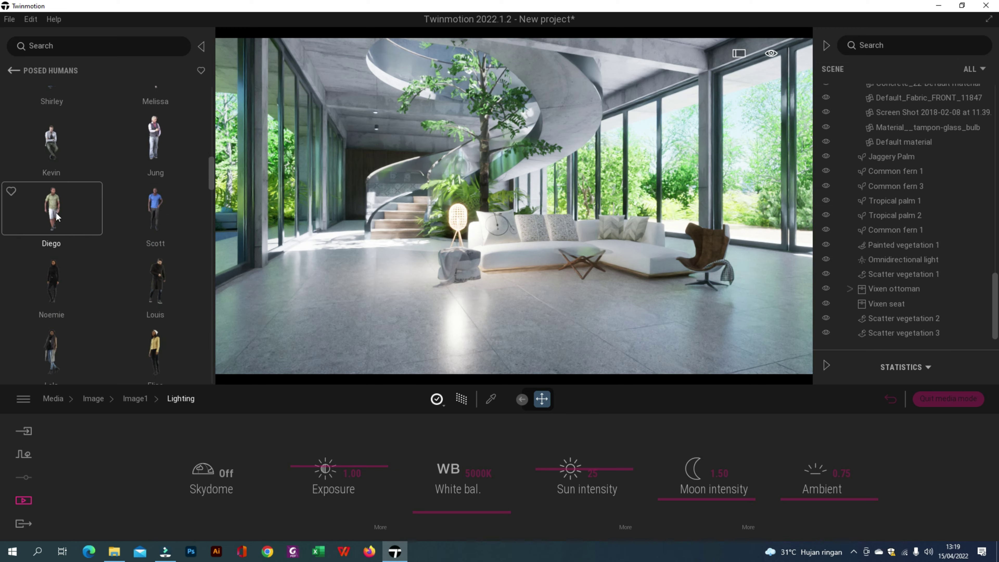
pyautogui.moveTo(64, 214); pyautogui.dragTo(391, 243)
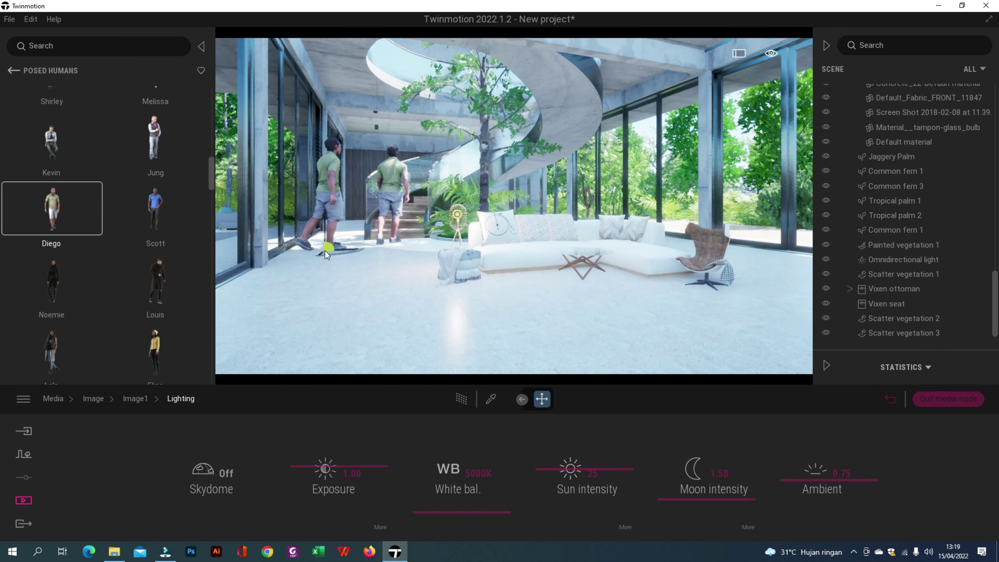
pyautogui.press('Escape')
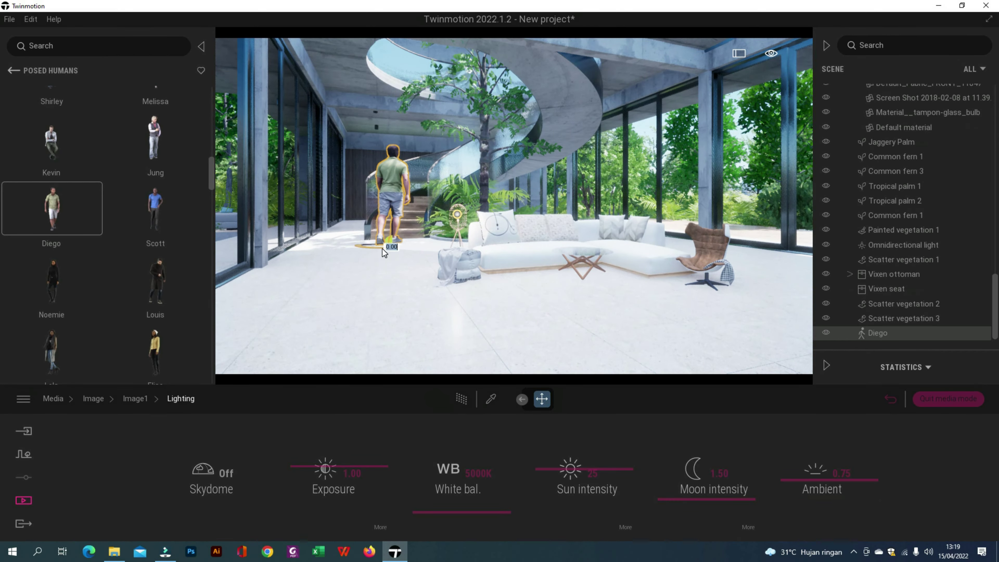
pyautogui.moveTo(275, 210); pyautogui.dragTo(271, 202)
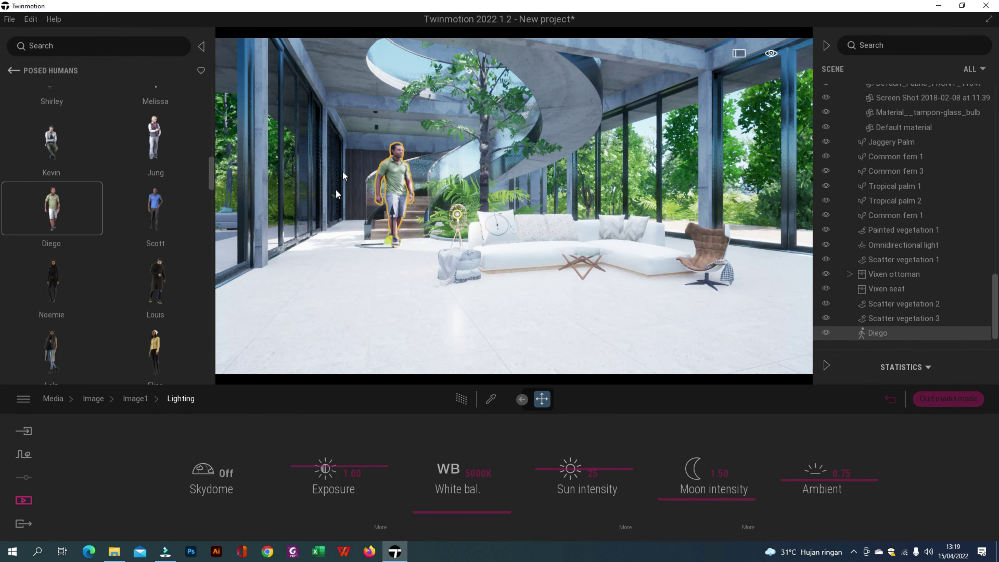
# Try the seated posed human Bao in front of the sofa and delete the figure
pyautogui.scroll(-5, 130, 284)
pyautogui.scroll(-3, 130, 283)
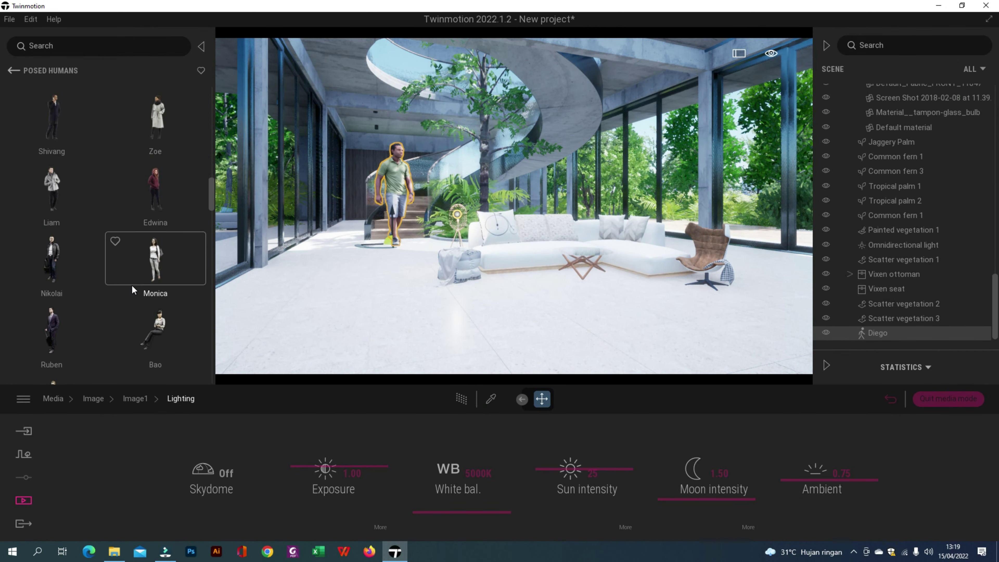
pyautogui.moveTo(153, 260); pyautogui.dragTo(624, 281)
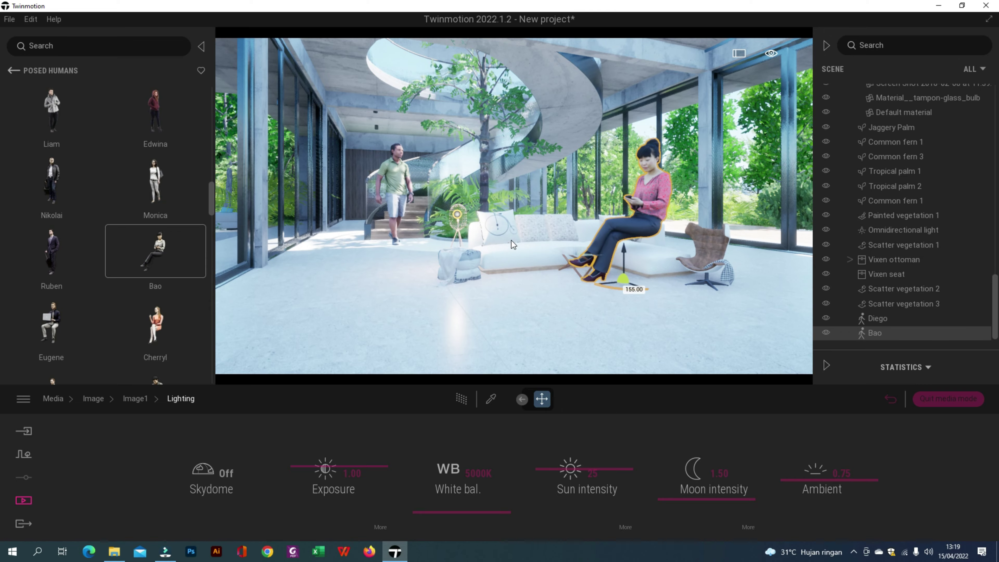
pyautogui.press('Delete')
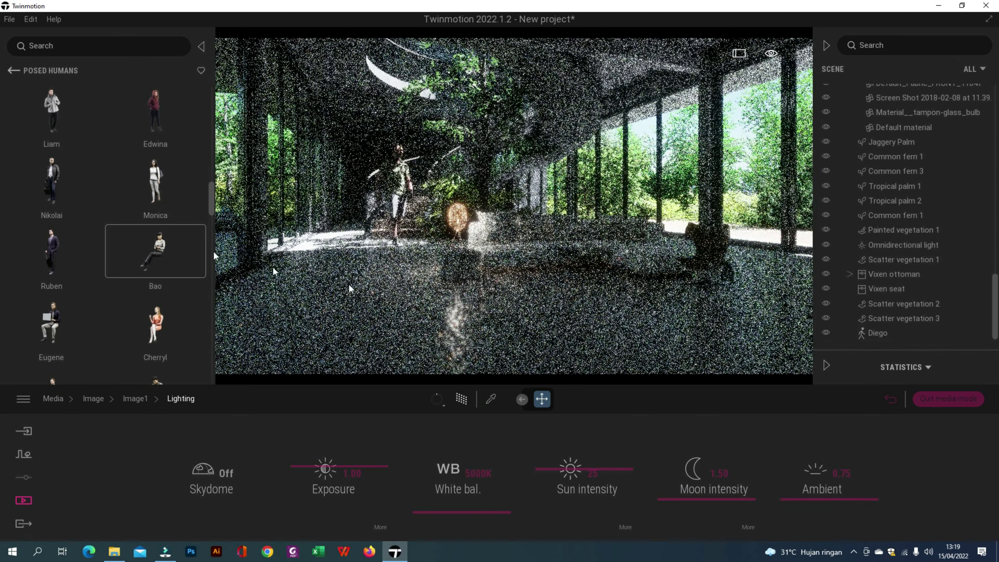
# Try the seated posed human Sabine in the living area without keeping the figure
pyautogui.scroll(-1, 159, 245)
pyautogui.scroll(-5, 159, 245)
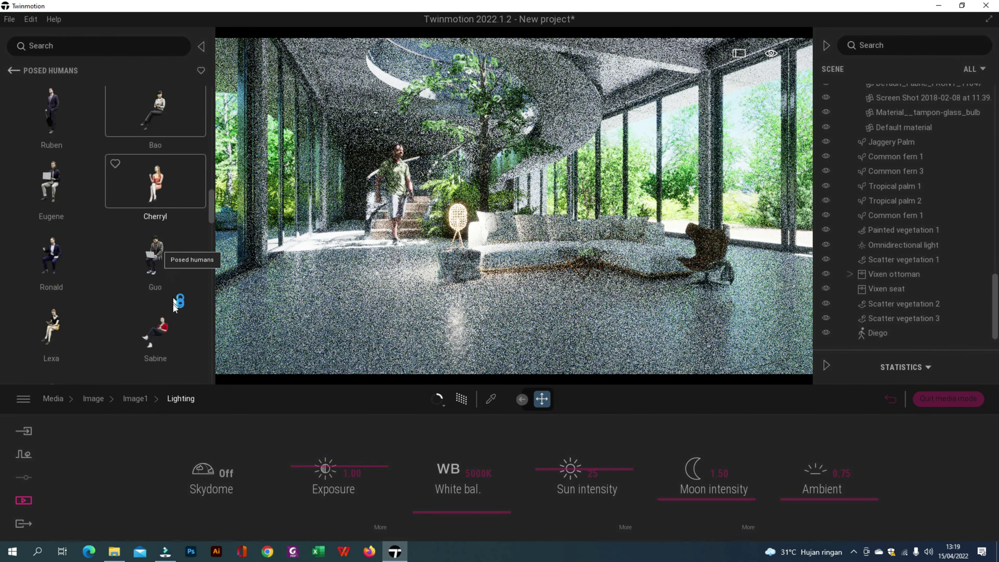
pyautogui.moveTo(447, 293); pyautogui.dragTo(83, 216)
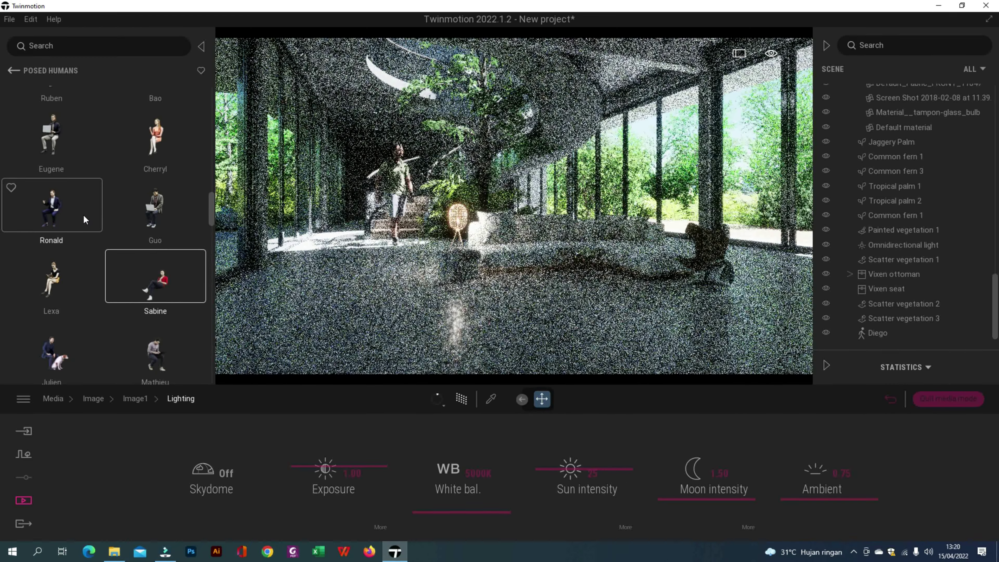
# Browse the posed humans library for a seated figure that suits the sofa
pyautogui.scroll(-3, 83, 219)
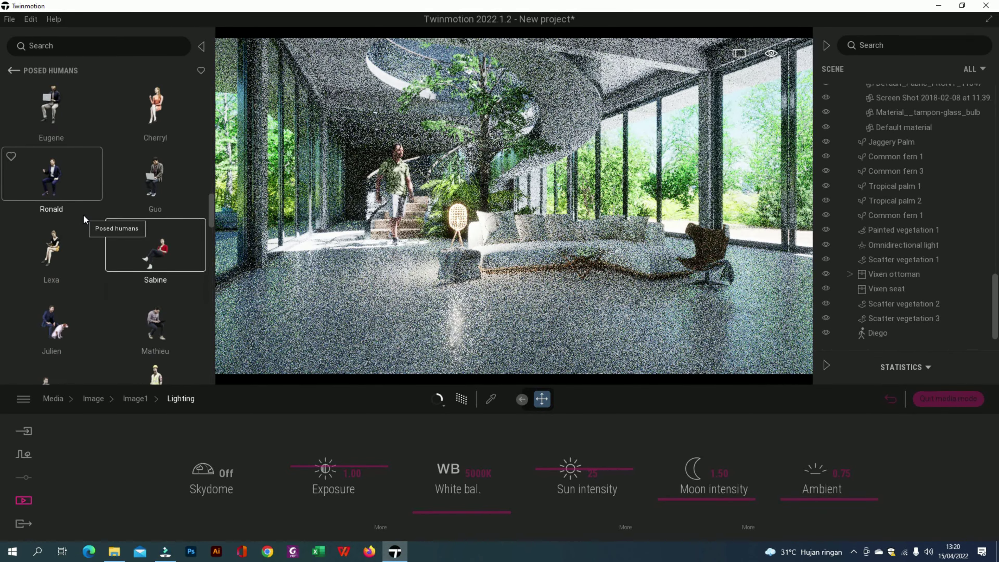
pyautogui.scroll(-4, 109, 289)
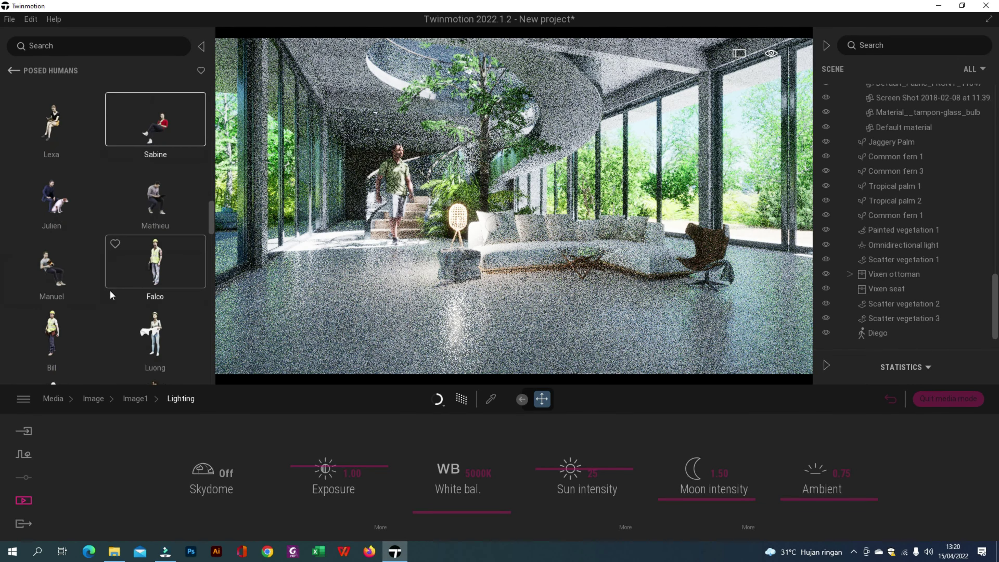
pyautogui.scroll(-10, 109, 289)
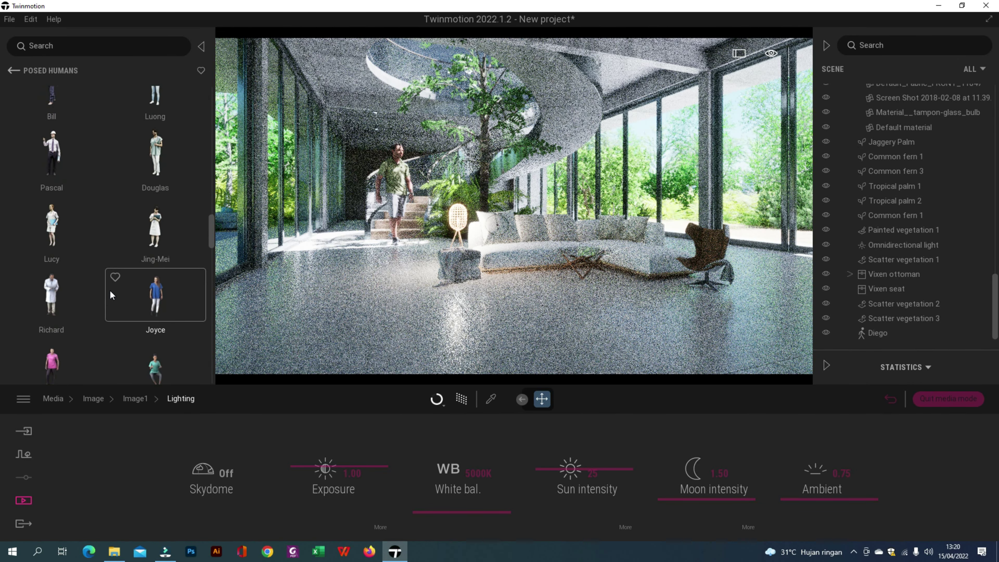
pyautogui.scroll(-6, 109, 290)
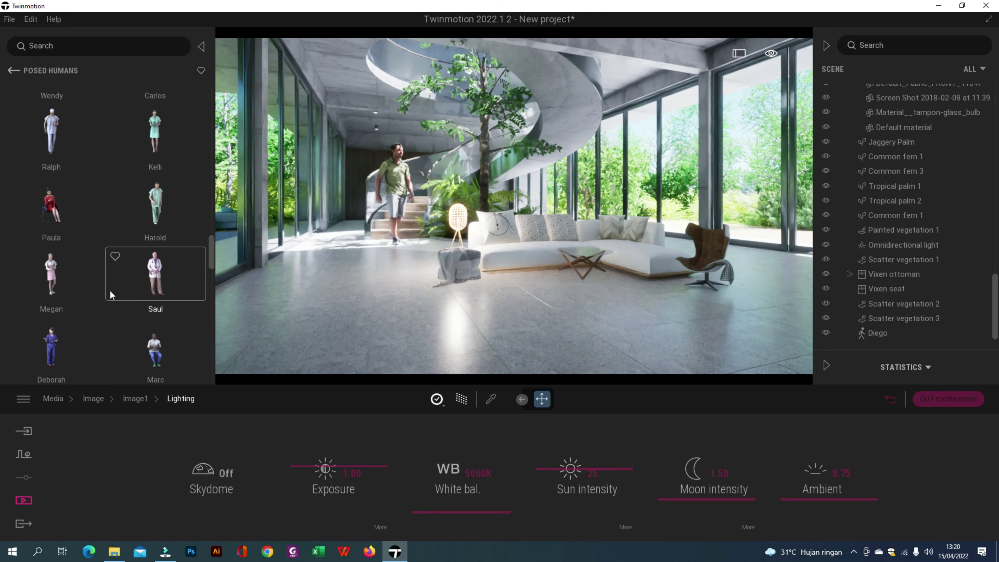
pyautogui.scroll(-5, 111, 291)
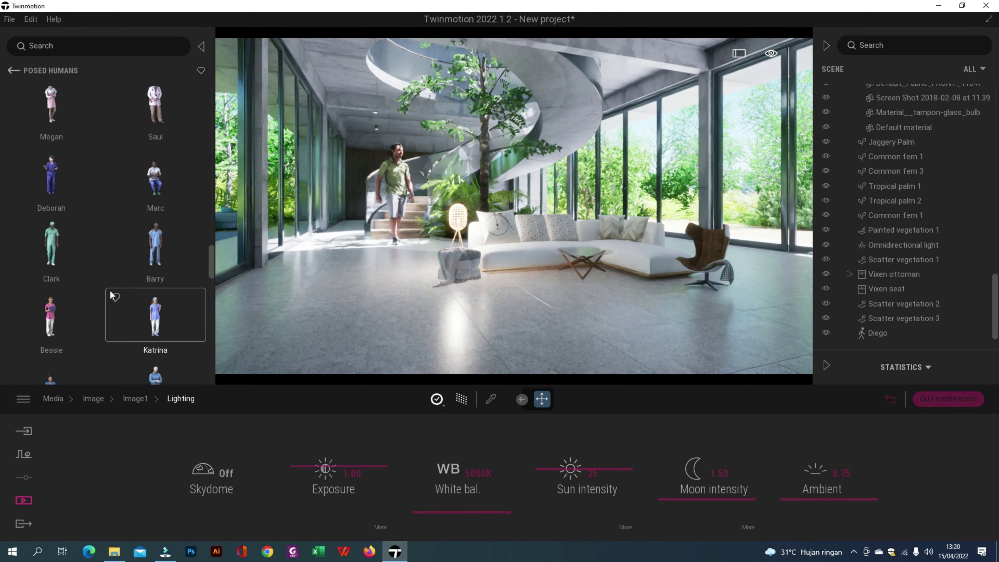
pyautogui.scroll(-12, 78, 295)
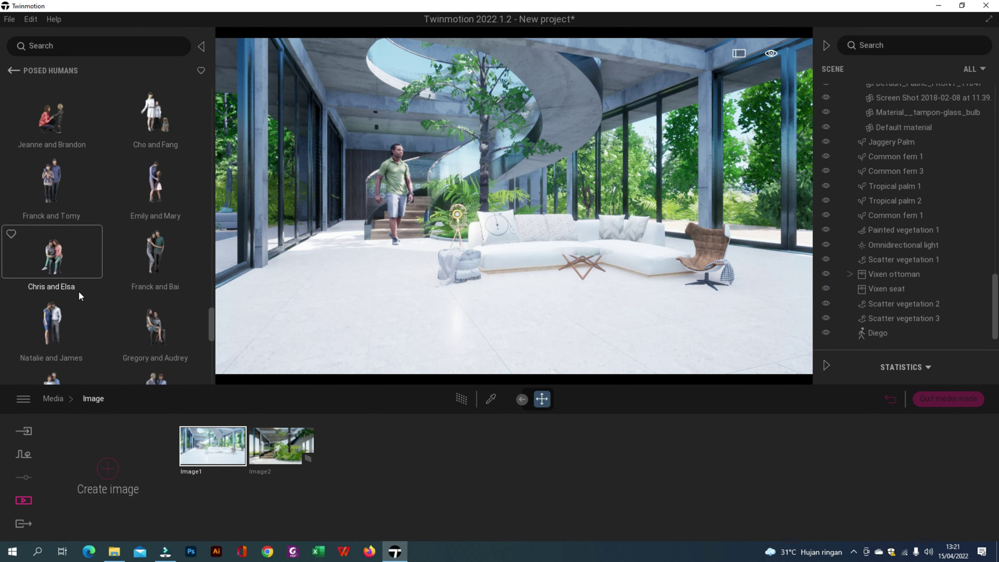
pyautogui.scroll(-10, 75, 299)
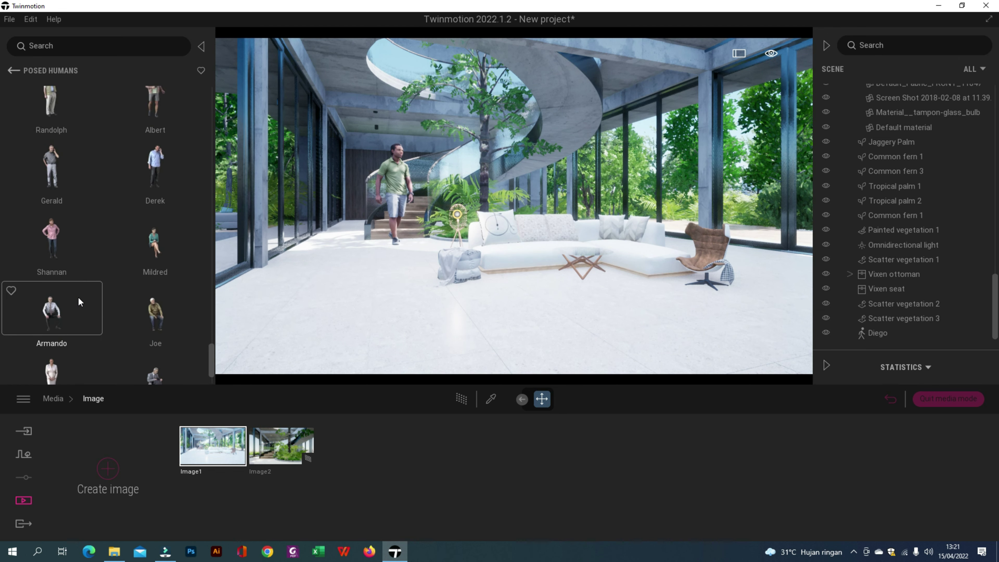
pyautogui.scroll(10, 78, 298)
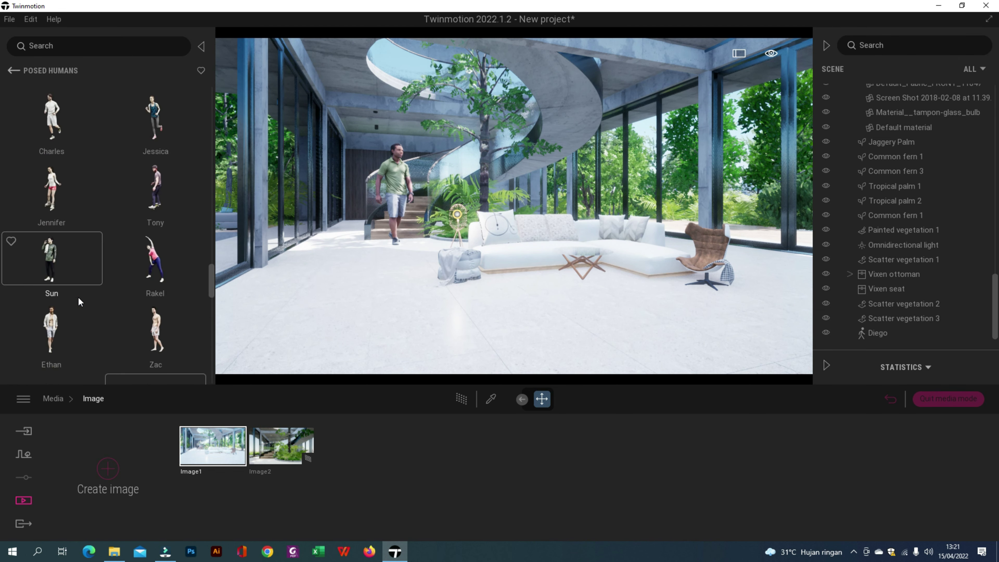
pyautogui.scroll(10, 79, 298)
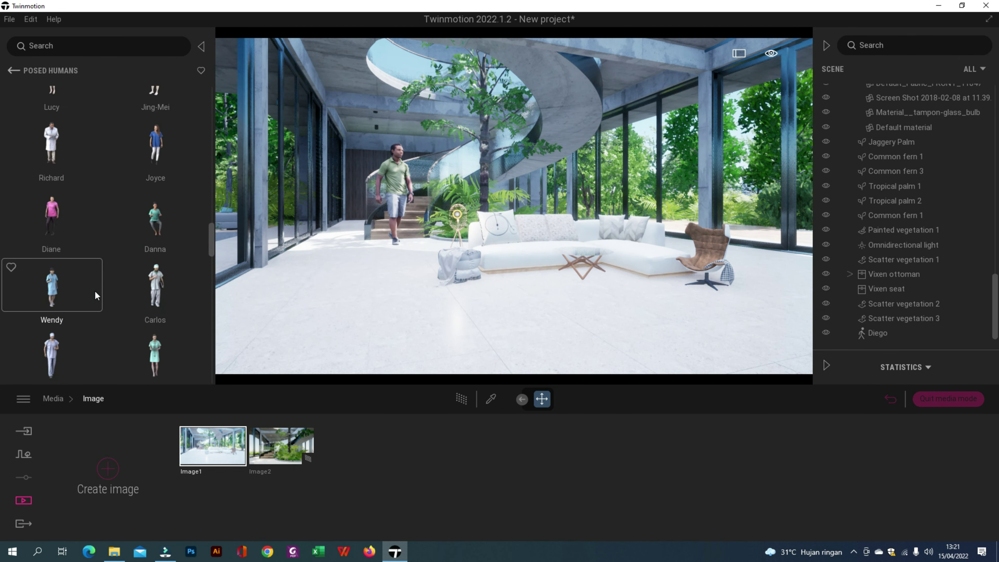
pyautogui.scroll(3, 98, 288)
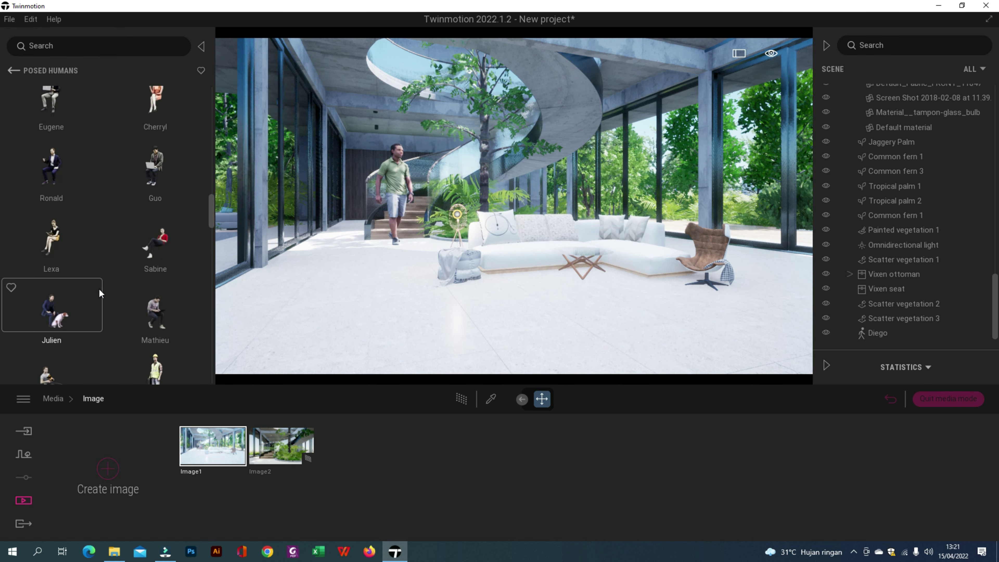
# Place the seated posed human Sabine in front of the sofa and turn her away from the cushions
pyautogui.moveTo(172, 275); pyautogui.dragTo(565, 228)
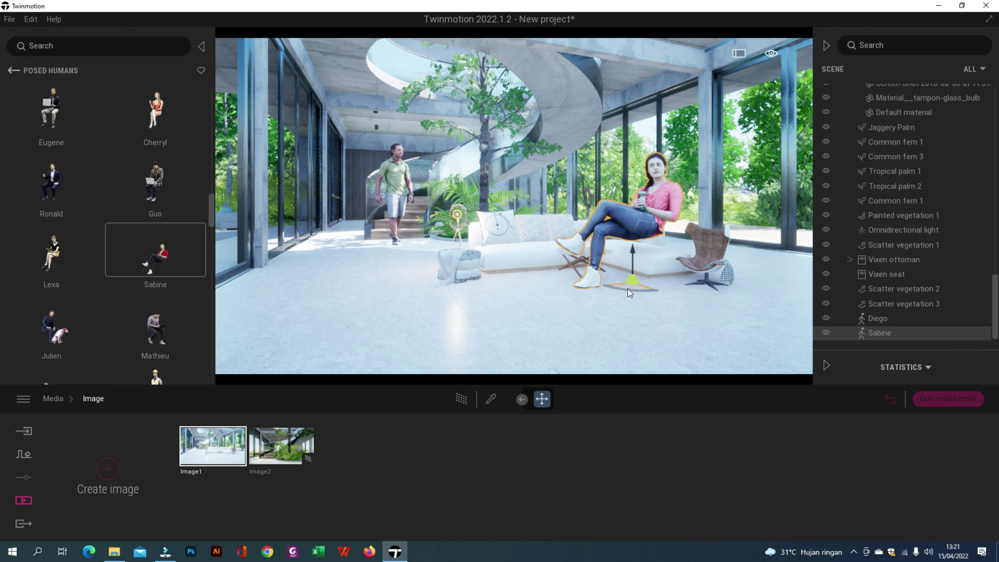
pyautogui.moveTo(623, 290); pyautogui.dragTo(532, 290)
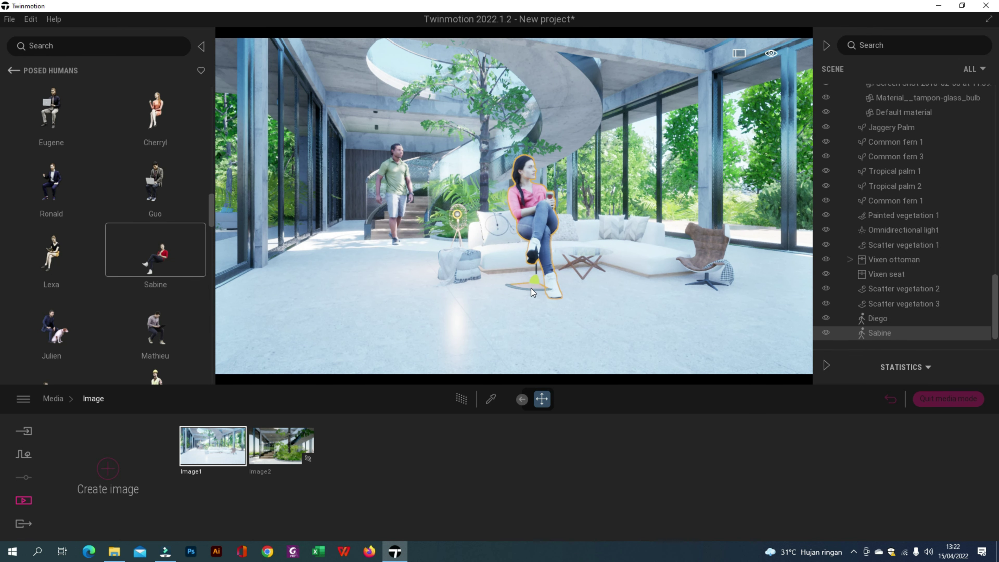
# Lower the Sabine figure towards the height of the sofa seat
pyautogui.press('w')
pyautogui.moveTo(531, 288); pyautogui.dragTo(546, 265, button='right')
pyautogui.press('a')
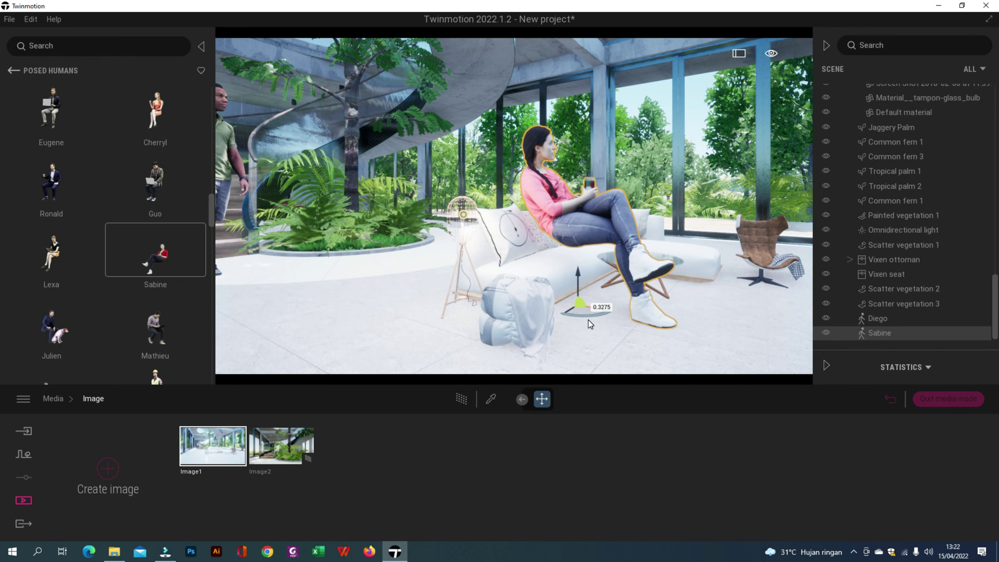
pyautogui.moveTo(580, 274); pyautogui.dragTo(572, 295)
pyautogui.press('a')
pyautogui.moveTo(572, 295); pyautogui.dragTo(598, 298, button='right')
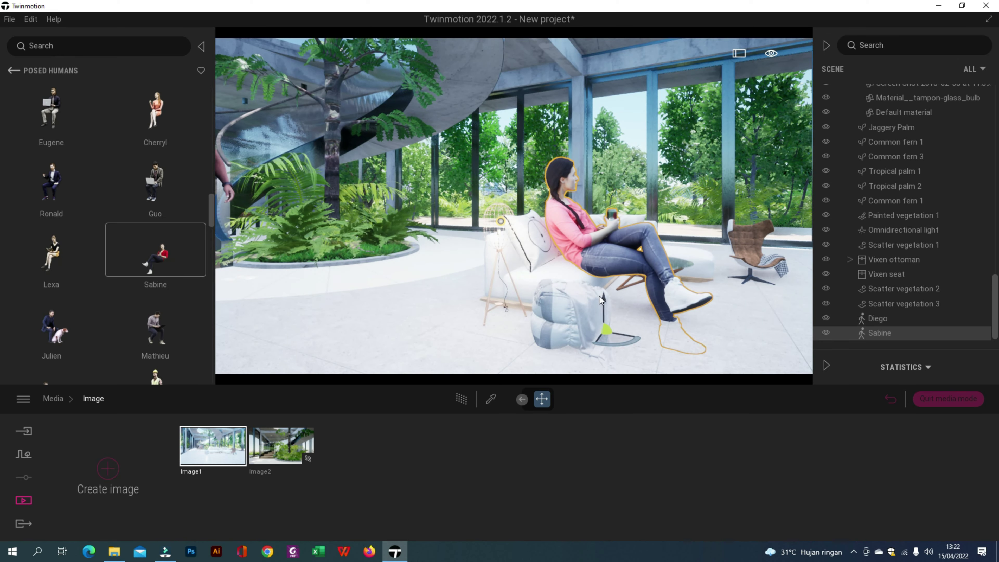
# Shift the Sabine figure so she sits on the sofa with both feet clear of the floor
pyautogui.scroll(-4, 601, 301)
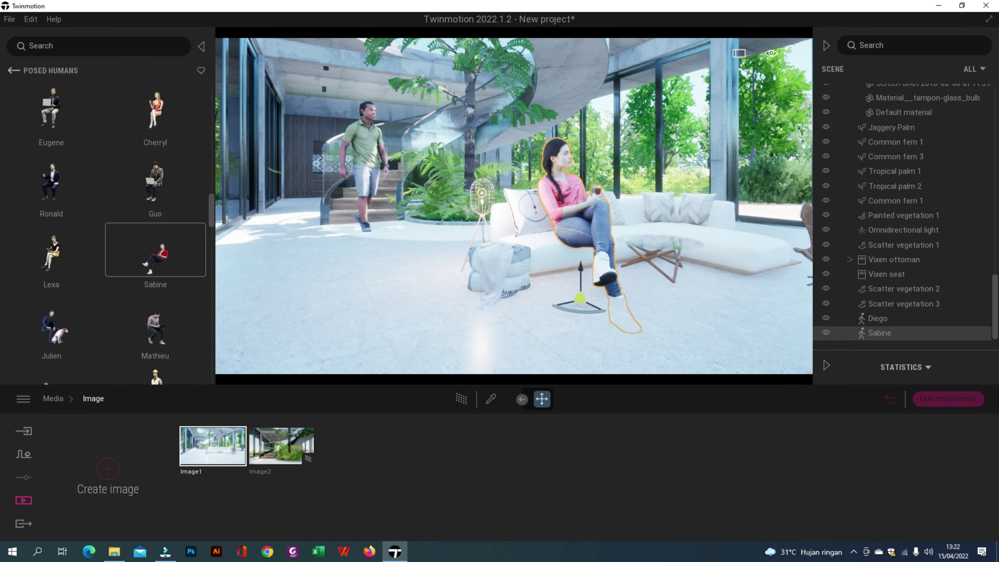
pyautogui.moveTo(601, 300); pyautogui.dragTo(516, 278, button='right')
pyautogui.press('d')
pyautogui.press('e')
pyautogui.press('q')
pyautogui.press('a')
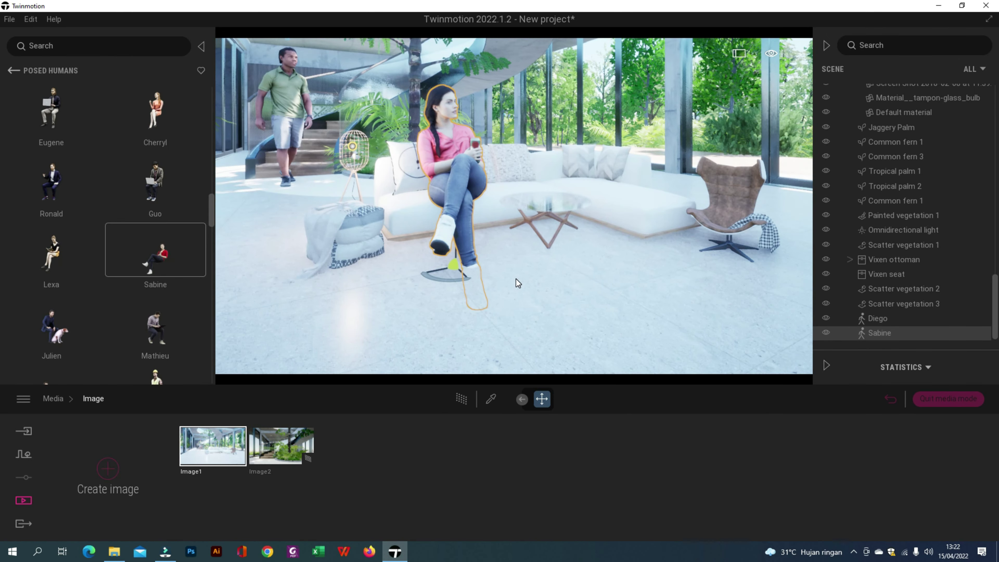
pyautogui.click(562, 188)
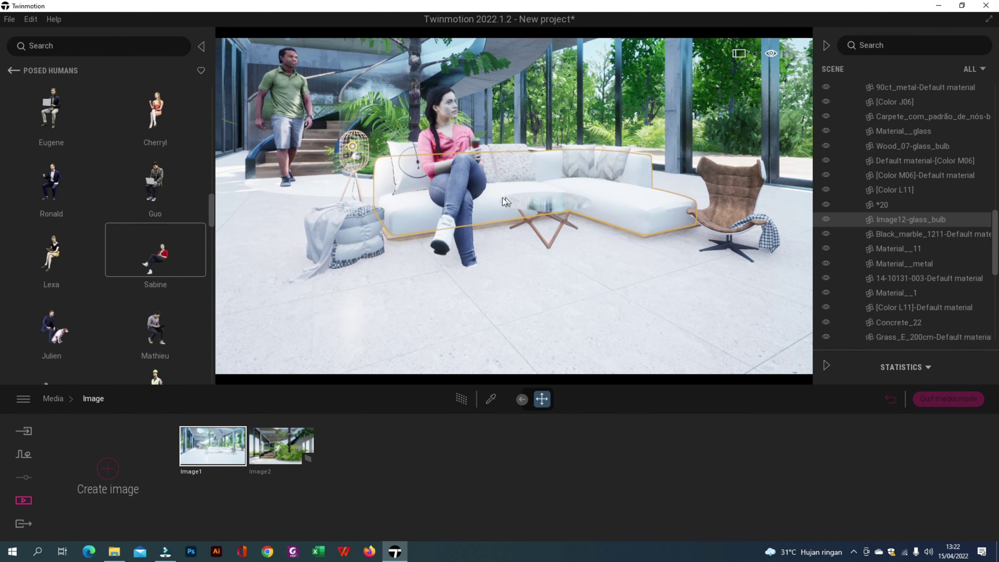
pyautogui.click(461, 202)
pyautogui.moveTo(462, 256); pyautogui.dragTo(465, 231)
pyautogui.press('a')
pyautogui.moveTo(474, 230); pyautogui.dragTo(517, 214, button='right')
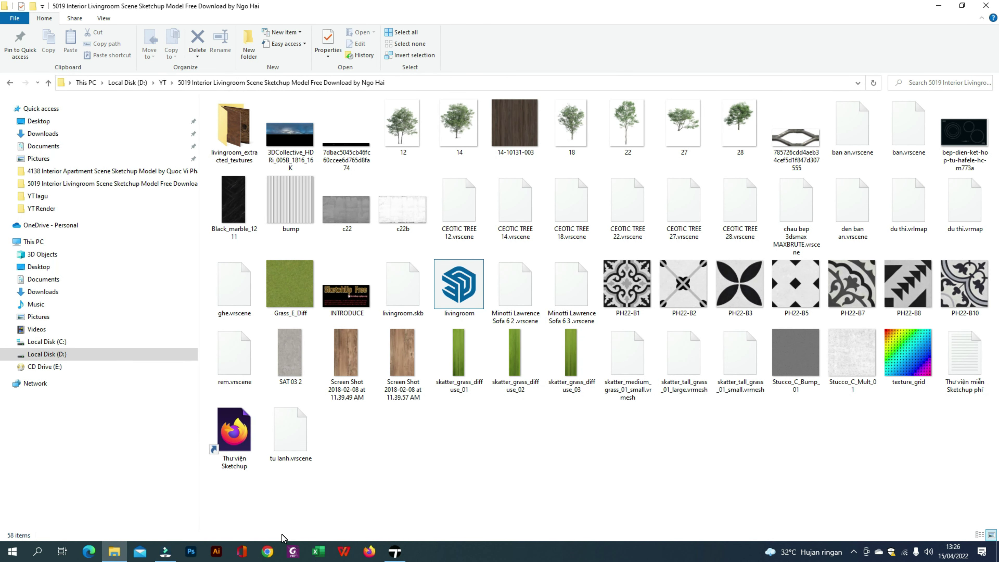
# Switch back to Twinmotion from the model's file folder
pyautogui.click(394, 551)
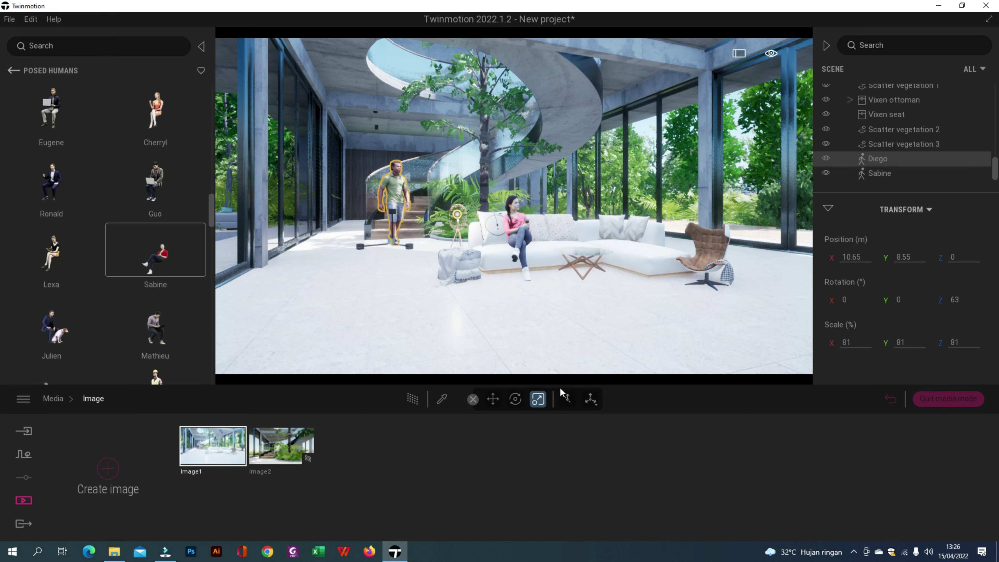
# Open the livingroom SketchUp model from its folder
pyautogui.click(558, 309)
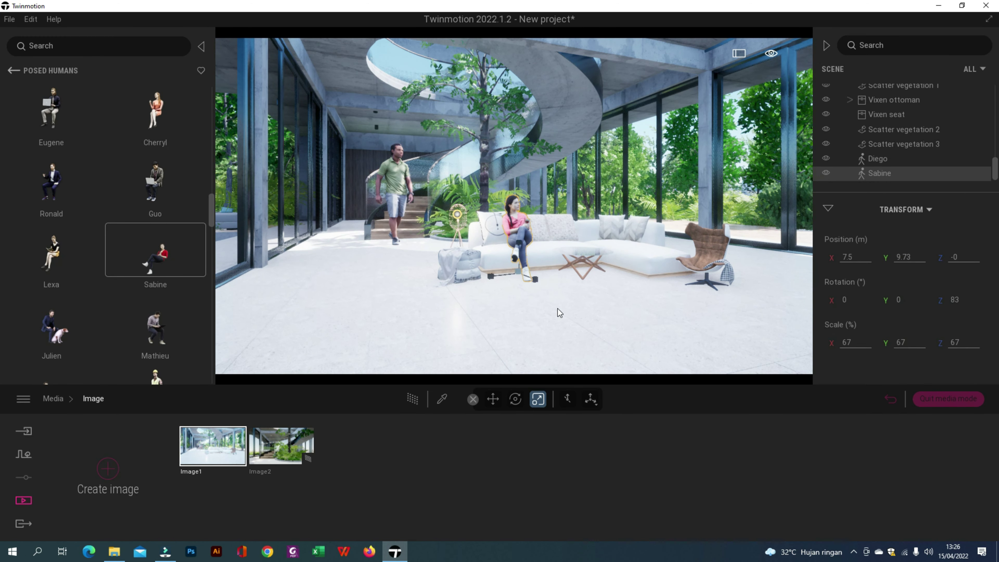
pyautogui.click(114, 551)
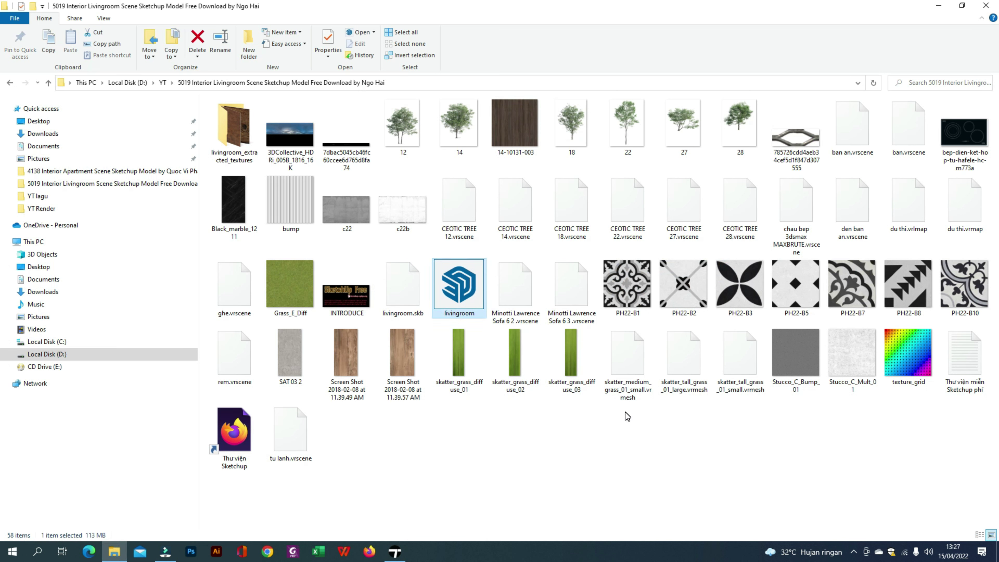
pyautogui.press('Return')
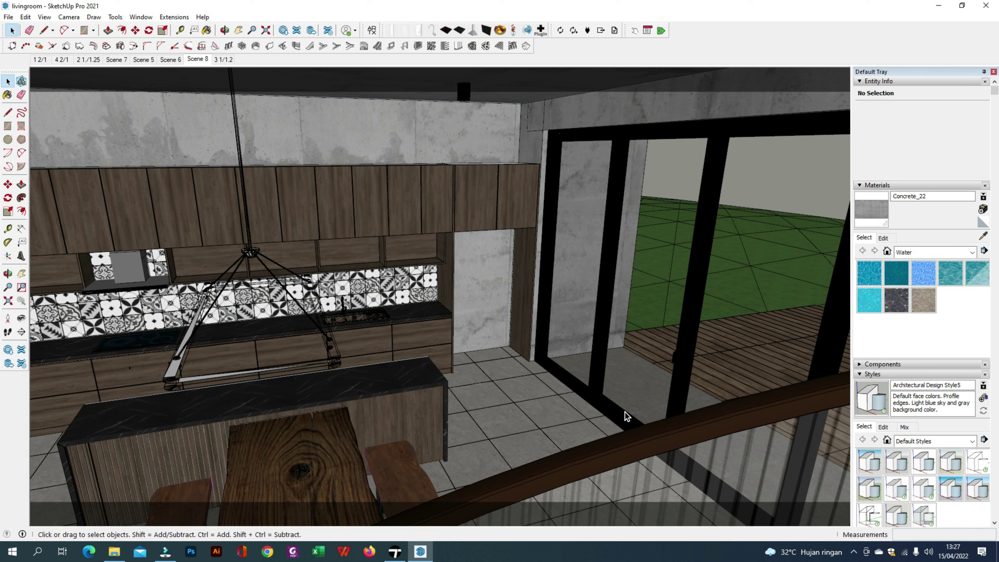
# Find the sofa seating group in the living room of the model and get a close view of it
pyautogui.click(573, 323)
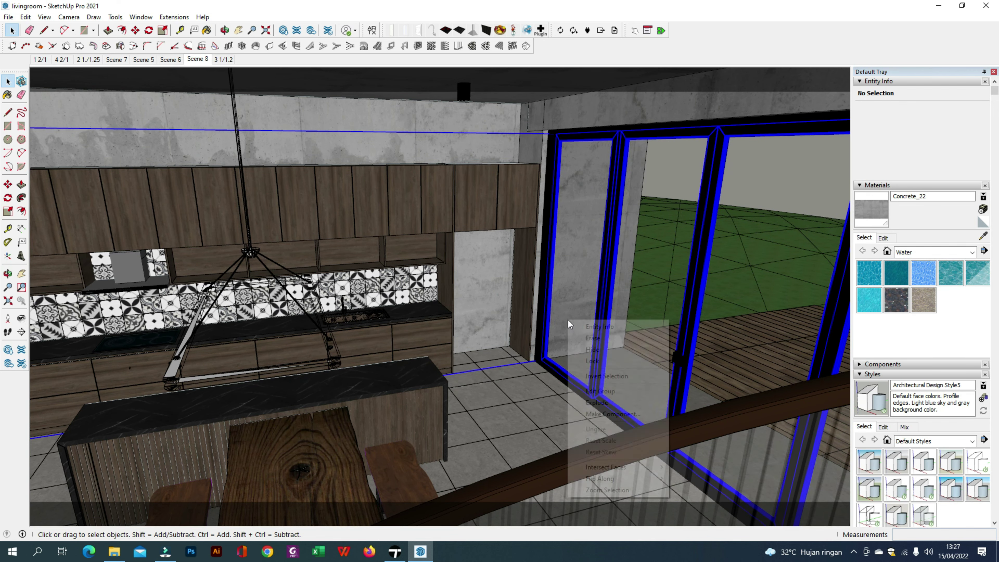
pyautogui.moveTo(564, 268); pyautogui.dragTo(555, 306, button='middle')
pyautogui.scroll(-4, 554, 303)
pyautogui.click(172, 191)
pyautogui.scroll(5, 723, 338)
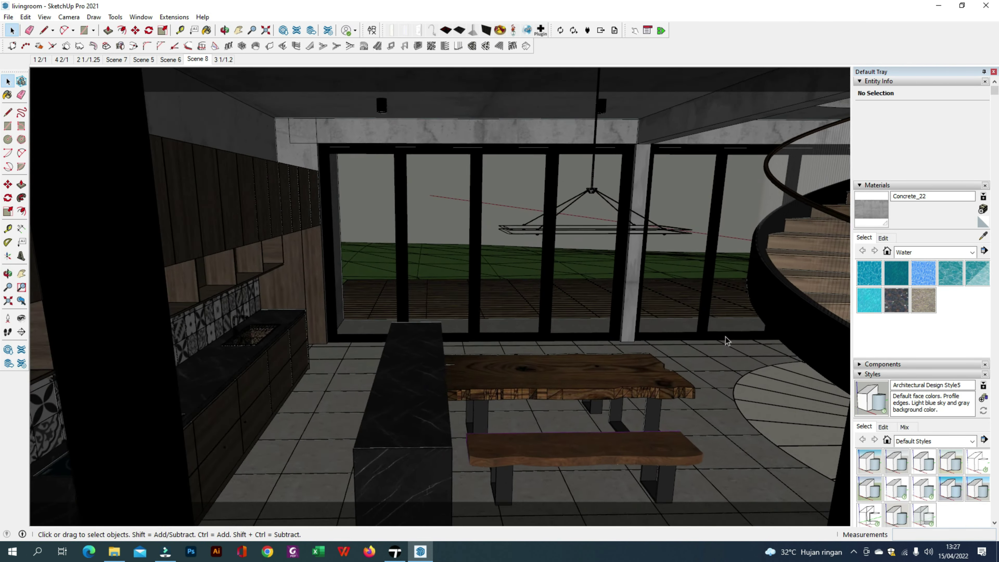
pyautogui.scroll(3, 725, 344)
pyautogui.moveTo(404, 281); pyautogui.dragTo(310, 311, button='middle')
pyautogui.scroll(6, 726, 287)
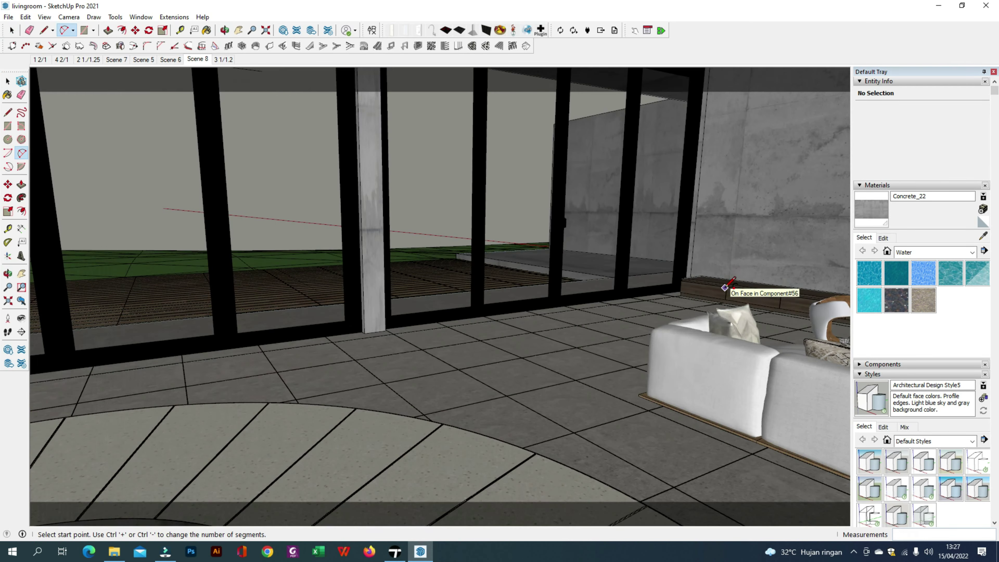
pyautogui.moveTo(729, 285); pyautogui.dragTo(468, 256, button='middle')
pyautogui.keyDown('shift'); pyautogui.moveTo(468, 256); pyautogui.dragTo(582, 280, button='middle'); pyautogui.keyUp('shift')
pyautogui.keyDown('shift'); pyautogui.moveTo(583, 279); pyautogui.dragTo(656, 241, button='middle'); pyautogui.keyUp('shift')
pyautogui.scroll(-3, 453, 347)
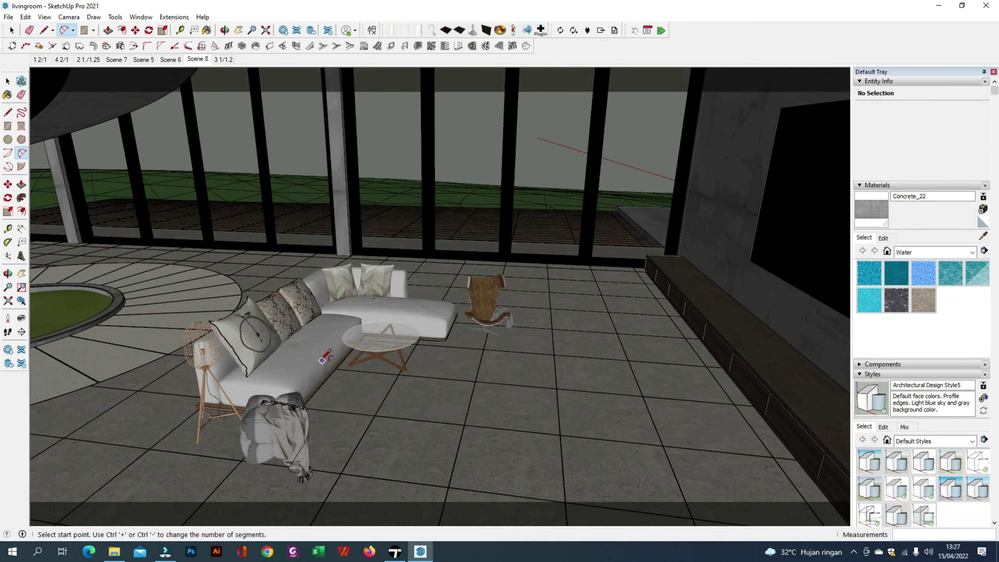
pyautogui.scroll(3, 387, 369)
pyautogui.moveTo(393, 368); pyautogui.dragTo(368, 317, button='middle')
# Select the sofa, pouf, floor lamp, cushions, coffee table and armchair together and scale them up uniformly by about 1.17
pyautogui.press('space')
pyautogui.click(368, 317)
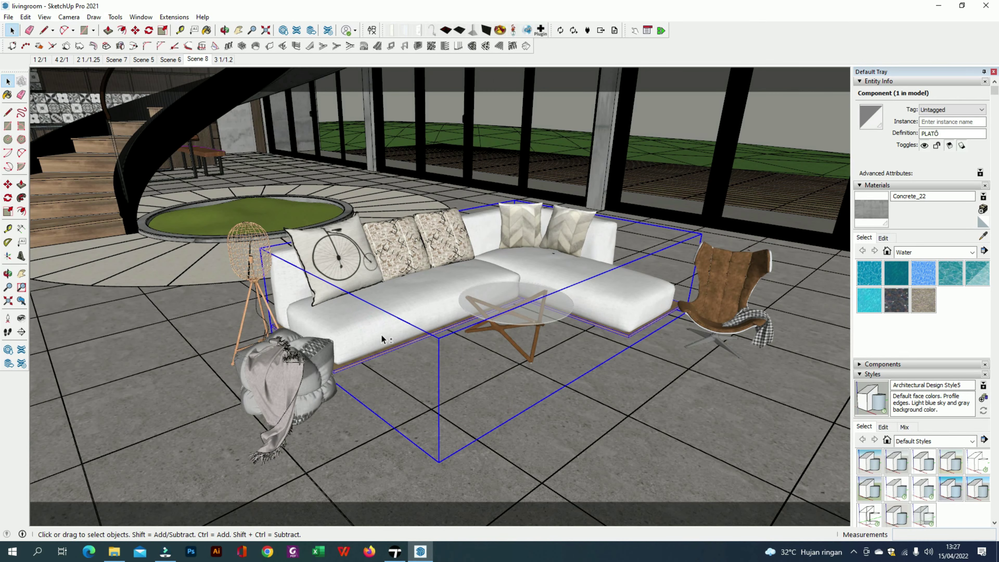
pyautogui.keyDown('shift'); pyautogui.click(319, 363); pyautogui.keyUp('shift')
pyautogui.keyDown('shift'); pyautogui.click(243, 249); pyautogui.keyUp('shift')
pyautogui.scroll(8, 241, 250)
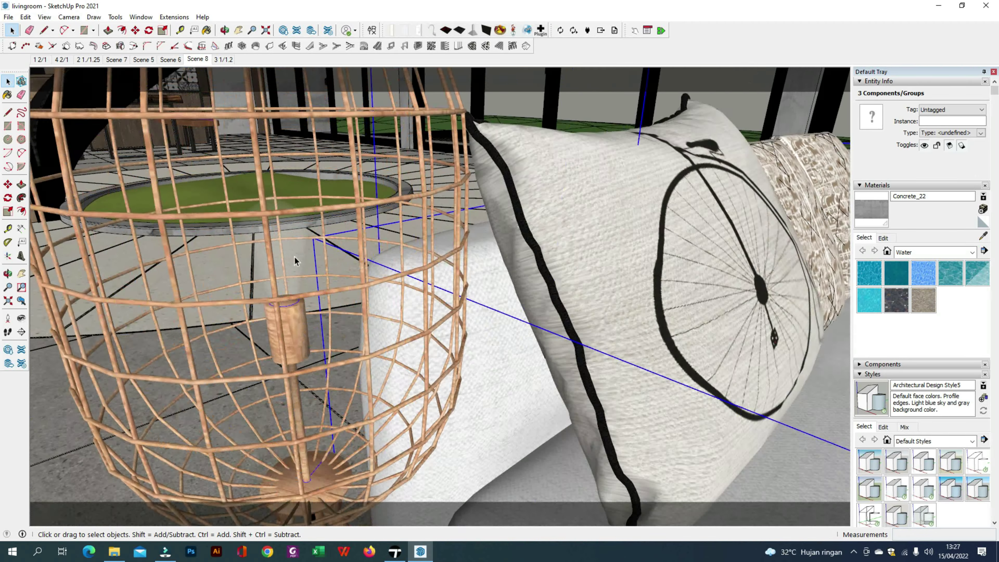
pyautogui.scroll(-9, 283, 253)
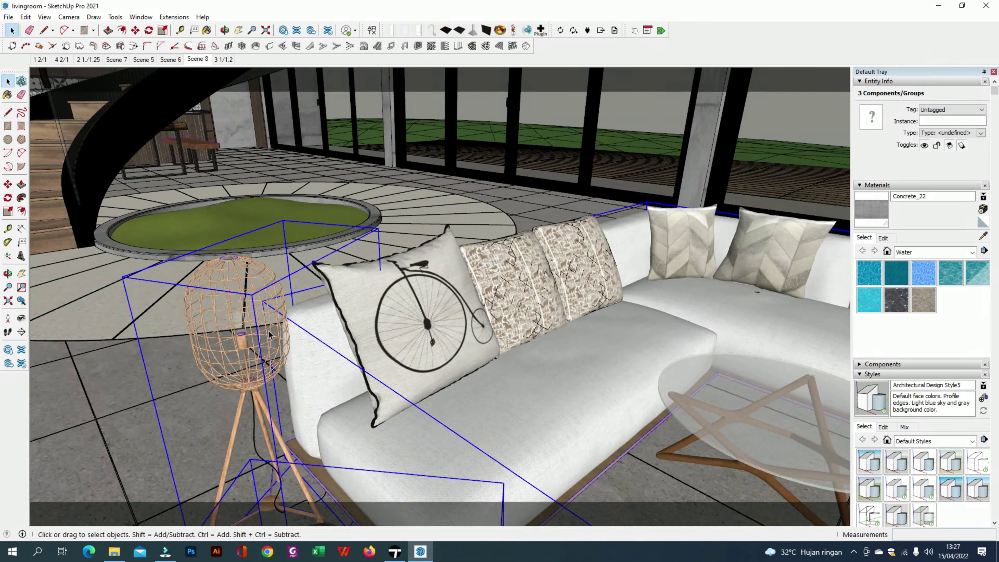
pyautogui.keyDown('shift'); pyautogui.click(384, 298); pyautogui.keyUp('shift')
pyautogui.keyDown('shift'); pyautogui.click(483, 289); pyautogui.keyUp('shift')
pyautogui.keyDown('shift'); pyautogui.click(672, 262); pyautogui.keyUp('shift')
pyautogui.keyDown('shift'); pyautogui.moveTo(738, 315); pyautogui.dragTo(423, 292, button='middle'); pyautogui.keyUp('shift')
pyautogui.keyDown('shift'); pyautogui.click(630, 298); pyautogui.keyUp('shift')
pyautogui.keyDown('shift'); pyautogui.click(307, 383); pyautogui.keyUp('shift')
pyautogui.keyDown('shift'); pyautogui.moveTo(309, 384); pyautogui.dragTo(468, 359, button='middle'); pyautogui.keyUp('shift')
pyautogui.scroll(-3, 469, 359)
pyautogui.press('s')
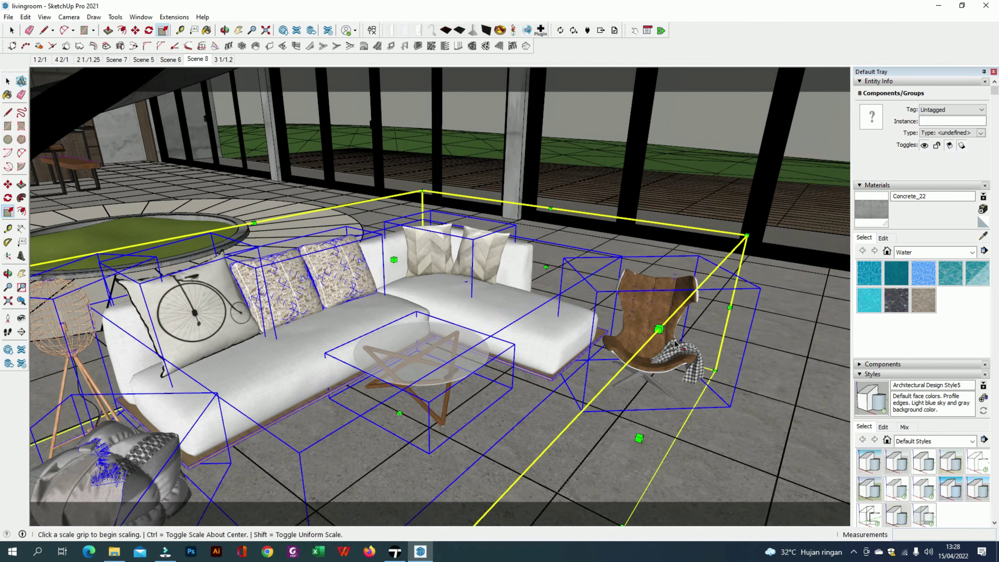
pyautogui.click(747, 235)
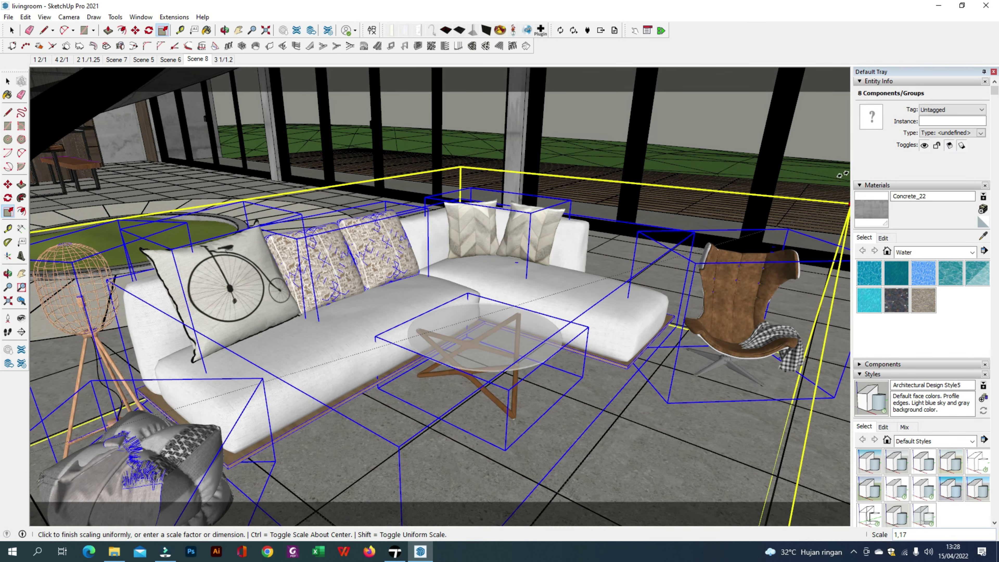
pyautogui.click(529, 298)
pyautogui.press('space')
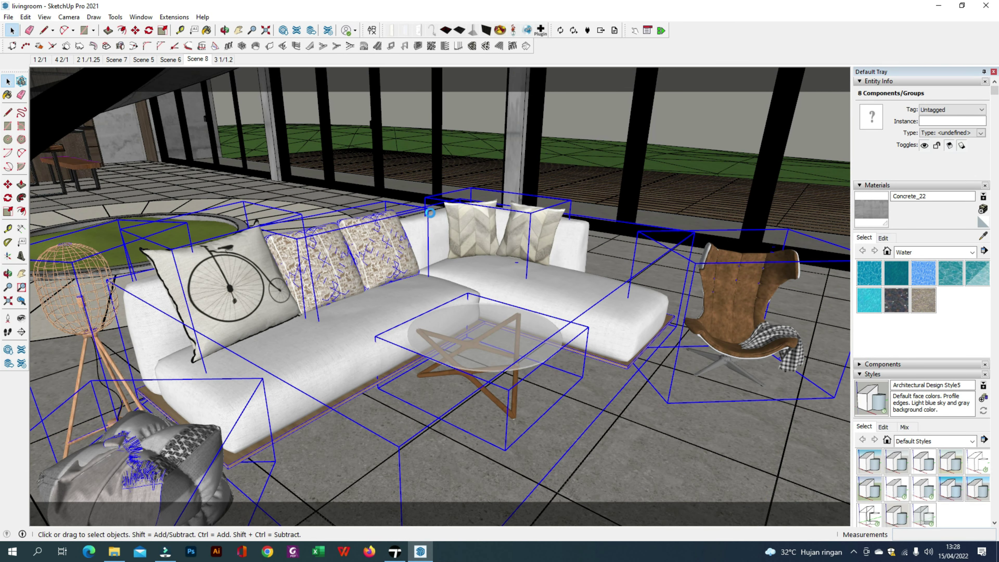
pyautogui.moveTo(395, 551)
pyautogui.rightClick(478, 288)
pyautogui.click(601, 224)
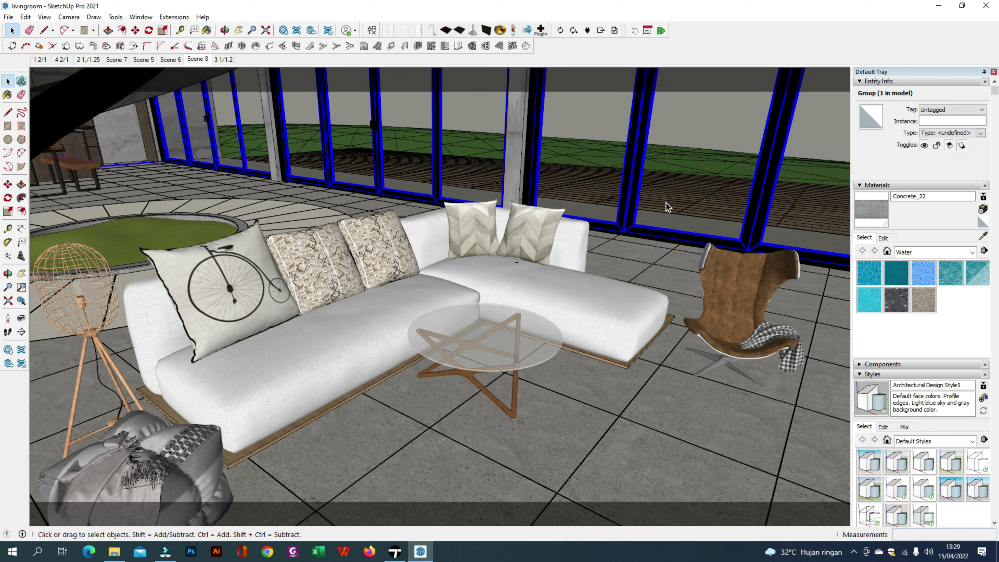
pyautogui.rightClick(558, 281)
pyautogui.click(517, 288)
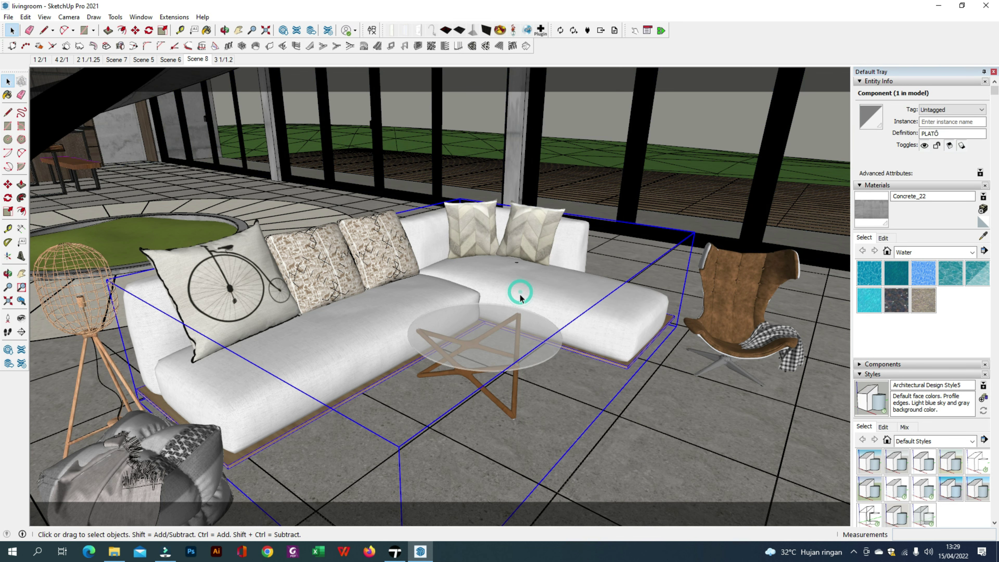
# Switch to Twinmotion and reload the imported livingroom SKP model
pyautogui.click(394, 552)
pyautogui.click(23, 455)
pyautogui.click(24, 431)
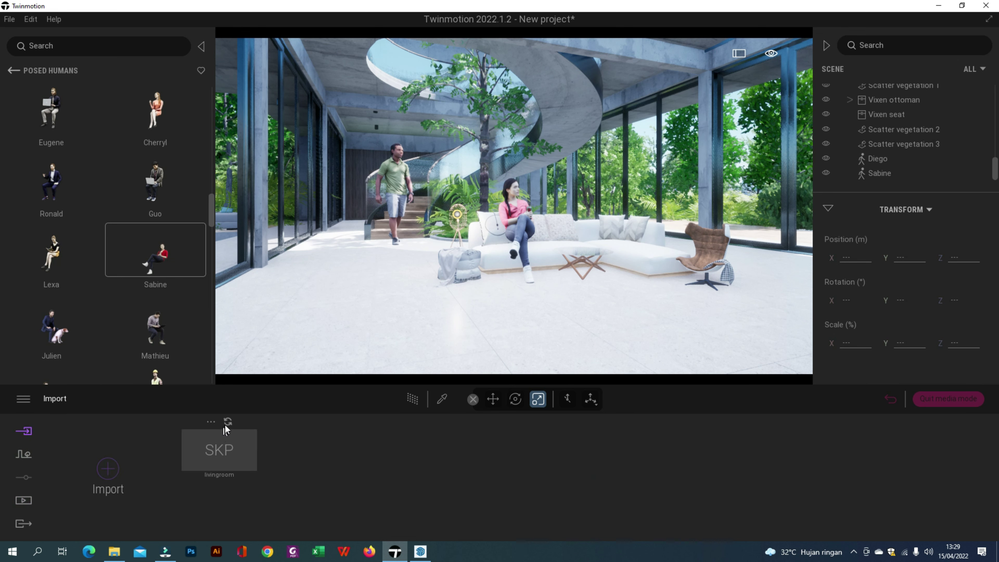
pyautogui.click(228, 422)
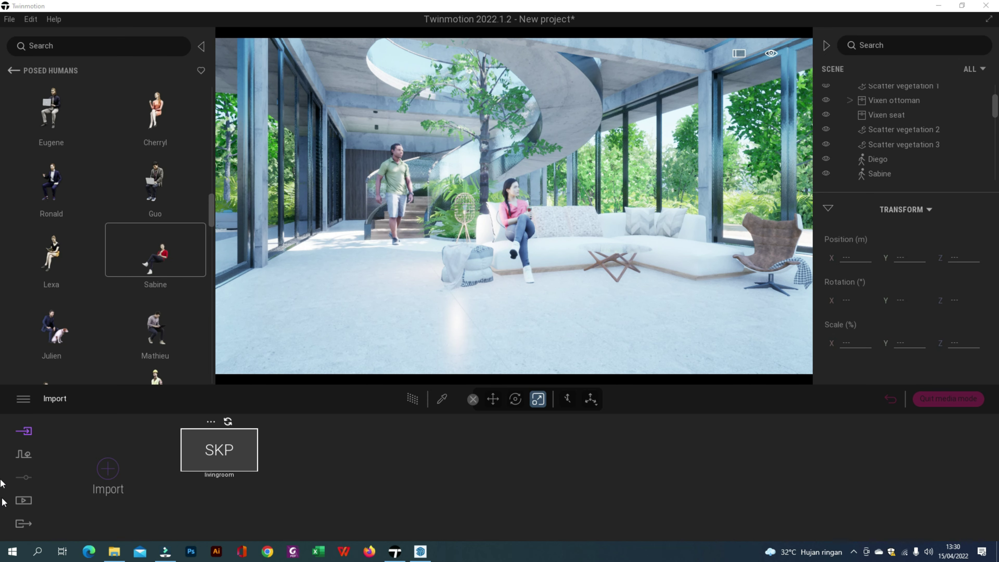
# Examine up close how the Sabine figure sits on the reloaded sofa and return to the Image1 view
pyautogui.click(23, 501)
pyautogui.scroll(8, 495, 258)
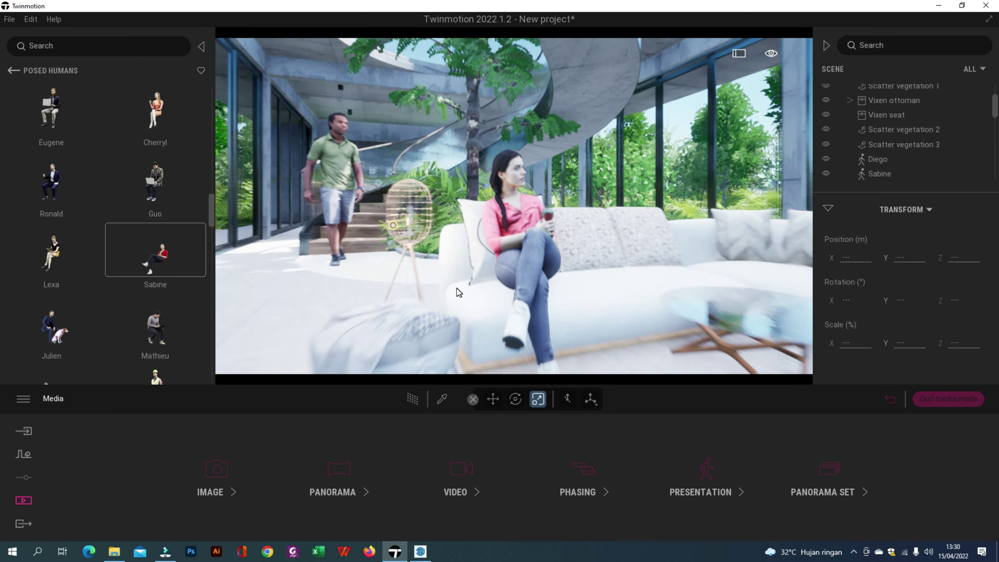
pyautogui.moveTo(479, 292)
pyautogui.keyDown('shift'); pyautogui.mouseDown(button='middle')
pyautogui.moveTo(489, 294)
pyautogui.moveTo(476, 288)
pyautogui.mouseUp(button='middle'); pyautogui.keyUp('shift')
pyautogui.scroll(6, 488, 288)
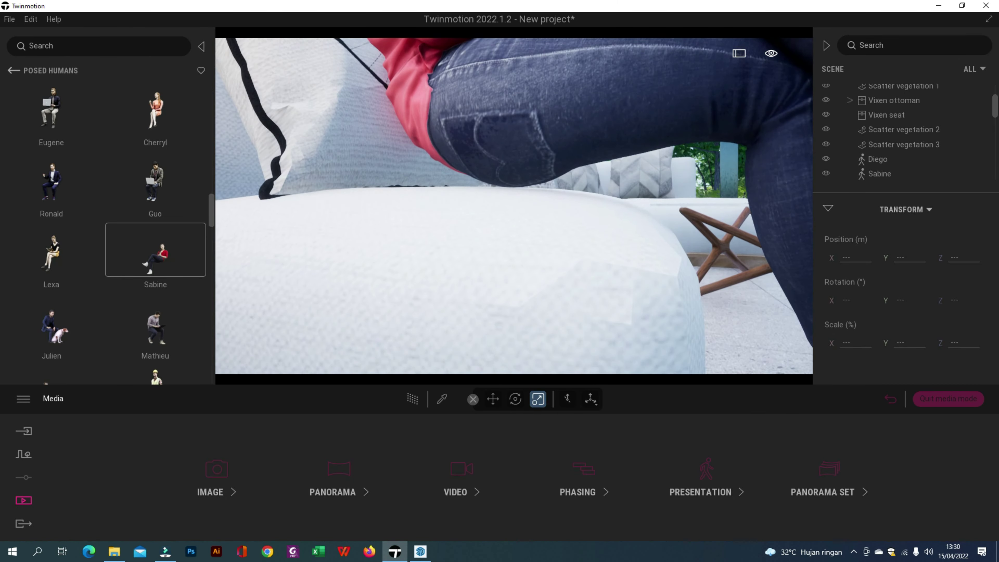
pyautogui.scroll(-6, 430, 334)
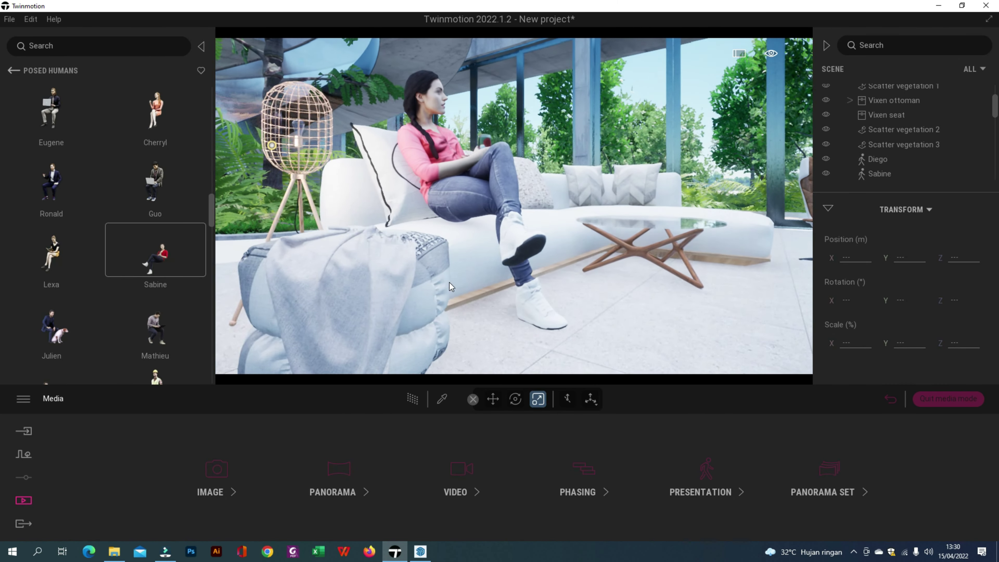
pyautogui.scroll(-3, 450, 286)
pyautogui.click(216, 472)
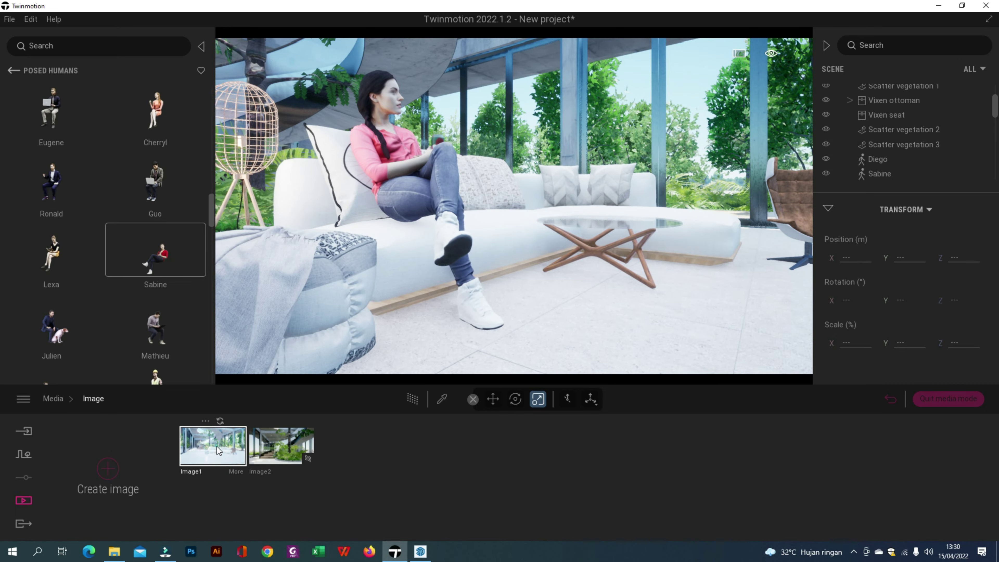
pyautogui.click(219, 451)
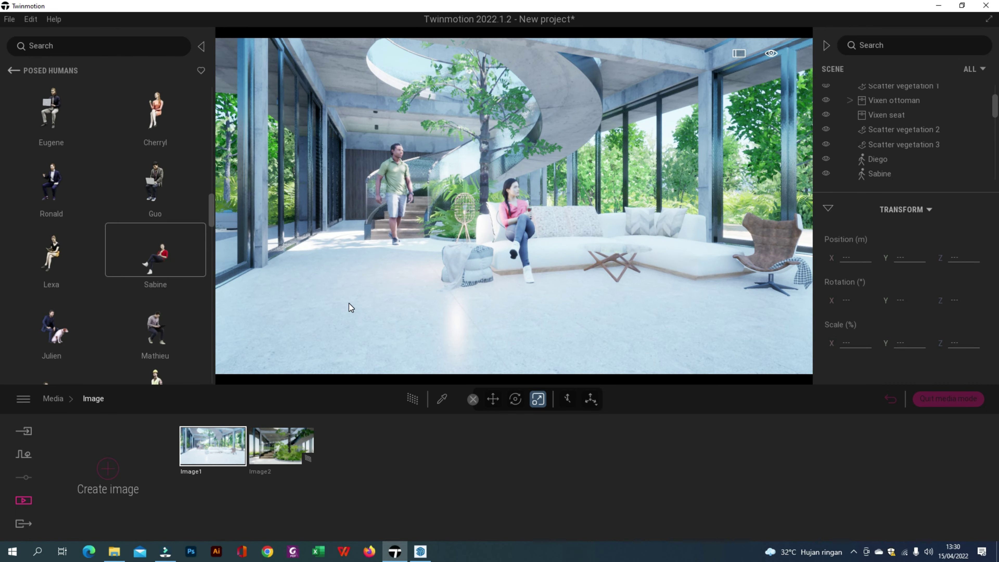
# Delete the standing Diego figure from the scene in the Image2 view
pyautogui.click(274, 448)
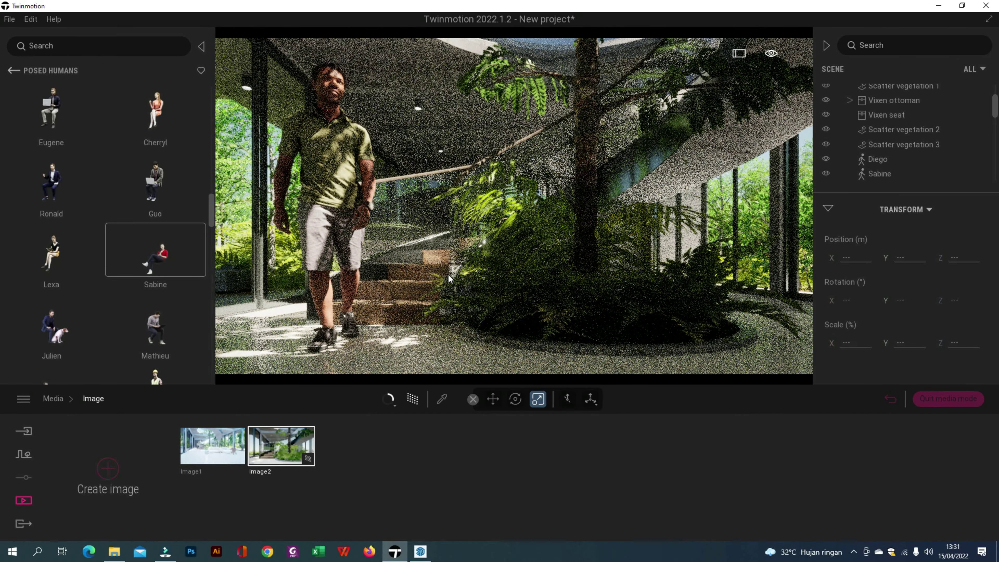
pyautogui.click(326, 154)
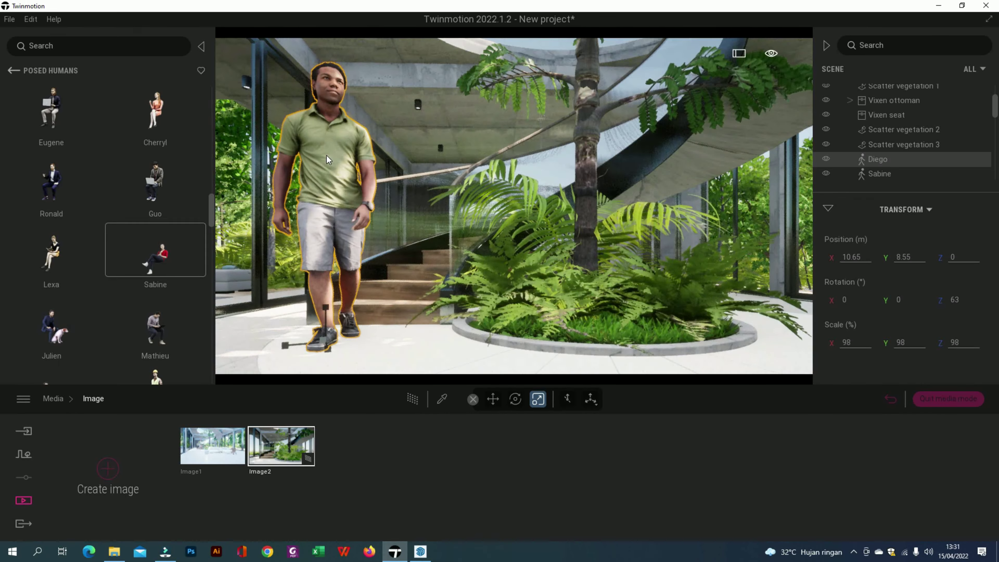
pyautogui.press('Delete')
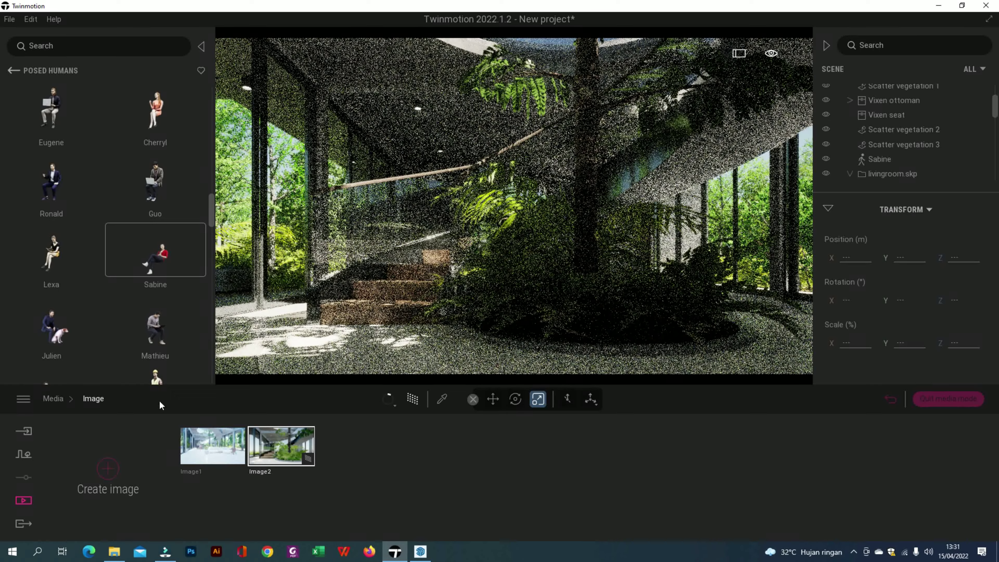
# Turn on path tracing for the Image1 view and let it render
pyautogui.click(220, 446)
pyautogui.click(413, 398)
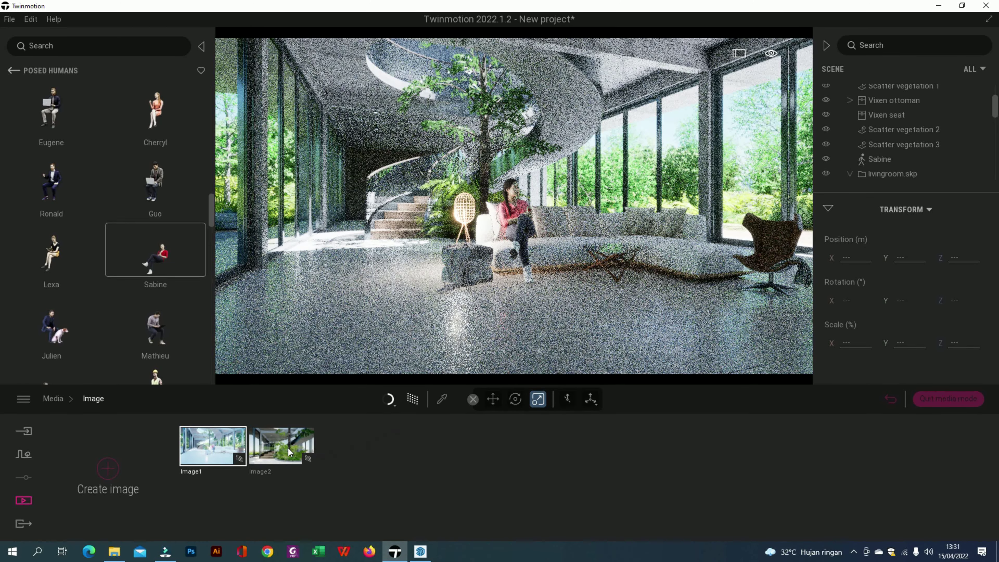
pyautogui.moveTo(288, 448)
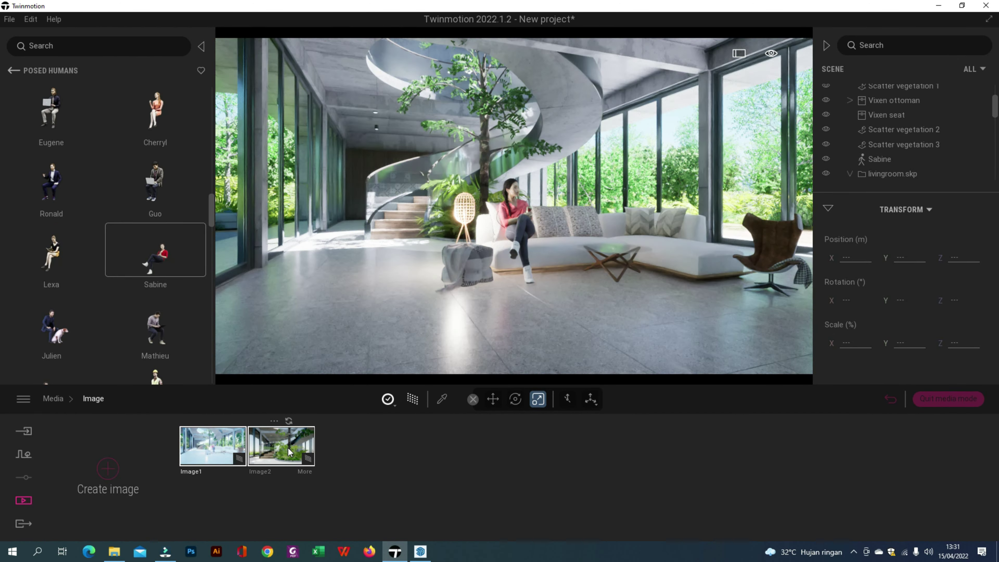
# Switch to SketchUp and copy the floor lamp to the other end of the sofa, near the armchair
pyautogui.hotkey('alt', 'Tab')
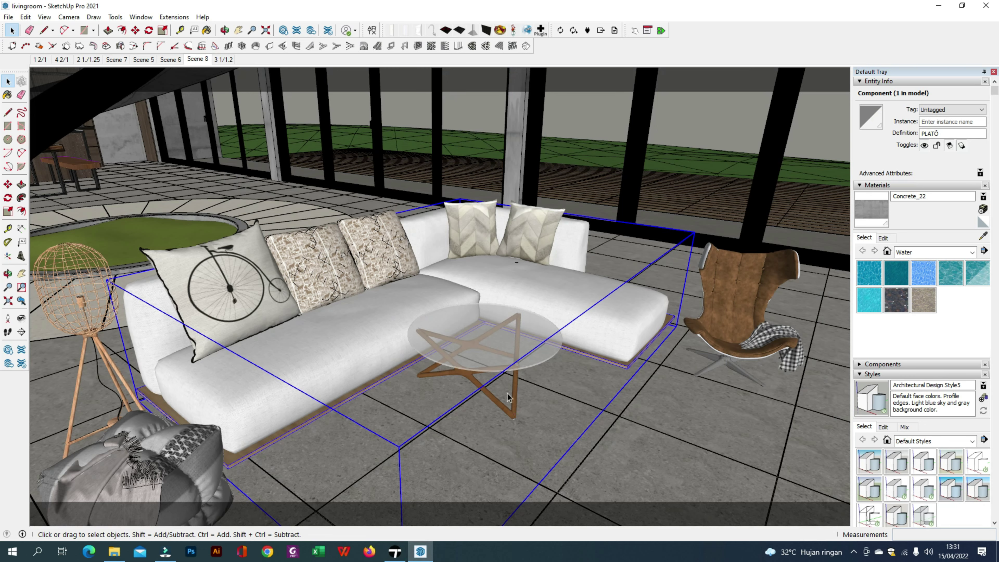
pyautogui.rightClick(508, 393)
pyautogui.click(405, 372)
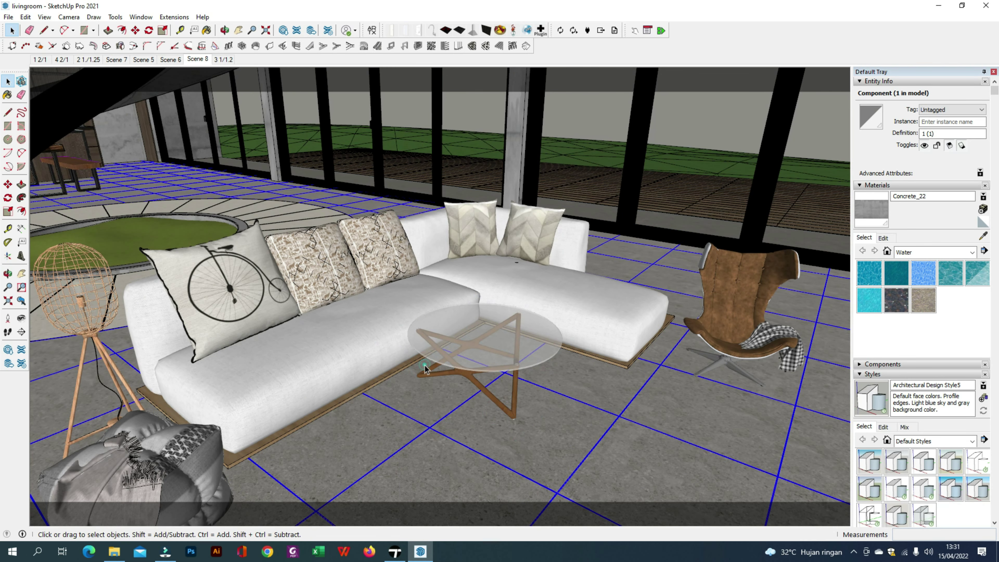
pyautogui.moveTo(438, 365); pyautogui.dragTo(315, 390, button='middle')
pyautogui.click(163, 339)
pyautogui.press('m')
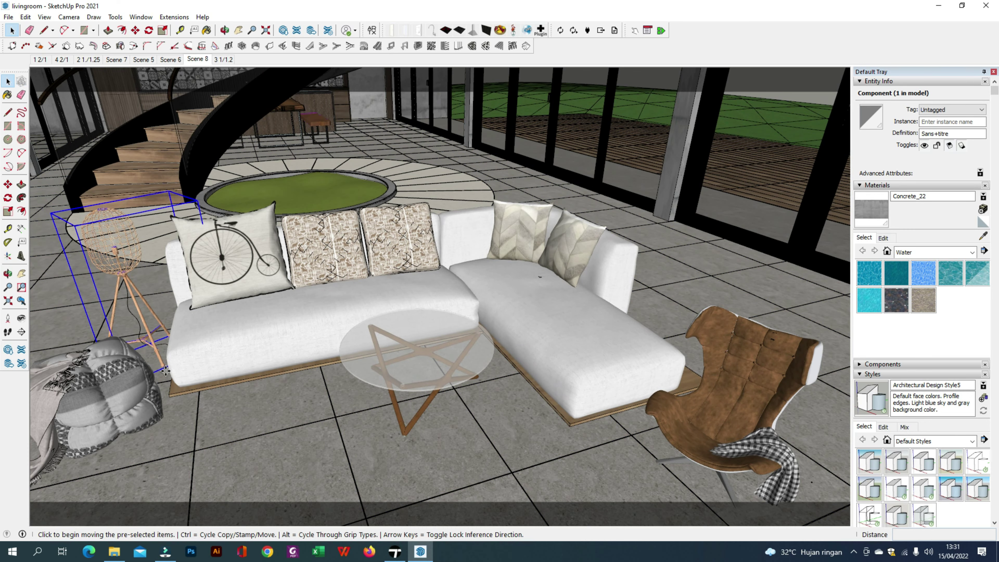
pyautogui.press('ctrl')
pyautogui.click(165, 368)
pyautogui.moveTo(771, 386); pyautogui.dragTo(416, 436, button='middle')
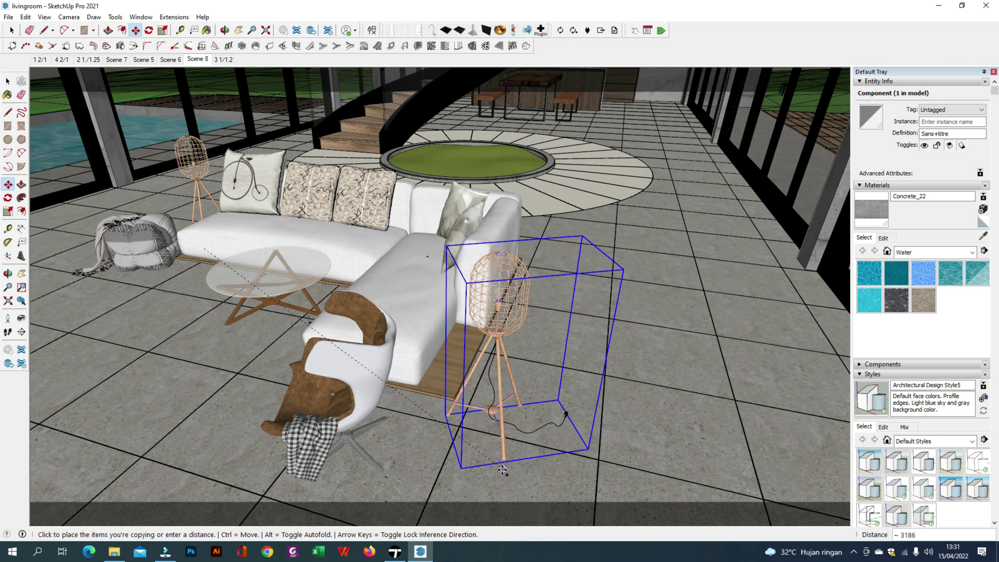
pyautogui.click(548, 455)
# Rotate the lamp copy on the floor and move it close behind the armchair
pyautogui.press('q')
pyautogui.click(479, 475)
pyautogui.click(649, 454)
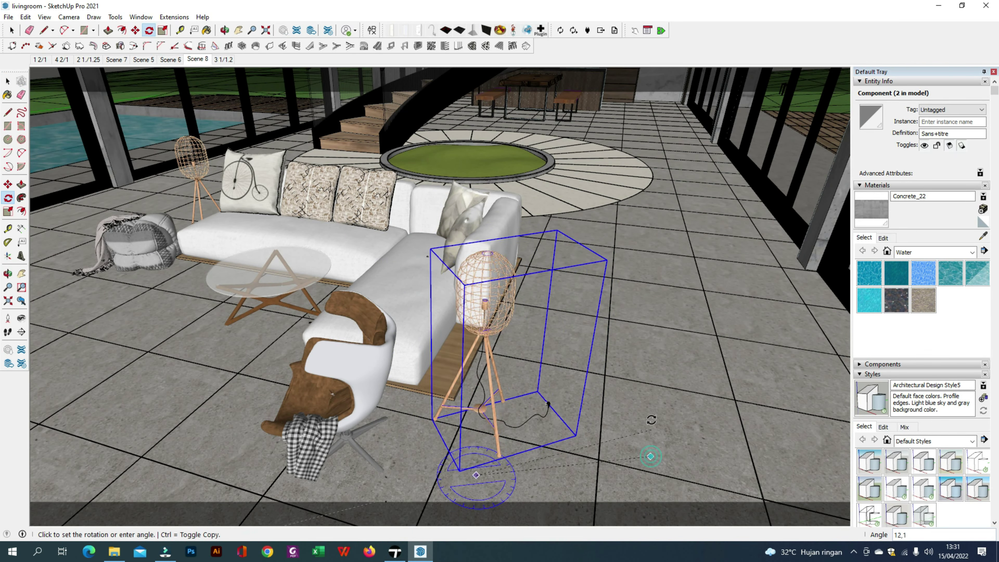
pyautogui.click(522, 366)
pyautogui.press('m')
pyautogui.click(433, 451)
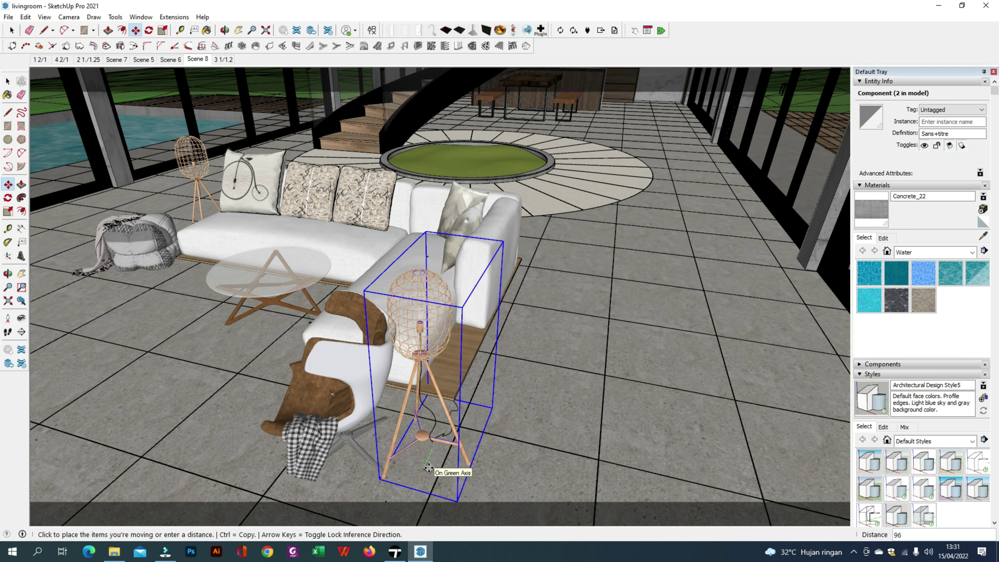
pyautogui.click(426, 474)
# Rotate the lamp copy slightly on the floor again and move it beside the sofa's end behind the armchair
pyautogui.press('q')
pyautogui.click(495, 483)
pyautogui.click(546, 498)
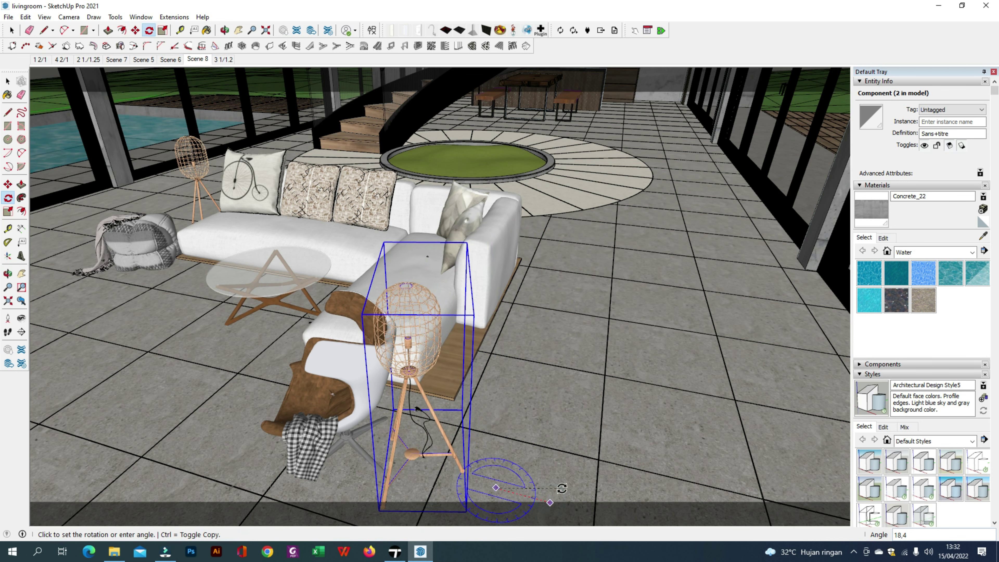
pyautogui.click(559, 484)
pyautogui.press('m')
pyautogui.click(419, 474)
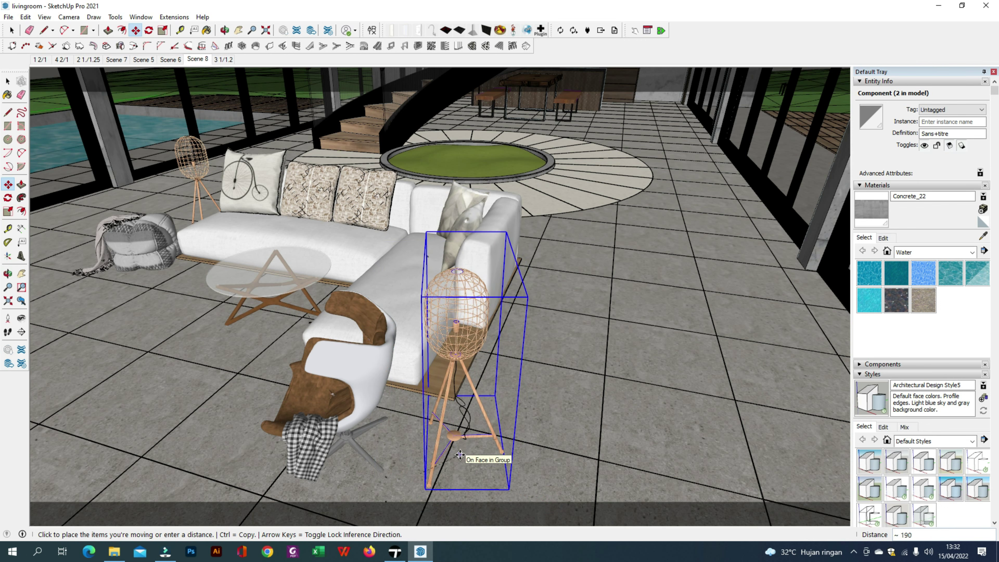
pyautogui.click(466, 456)
pyautogui.moveTo(407, 443); pyautogui.dragTo(650, 392, button='middle')
pyautogui.scroll(-2, 651, 392)
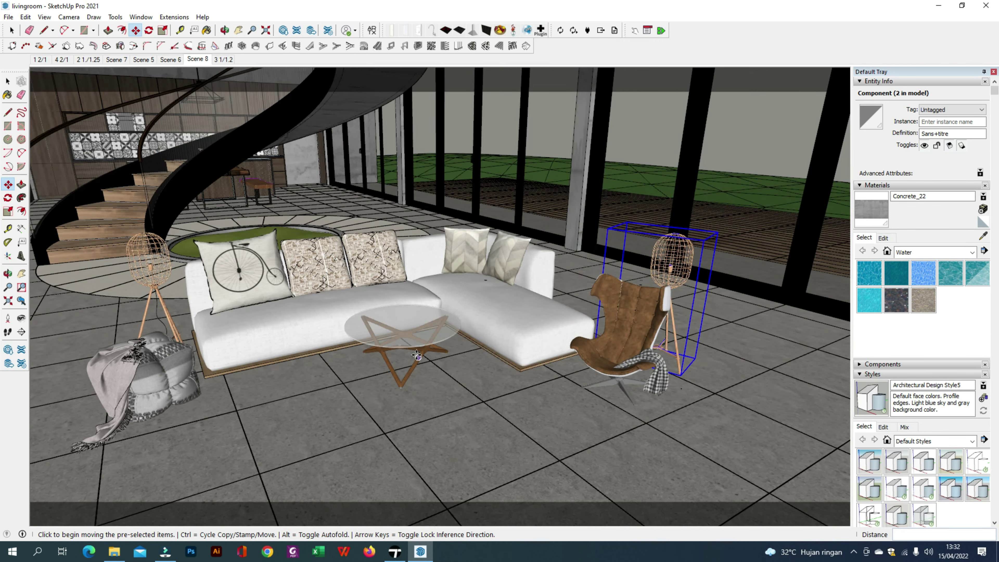
# Switch to Twinmotion and update the imported livingroom model with the latest SketchUp changes
pyautogui.rightClick(417, 355)
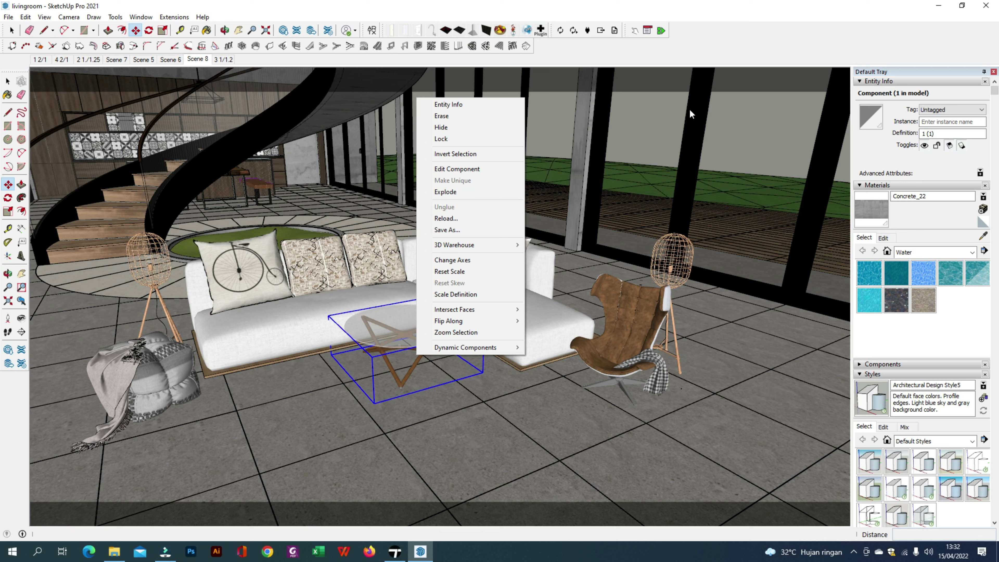
pyautogui.click(626, 51)
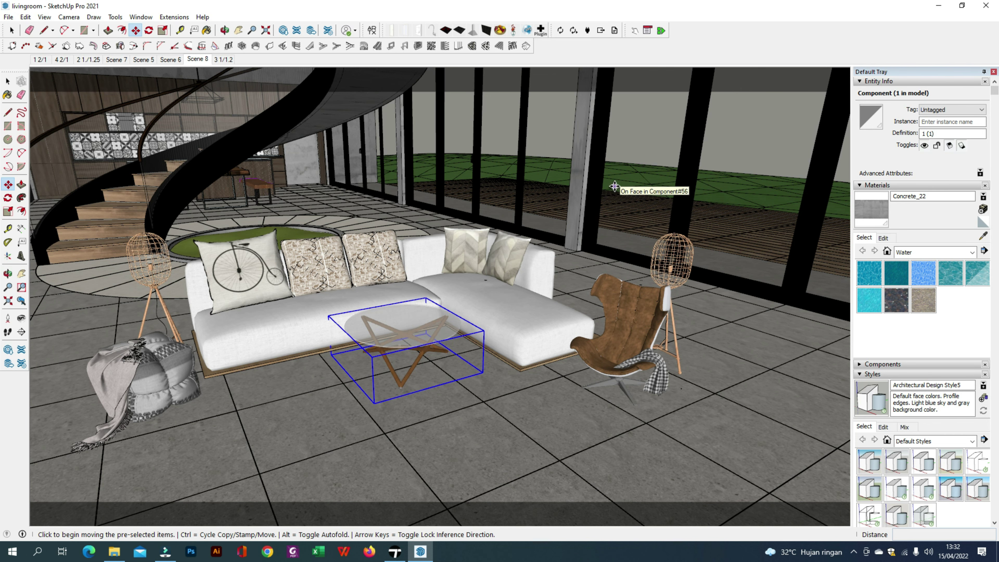
pyautogui.moveTo(614, 186)
pyautogui.mouseDown(button='middle')
pyautogui.moveTo(398, 440)
pyautogui.moveTo(335, 457)
pyautogui.mouseUp(button='middle')
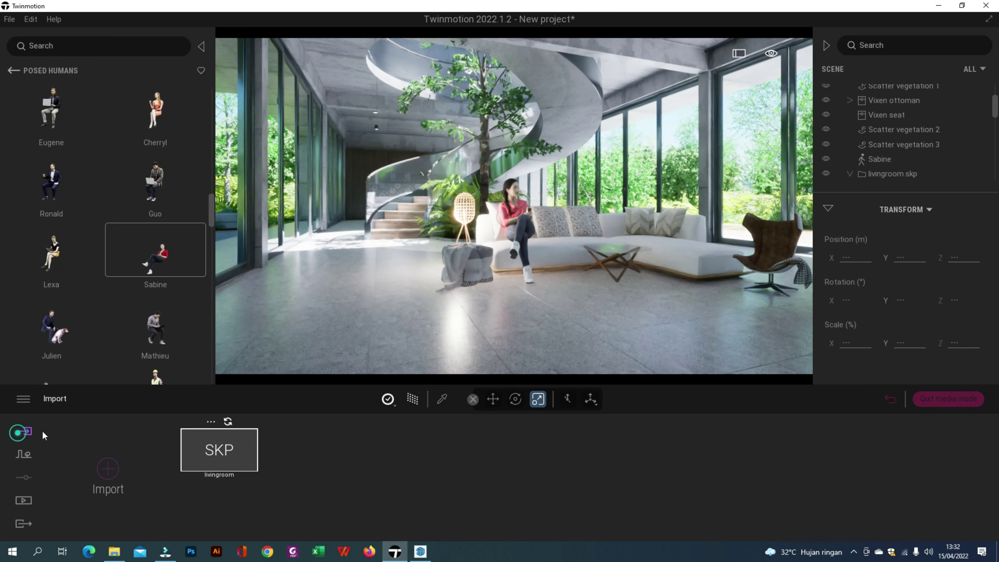
pyautogui.click(228, 421)
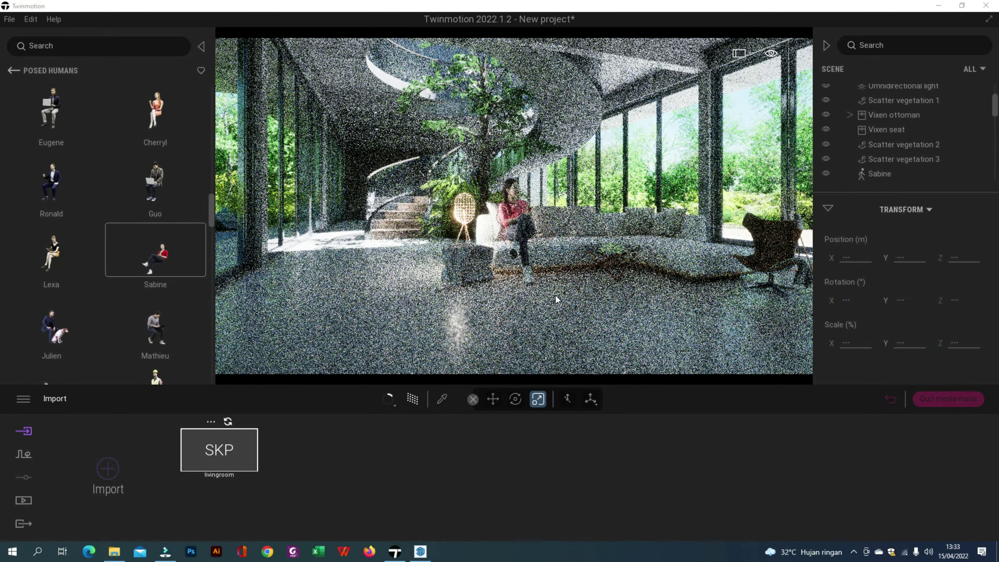
# Place an omnidirectional light from the lights library inside the cage of the lamp behind the armchair
pyautogui.click(826, 45)
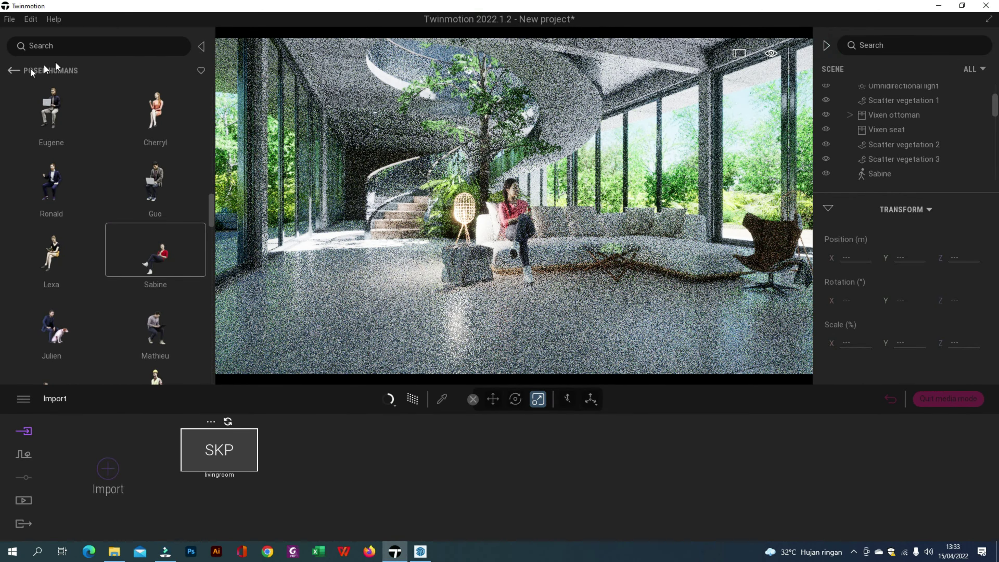
pyautogui.click(12, 71)
pyautogui.click(12, 71)
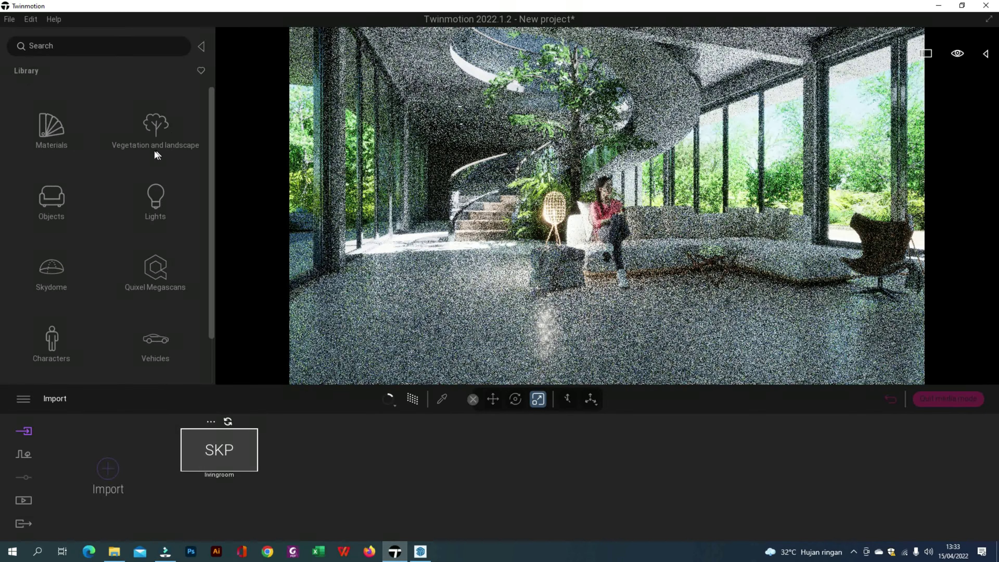
pyautogui.click(155, 199)
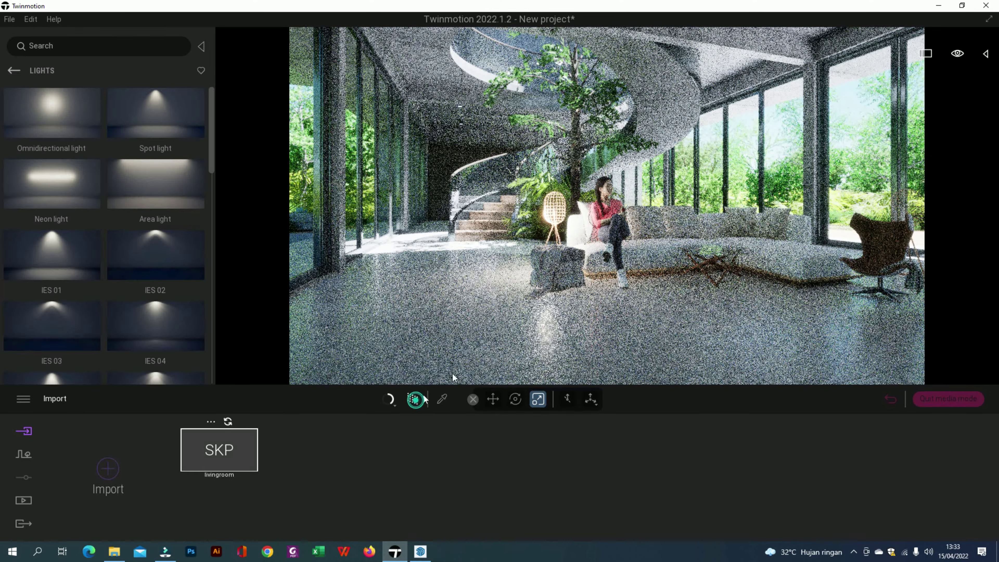
pyautogui.moveTo(557, 222); pyautogui.dragTo(532, 224, button='right')
pyautogui.press('w')
pyautogui.press('w')
pyautogui.press('e')
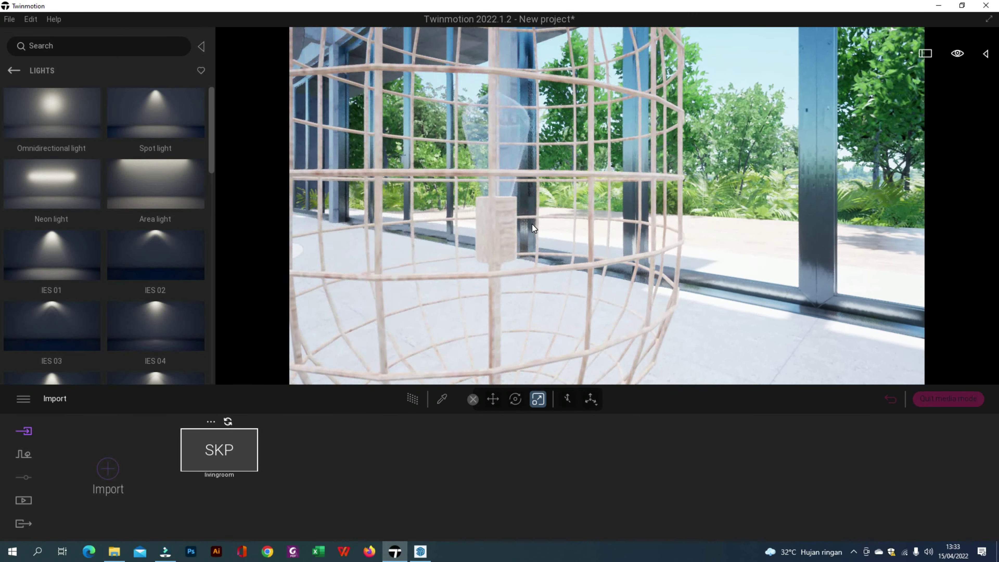
pyautogui.moveTo(101, 132); pyautogui.dragTo(555, 104)
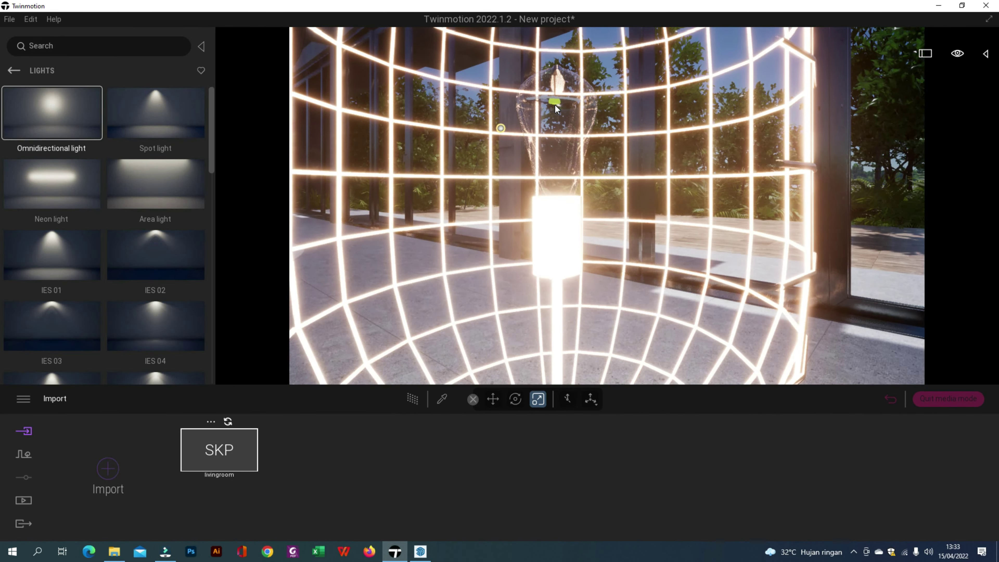
# Raise the new omnidirectional light inside the lamp cage so it sits above the bulb socket
pyautogui.scroll(5, 552, 271)
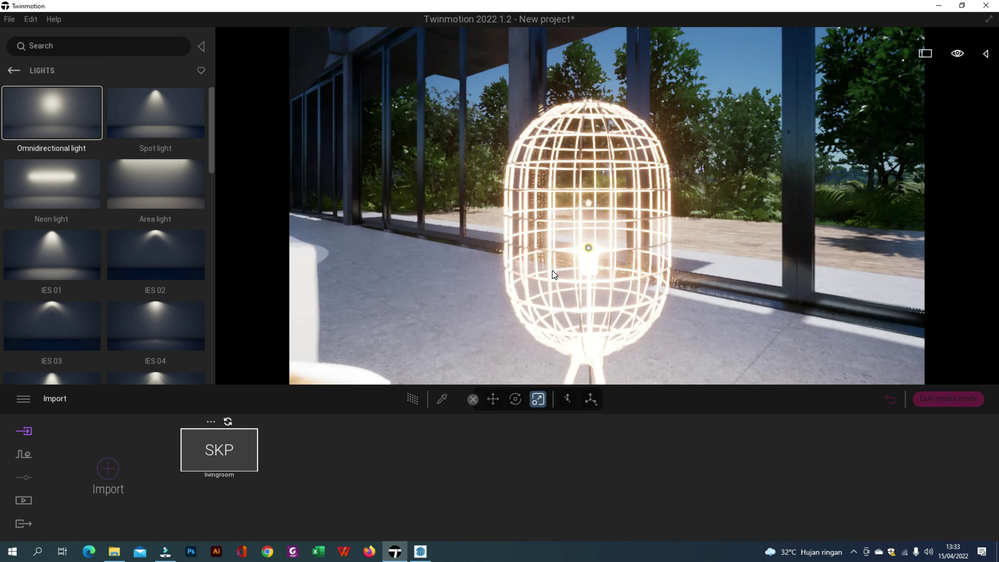
pyautogui.click(591, 243)
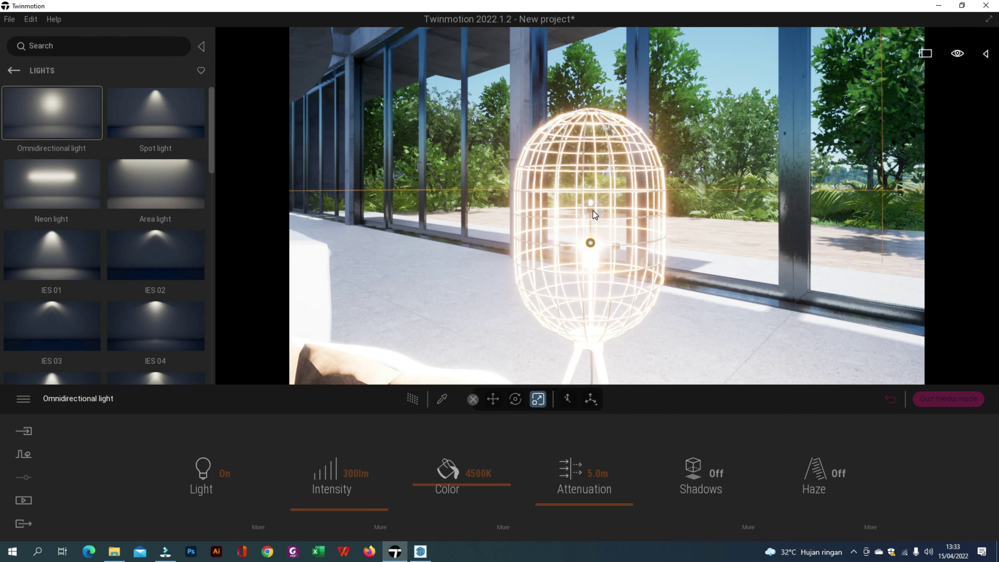
pyautogui.click(492, 404)
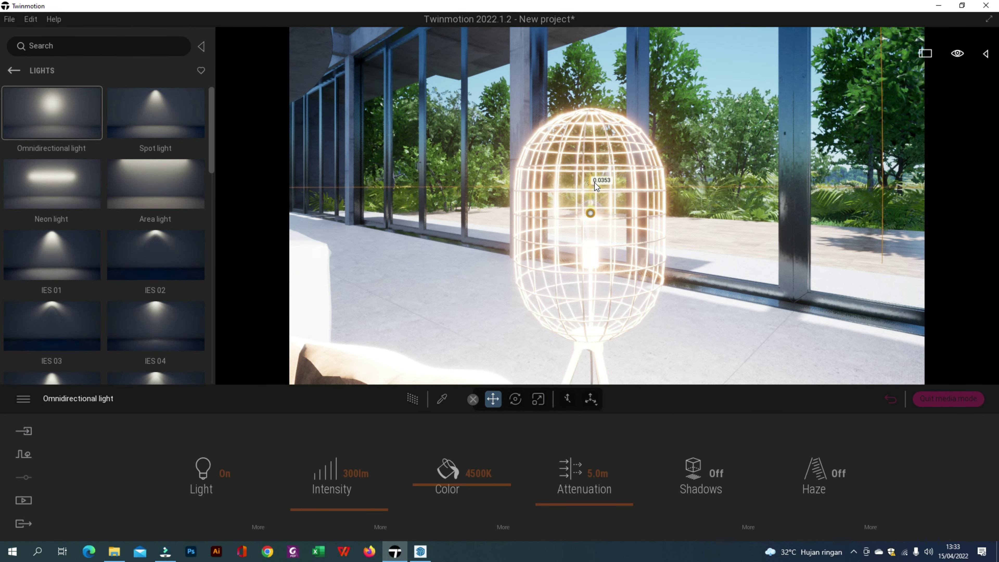
pyautogui.scroll(5, 584, 245)
pyautogui.keyDown('shift'); pyautogui.moveTo(560, 264); pyautogui.dragTo(617, 242, button='middle'); pyautogui.keyUp('shift')
# Quit media mode and set the omnidirectional light's intensity to 10 lm
pyautogui.click(940, 399)
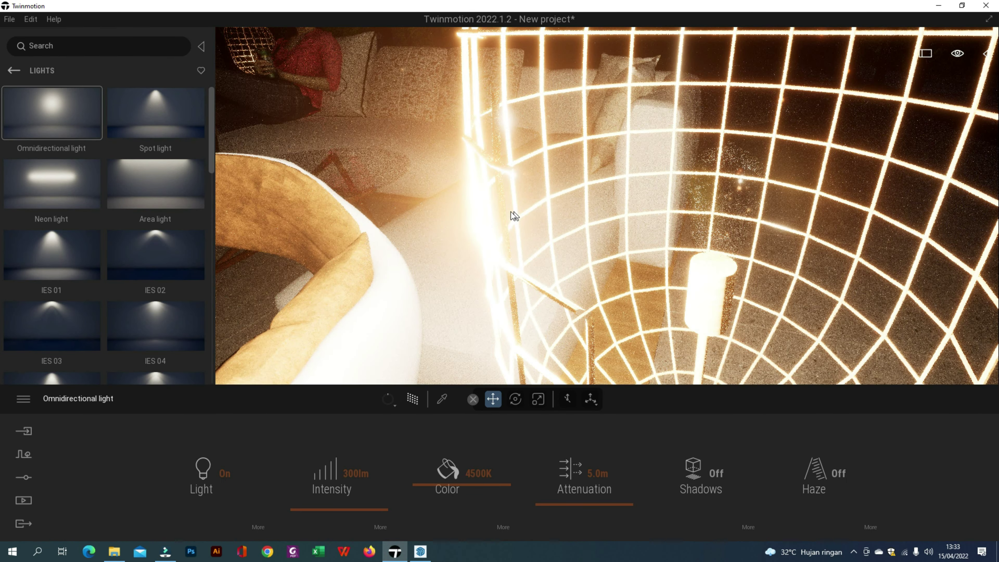
pyautogui.click(985, 53)
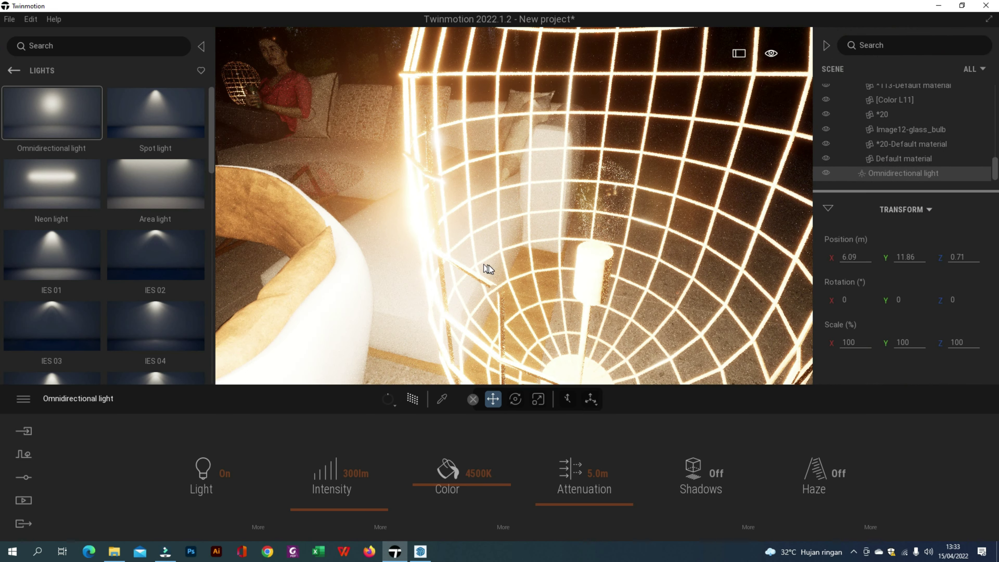
pyautogui.scroll(-5, 492, 268)
pyautogui.keyDown('shift'); pyautogui.moveTo(491, 268); pyautogui.dragTo(489, 202, button='middle'); pyautogui.keyUp('shift')
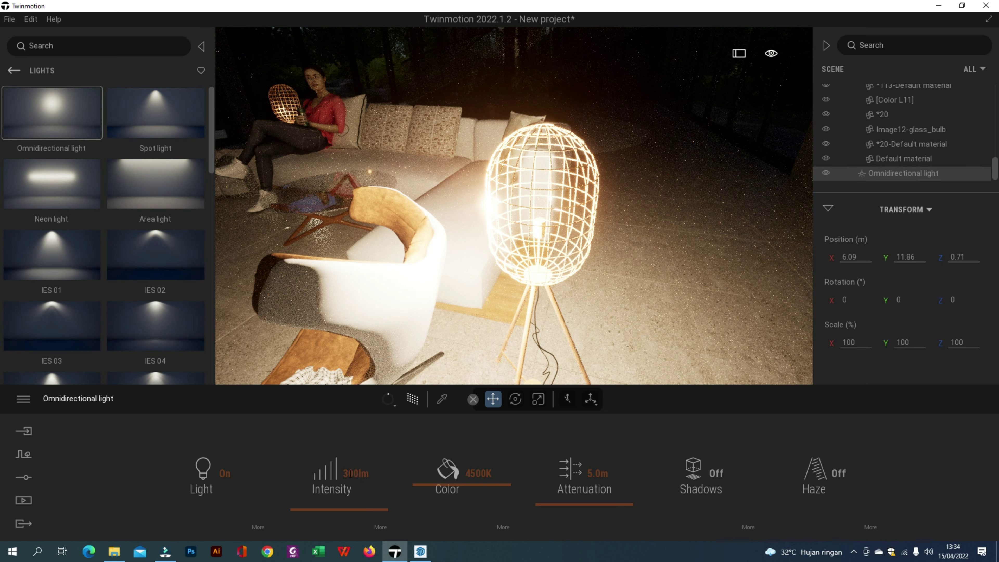
pyautogui.write('1')
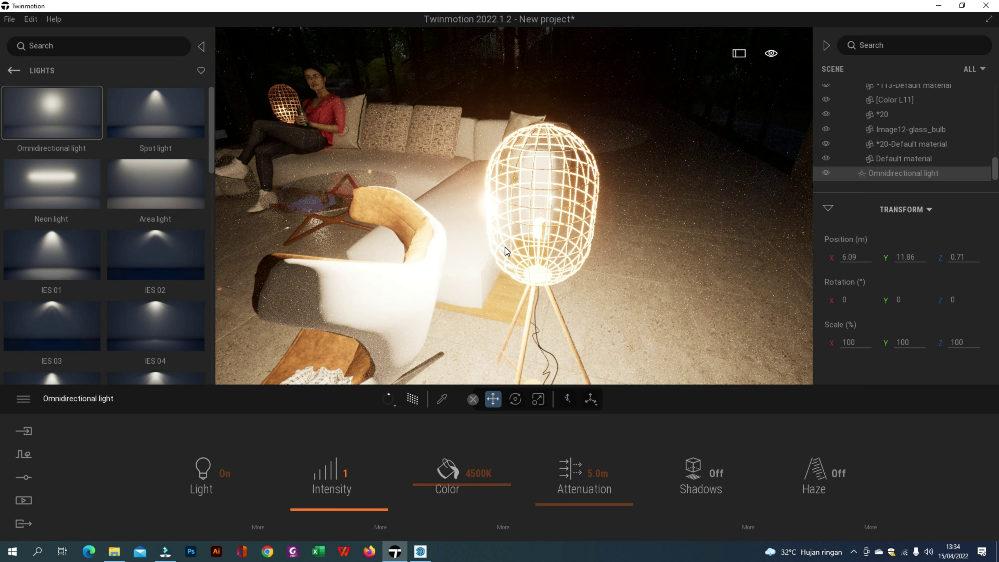
pyautogui.write('0')
pyautogui.press('Return')
# Turn off path tracing and move the omnidirectional light horizontally toward the bulb, to about X 6.12 and Y 11.95
pyautogui.click(412, 399)
pyautogui.moveTo(500, 208); pyautogui.dragTo(550, 217)
pyautogui.scroll(5, 548, 217)
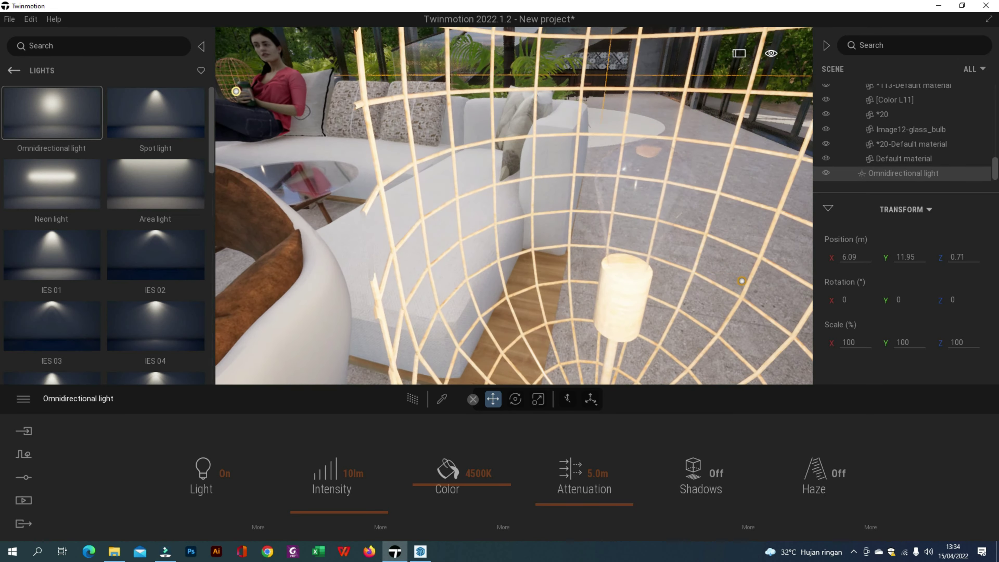
pyautogui.moveTo(548, 217); pyautogui.dragTo(635, 238, button='right')
pyautogui.scroll(-3, 637, 258)
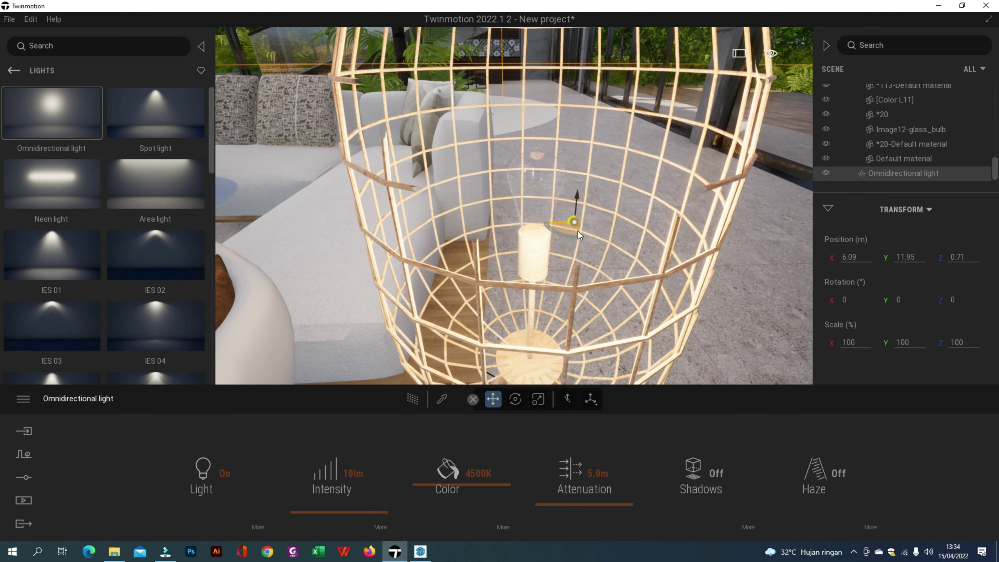
pyautogui.moveTo(578, 230); pyautogui.dragTo(559, 201)
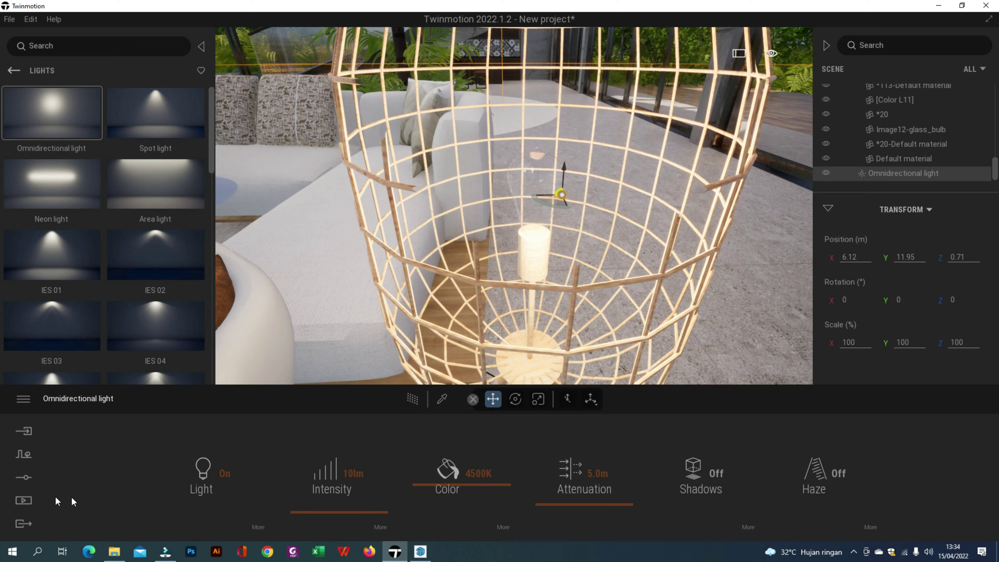
# Open the Image1 view and turn on path tracing
pyautogui.click(24, 500)
pyautogui.click(212, 479)
pyautogui.click(213, 446)
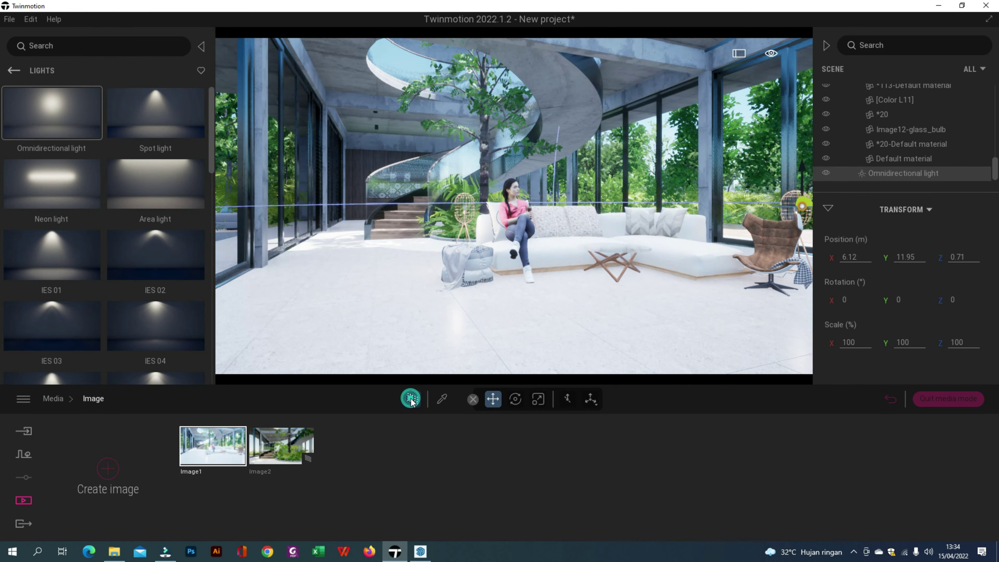
pyautogui.click(410, 398)
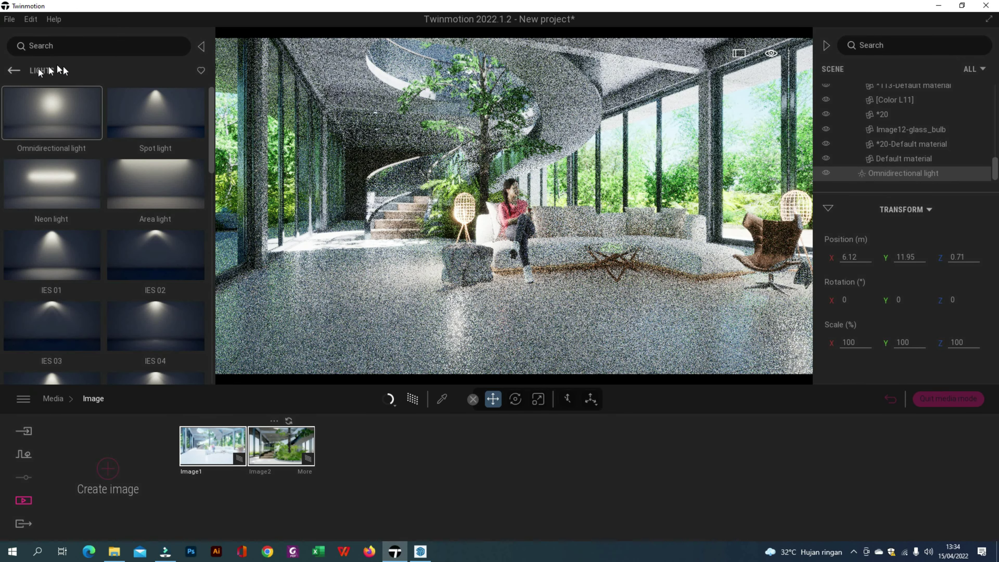
# Place the seated posed human Manuel in front of the sofa, rotate him to 89° and move him toward the seated woman
pyautogui.click(13, 70)
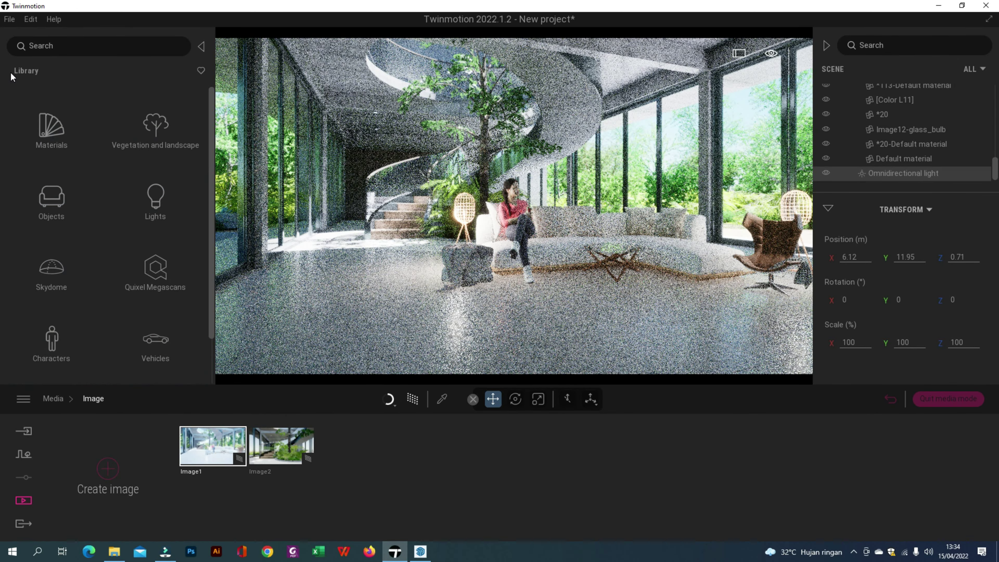
pyautogui.click(49, 351)
pyautogui.click(52, 195)
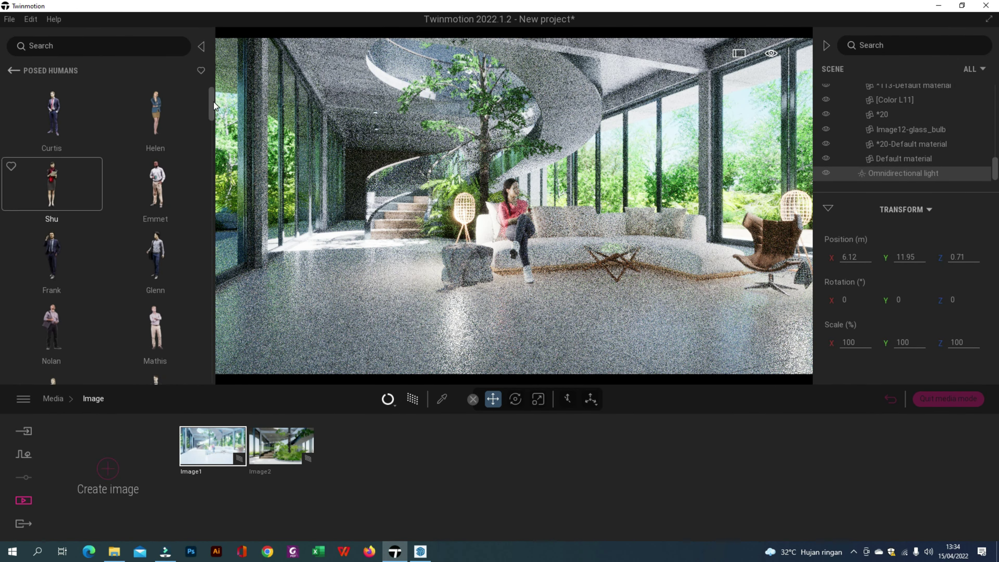
pyautogui.moveTo(214, 102); pyautogui.dragTo(198, 219)
pyautogui.moveTo(51, 235); pyautogui.dragTo(640, 277)
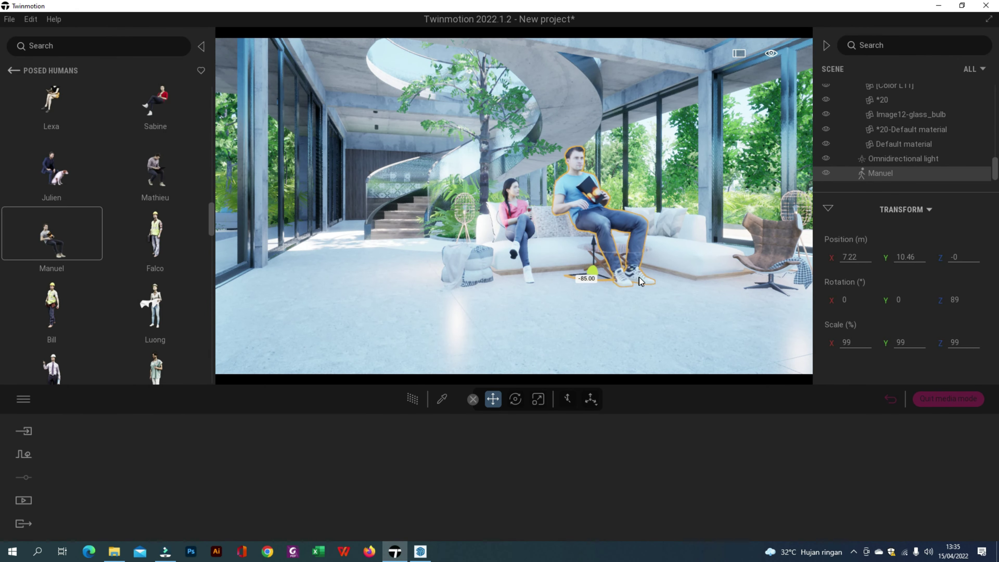
pyautogui.moveTo(576, 276); pyautogui.dragTo(564, 268)
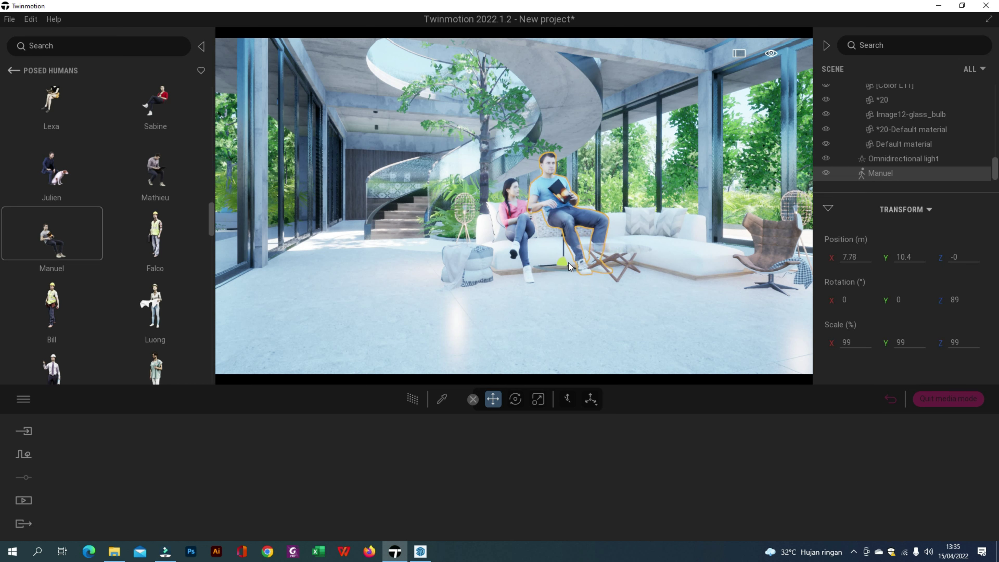
# Scale Manuel to 75%, move him onto the sofa beside the seated woman, and turn path tracing on
pyautogui.click(538, 400)
pyautogui.moveTo(563, 262); pyautogui.dragTo(556, 290)
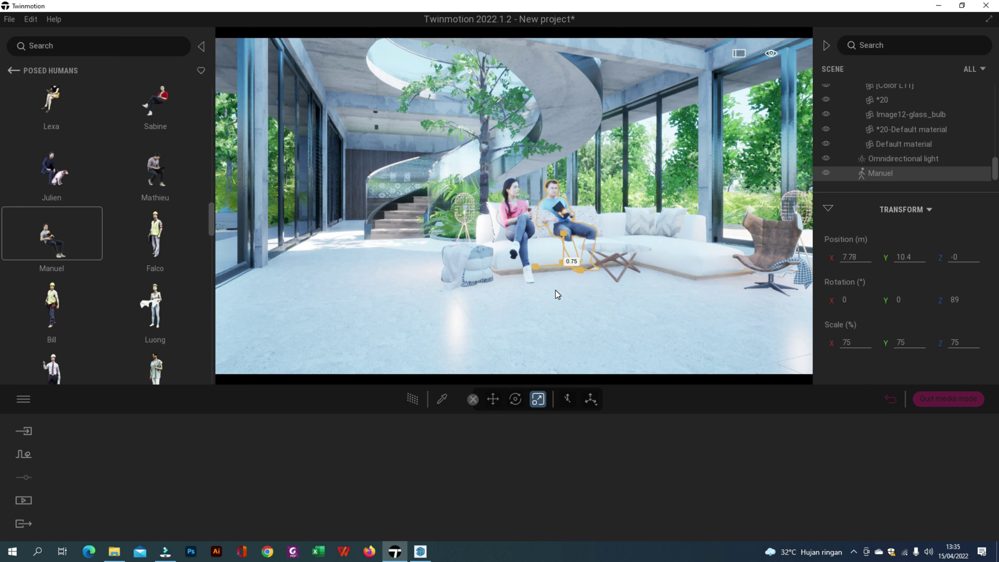
pyautogui.click(493, 399)
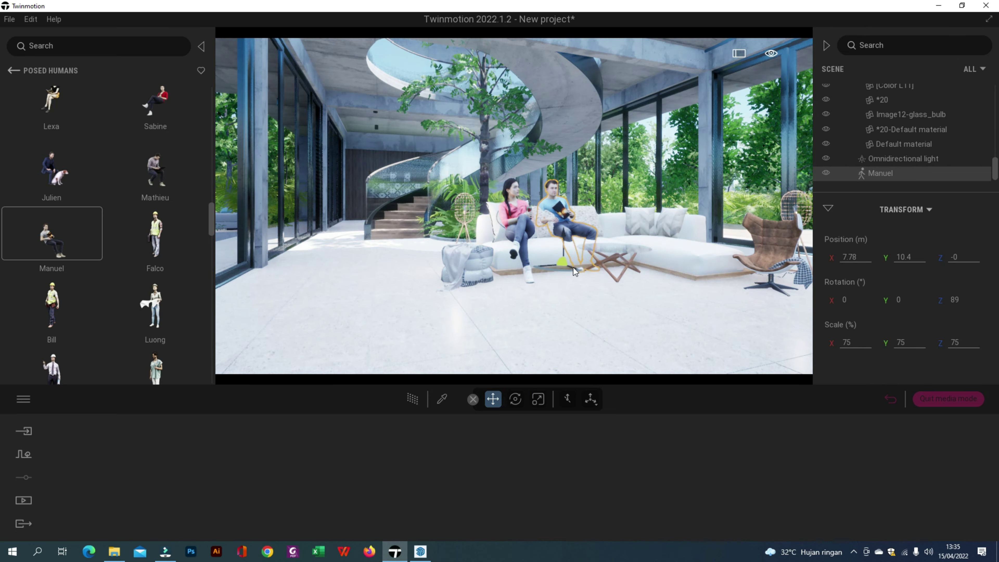
pyautogui.moveTo(574, 267); pyautogui.dragTo(535, 272)
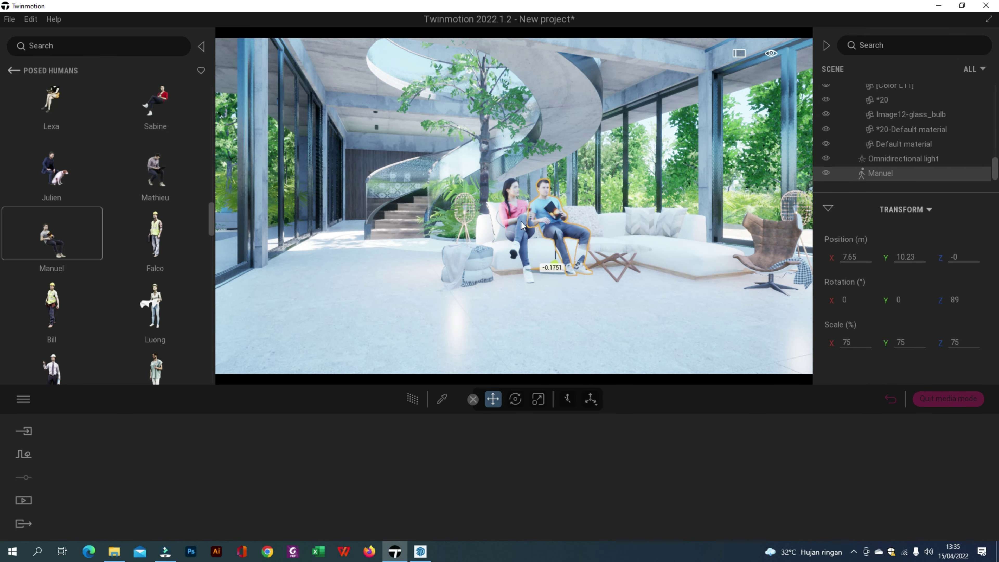
pyautogui.press('r')
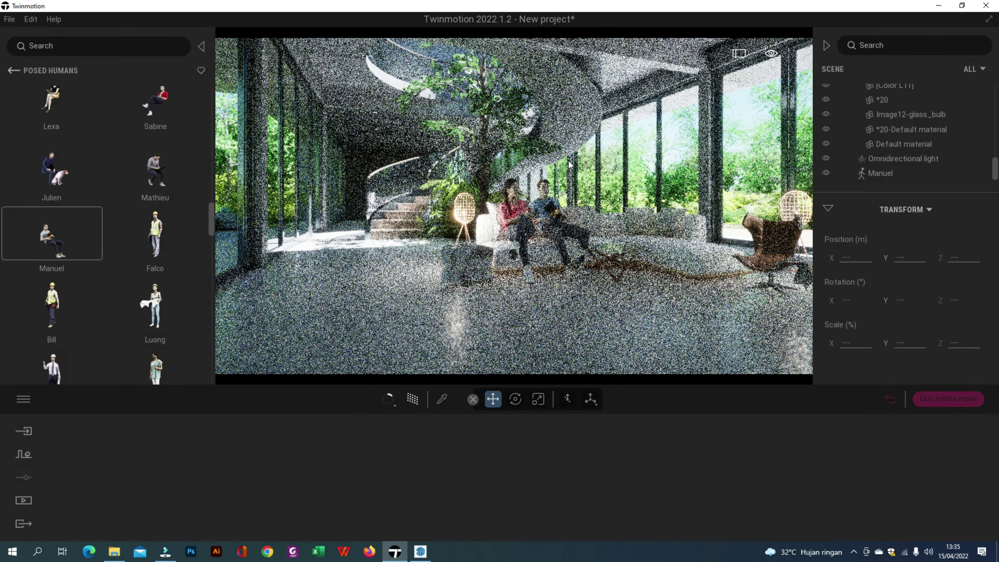
# Fine-tune Manuel's scale slightly, deselect him and open the list of saved images
pyautogui.click(550, 206)
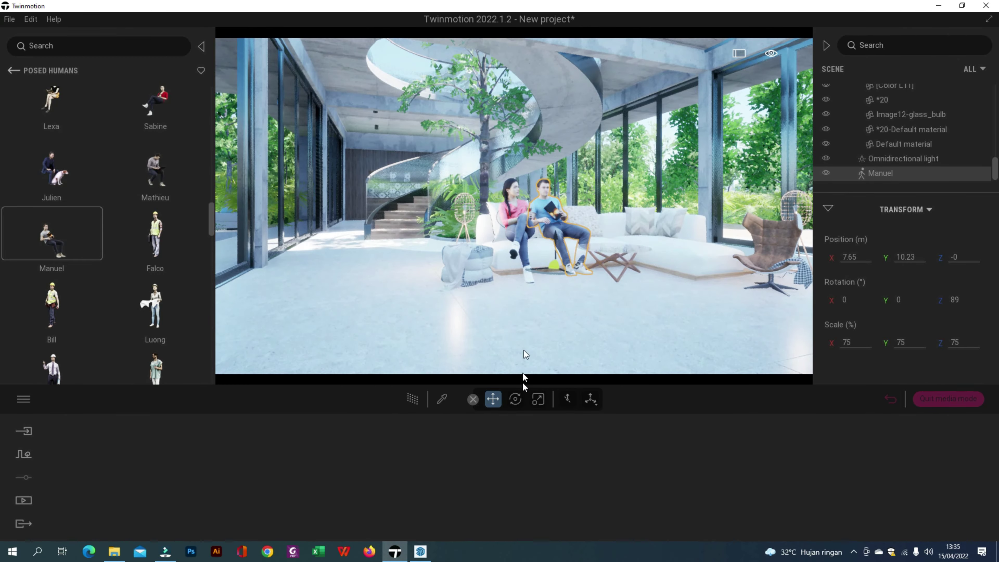
pyautogui.click(537, 400)
pyautogui.moveTo(557, 270); pyautogui.dragTo(556, 268)
pyautogui.press('Escape')
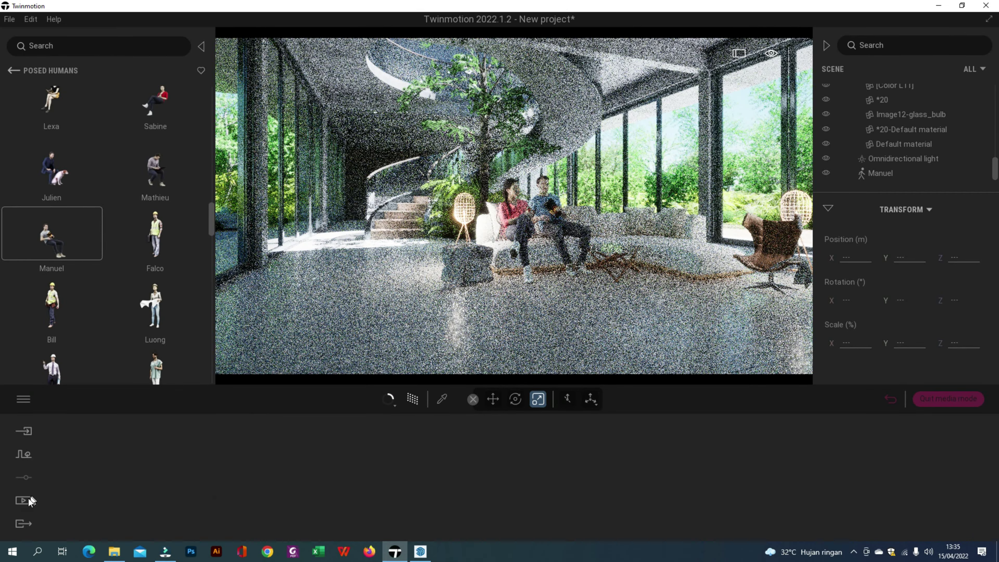
pyautogui.click(218, 472)
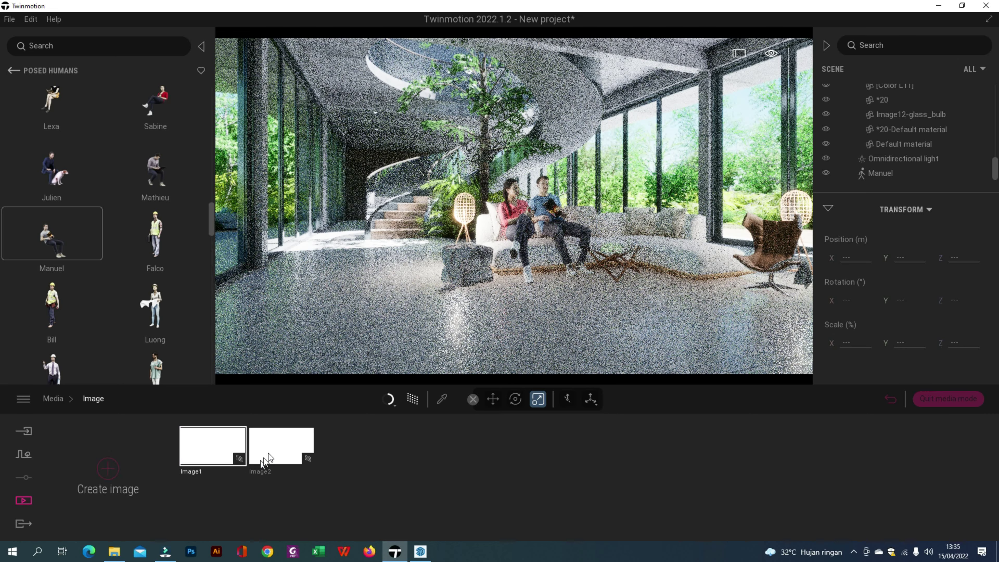
# Check the Image2 view, return to Image1 and set its path tracer quality to High in the image settings
pyautogui.click(280, 448)
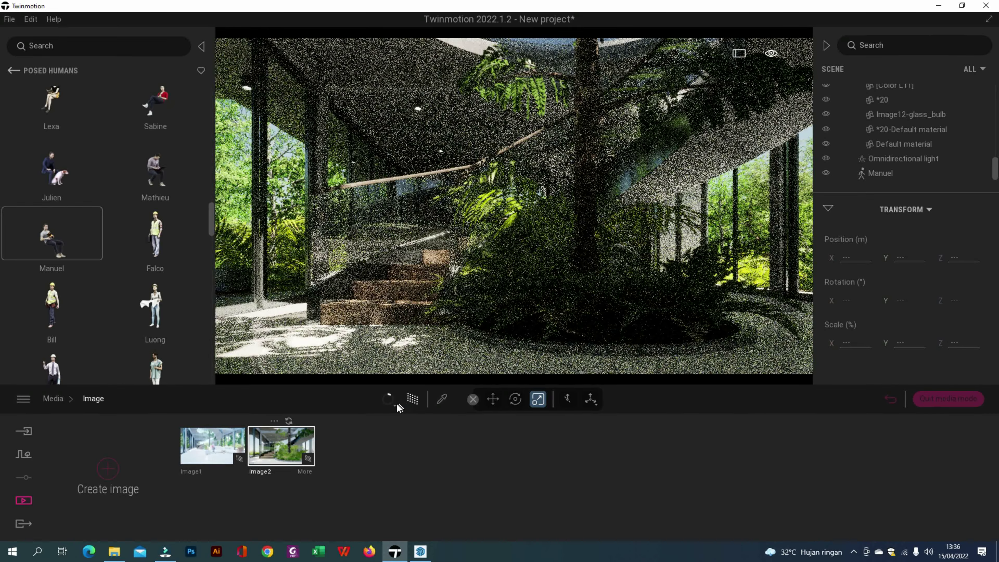
pyautogui.moveTo(394, 394)
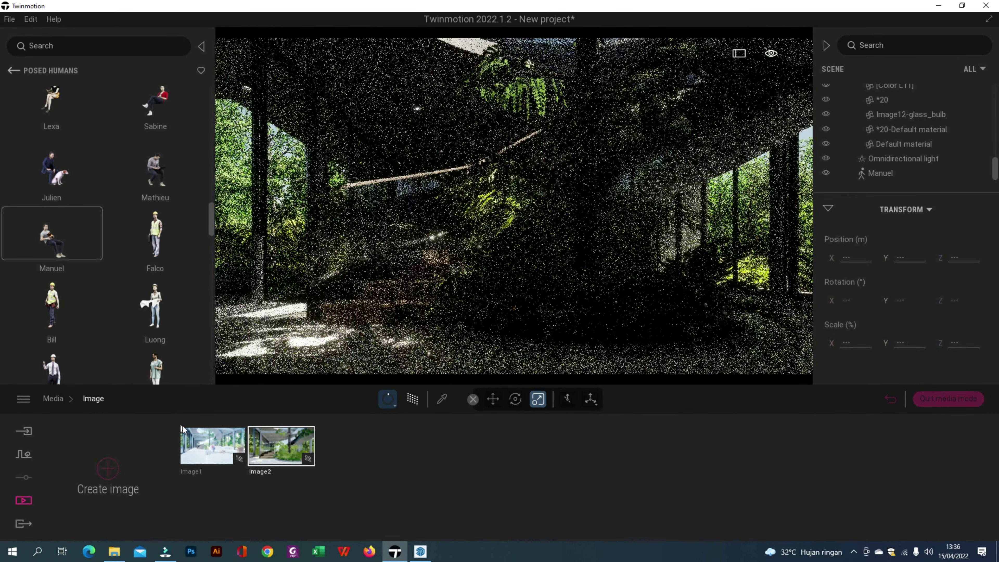
pyautogui.click(192, 437)
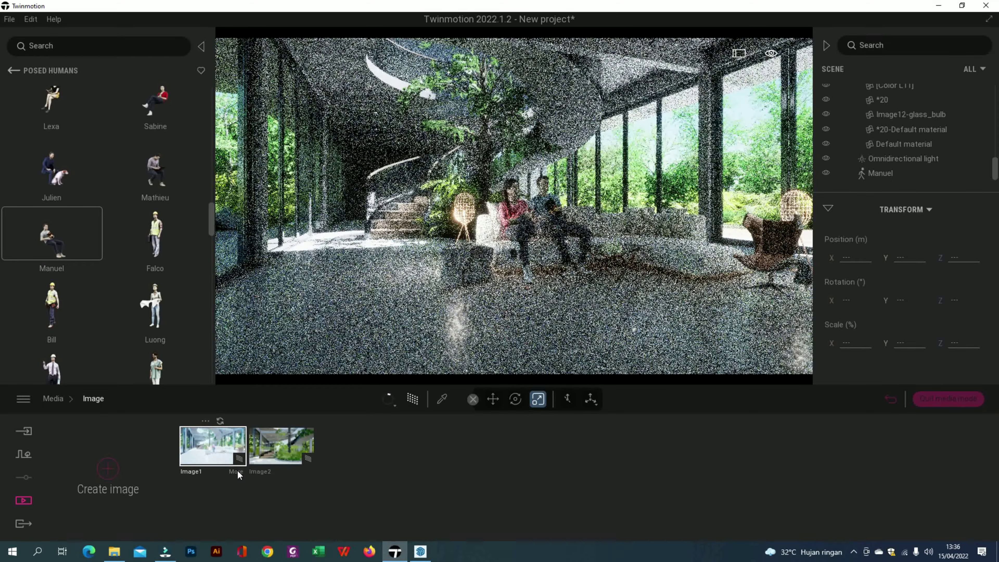
pyautogui.click(238, 472)
pyautogui.moveTo(395, 408)
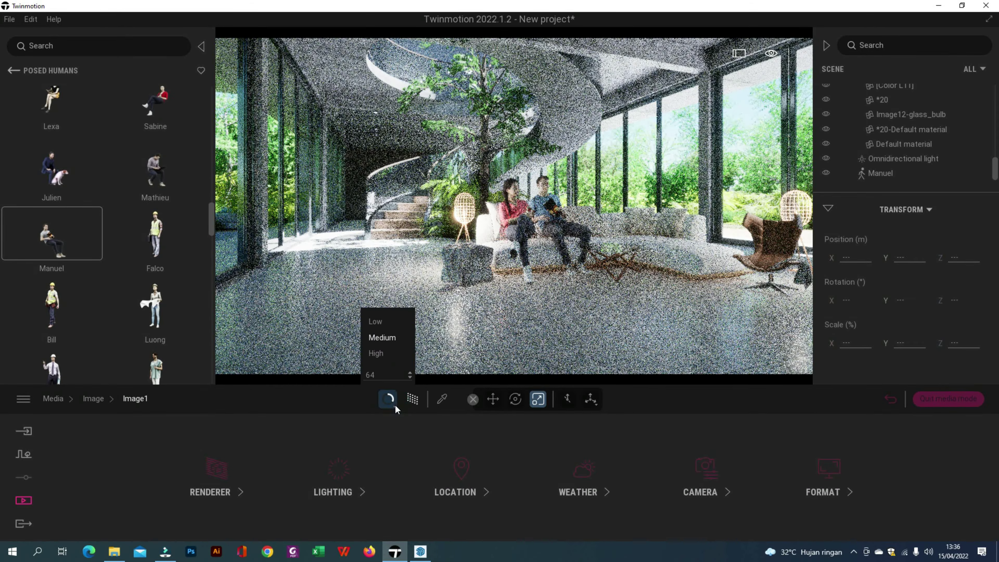
pyautogui.click(374, 354)
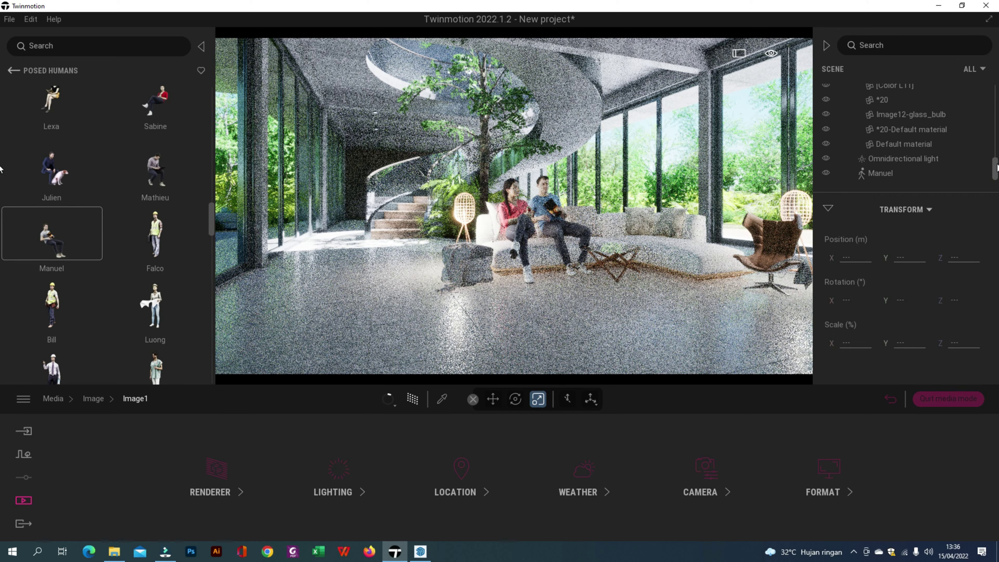
# Collapse the livingroom.skp folder in the scene graph
pyautogui.scroll(3, 996, 171)
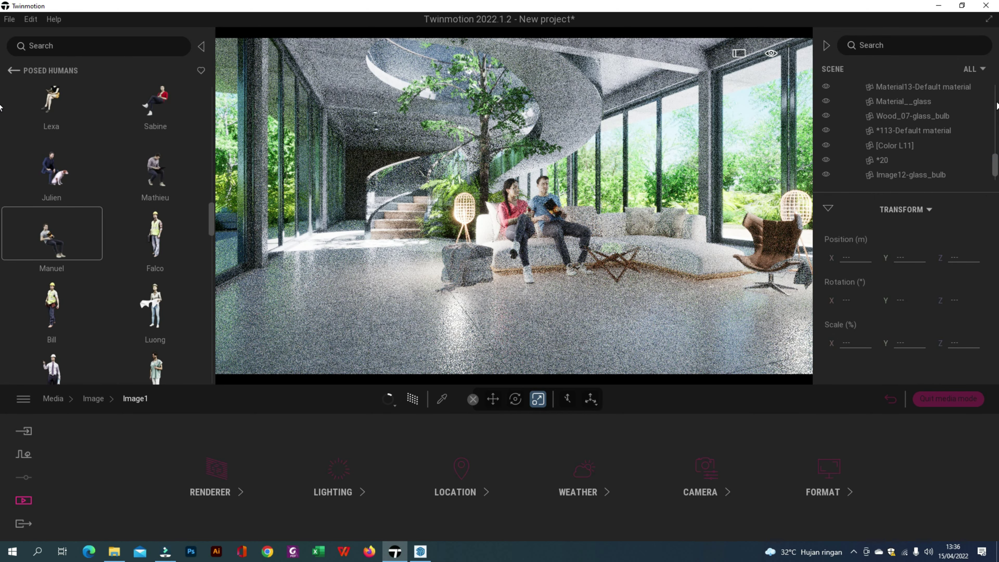
pyautogui.scroll(3, 997, 105)
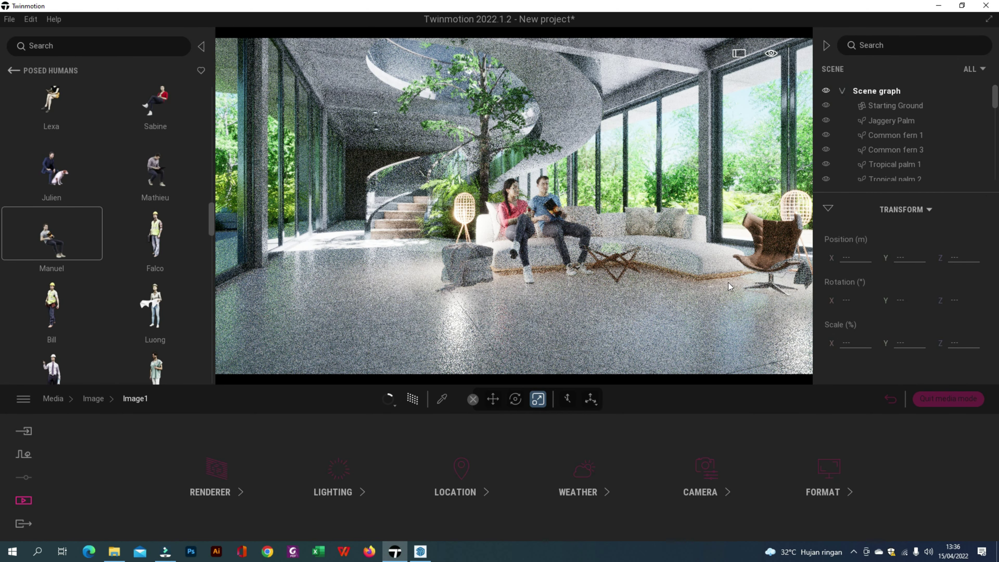
pyautogui.click(842, 91)
pyautogui.click(843, 90)
pyautogui.scroll(-10, 875, 126)
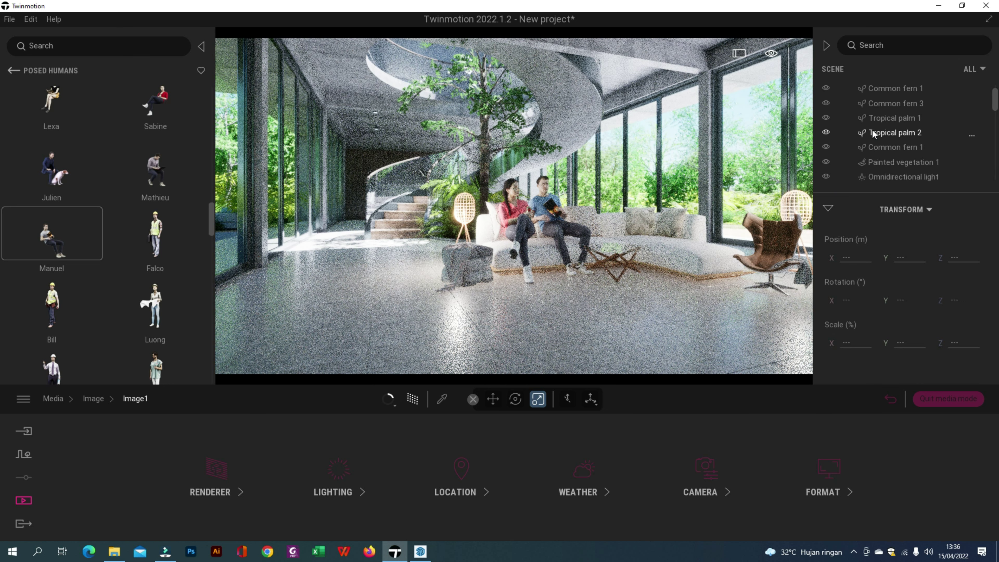
pyautogui.scroll(-2, 866, 140)
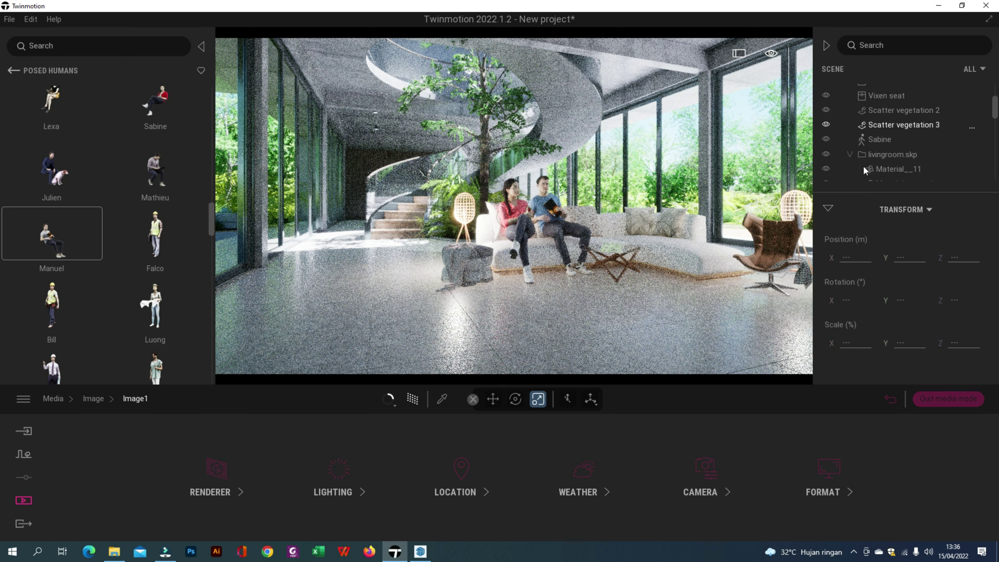
pyautogui.click(851, 154)
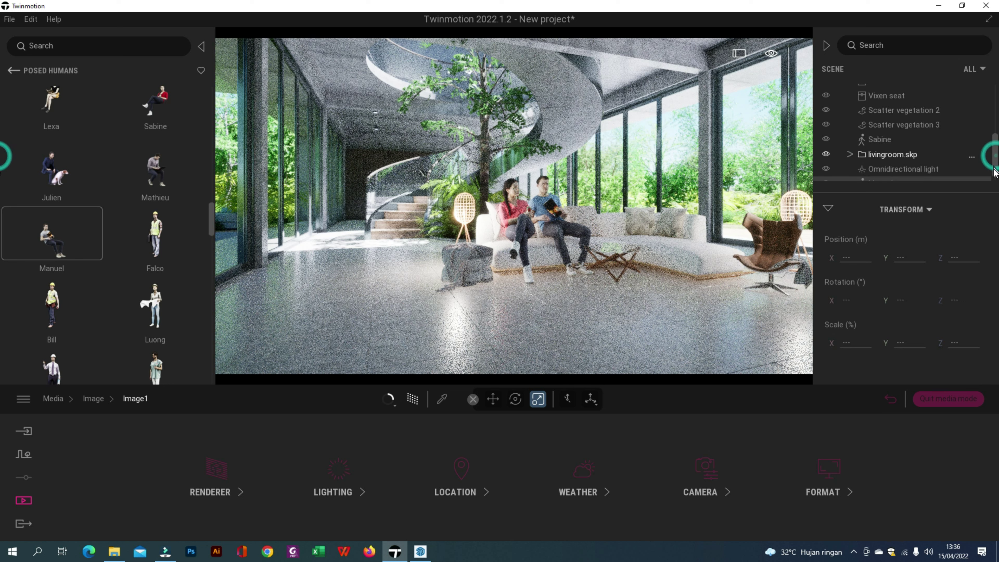
# Select Painted vegetation 1, followed by Scatter vegetation 1, to examine the plants each one contains
pyautogui.scroll(6, 994, 153)
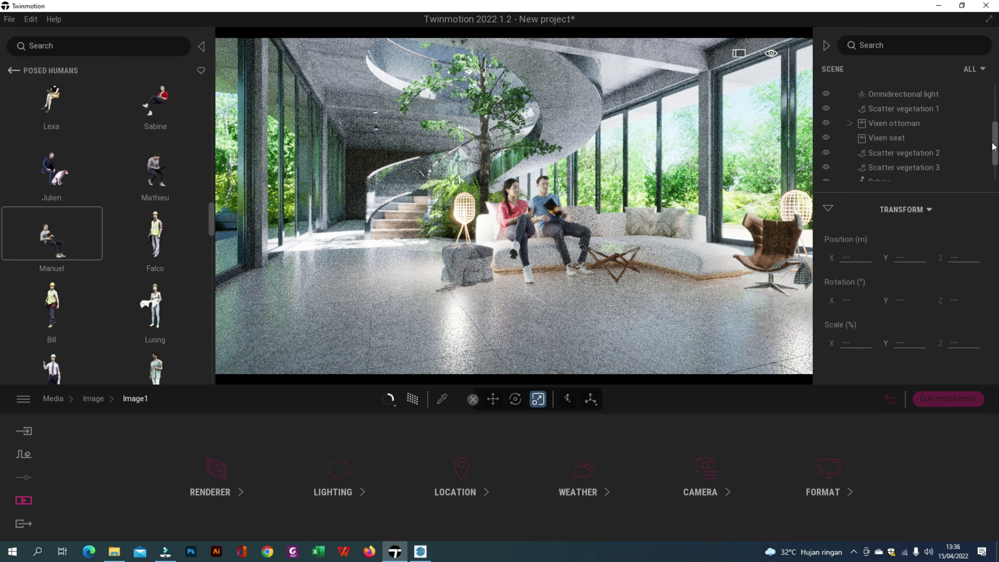
pyautogui.scroll(6, 970, 145)
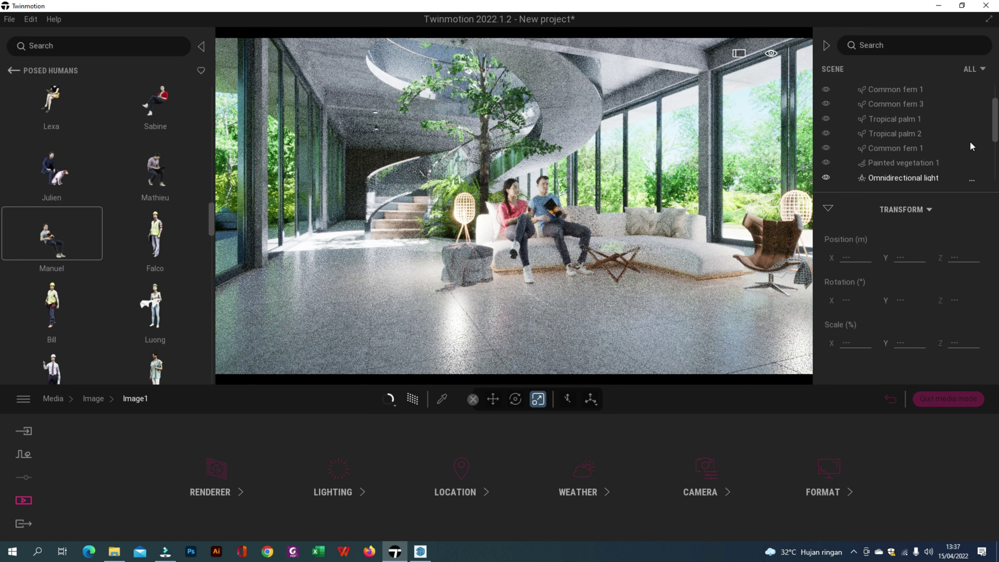
pyautogui.scroll(-3, 900, 150)
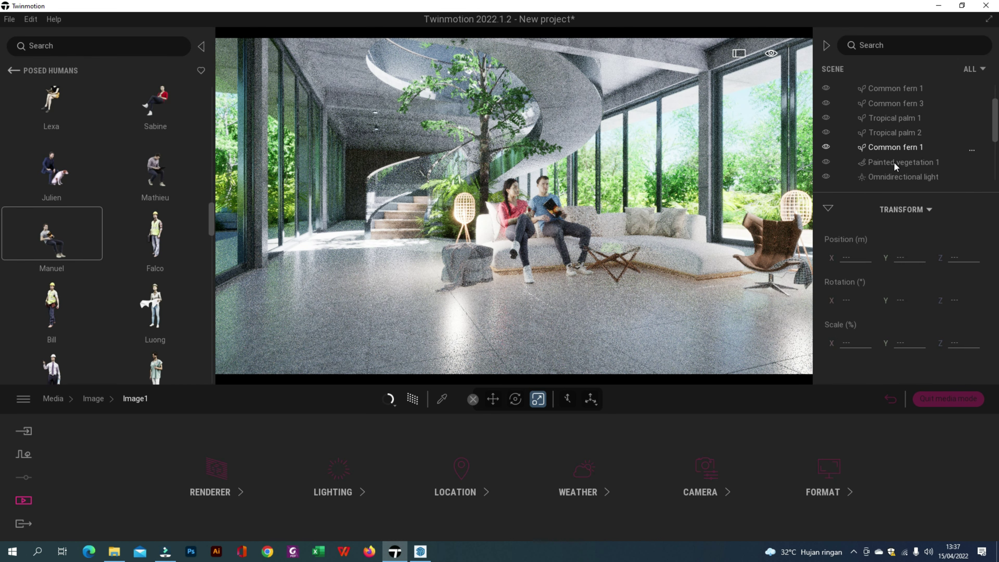
pyautogui.doubleClick(893, 162)
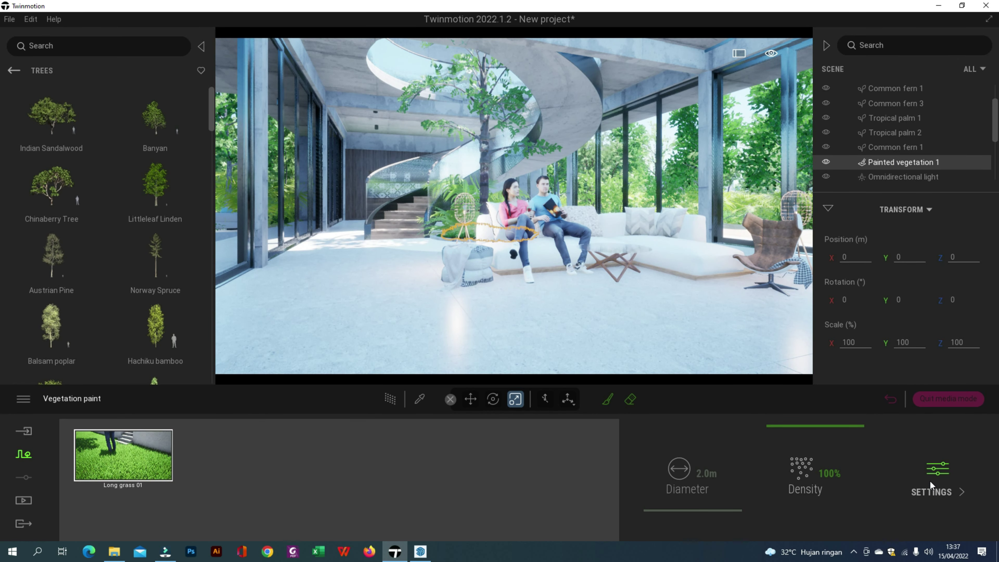
pyautogui.scroll(-3, 952, 144)
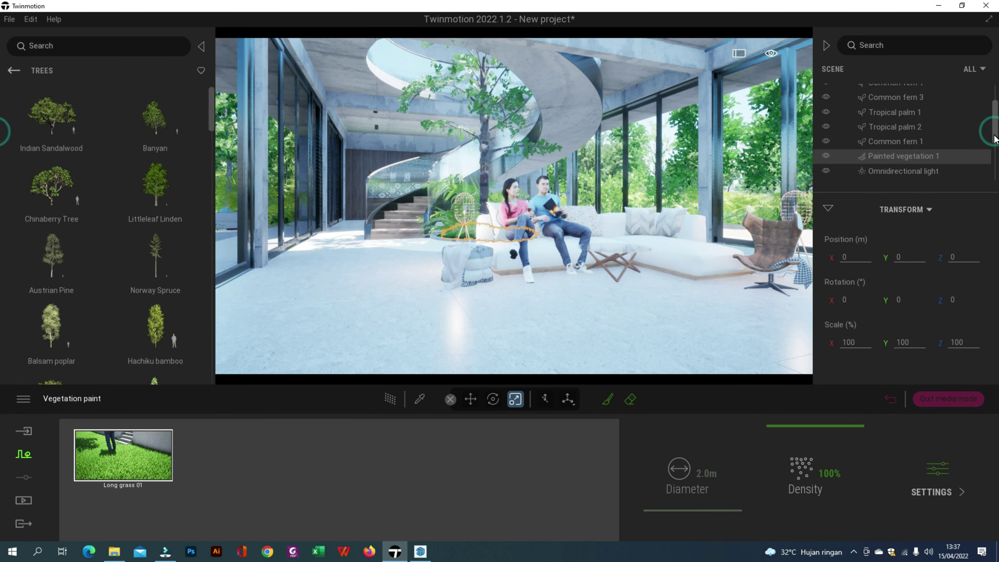
pyautogui.doubleClick(921, 149)
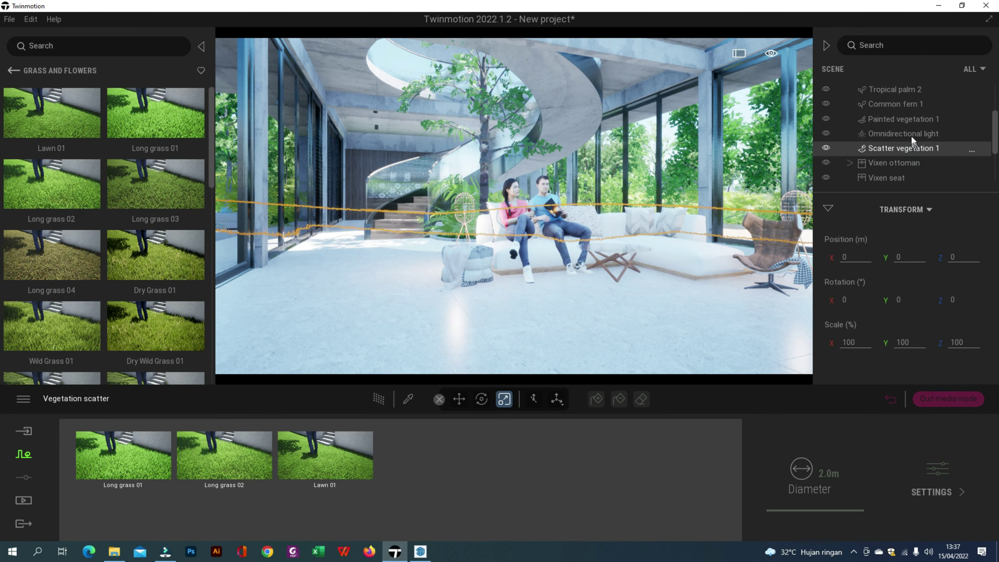
# Set the Age of all the trees in Scatter vegetation 2, from Amur cork tree to Crape Myrtle, to 56%
pyautogui.scroll(-3, 908, 134)
pyautogui.click(918, 150)
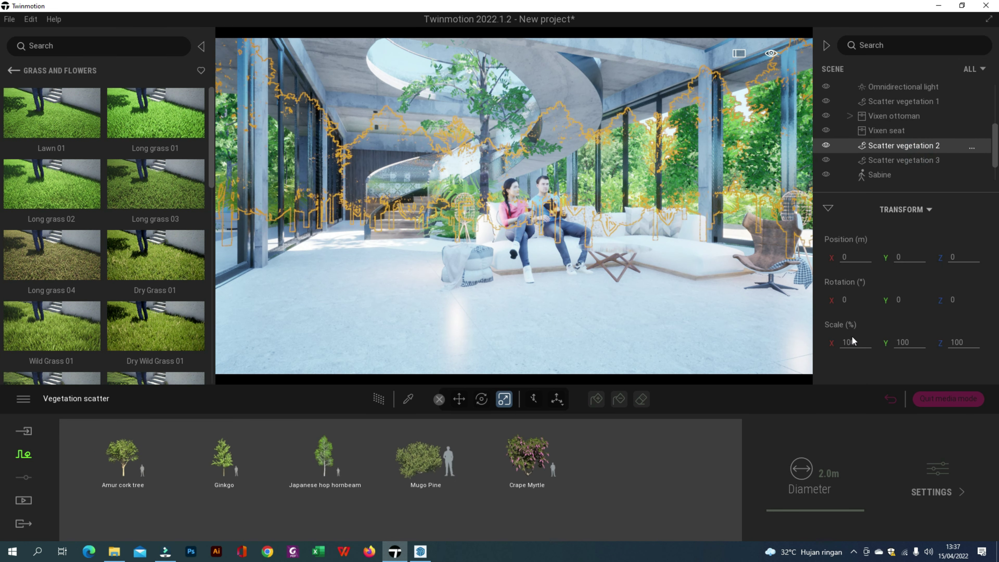
pyautogui.click(549, 467)
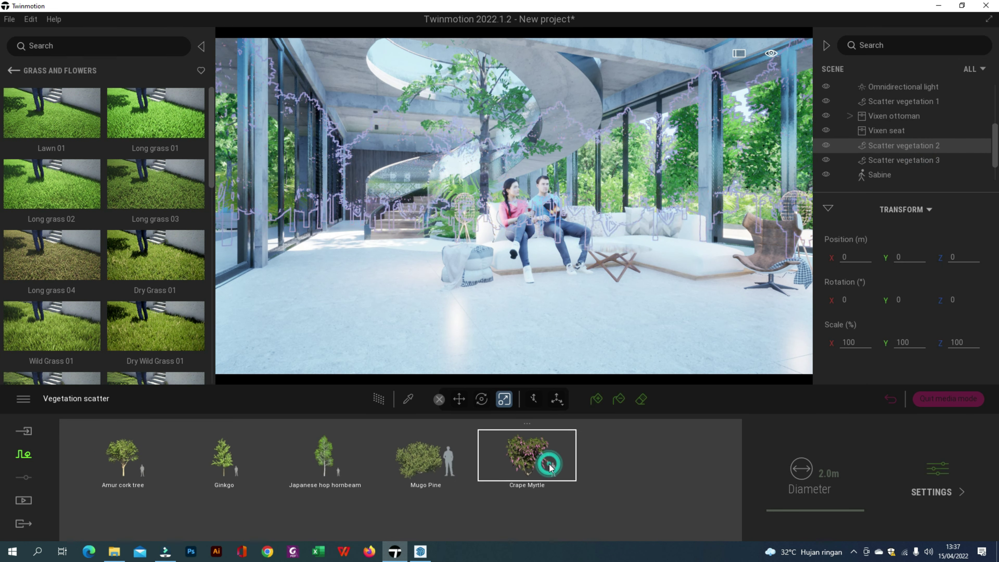
pyautogui.keyDown('shift'); pyautogui.click(101, 463); pyautogui.keyUp('shift')
pyautogui.click(936, 468)
pyautogui.moveTo(172, 471); pyautogui.dragTo(174, 465)
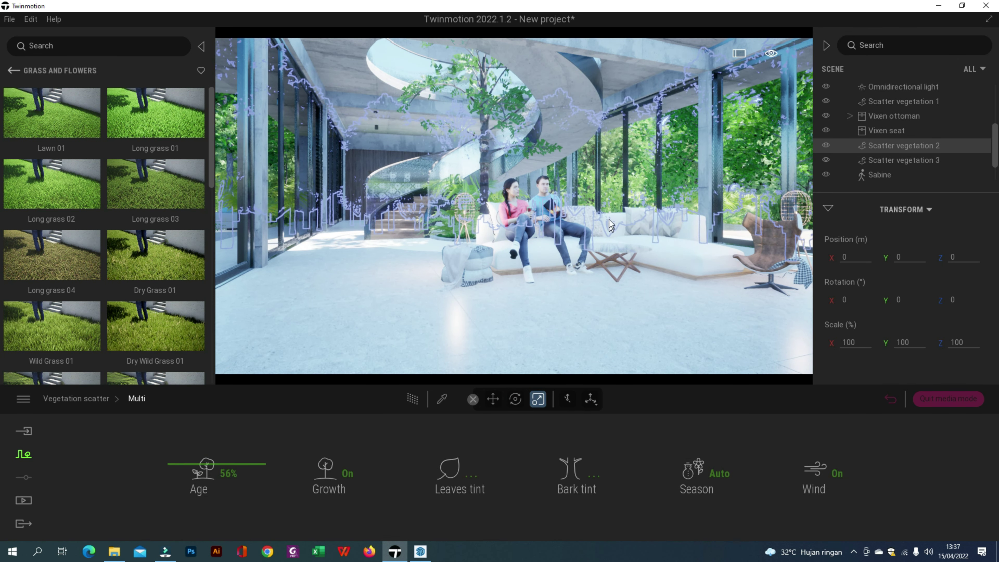
# Set the Size of all plants in Scatter vegetation 3, from RosaCanina 1 to Common fern 1, to 9% and deselect the scatter
pyautogui.click(905, 160)
pyautogui.click(527, 464)
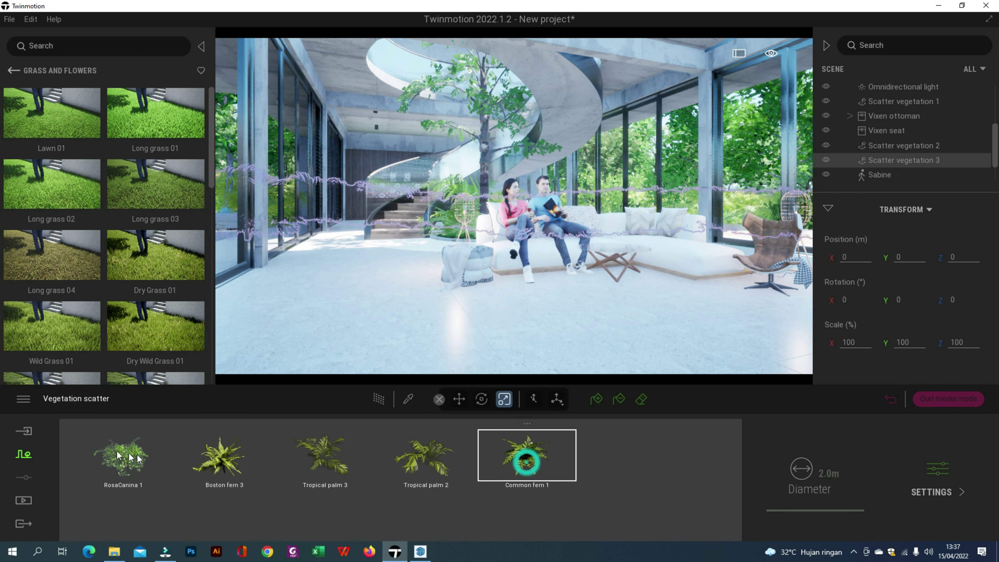
pyautogui.keyDown('shift'); pyautogui.click(101, 464); pyautogui.keyUp('shift')
pyautogui.click(935, 472)
pyautogui.moveTo(354, 512)
pyautogui.mouseDown()
pyautogui.moveTo(357, 464)
pyautogui.moveTo(352, 507)
pyautogui.mouseUp()
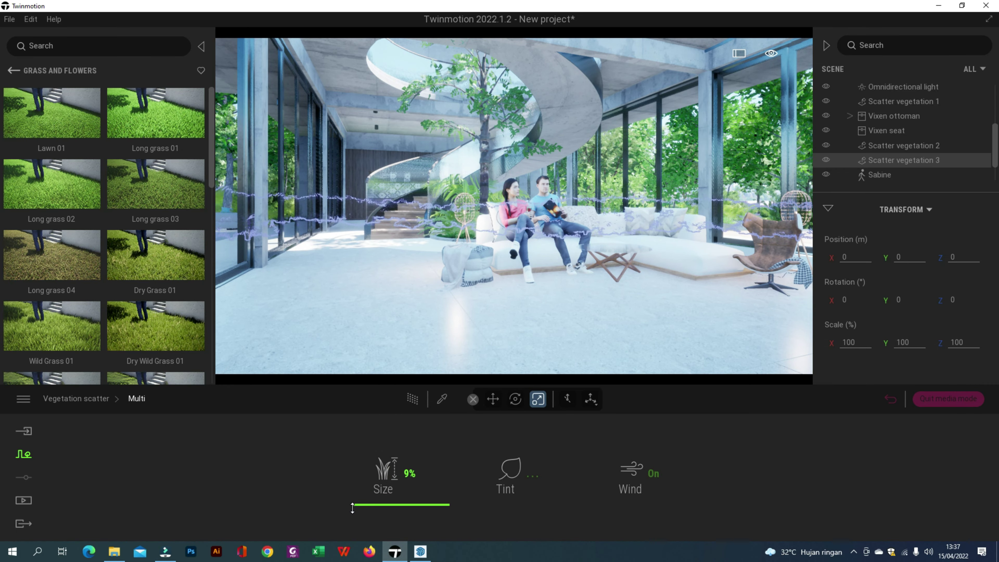
pyautogui.click(444, 317)
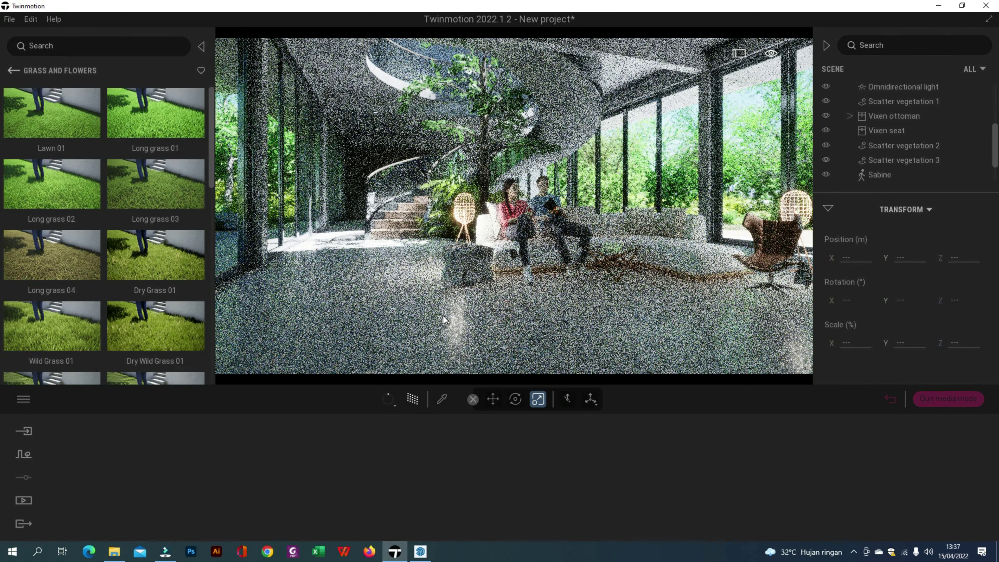
# Hide the side panels and set Image1's output size to 4K UHD 3840x2160
pyautogui.click(23, 506)
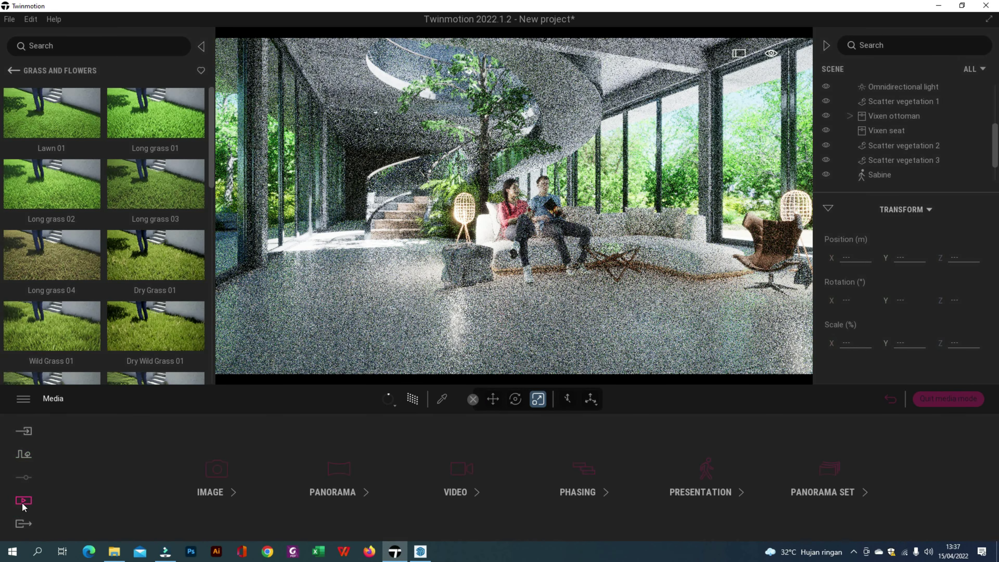
pyautogui.click(826, 45)
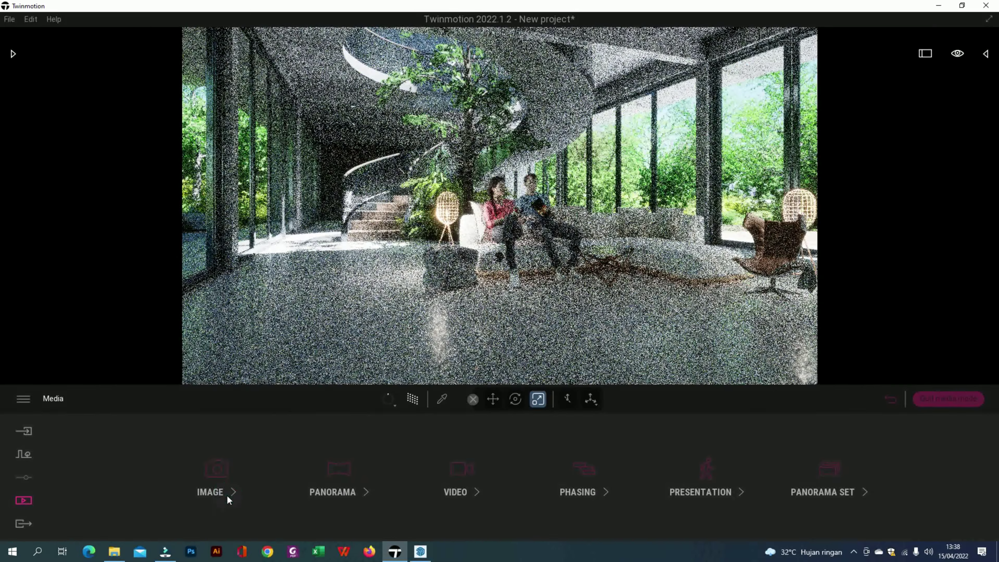
pyautogui.click(220, 493)
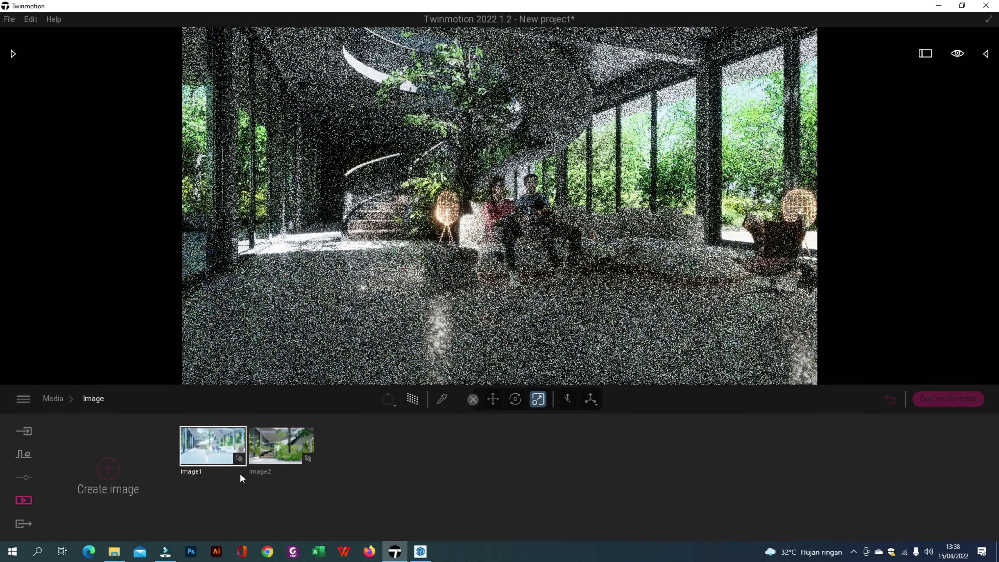
pyautogui.click(239, 460)
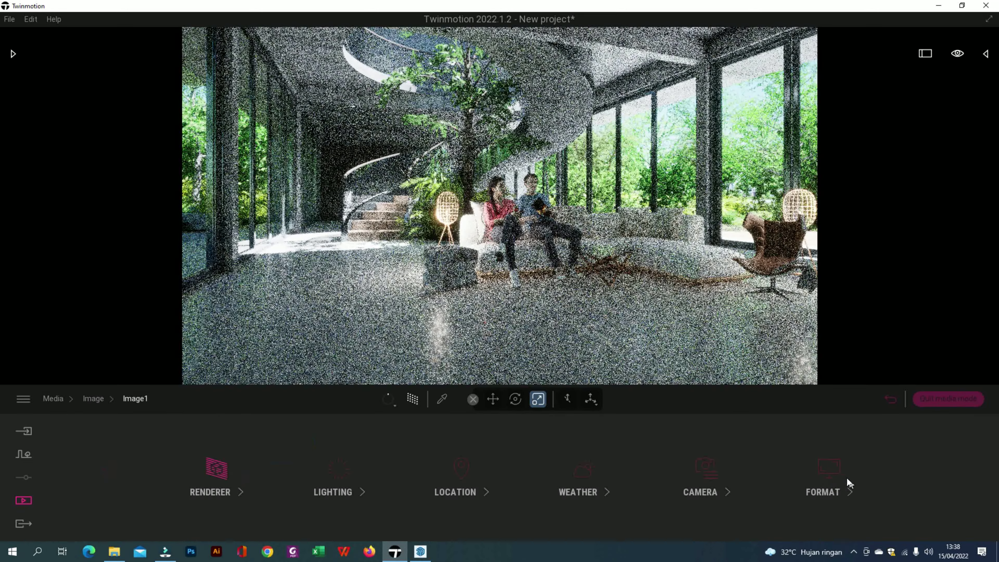
pyautogui.click(831, 471)
pyautogui.click(544, 473)
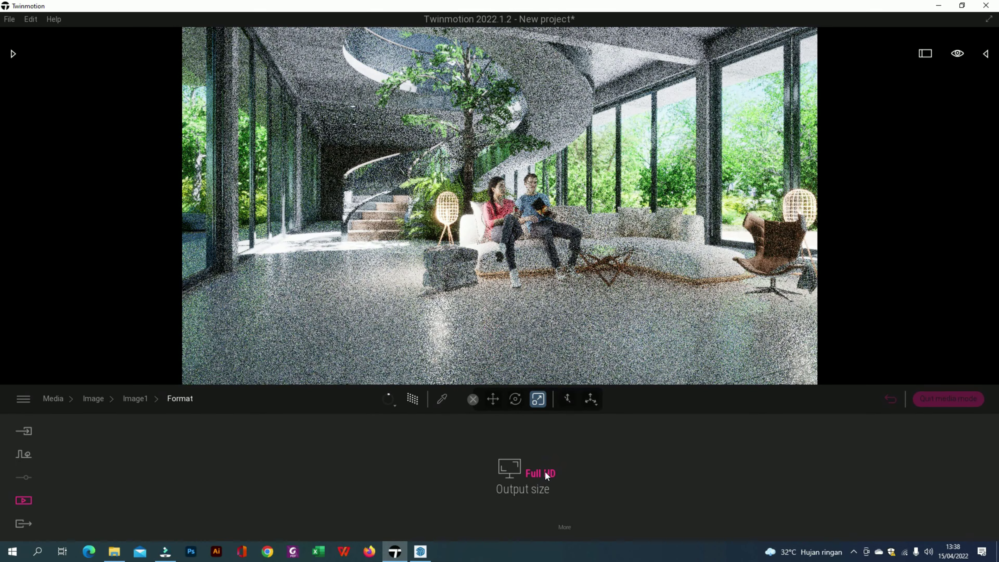
pyautogui.click(517, 412)
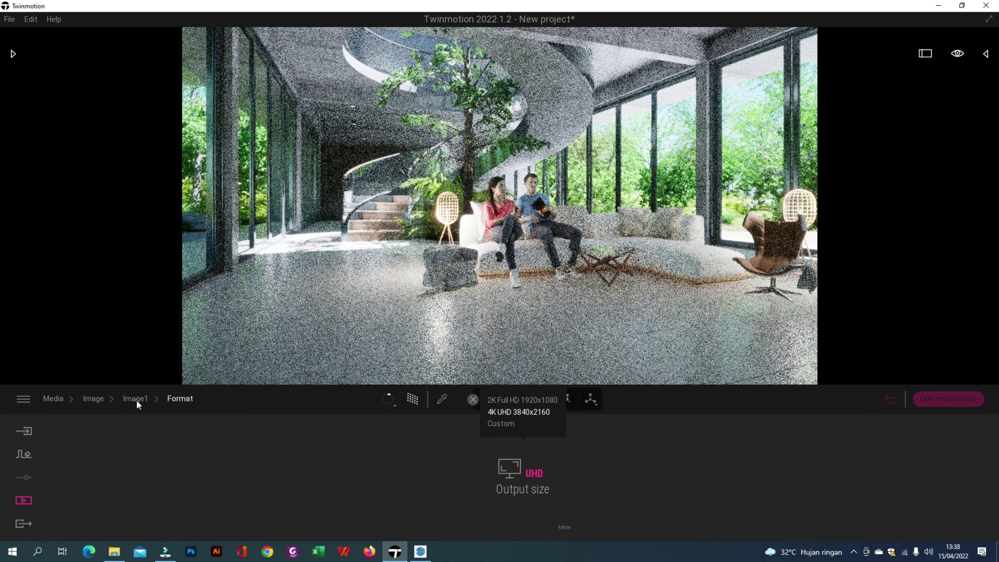
# Set Image2's output size to 4K UHD 3840x2160 and return to the list of saved images
pyautogui.click(100, 400)
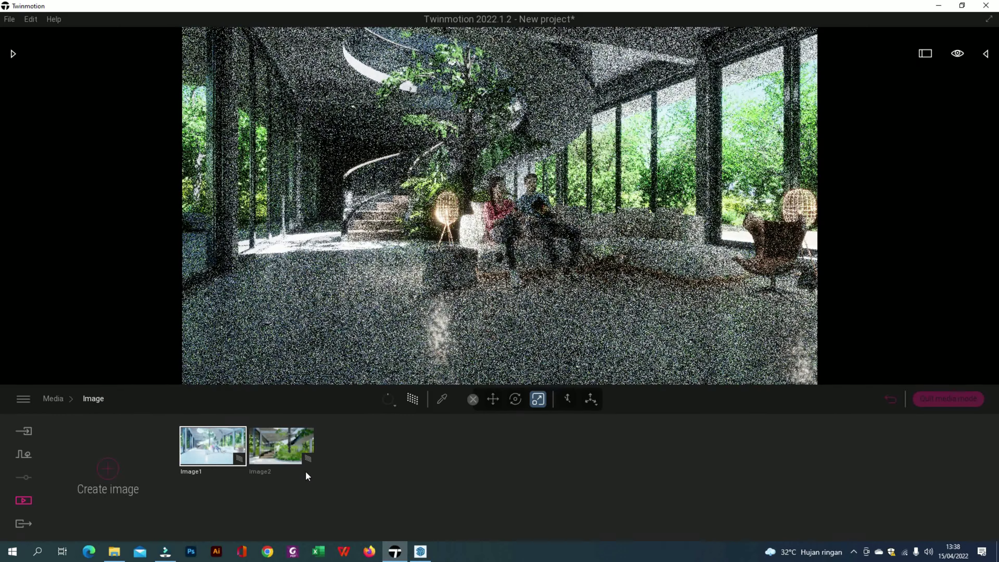
pyautogui.click(304, 474)
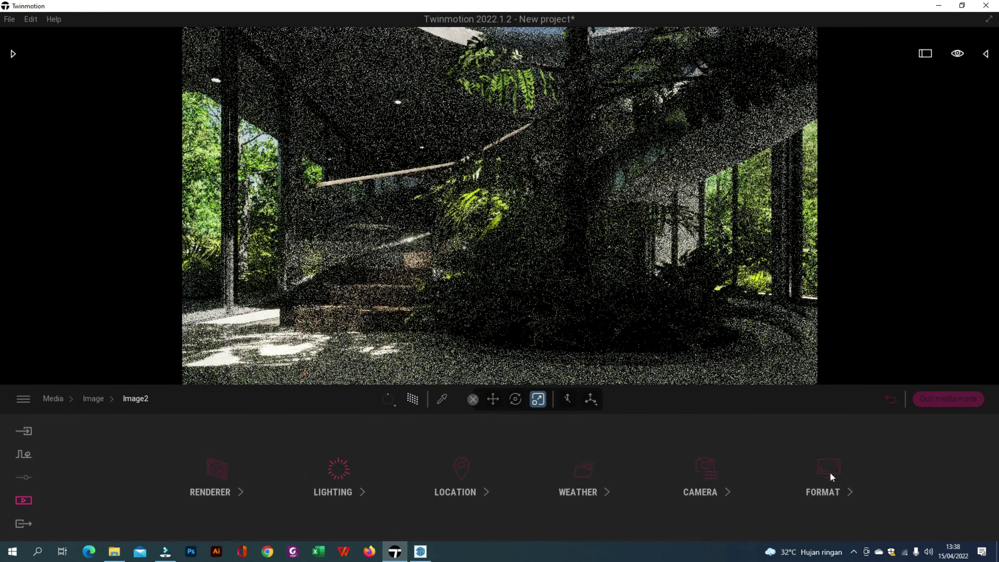
pyautogui.click(831, 476)
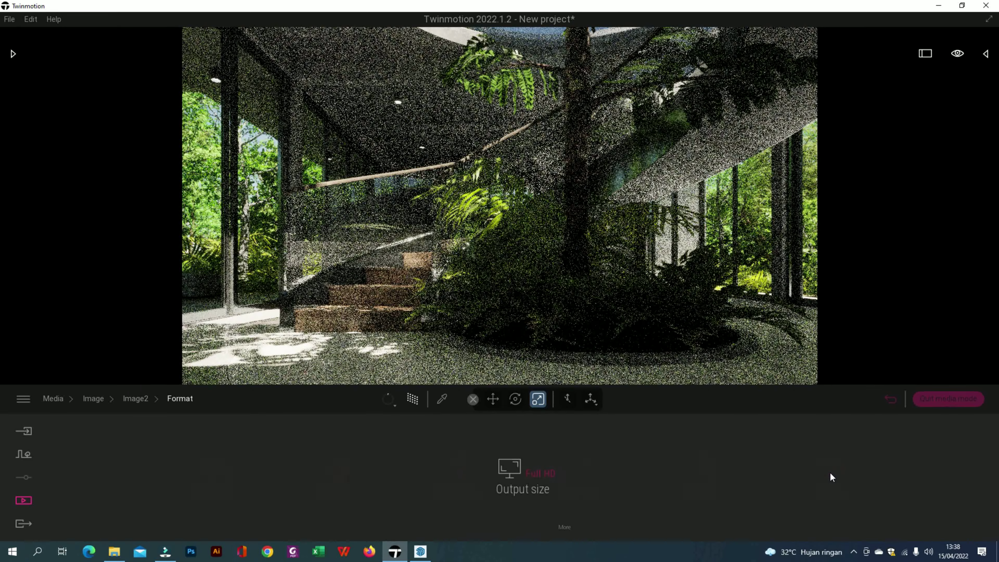
pyautogui.click(530, 476)
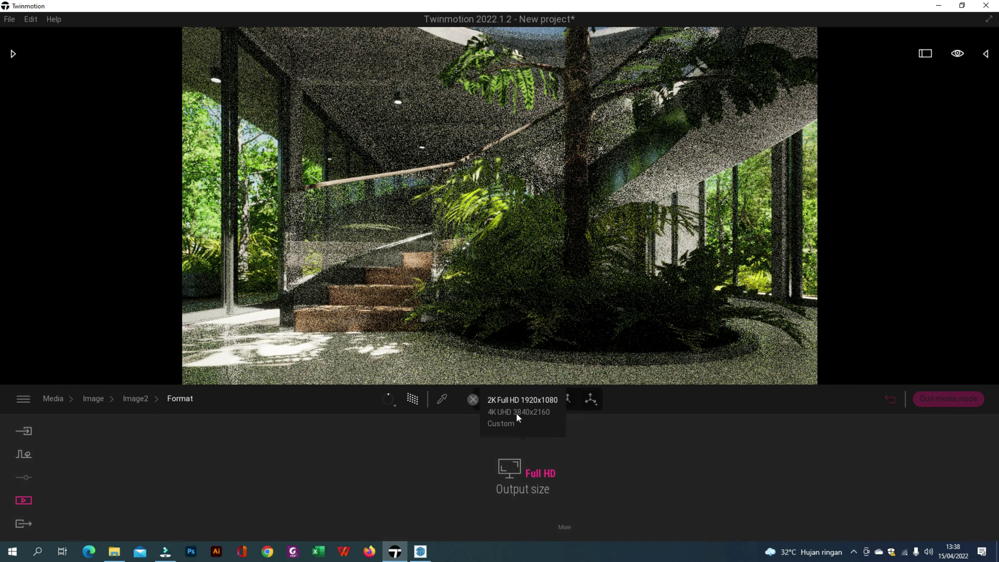
pyautogui.click(85, 401)
pyautogui.click(86, 404)
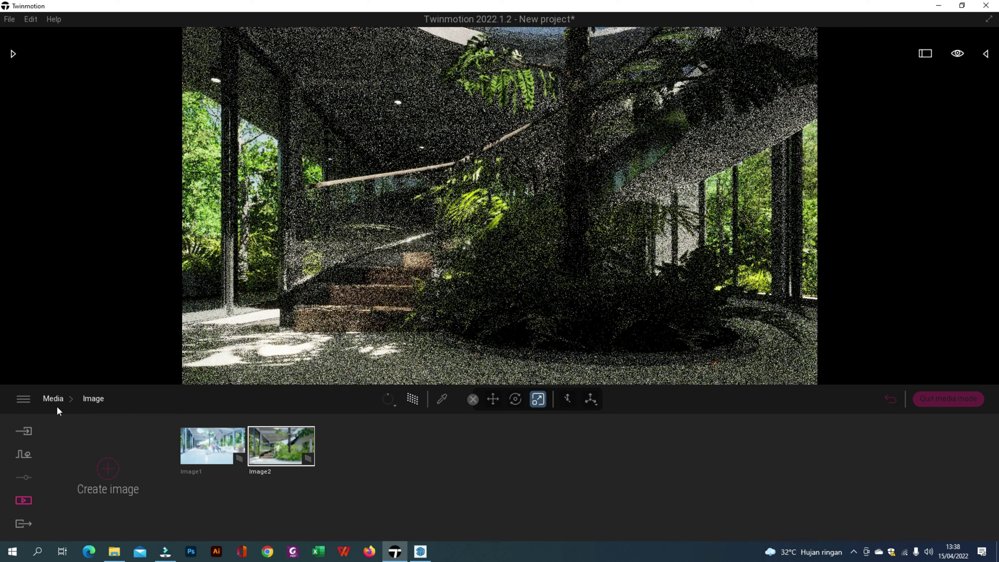
# Open the export settings and add Image1 to the local image export
pyautogui.click(24, 523)
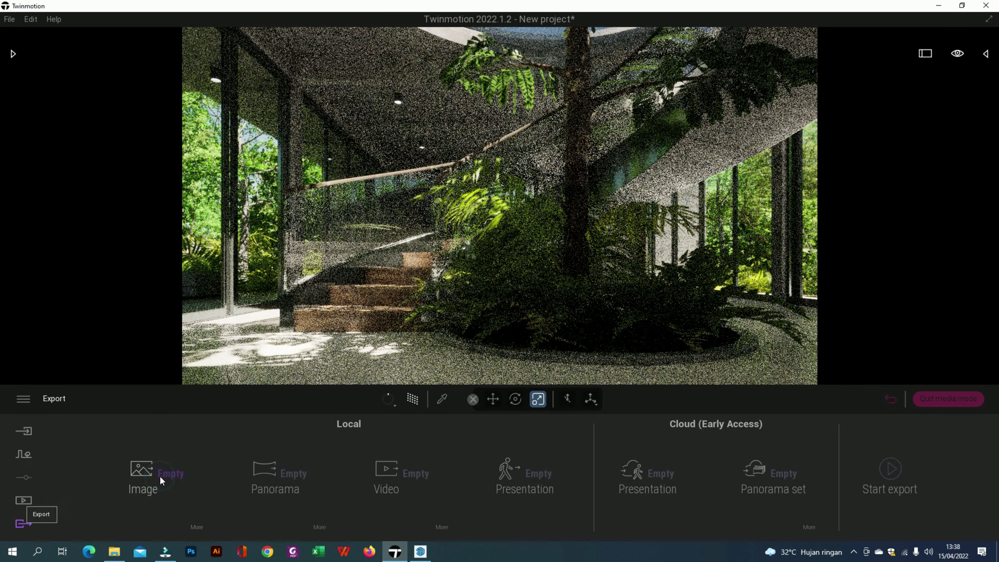
pyautogui.click(159, 475)
pyautogui.click(167, 164)
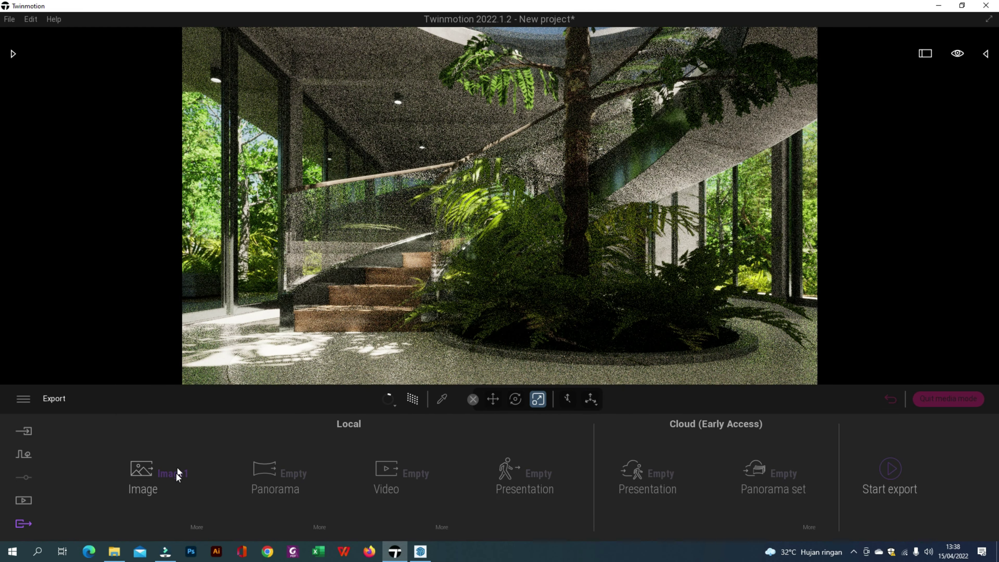
# Add Image2 to the local image export and set the image export's Refinement to High and Max lighting to On
pyautogui.click(178, 475)
pyautogui.click(624, 116)
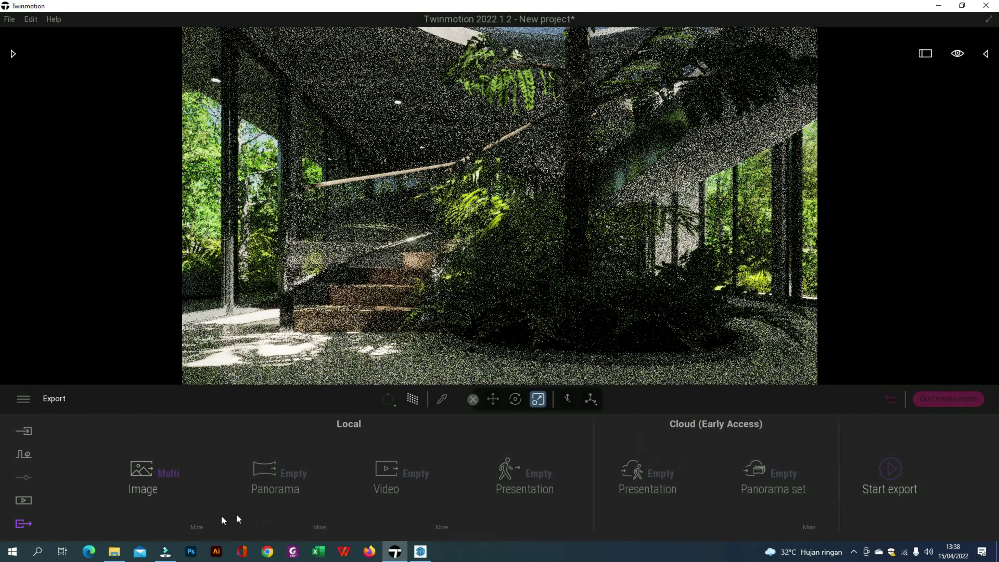
pyautogui.click(196, 528)
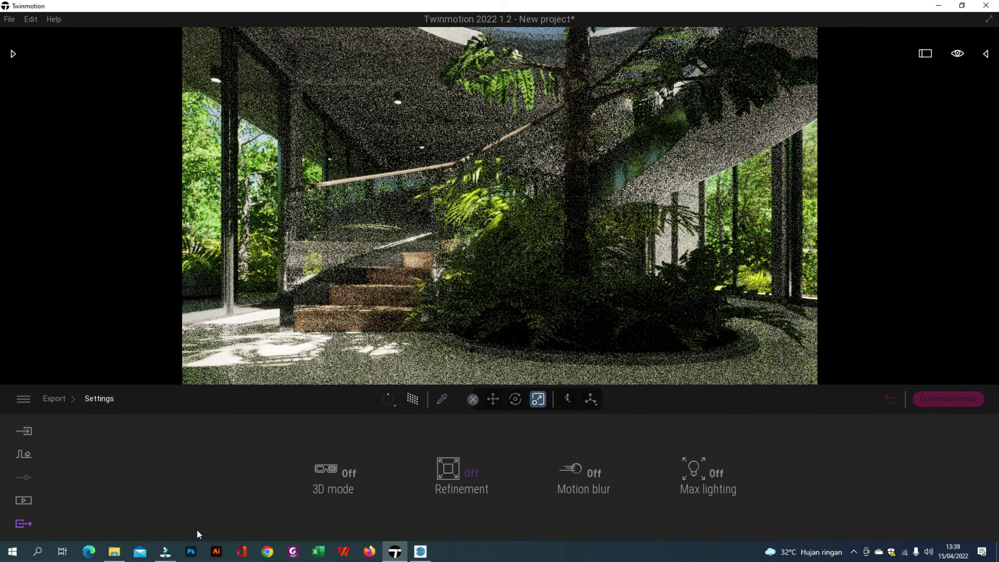
pyautogui.click(472, 474)
pyautogui.click(719, 477)
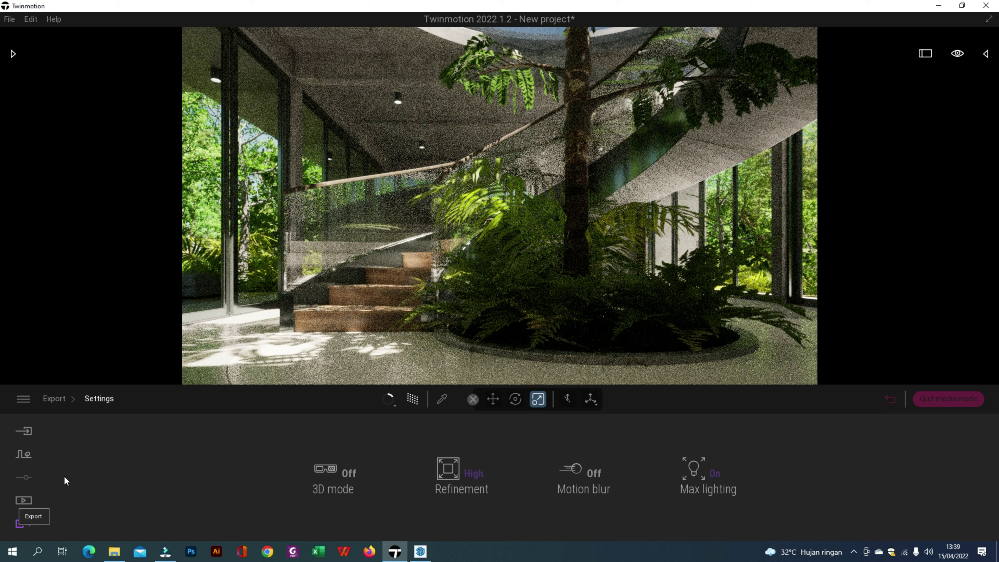
pyautogui.click(54, 400)
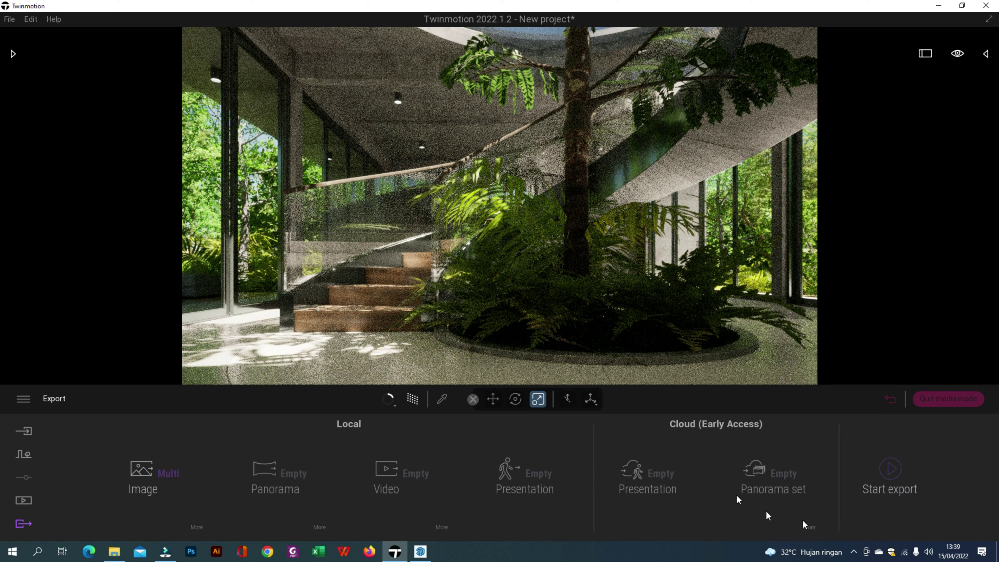
# Start the export, saving the images in the 5019 Interior Livingroom Scene Sketchup Model folder inside YT
pyautogui.click(890, 470)
pyautogui.click(94, 38)
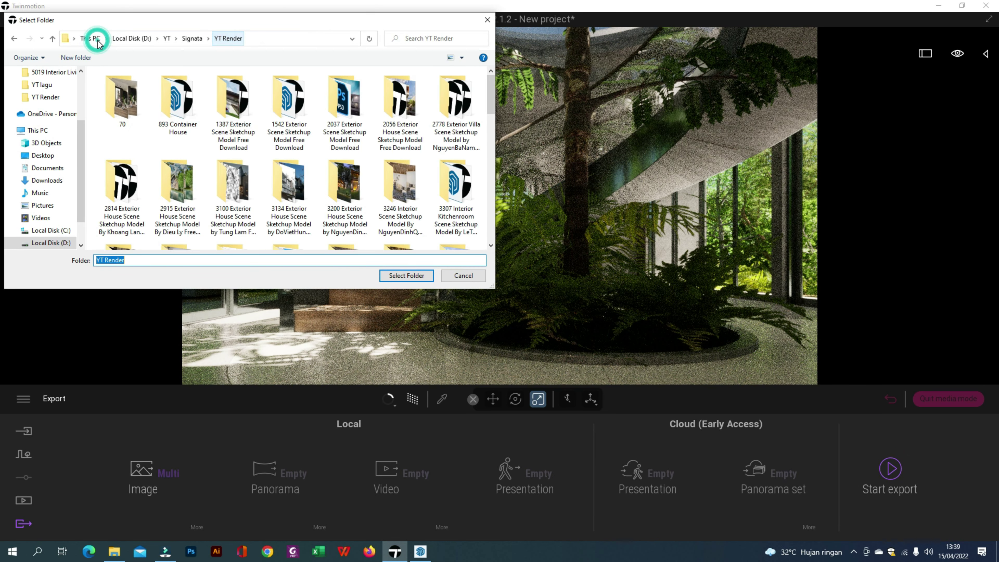
pyautogui.click(170, 38)
pyautogui.click(131, 87)
pyautogui.doubleClick(131, 88)
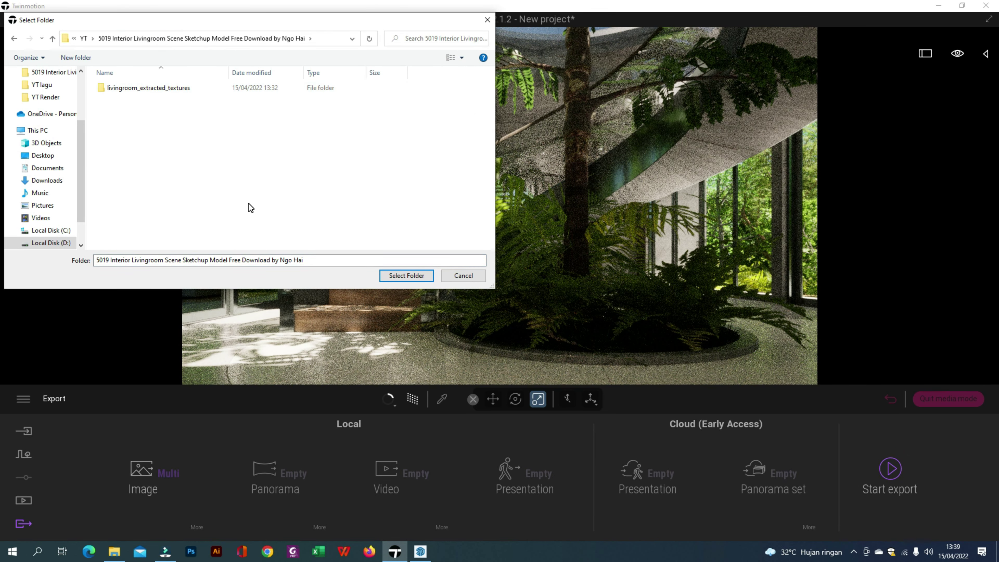
pyautogui.click(417, 276)
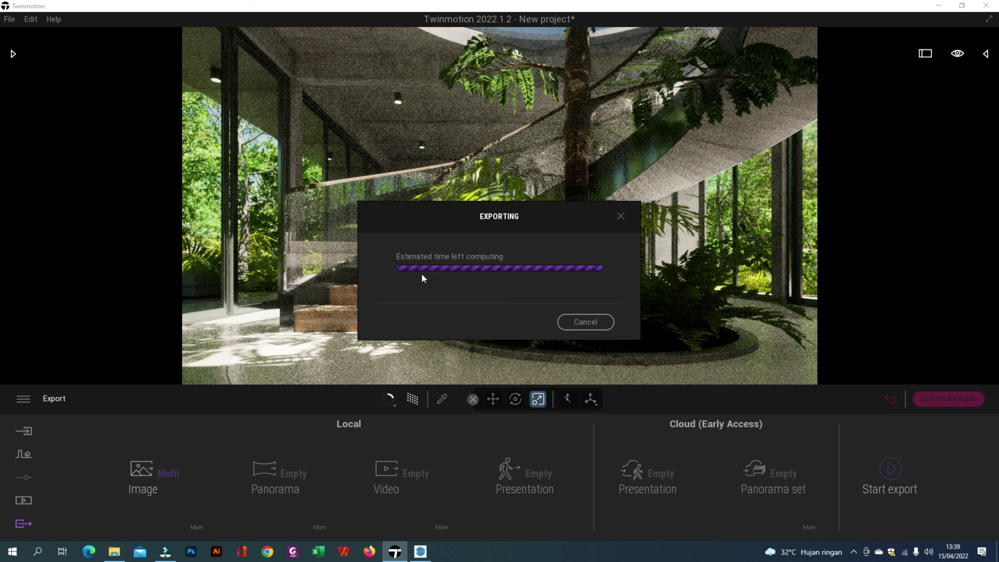